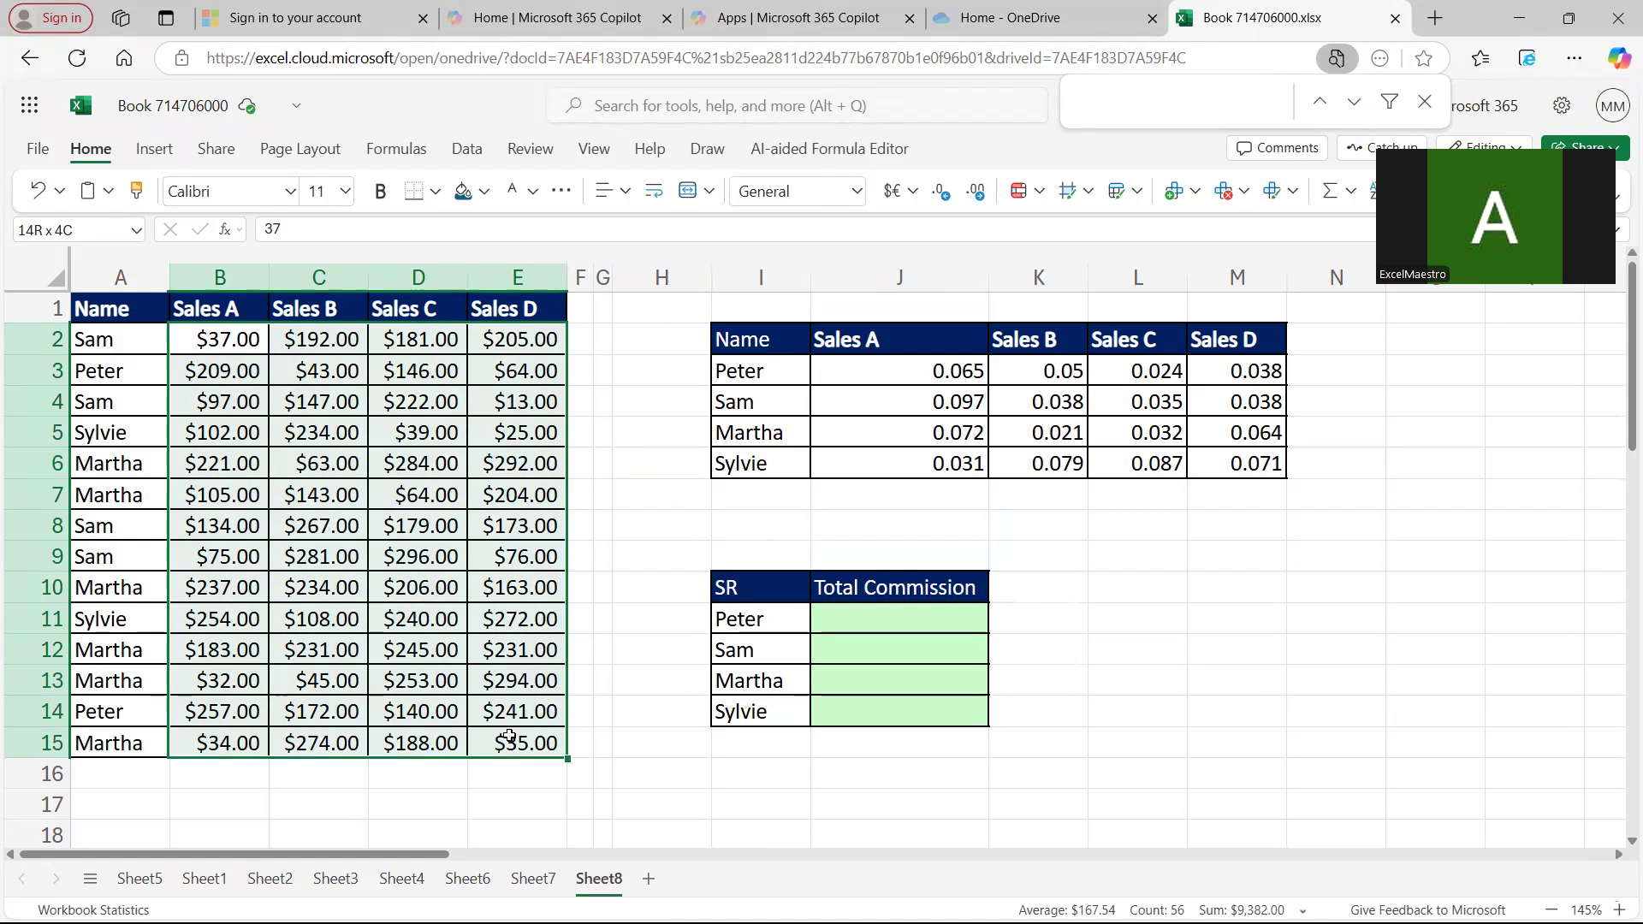
# - Format the commission rates in J3:M6 as percentages
pyautogui.moveTo(509, 738); pyautogui.dragTo(511, 741)
pyautogui.moveTo(874, 366); pyautogui.dragTo(1215, 453)
pyautogui.hotkey('ctrl', 'shift', '5')
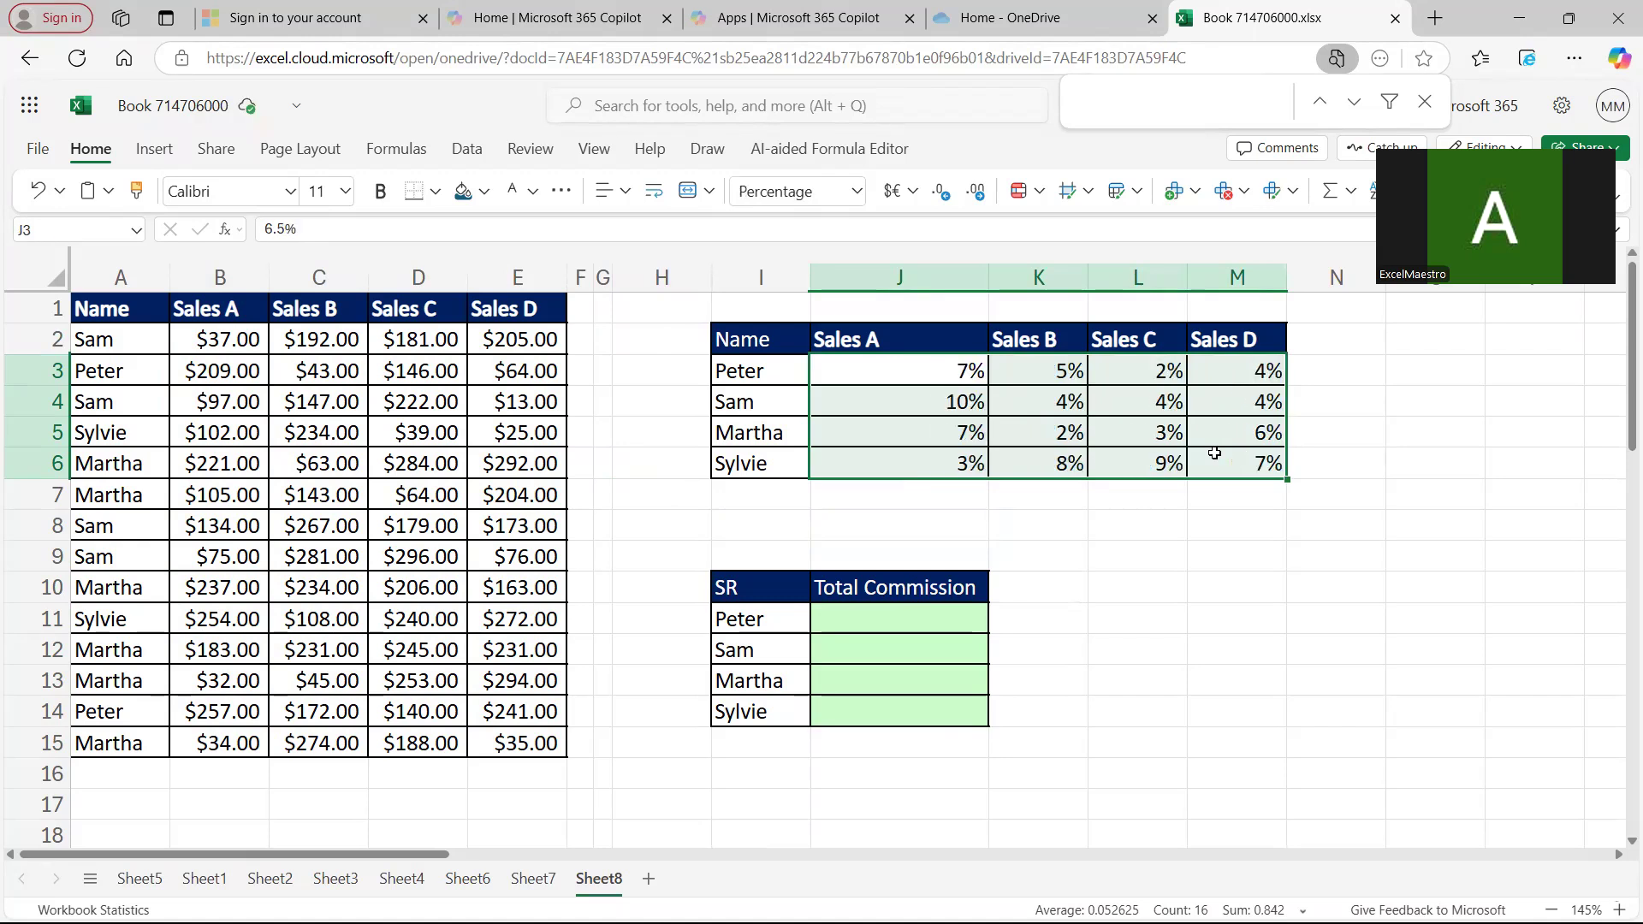
# - Add filters to the sales table and filter the Name column to only the sales rep listed in I11
pyautogui.click(765, 615)
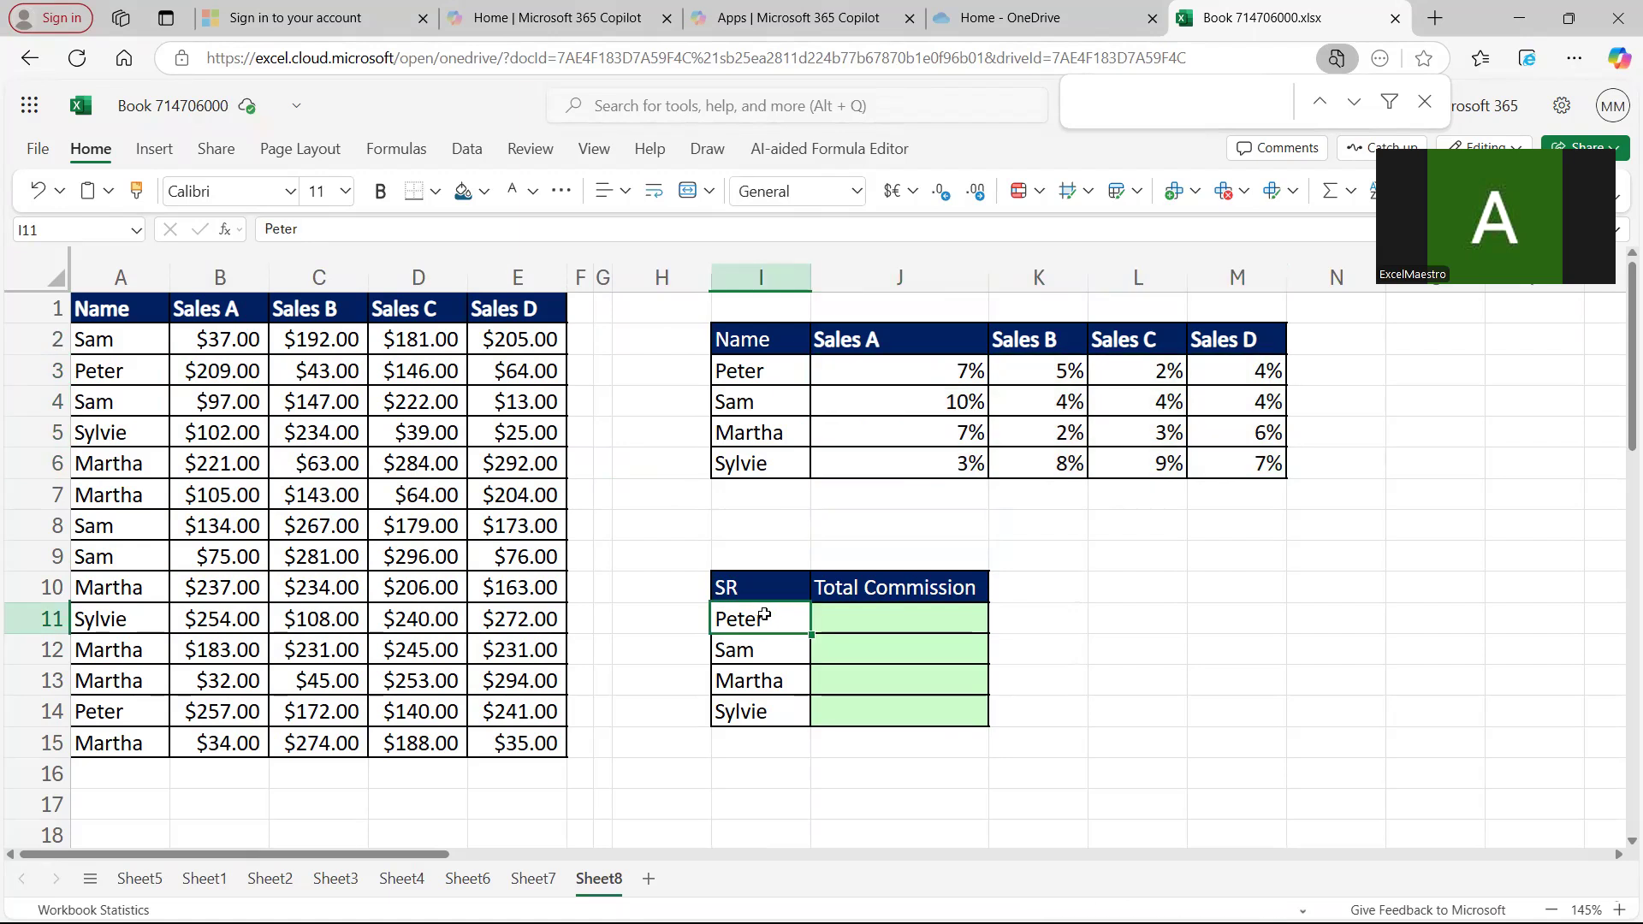
pyautogui.click(130, 315)
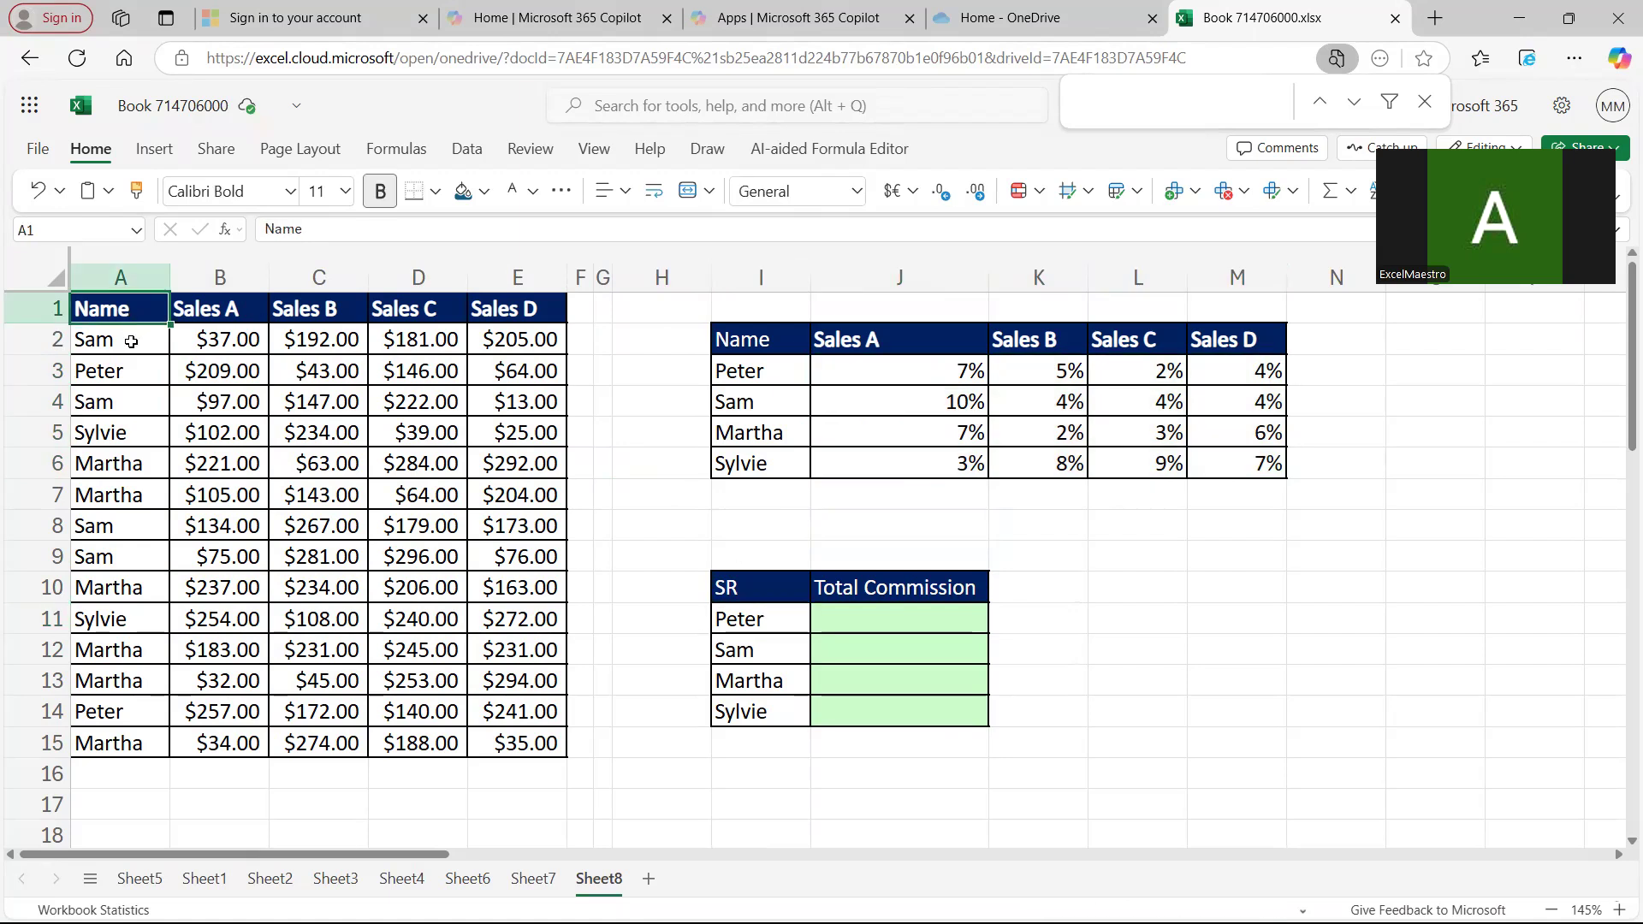
pyautogui.hotkey('ctrl', 'shift', 'l')
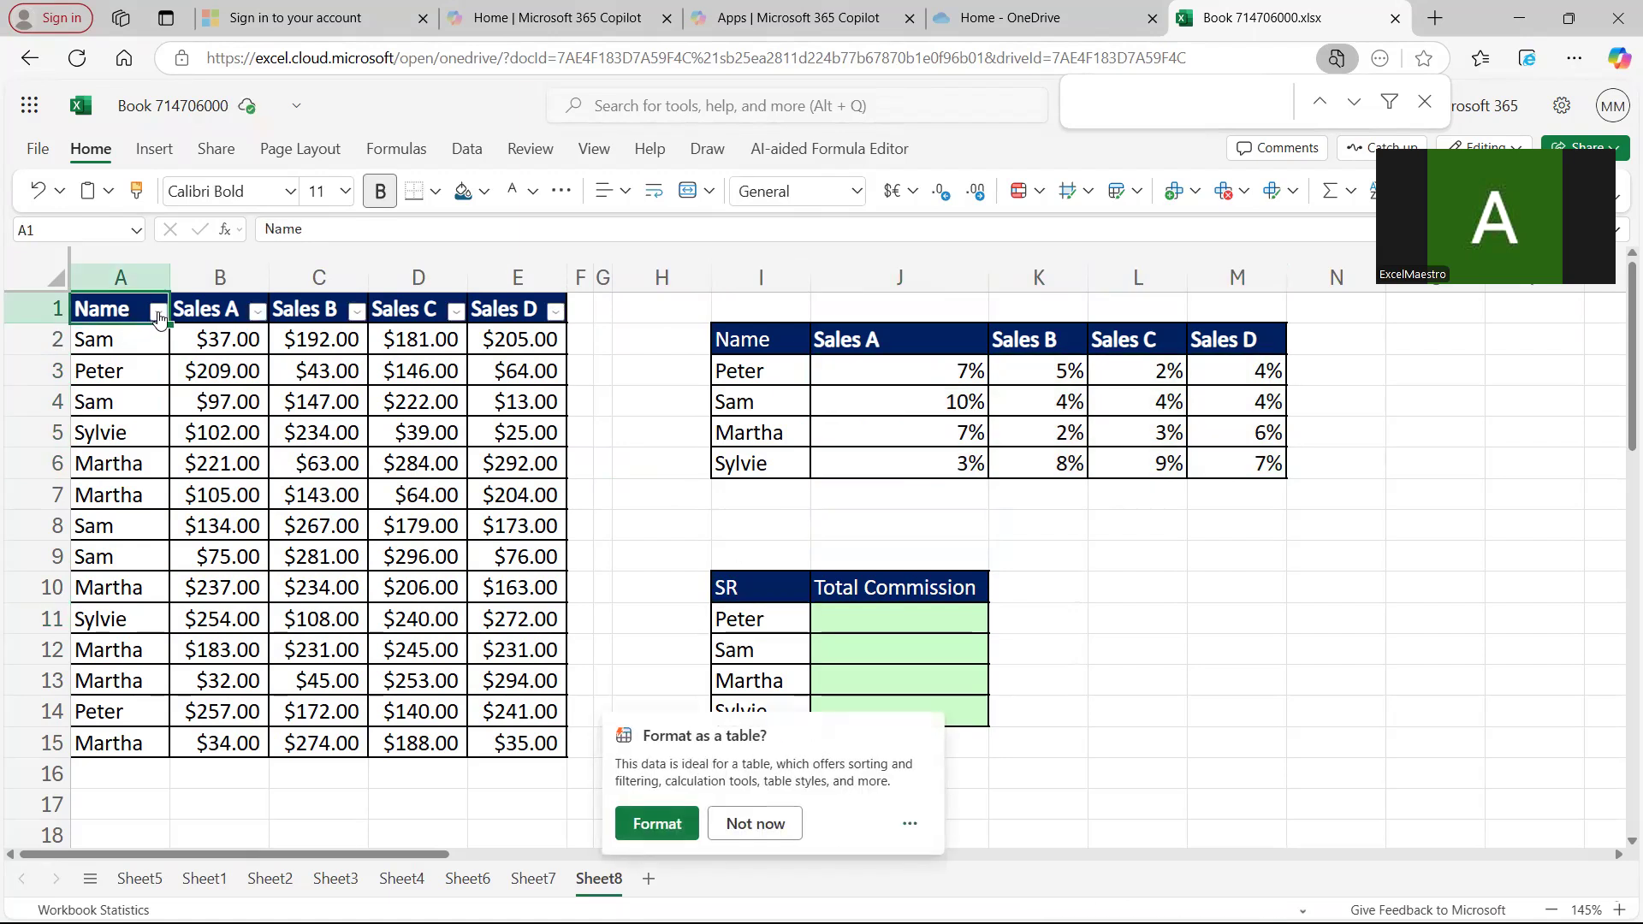
pyautogui.click(158, 314)
pyautogui.click(220, 658)
pyautogui.click(238, 718)
pyautogui.click(255, 884)
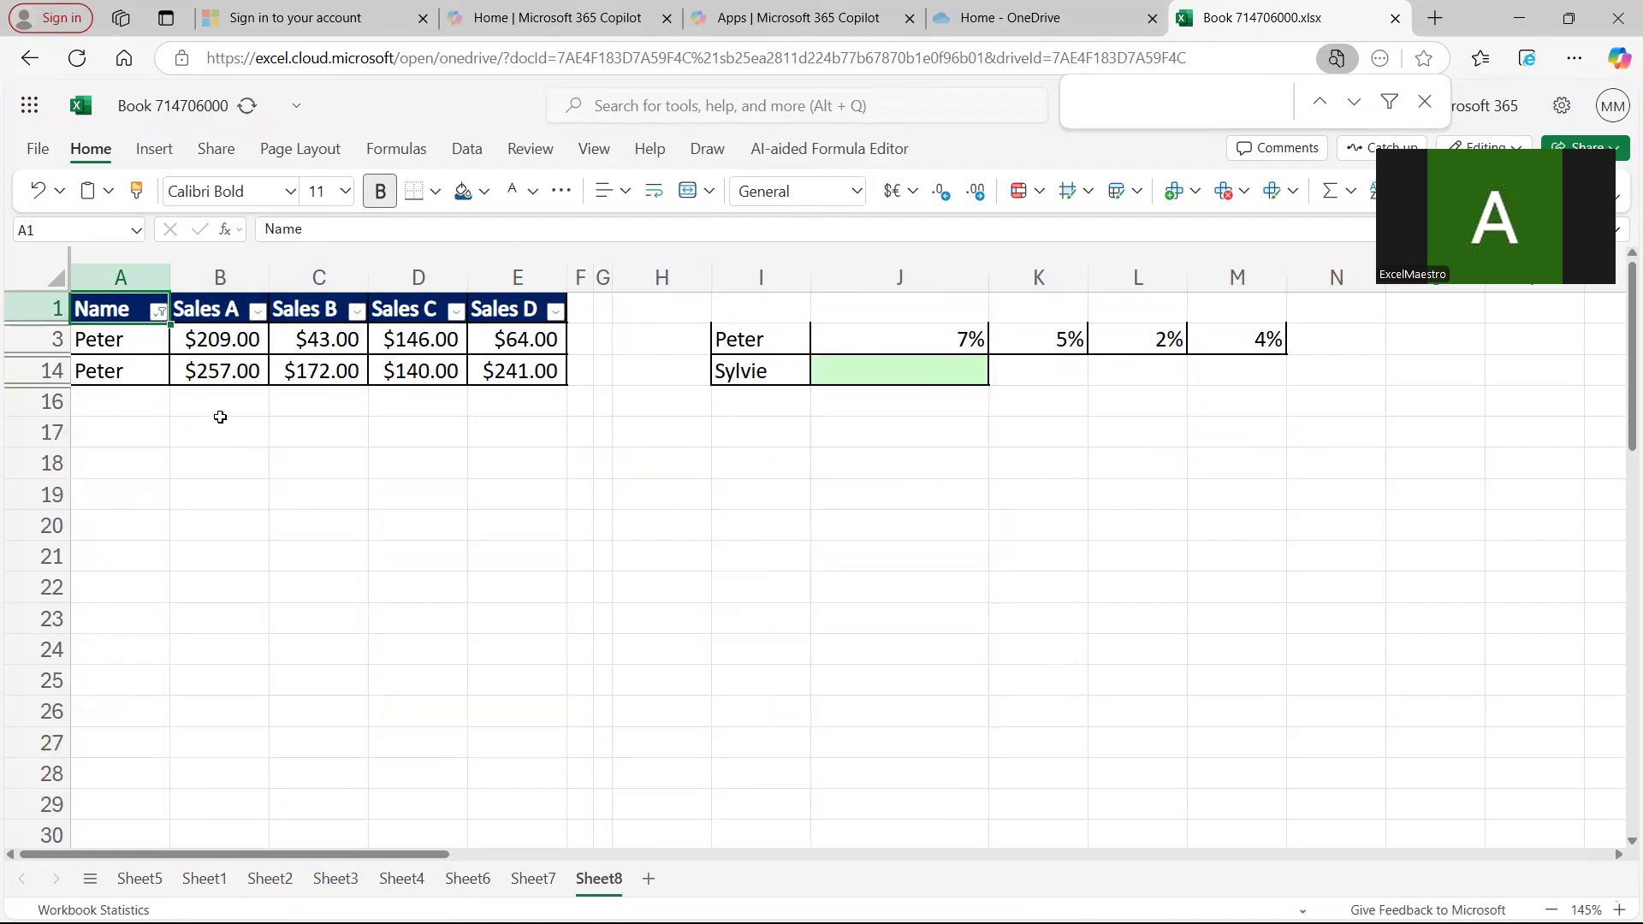
# - Enter =SUBTOTAL(9,B3:B14) in B16 below the filtered sales and fill it across to E16
pyautogui.moveTo(220, 344); pyautogui.dragTo(522, 360)
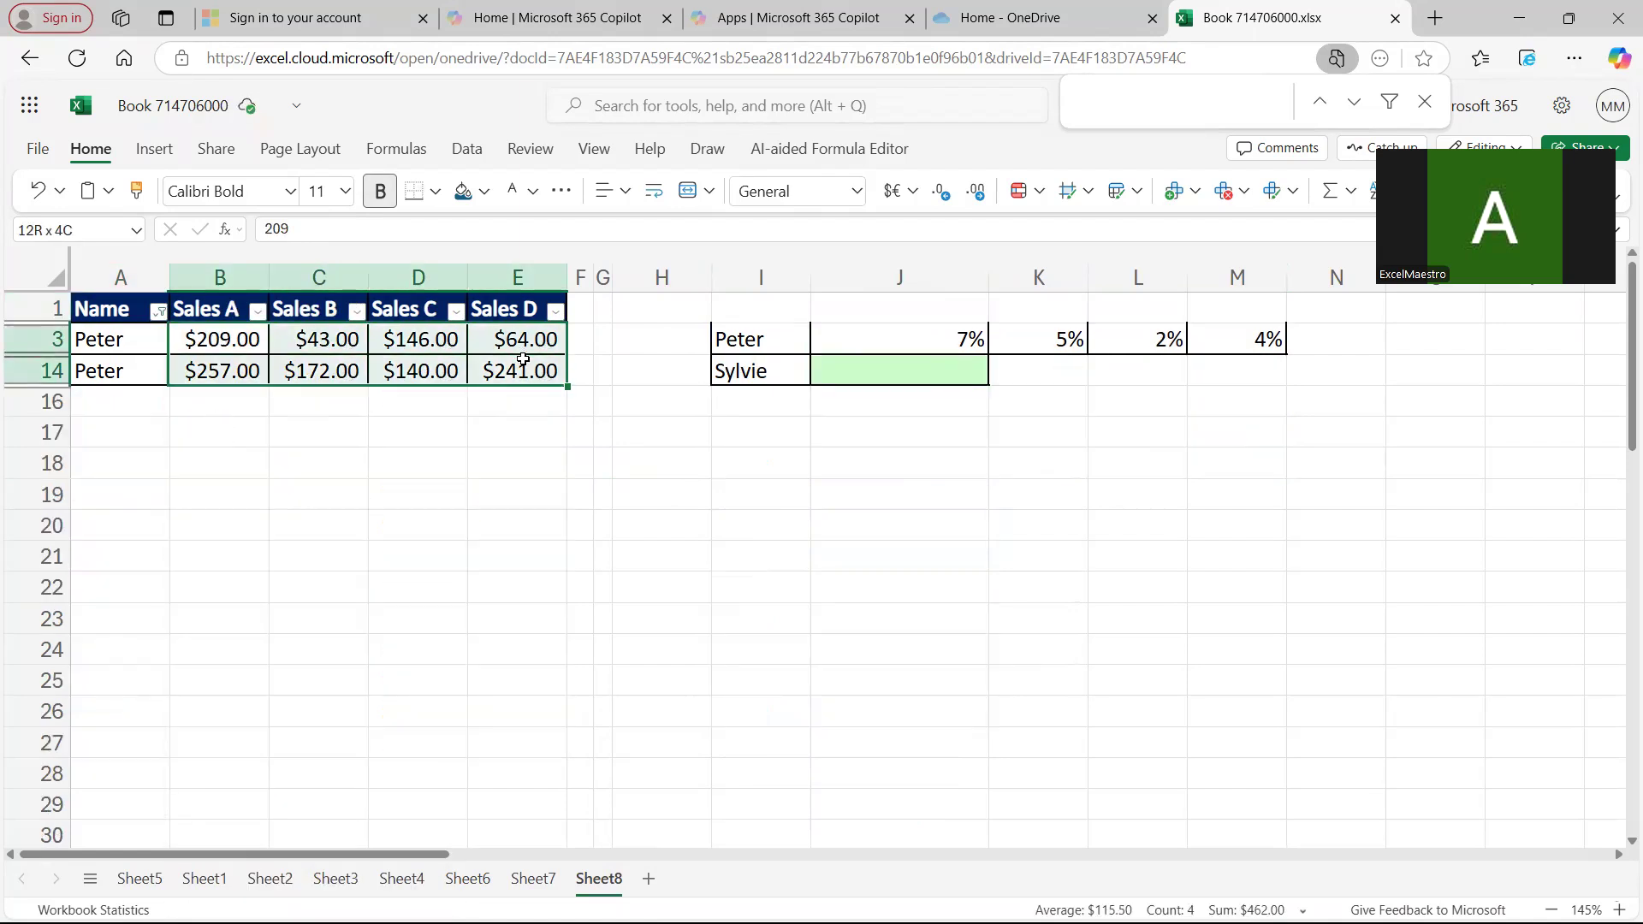
pyautogui.moveTo(220, 341); pyautogui.dragTo(216, 391)
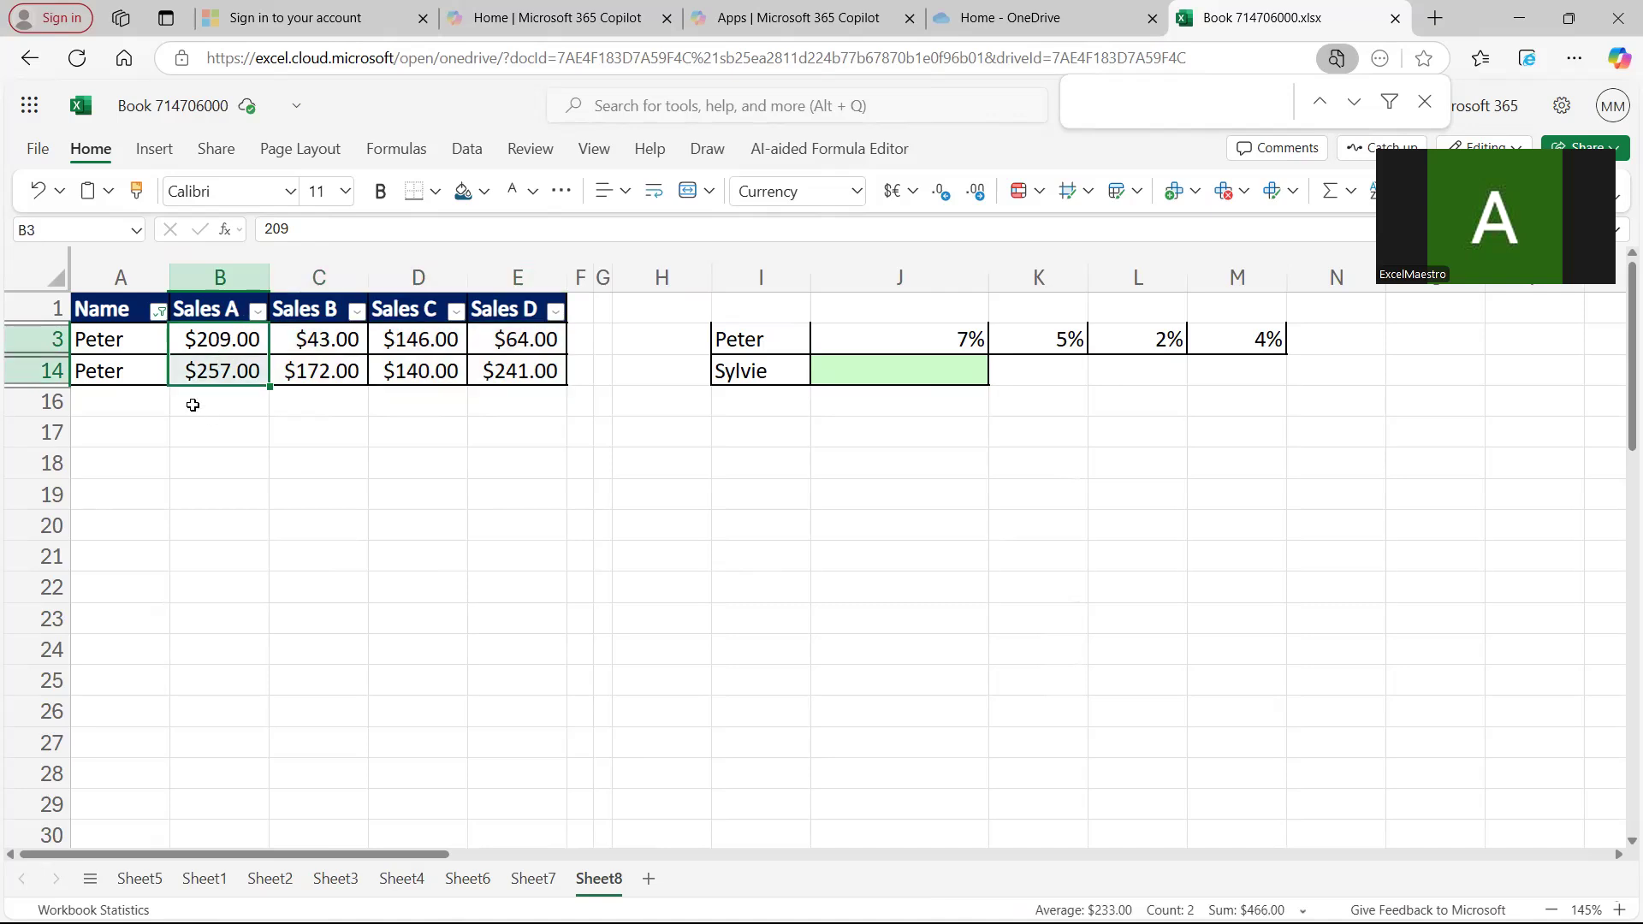
pyautogui.click(192, 404)
pyautogui.write('=sub')
pyautogui.click(265, 470)
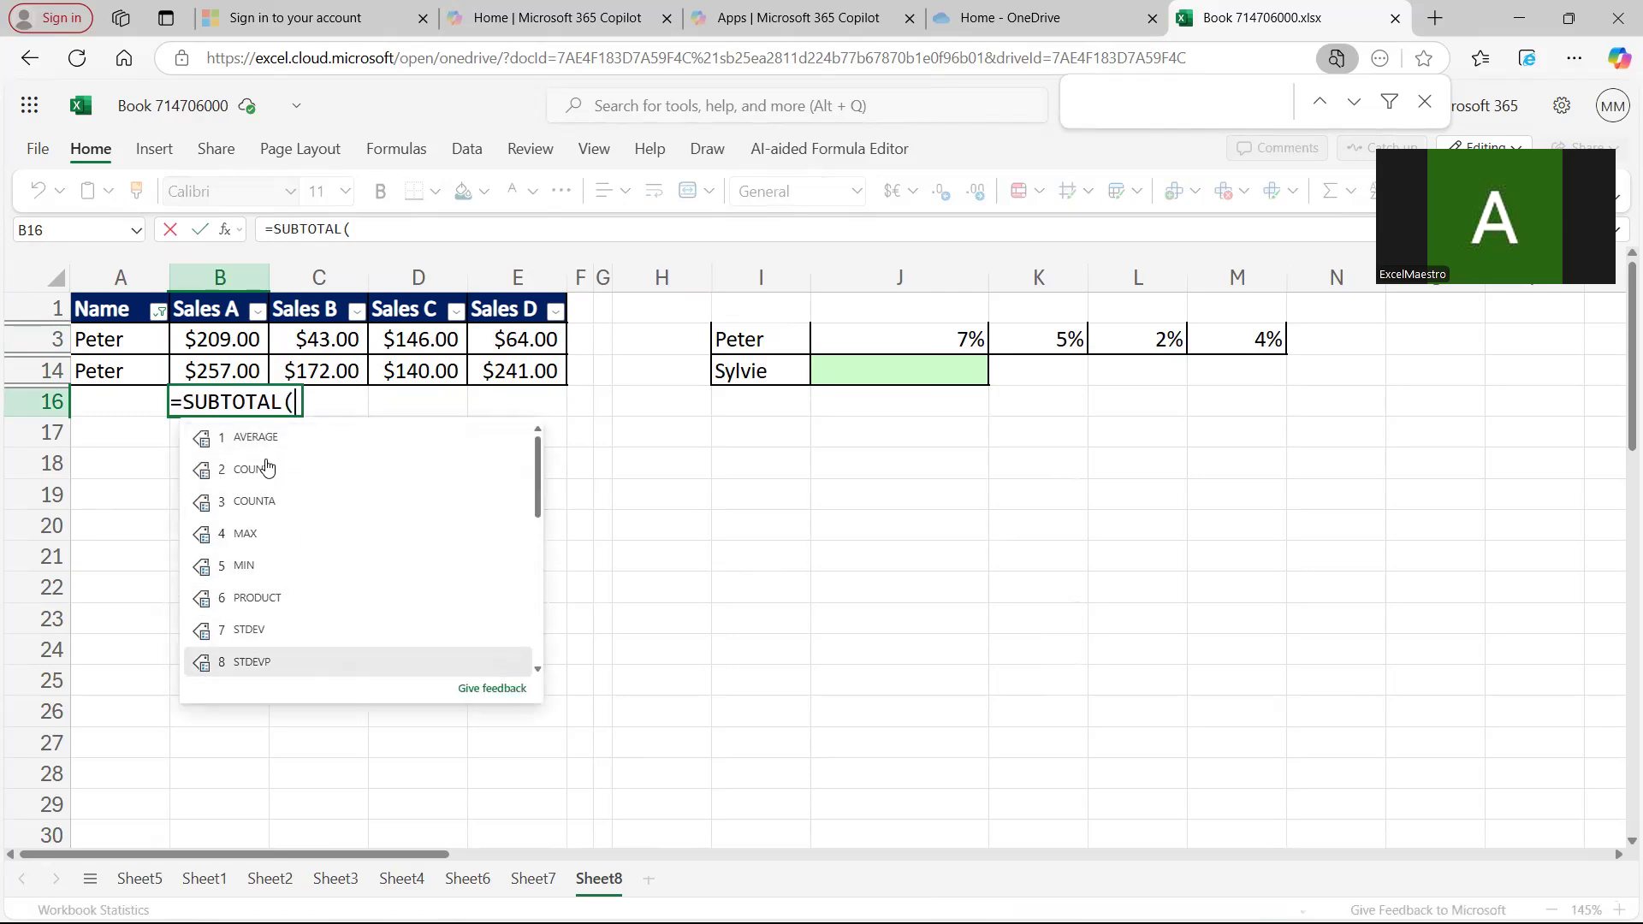
pyautogui.scroll(-3, 253, 599)
pyautogui.click(248, 566)
pyautogui.write(',')
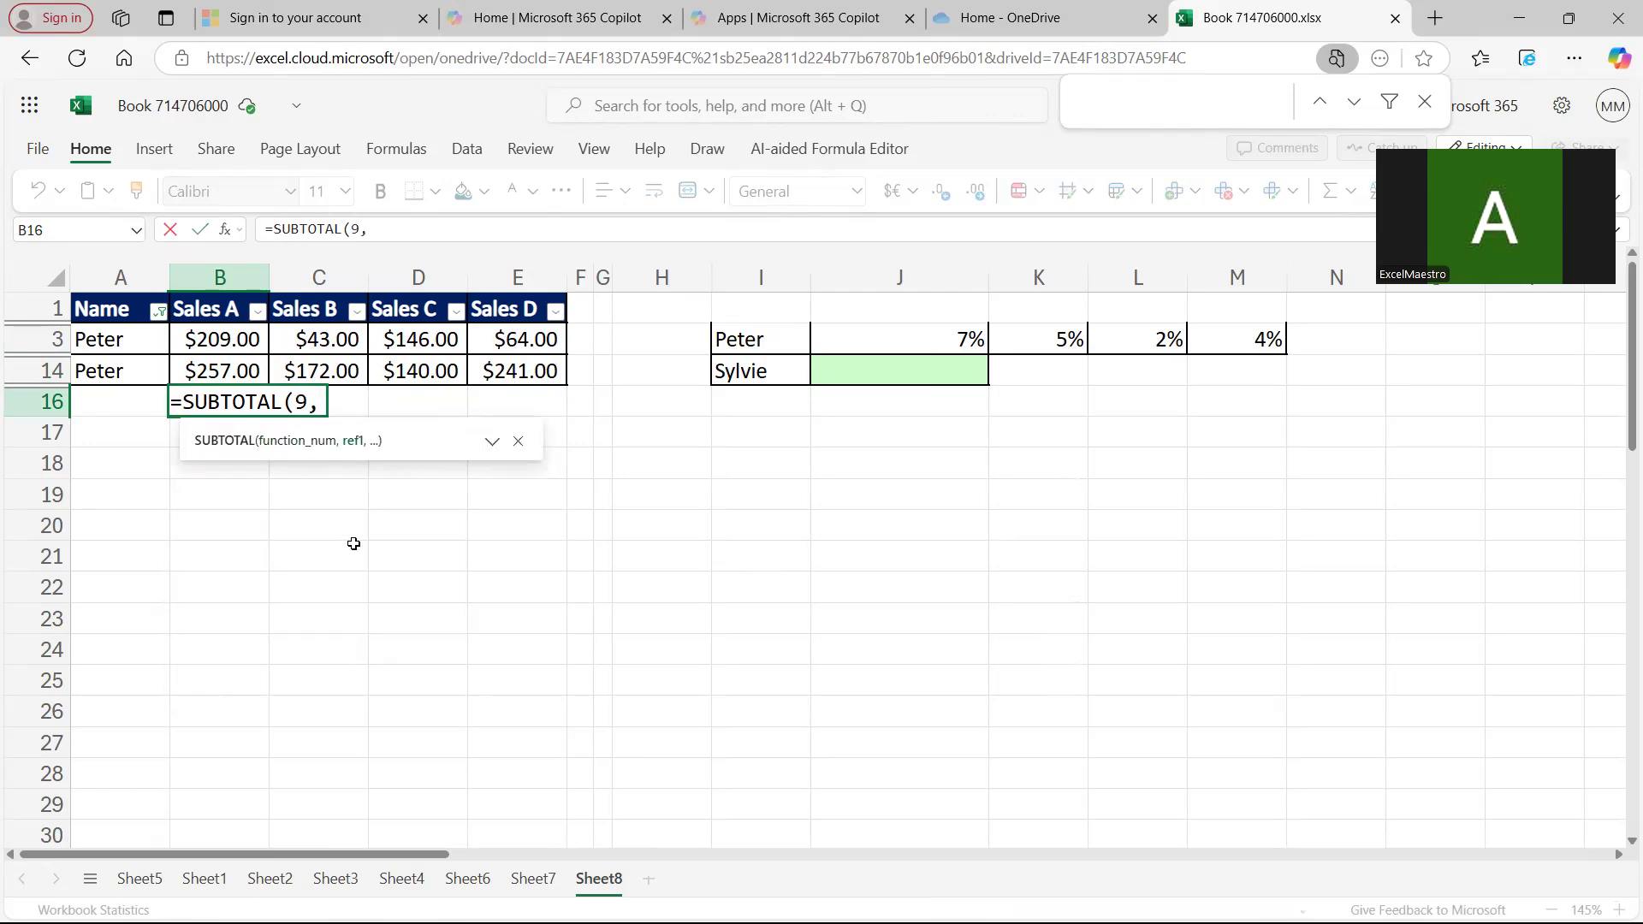
pyautogui.moveTo(248, 342); pyautogui.dragTo(241, 359)
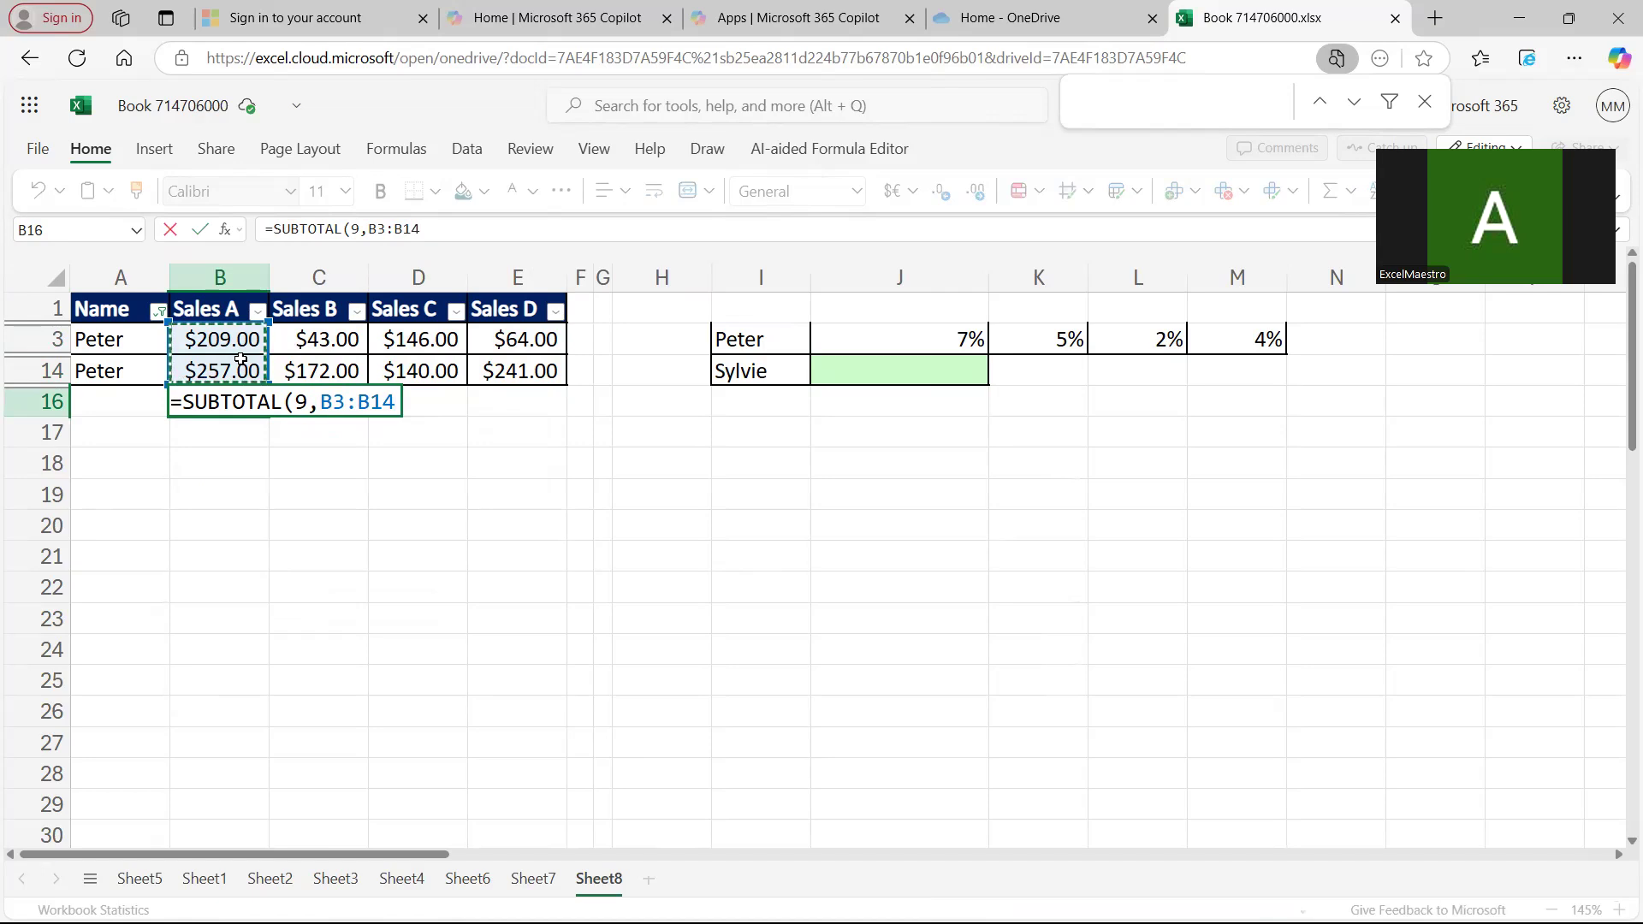
pyautogui.write(')')
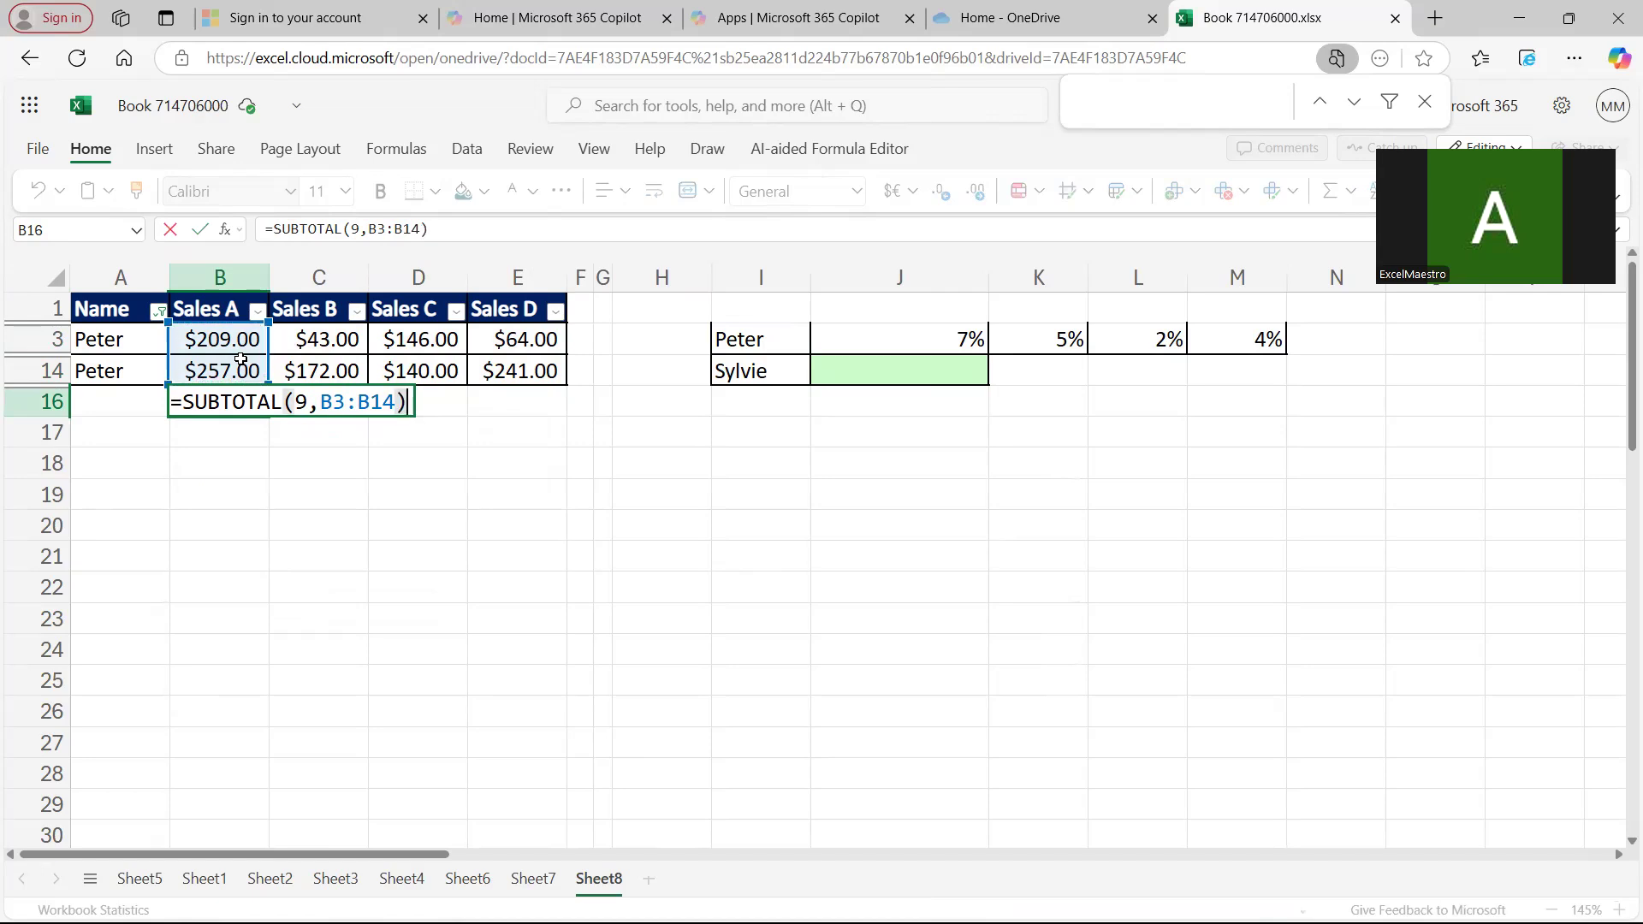
pyautogui.press('Return')
pyautogui.click(265, 414)
pyautogui.moveTo(266, 414); pyautogui.dragTo(523, 419)
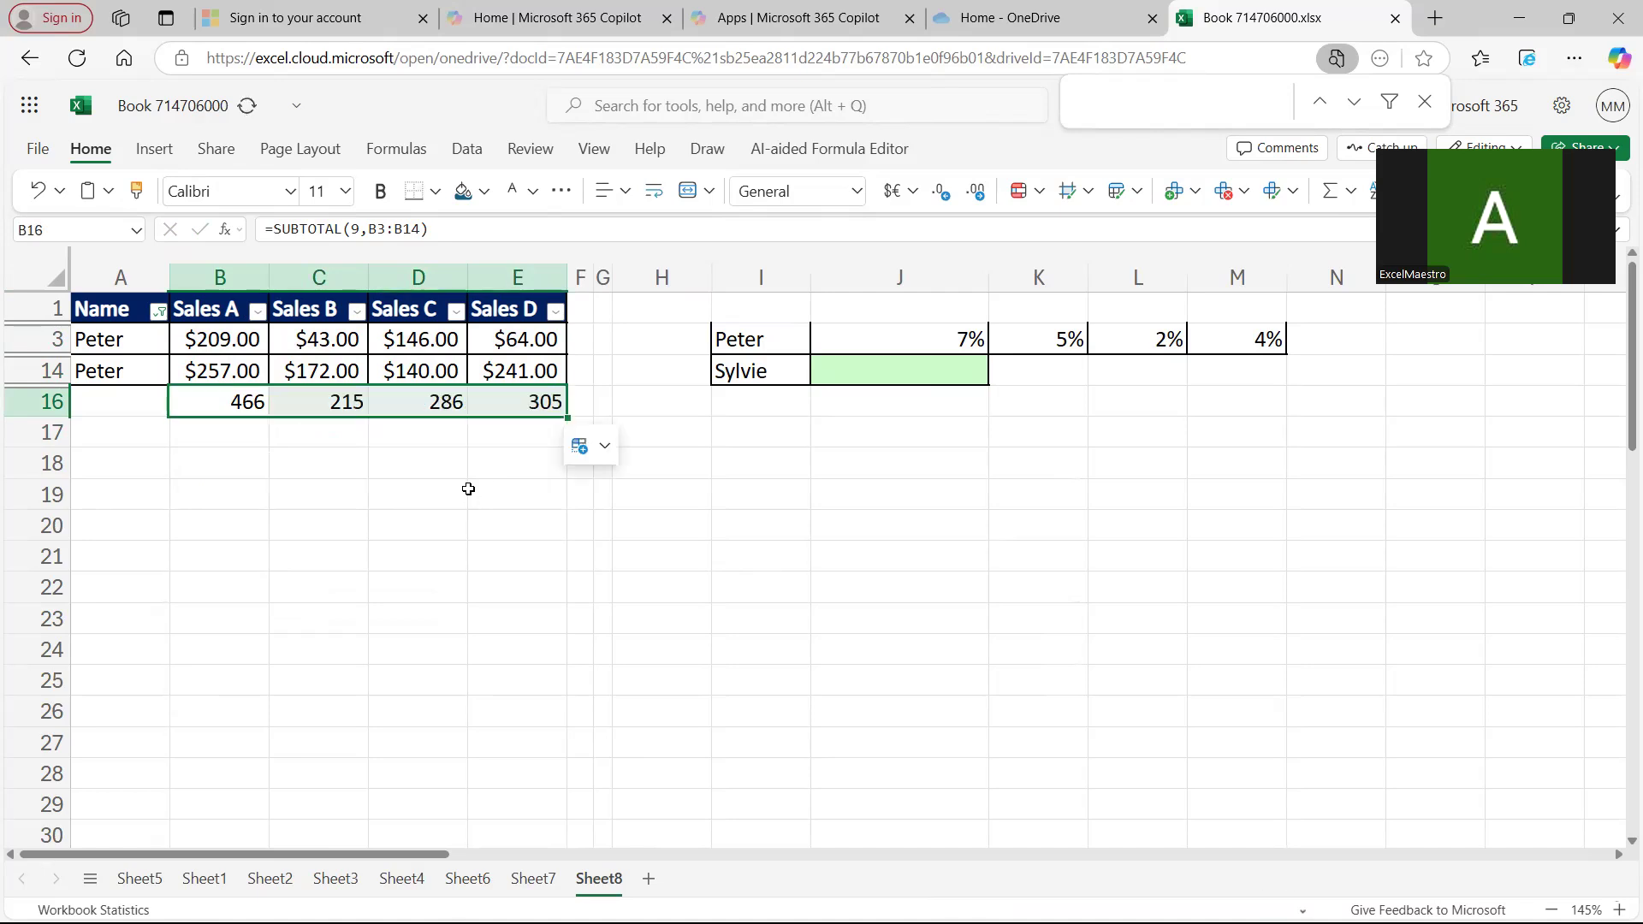
# - Copy the subtotals in B16:E16 and paste them as values only starting at O1
pyautogui.hotkey('ctrl', 'c')
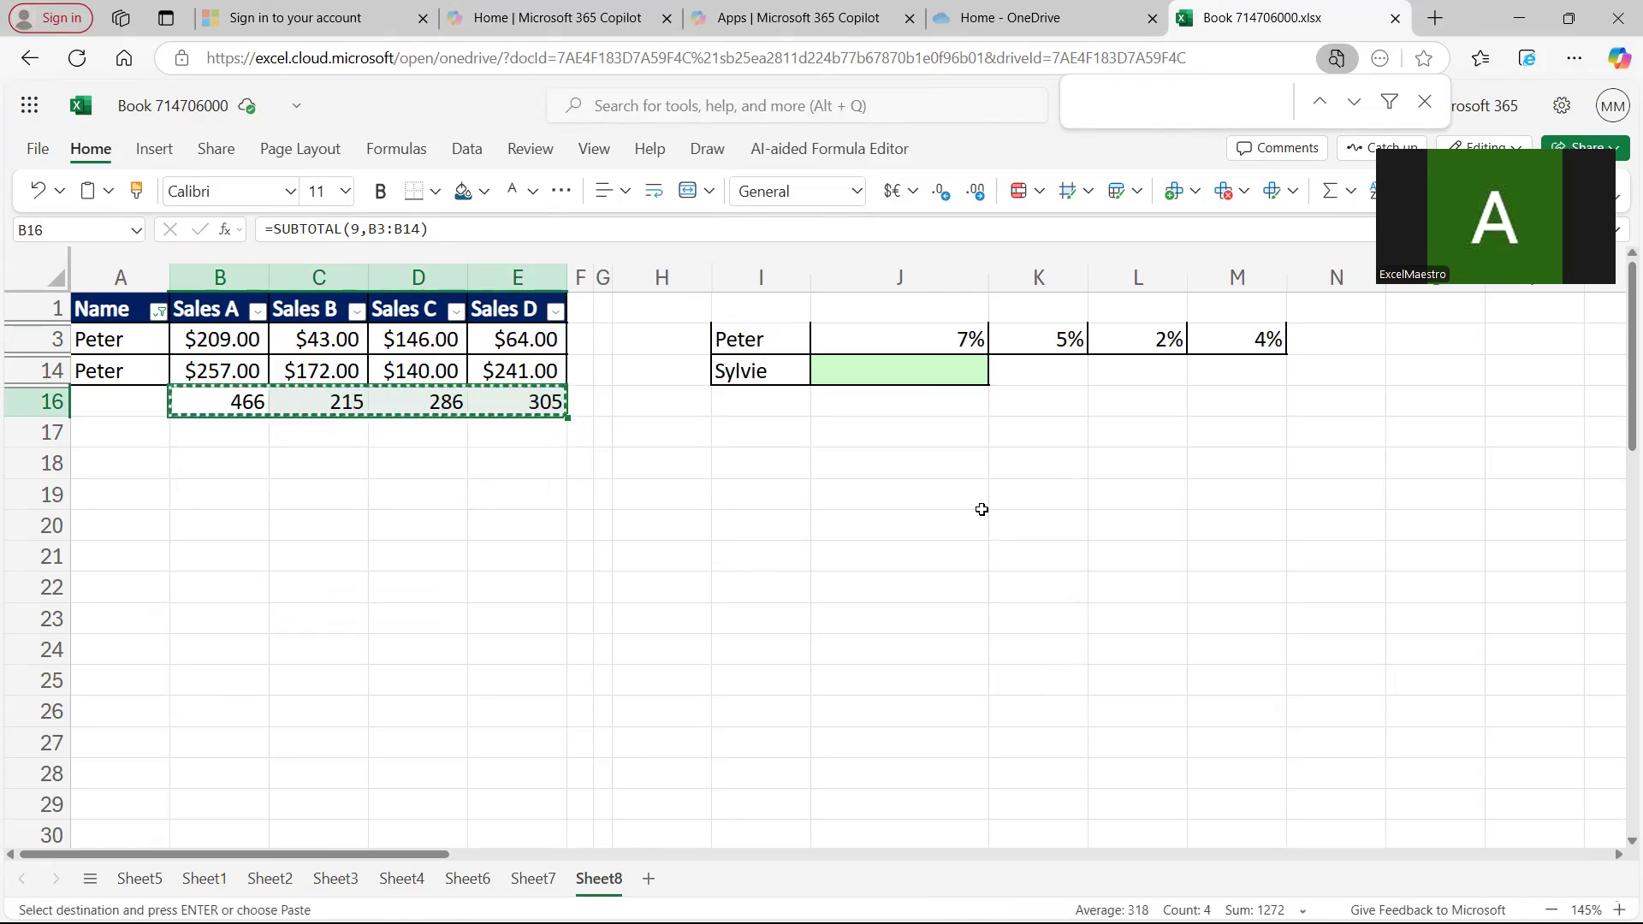
pyautogui.click(1422, 315)
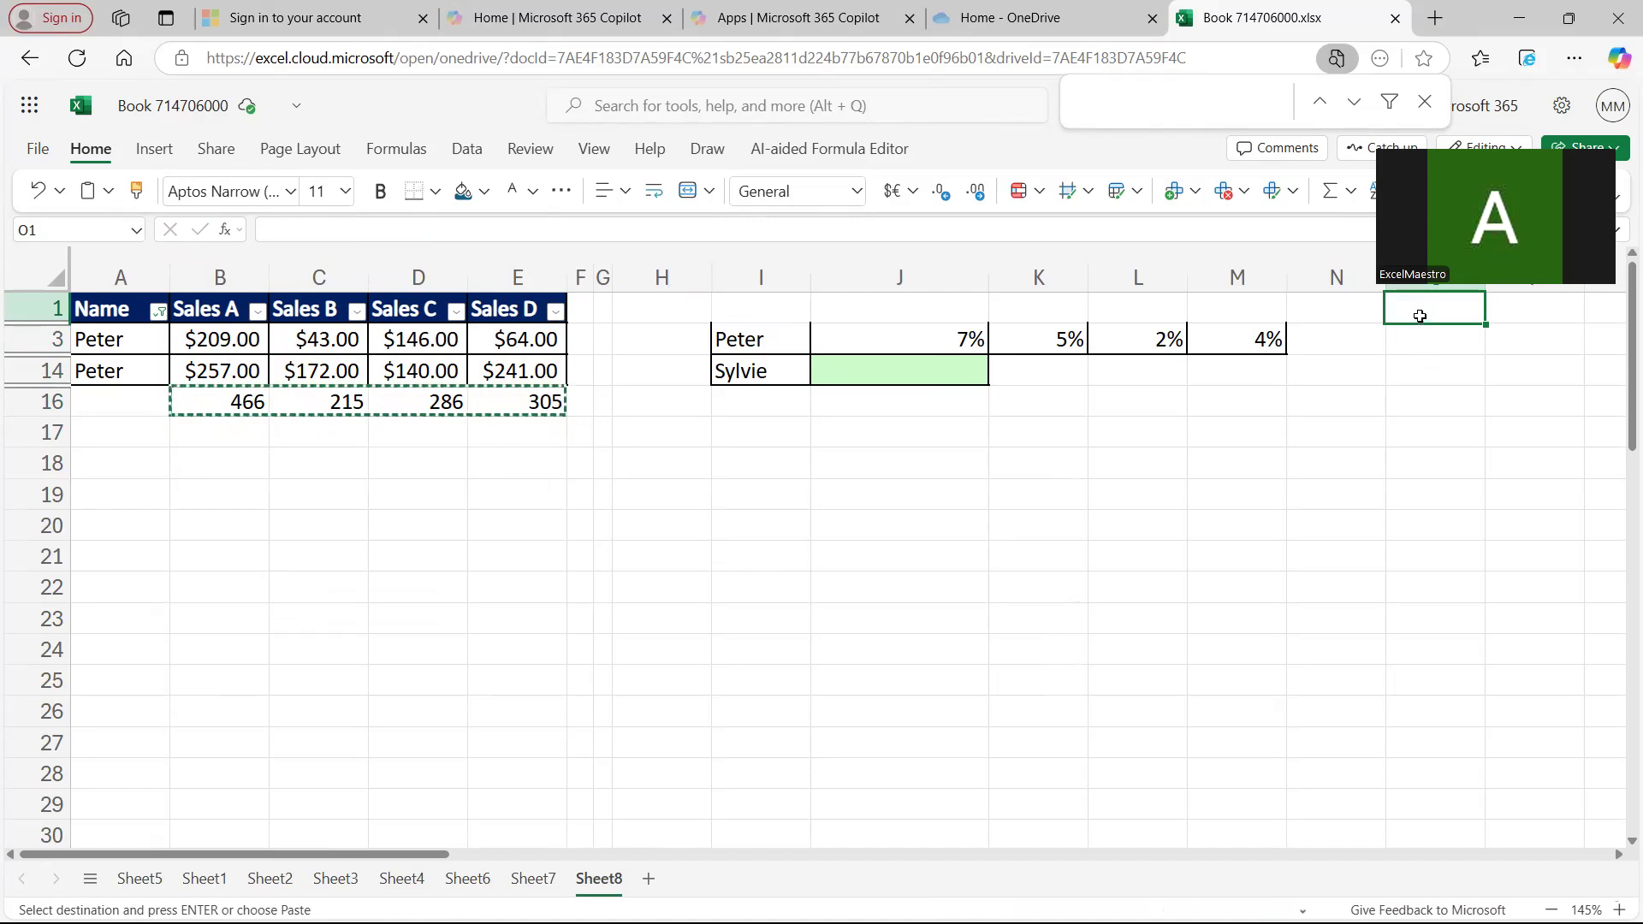
pyautogui.rightClick(1423, 320)
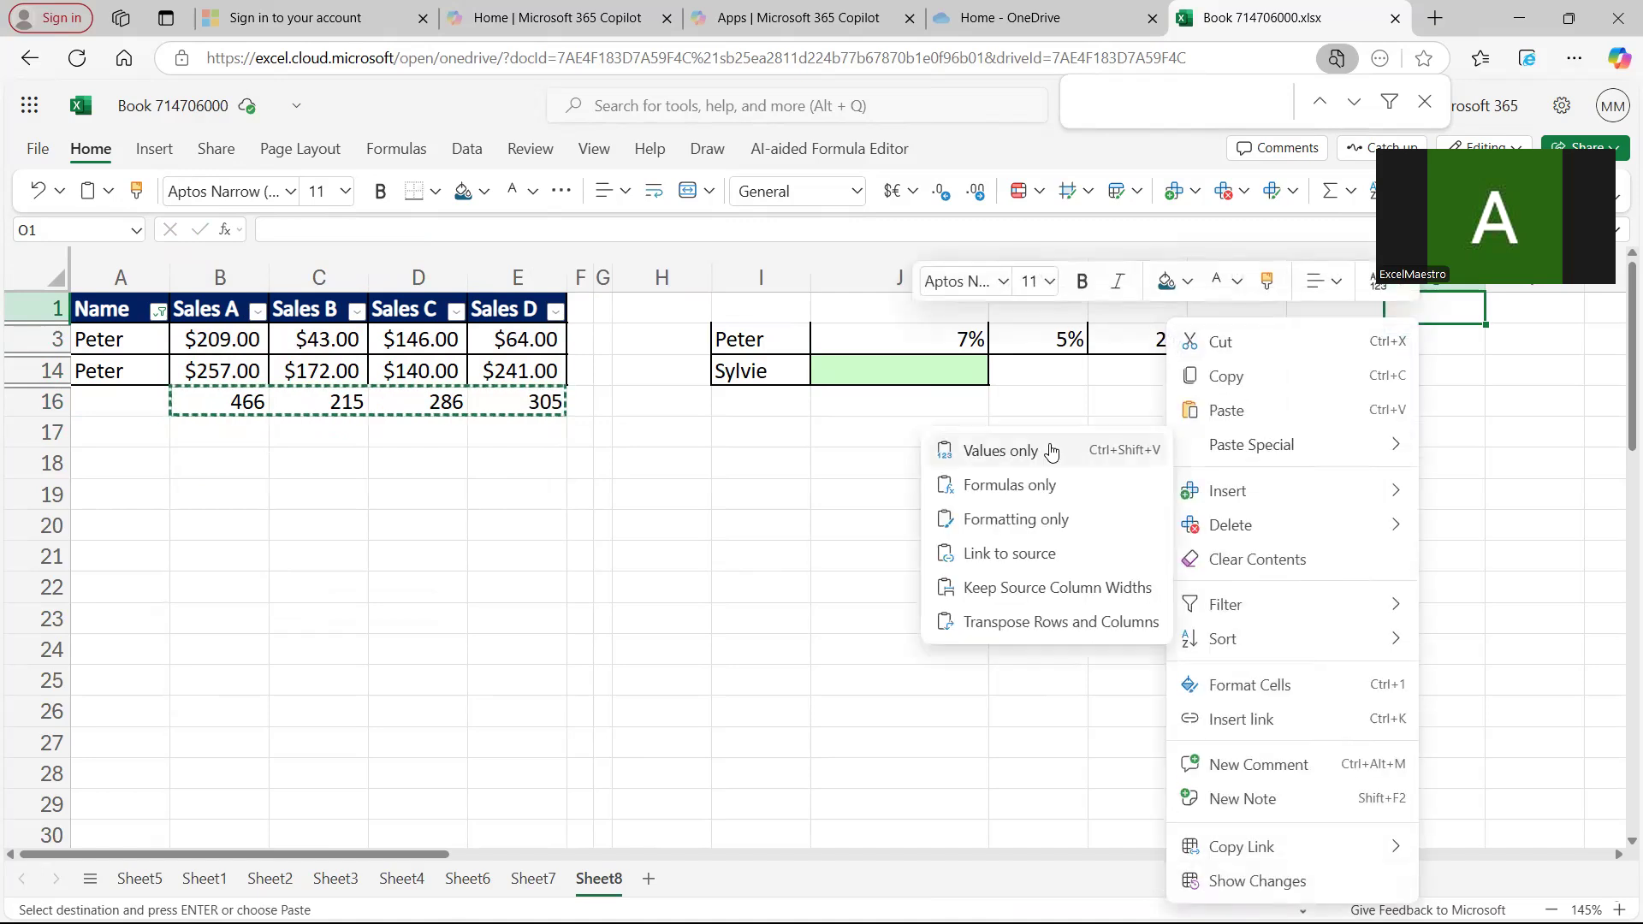
pyautogui.press('Escape')
pyautogui.hotkey('ctrl', 'v')
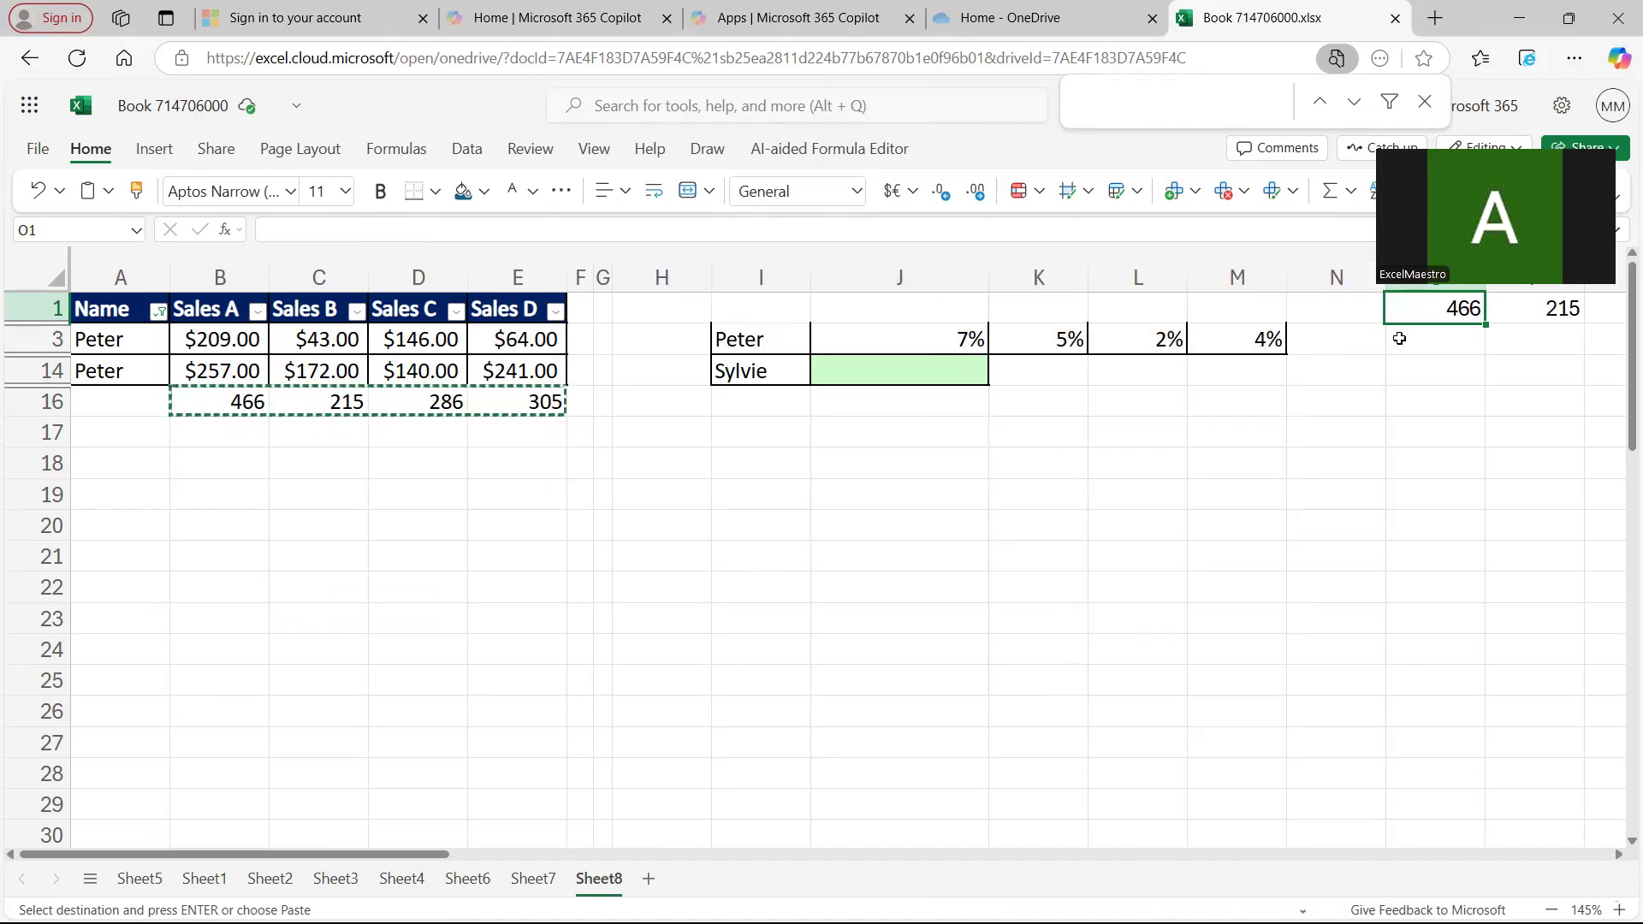
# - Clear the subtotal formulas in B16:E16 and remove the filter from the sales table
pyautogui.click(216, 306)
pyautogui.moveTo(220, 402); pyautogui.dragTo(484, 401)
pyautogui.press('Delete')
pyautogui.click(213, 307)
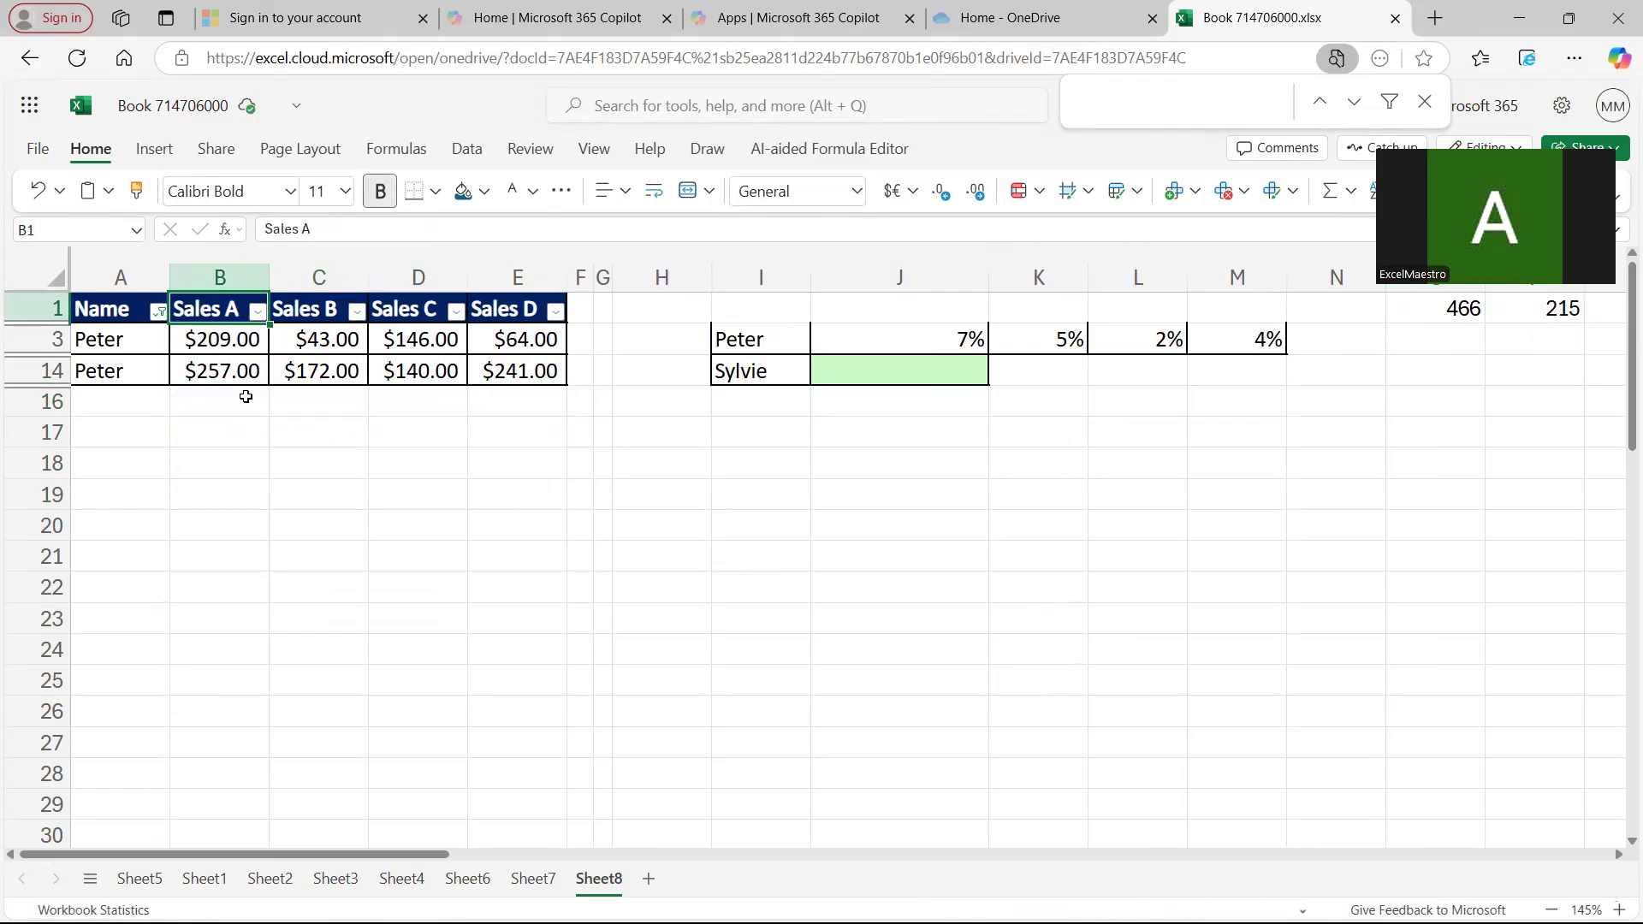
pyautogui.hotkey('ctrl', 'shift', 'l')
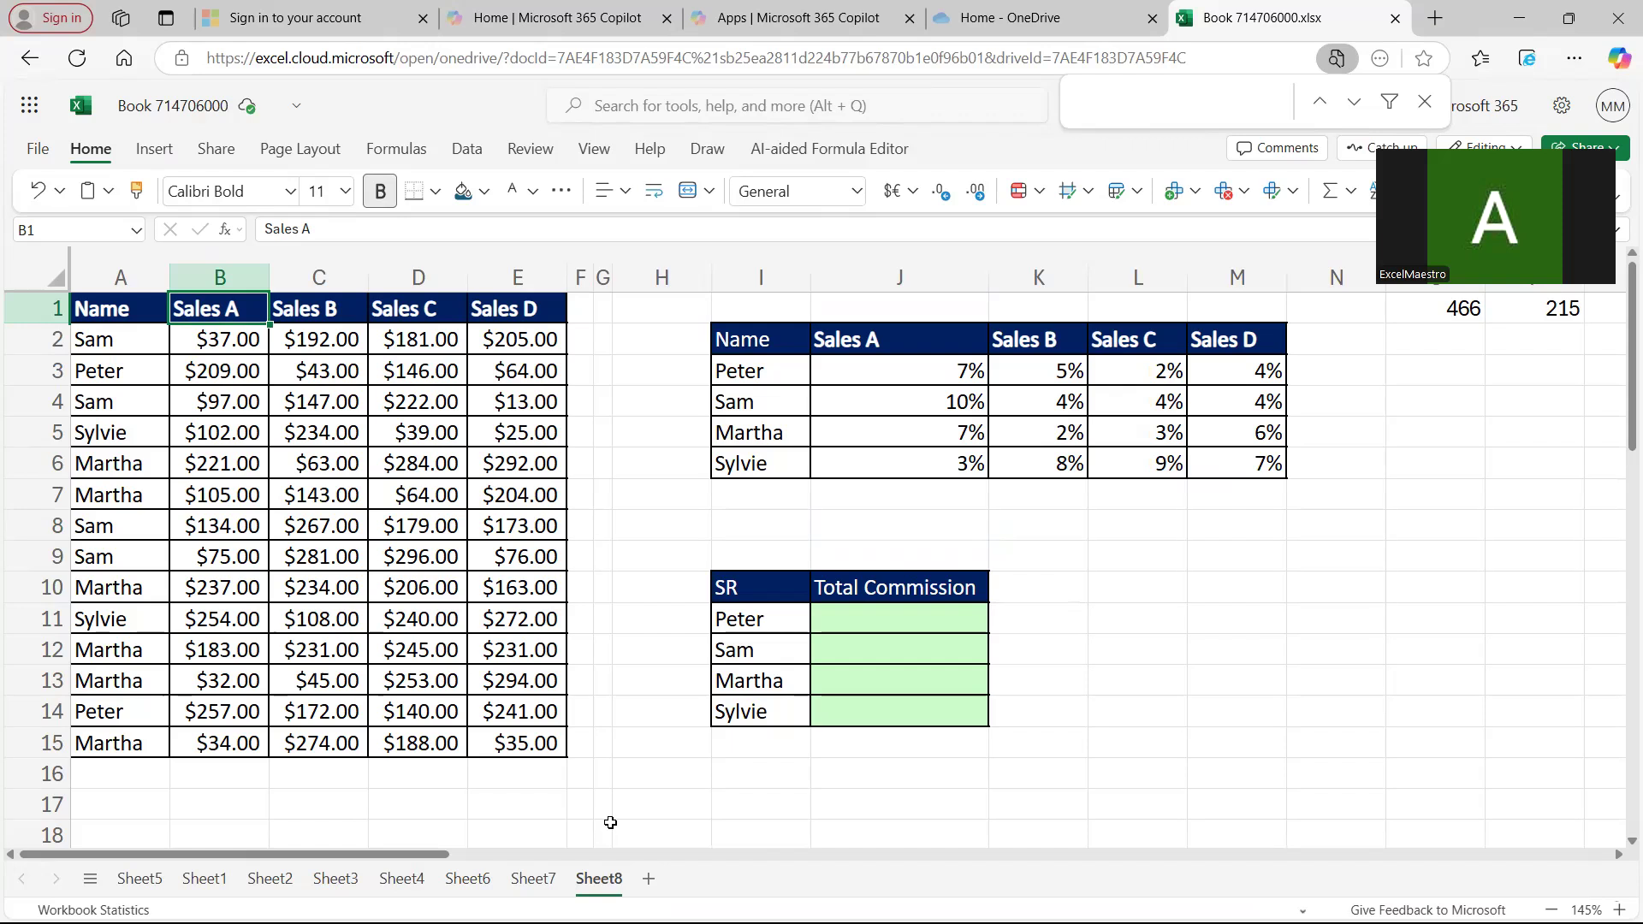
# - Enter =O1*J3 in O2 to multiply the Sales A subtotal by the first rep's commission rate
pyautogui.hscroll(5, 612, 830)
pyautogui.click(961, 306)
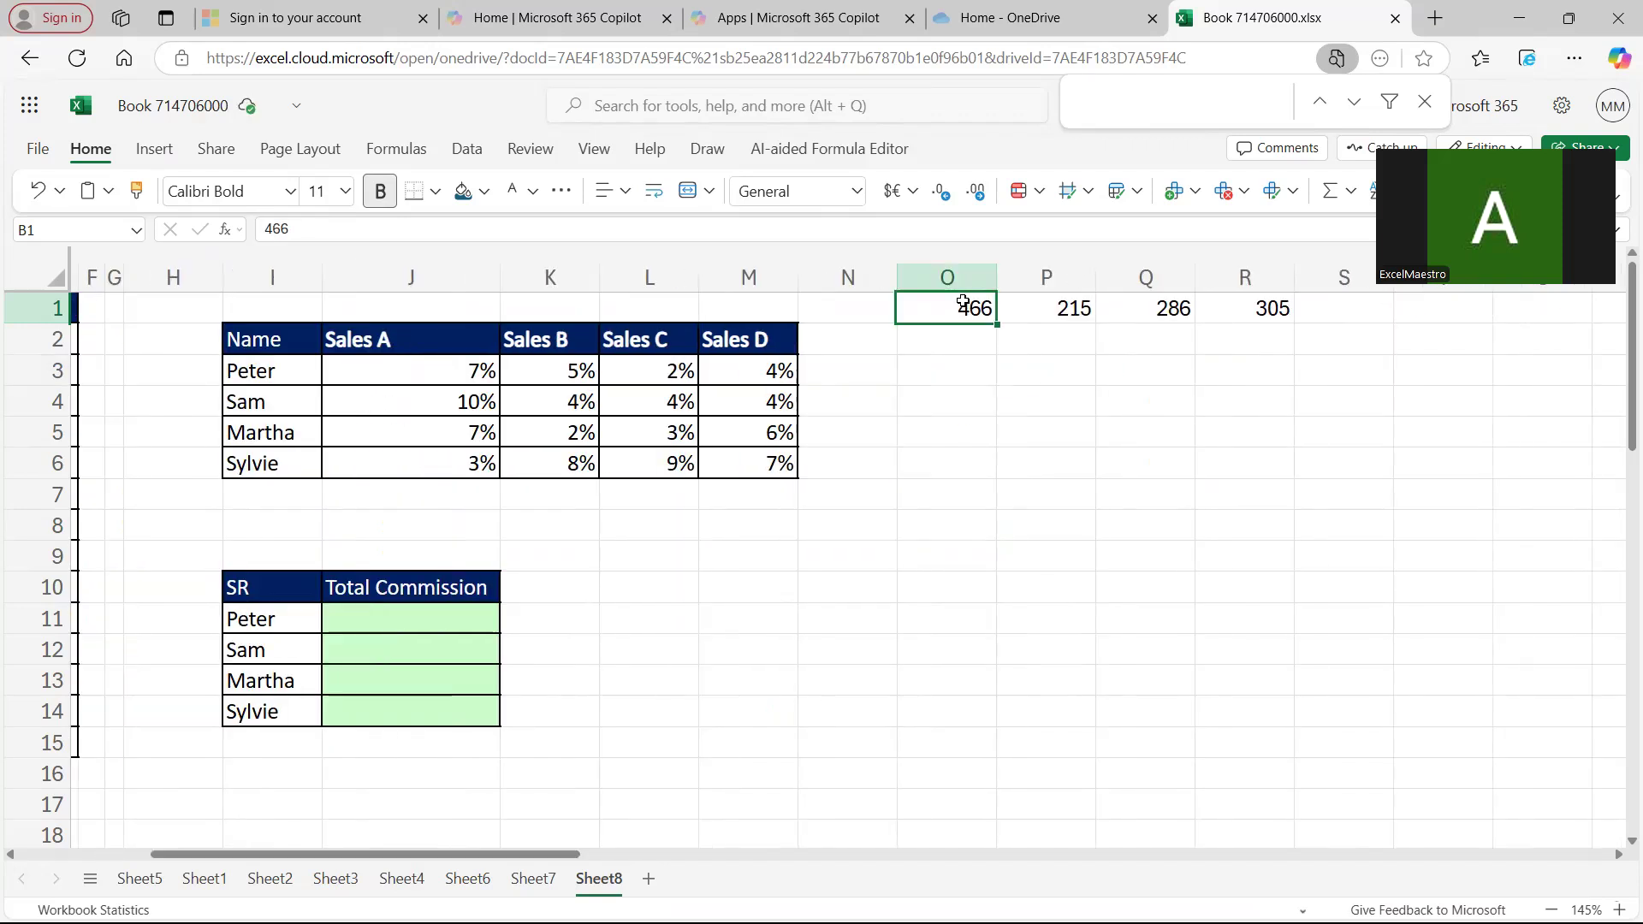
pyautogui.press('Tab')
pyautogui.press('Tab')
pyautogui.press('Tab')
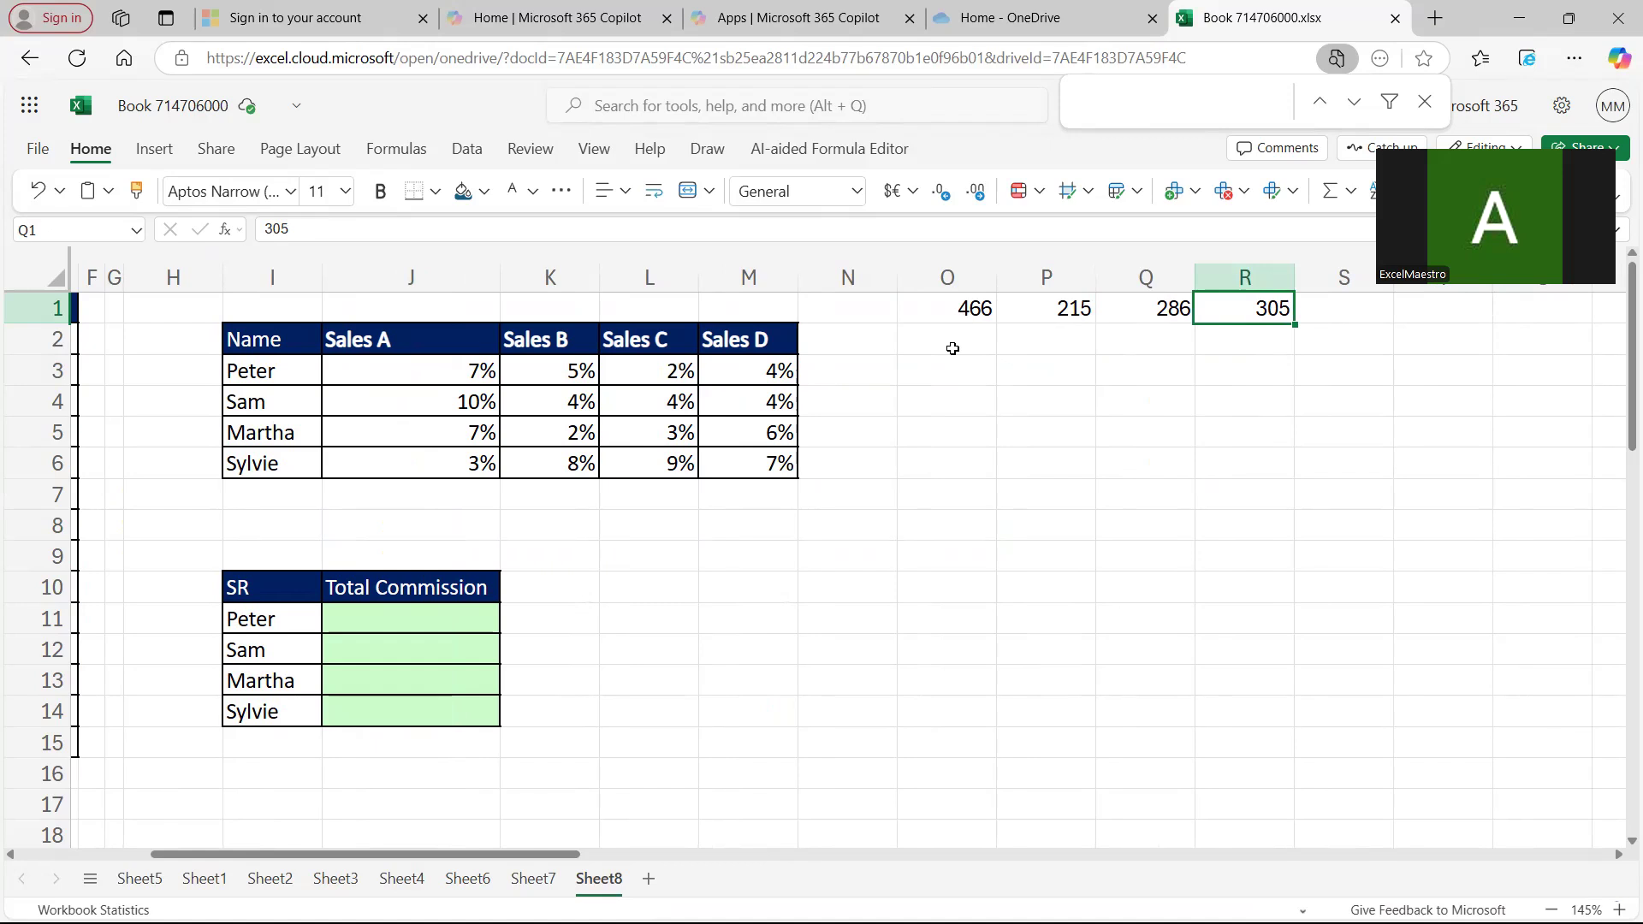
pyautogui.press('Return')
pyautogui.write('=')
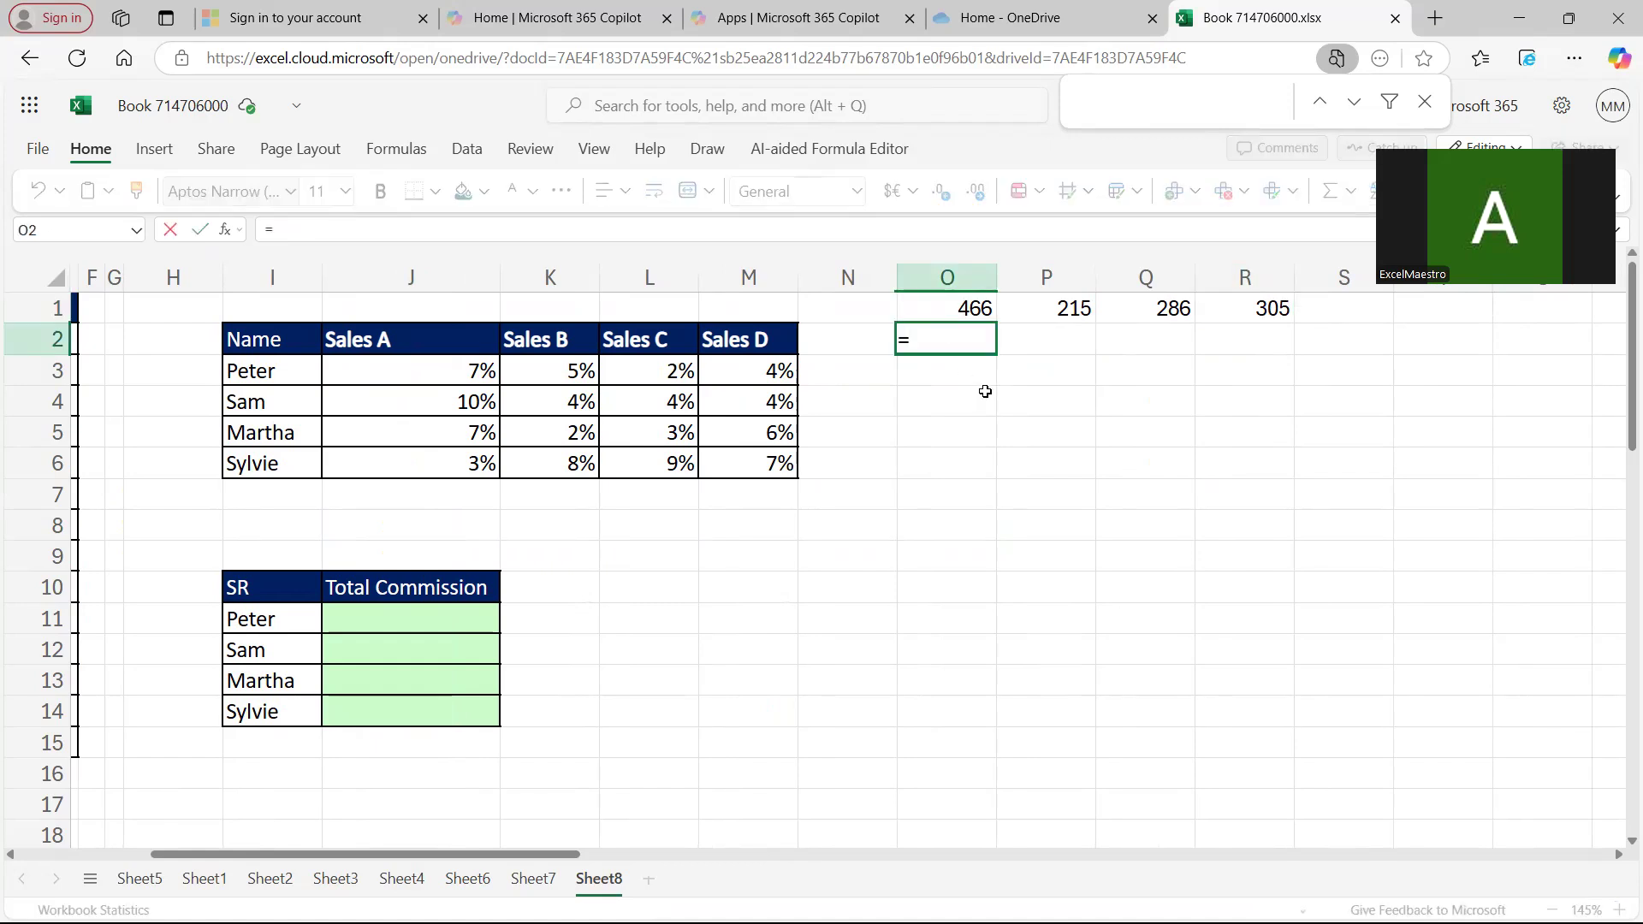
pyautogui.click(973, 303)
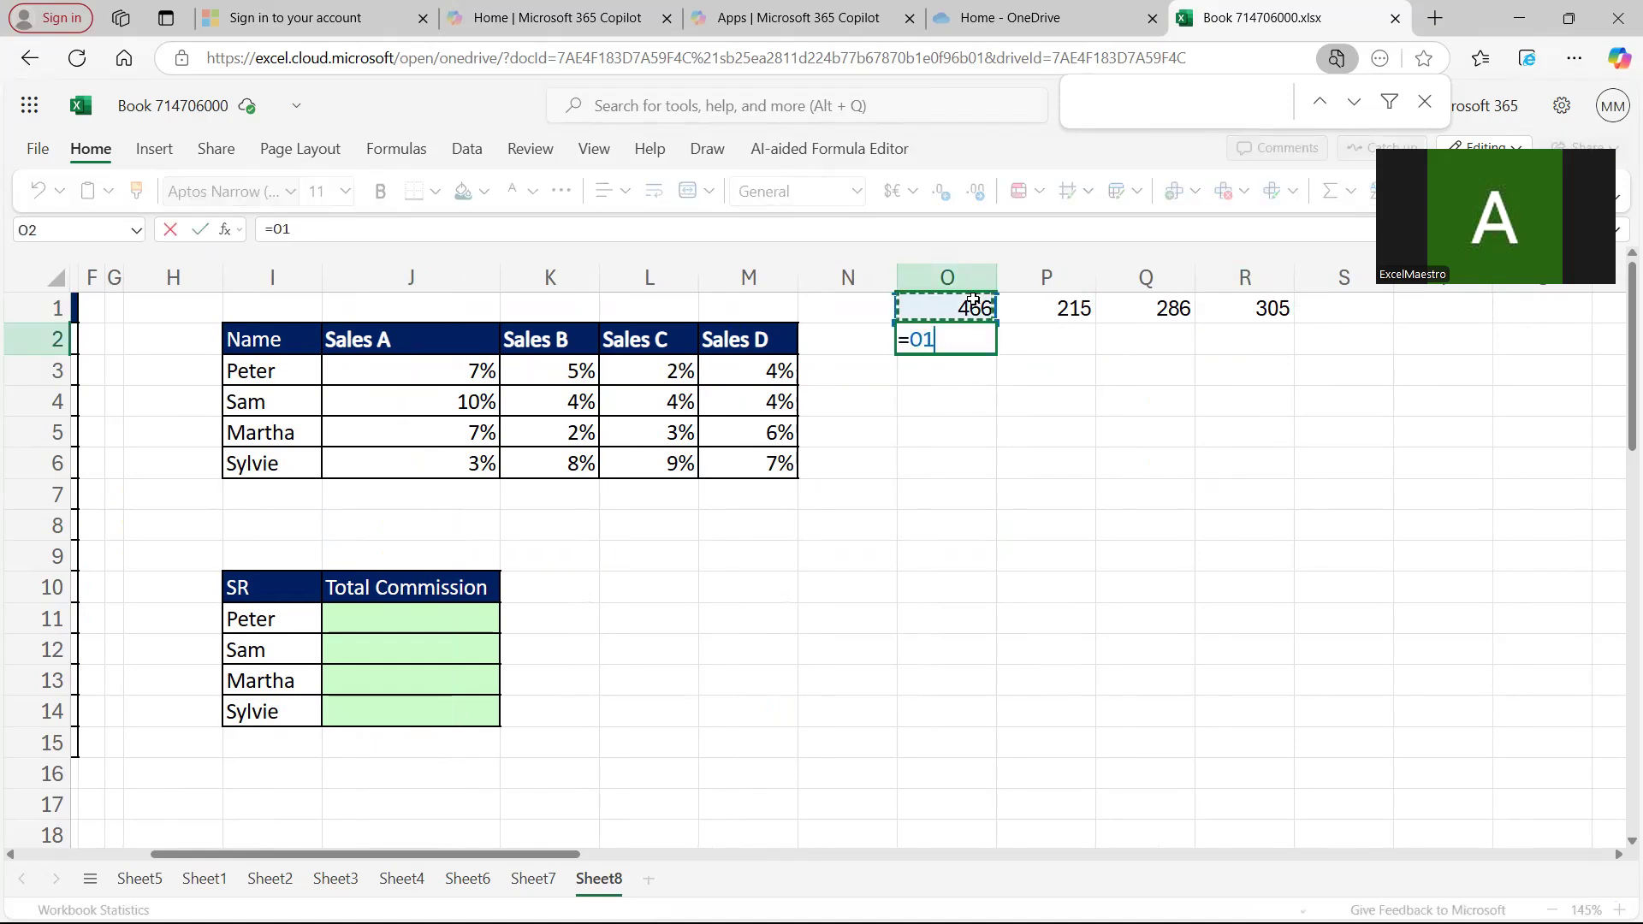
pyautogui.write('*')
pyautogui.click(451, 368)
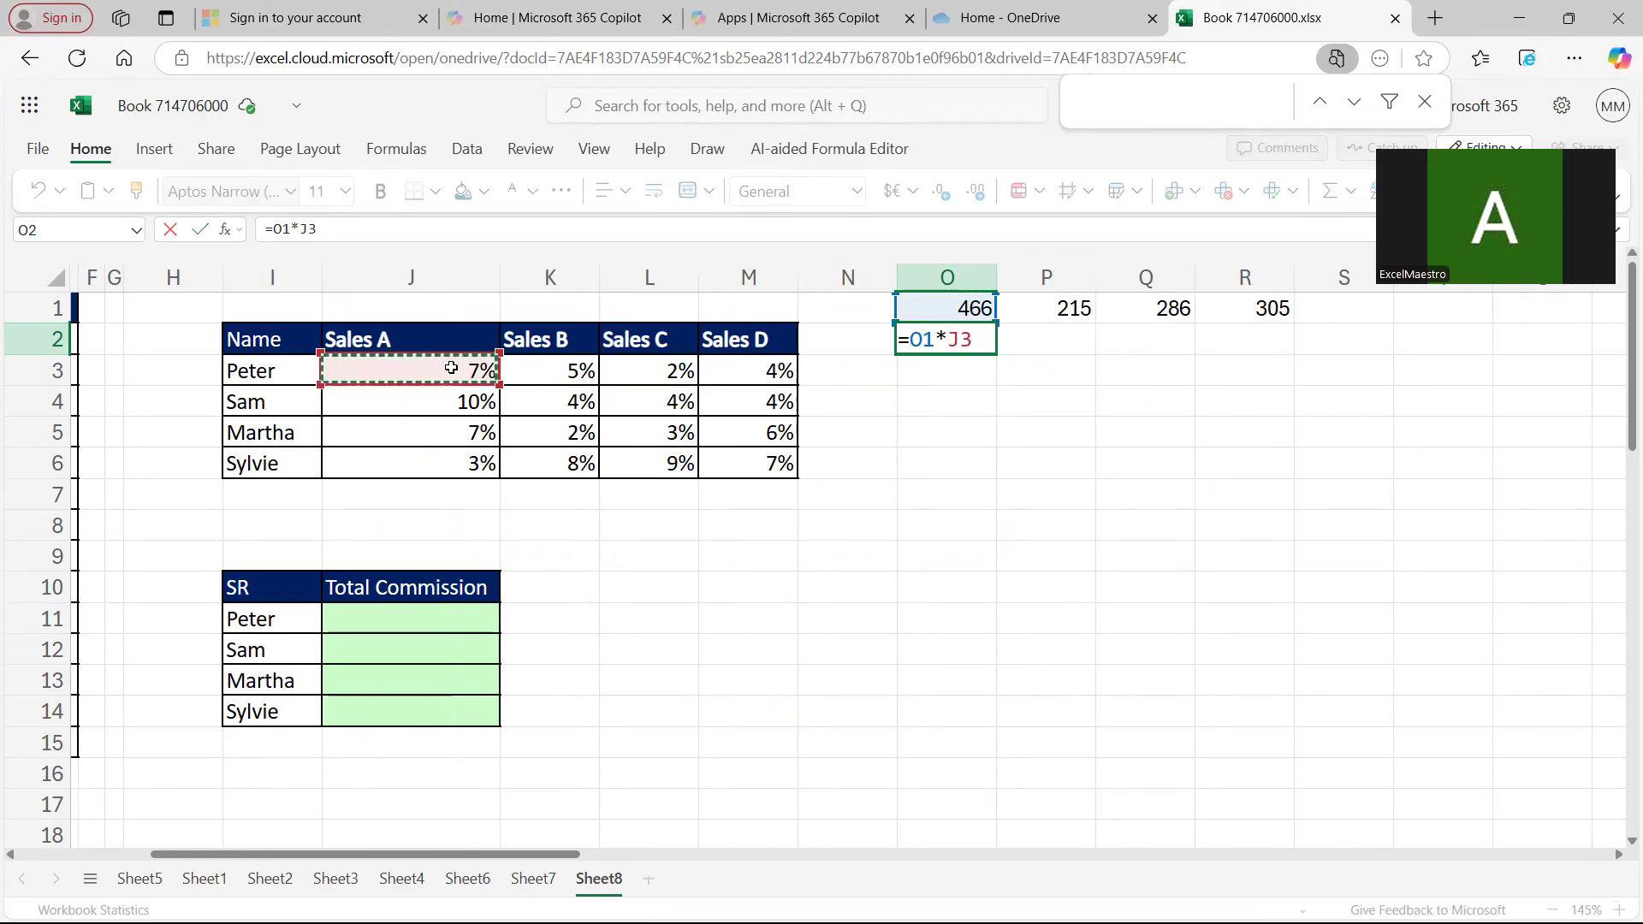
pyautogui.press('Return')
pyautogui.click(970, 341)
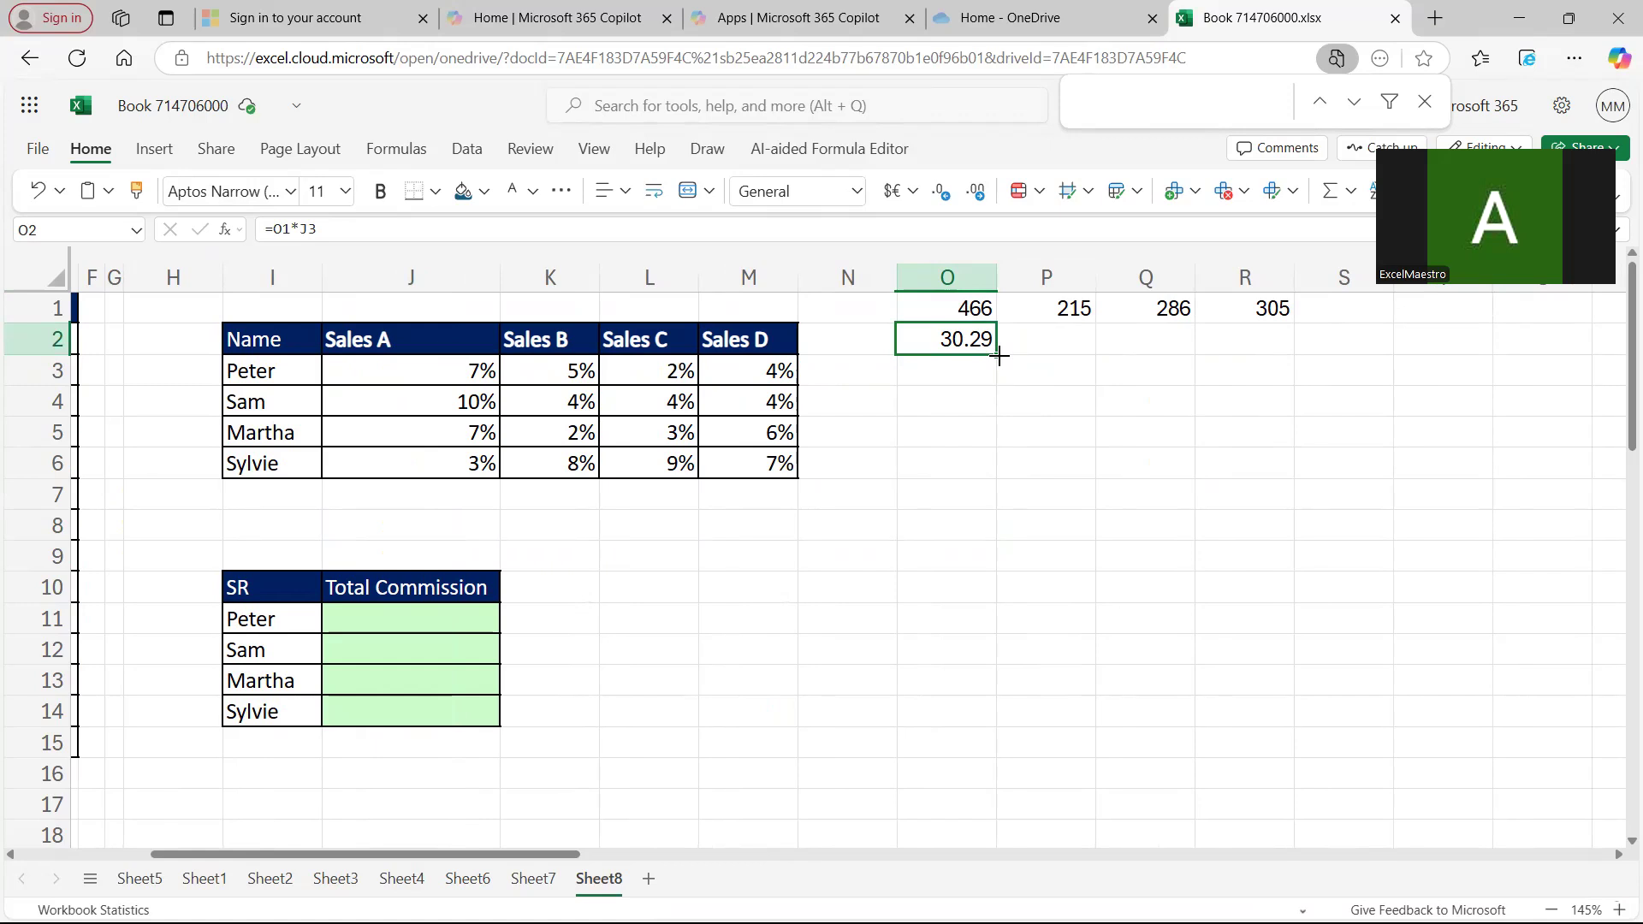
# - Fill the commission formula from O2 across to R2 and check the cell references in R2
pyautogui.click(280, 230)
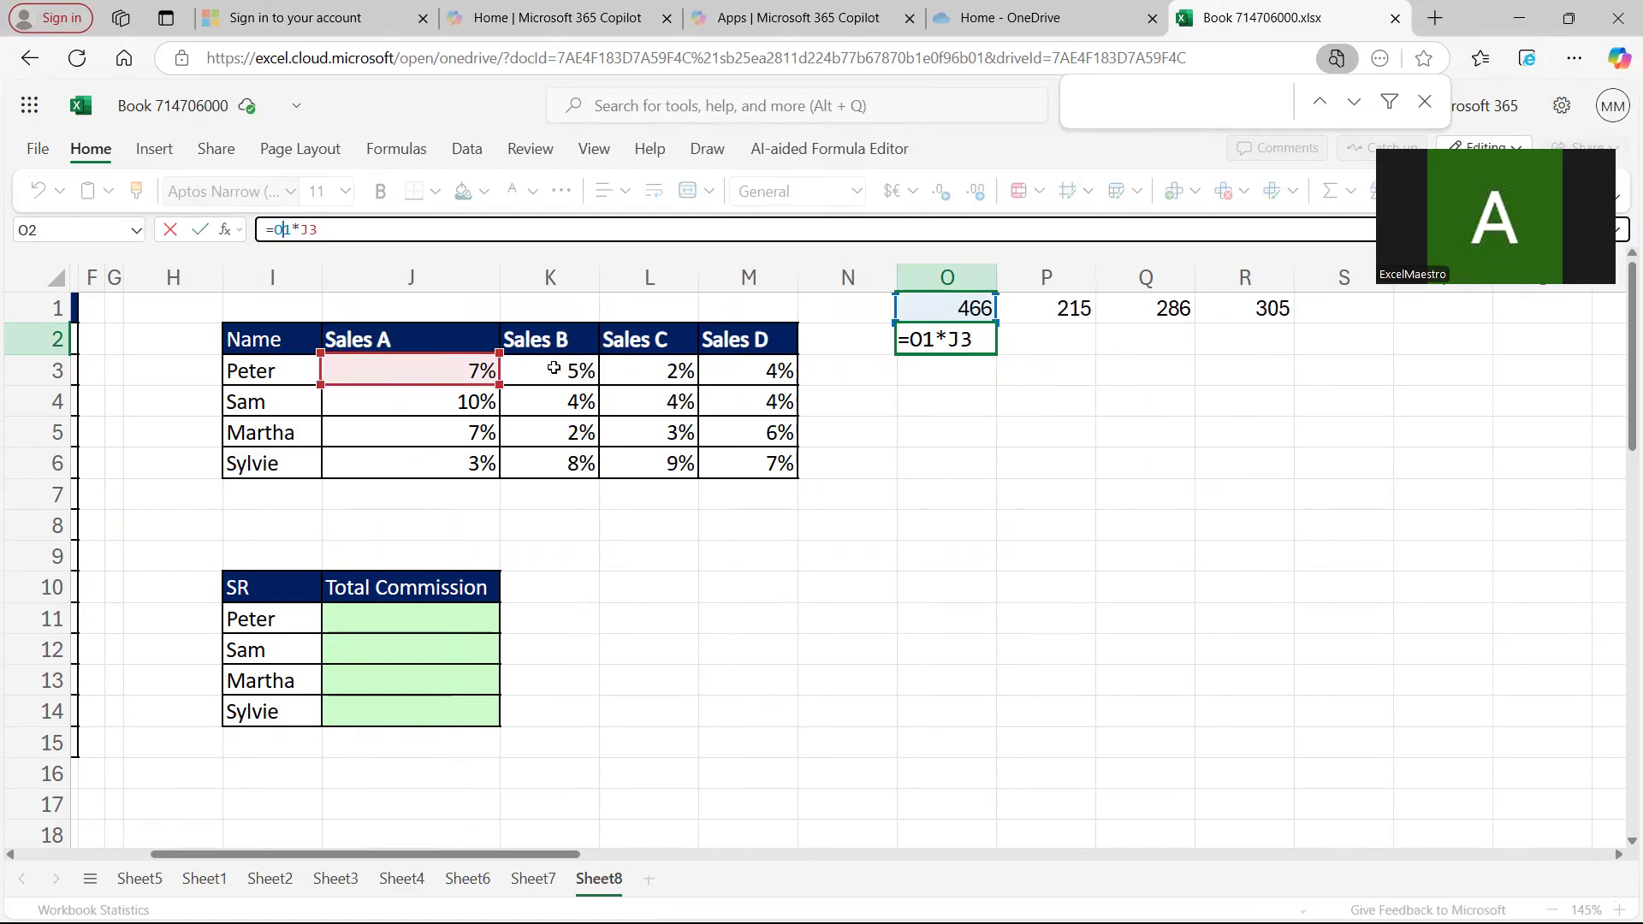
pyautogui.hotkey('ctrl', 'Return')
pyautogui.hotkey('shift', 'Right')
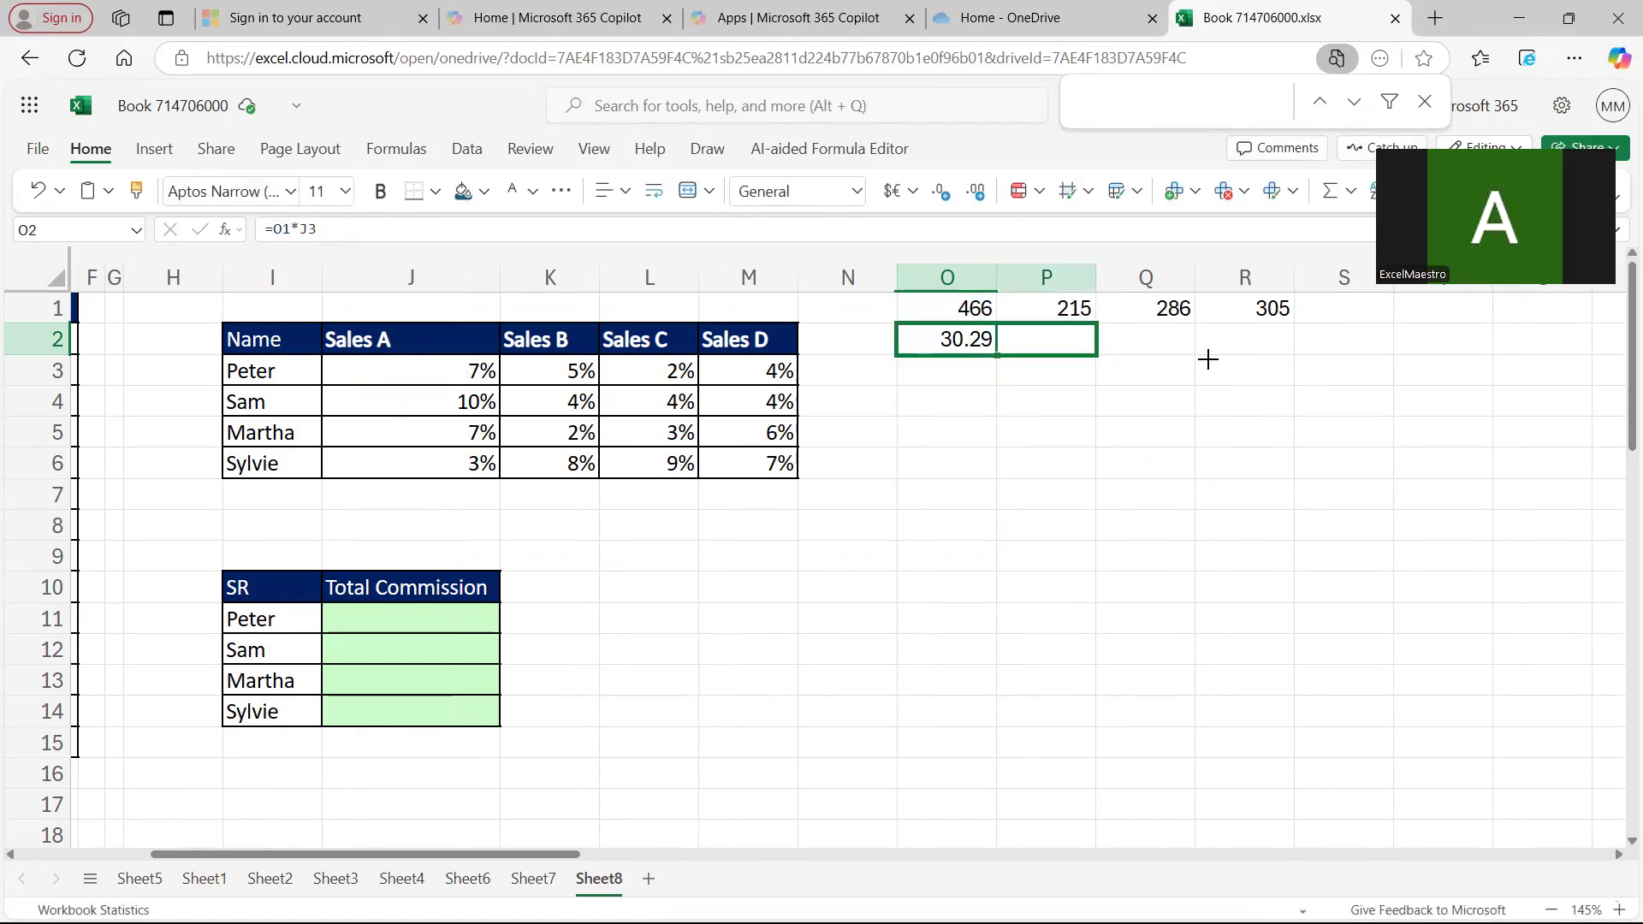
pyautogui.hotkey('shift', 'Right')
pyautogui.hotkey('shift', 'Right')
pyautogui.hotkey('ctrl', 'r')
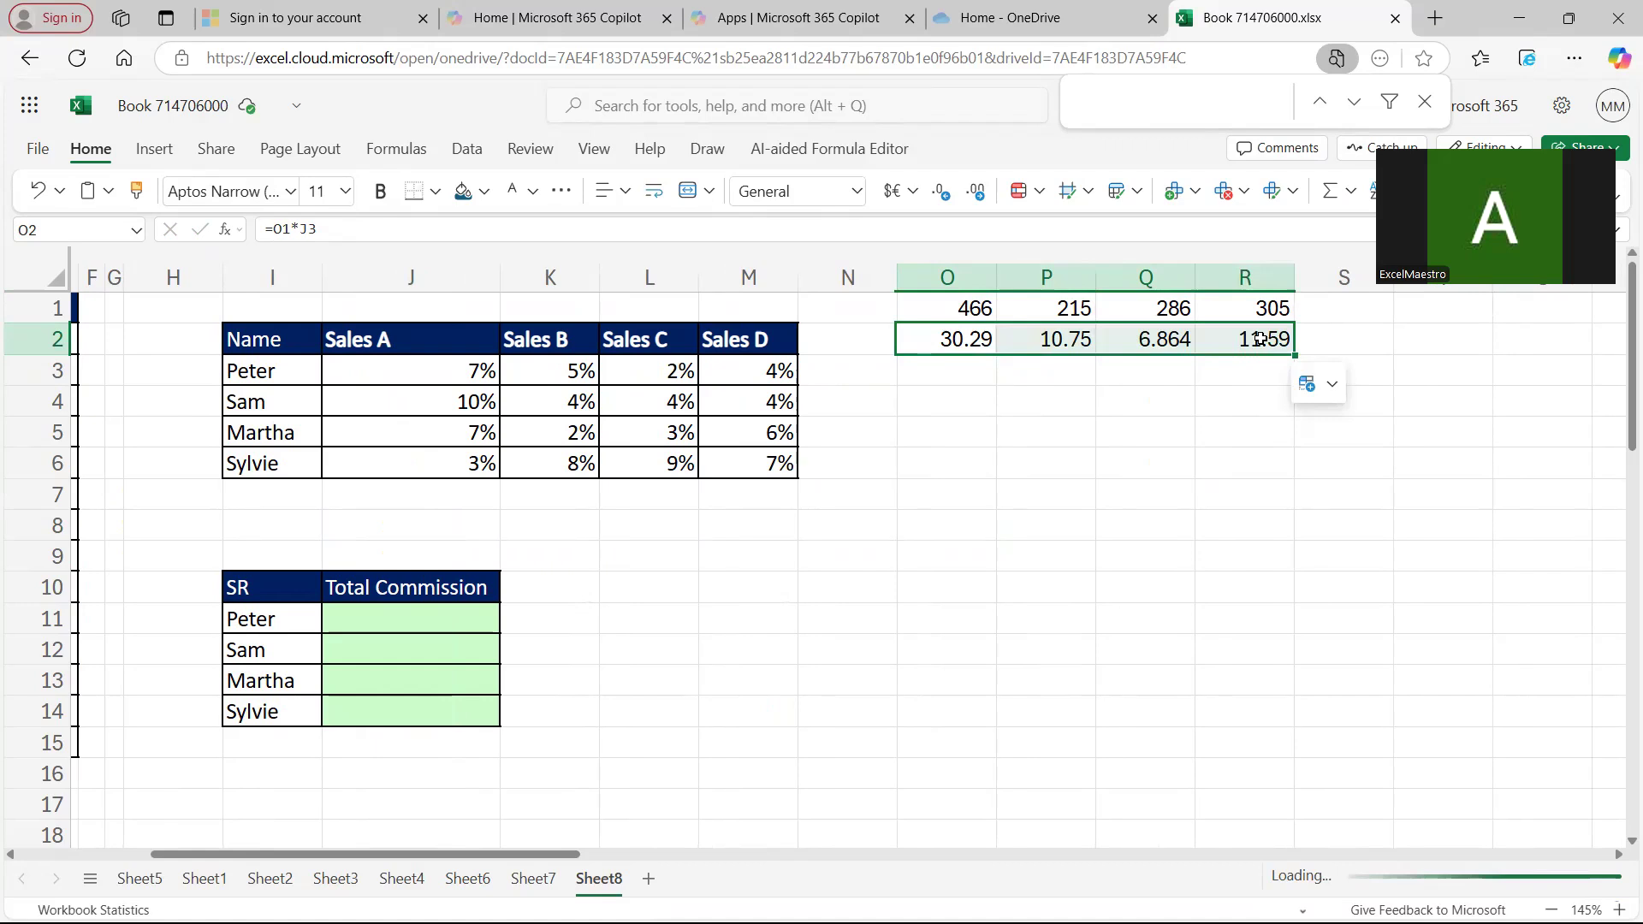
pyautogui.doubleClick(1260, 339)
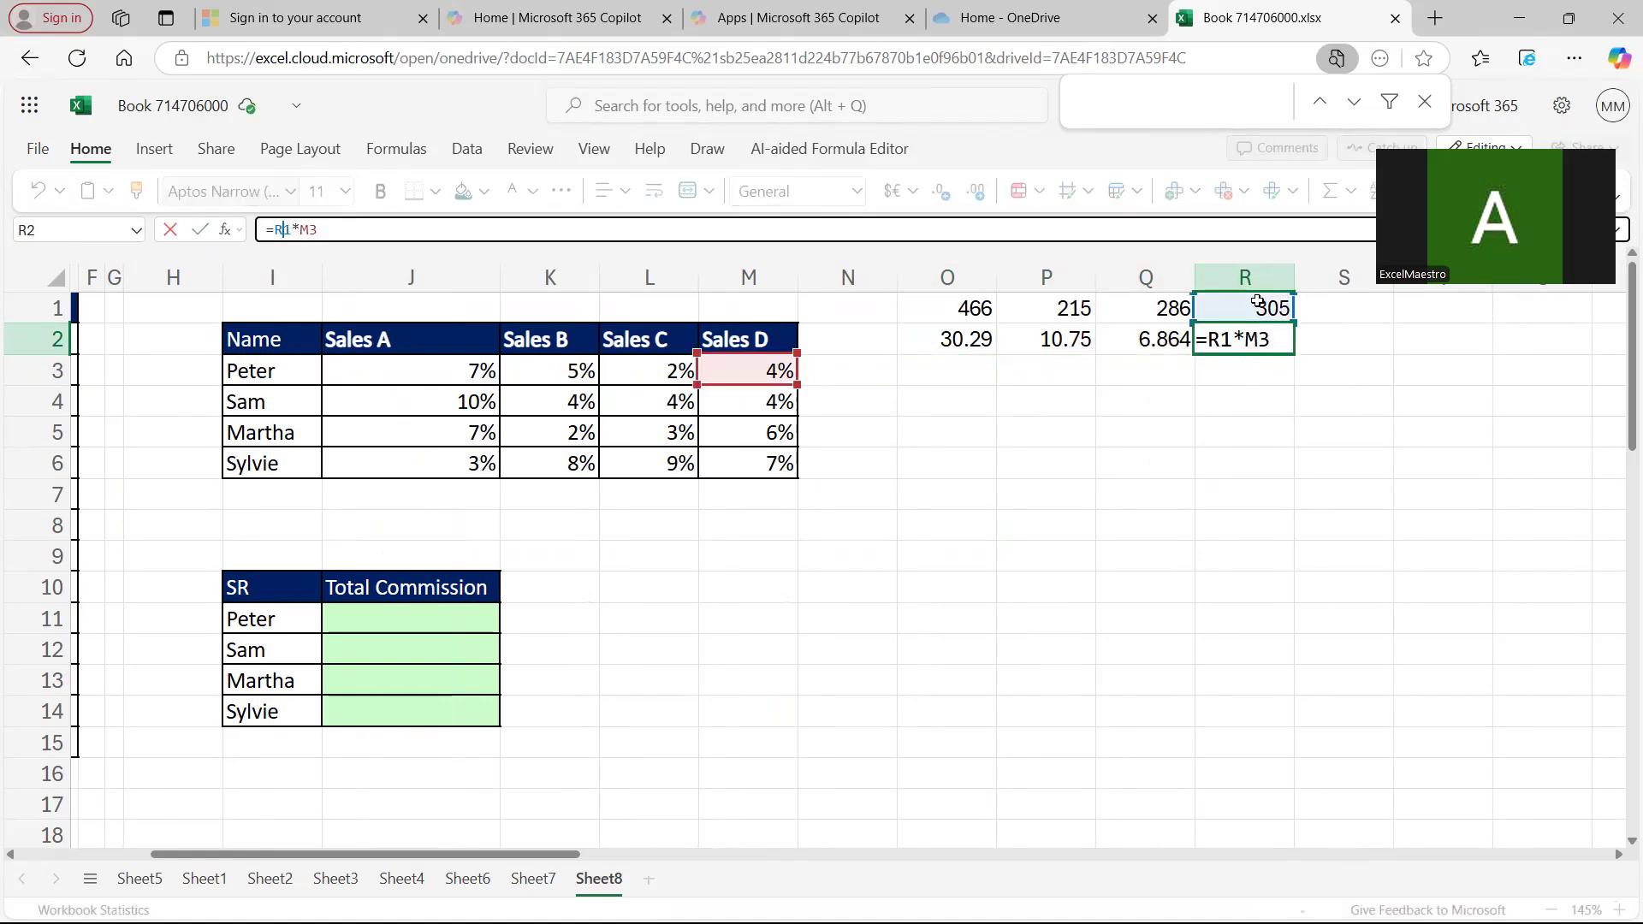
pyautogui.press('Escape')
# - Check the sum of O2:R2 and enter 59.494 in L11 as the first rep's expected commission
pyautogui.moveTo(967, 339); pyautogui.dragTo(1233, 342)
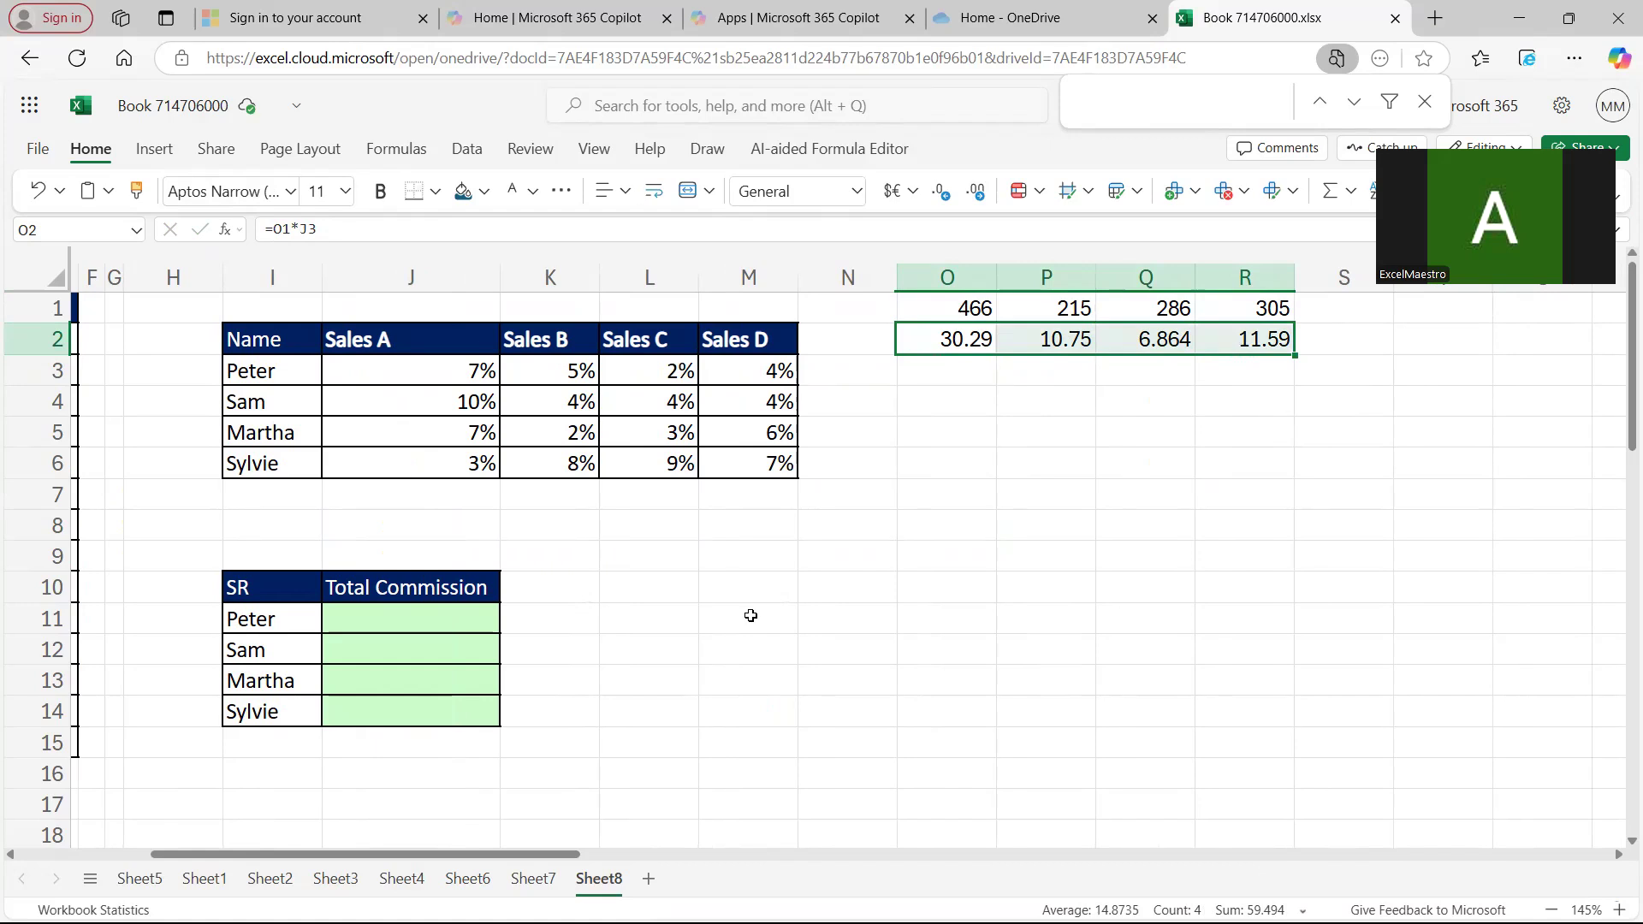
pyautogui.click(649, 614)
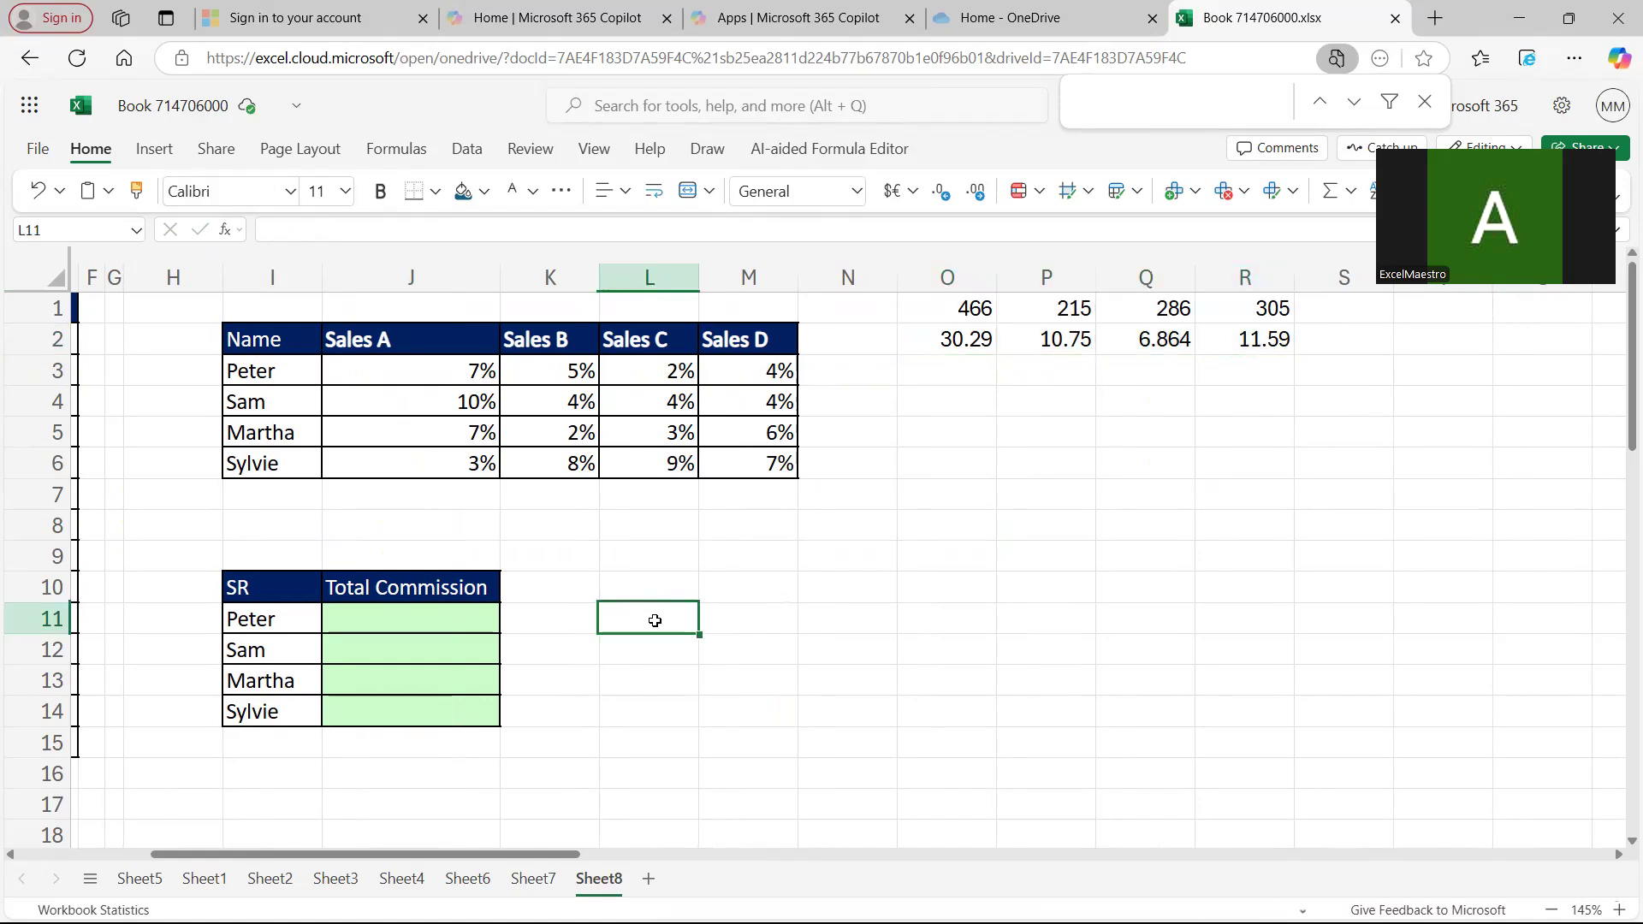
pyautogui.write('59.494')
pyautogui.moveTo(984, 343); pyautogui.dragTo(1235, 342)
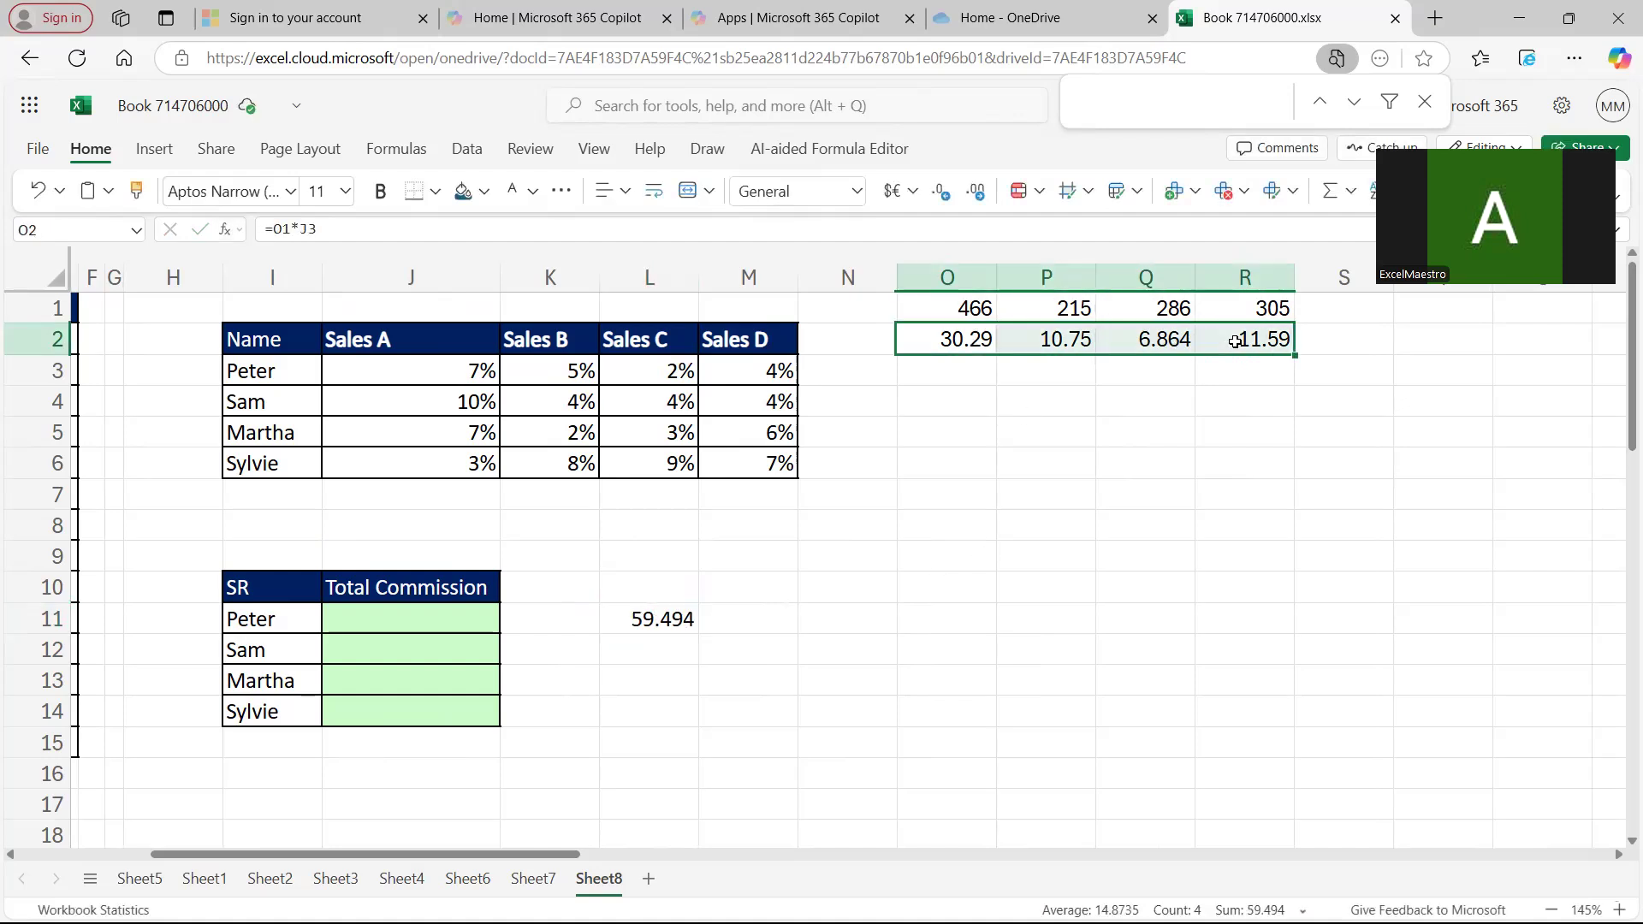
pyautogui.click(631, 772)
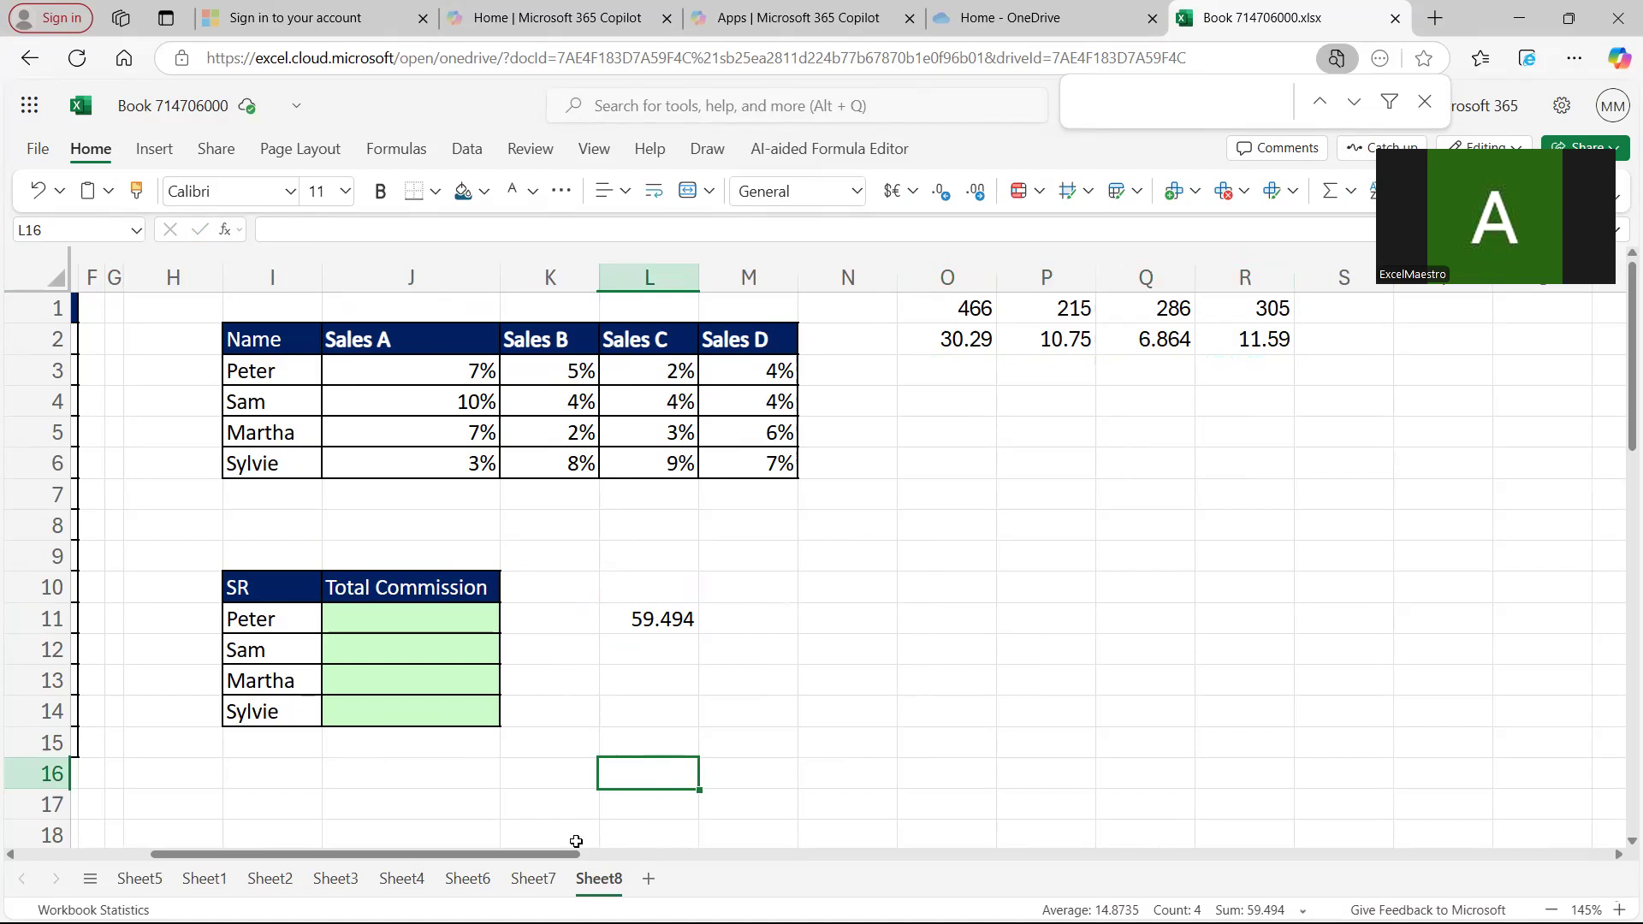
# - Enter =FILTER($B$2:$E$15,$A$2:$A$15=I11) in M11 to extract the first rep's sales rows
pyautogui.moveTo(519, 854); pyautogui.dragTo(400, 854)
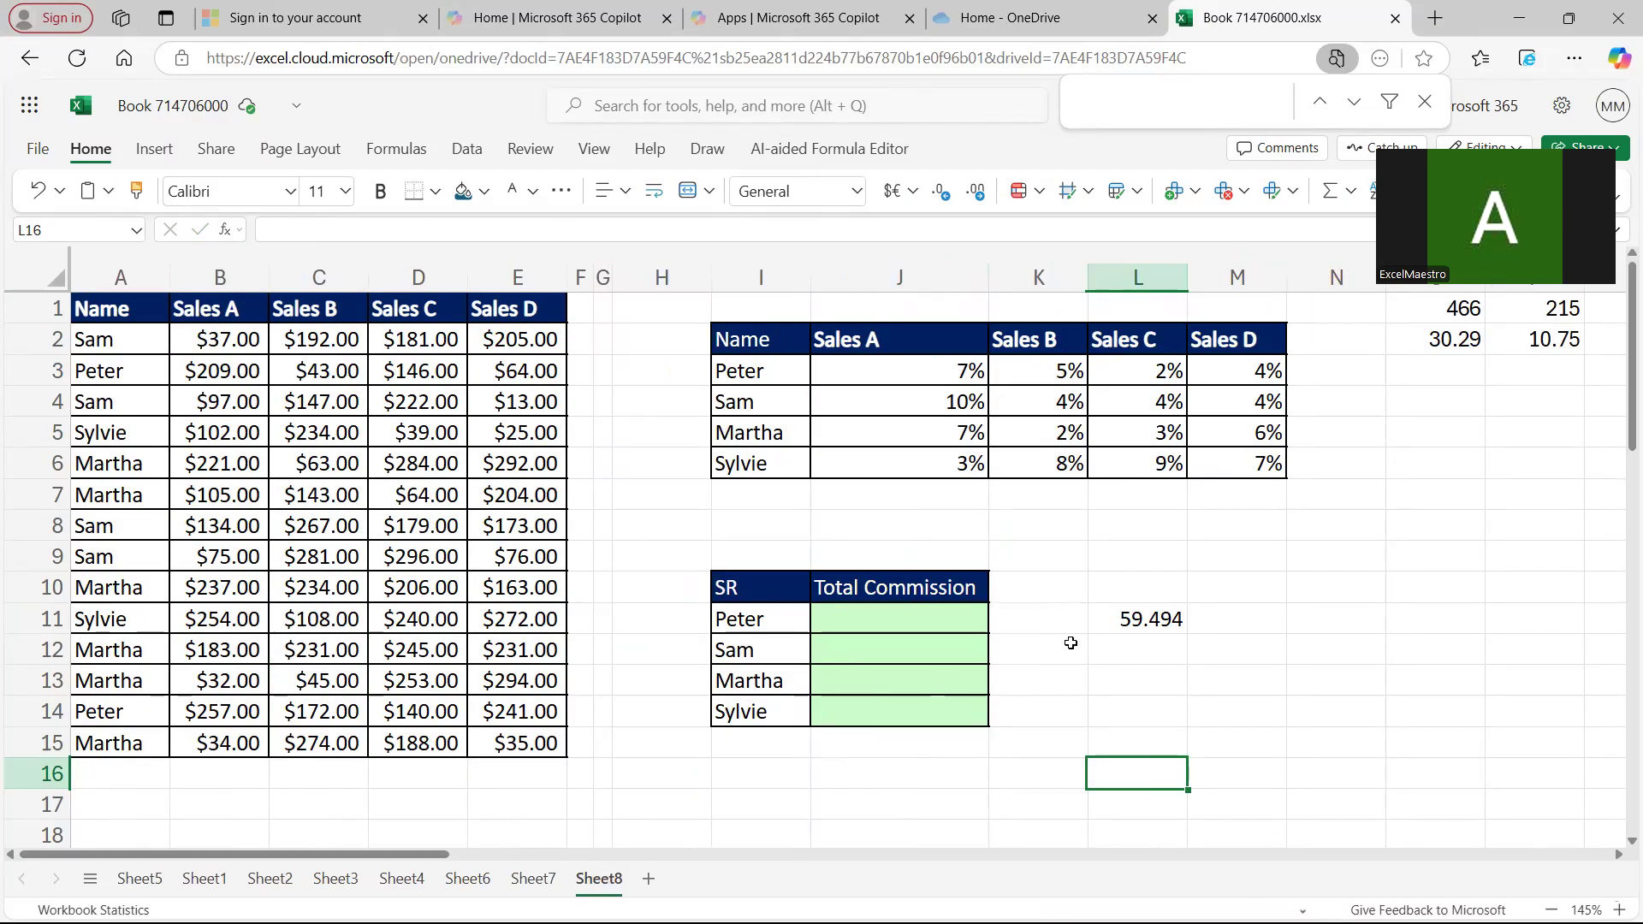
pyautogui.click(1125, 616)
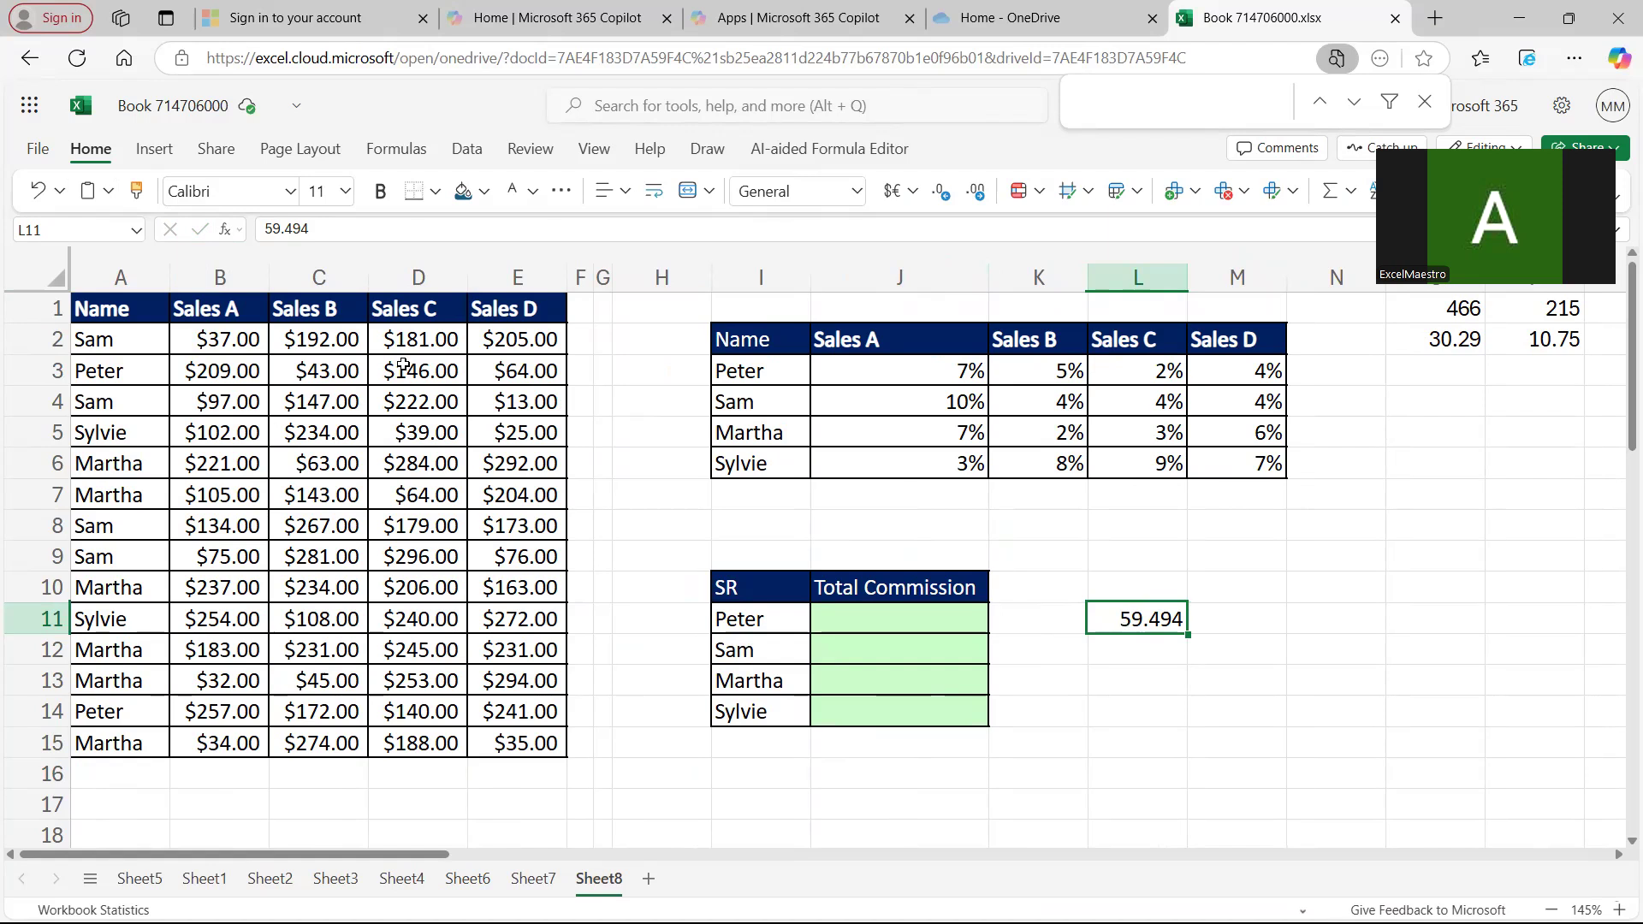
pyautogui.click(878, 614)
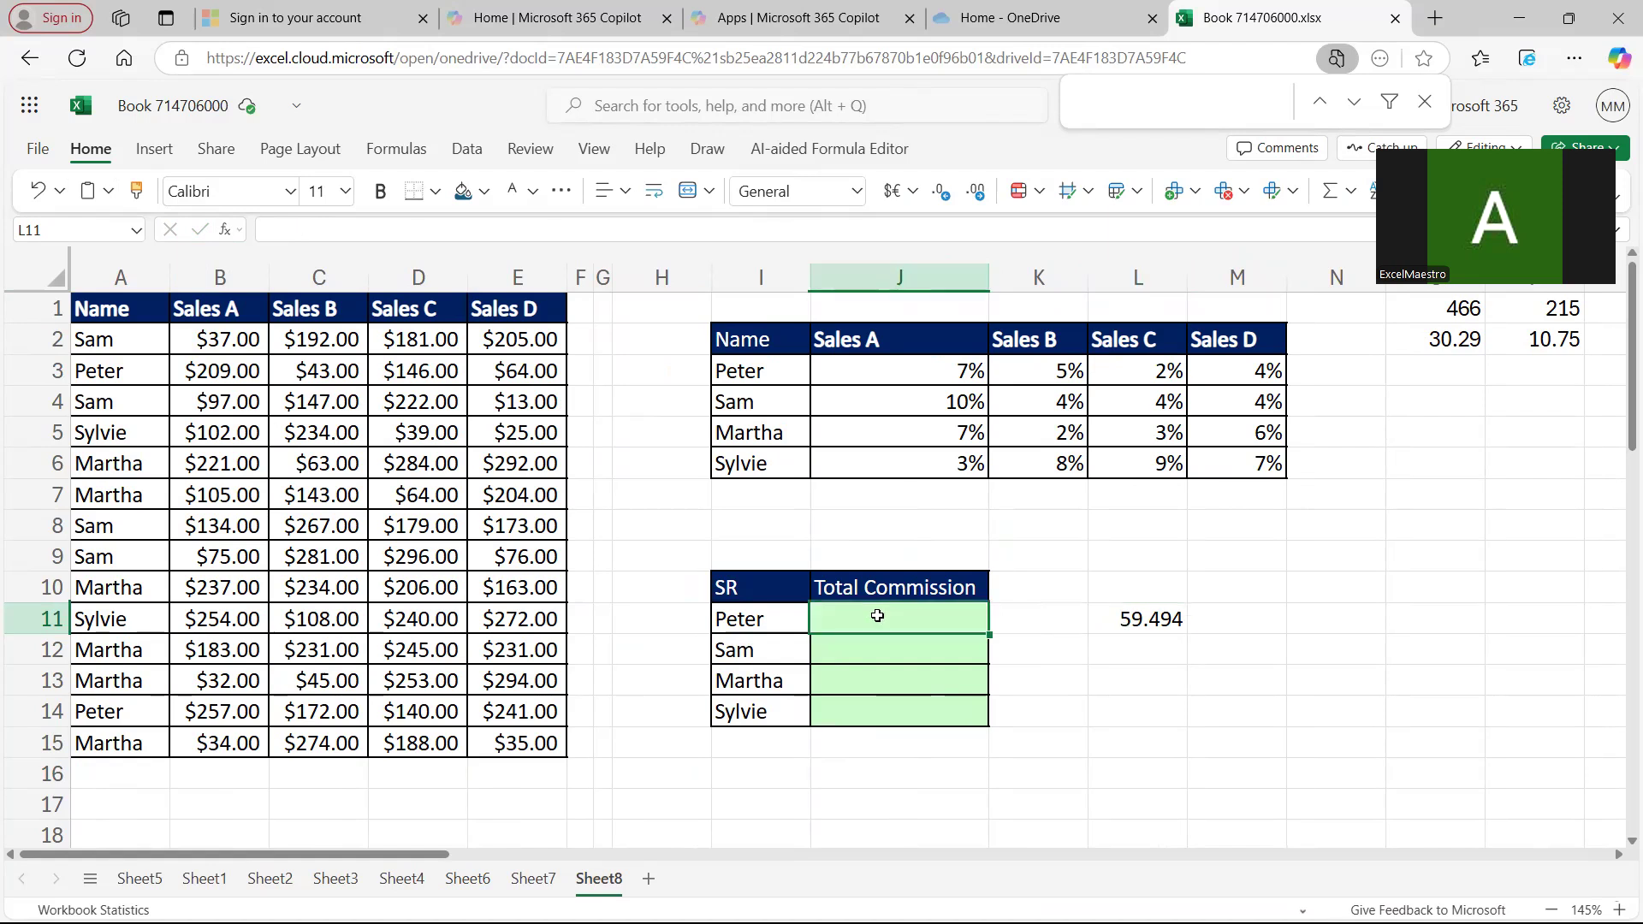
pyautogui.click(1300, 614)
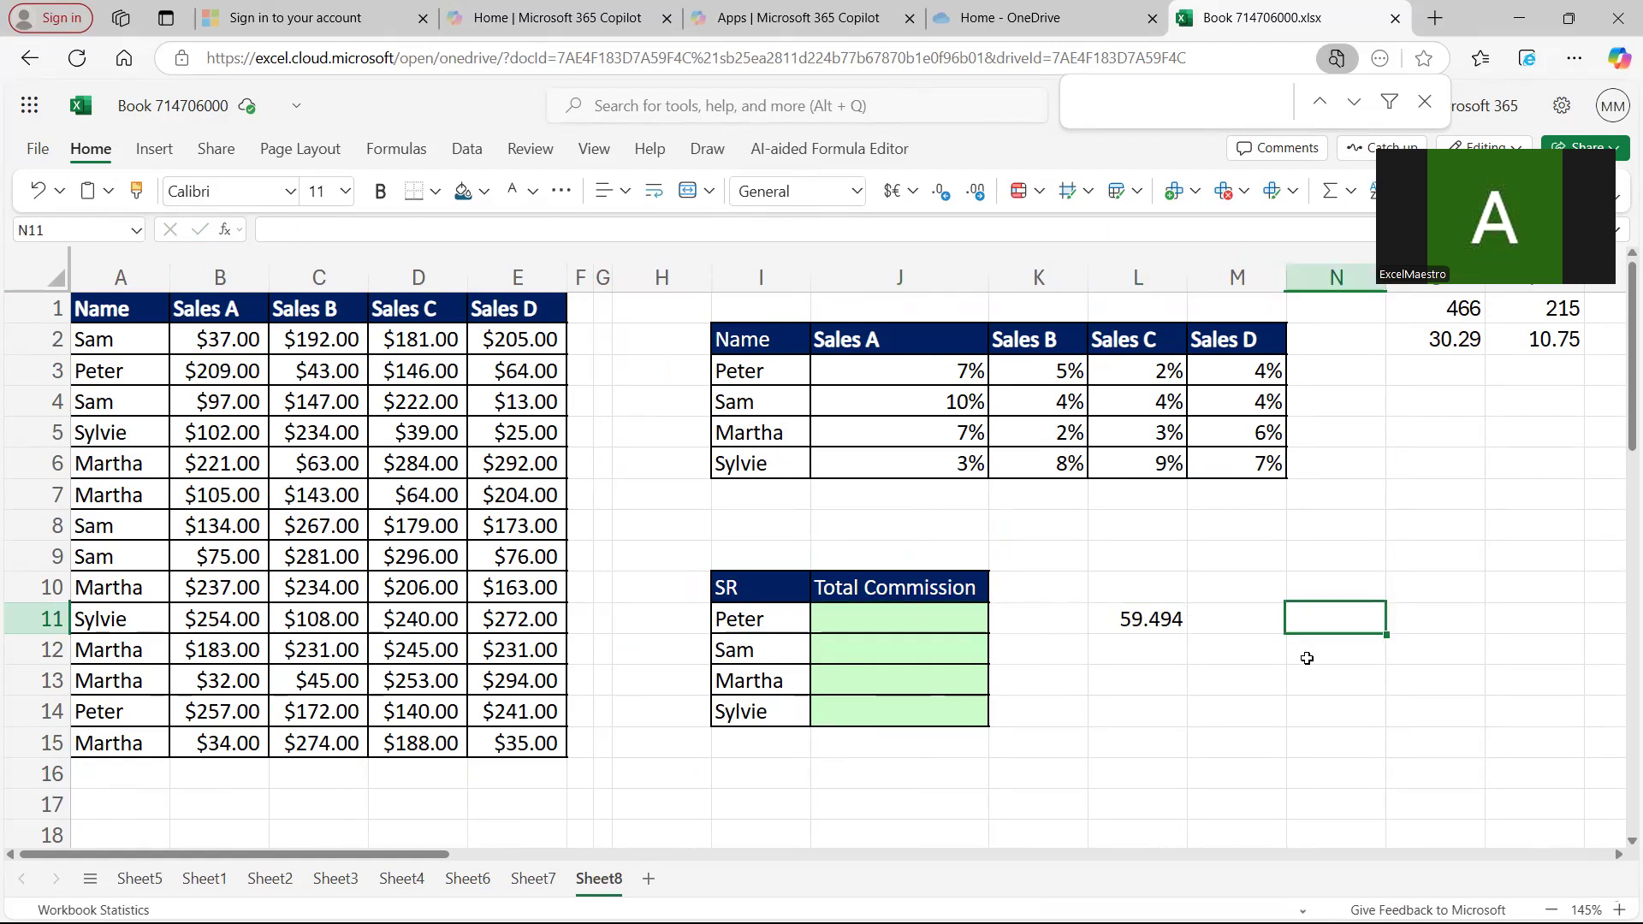
pyautogui.click(1248, 629)
pyautogui.write('=filter(')
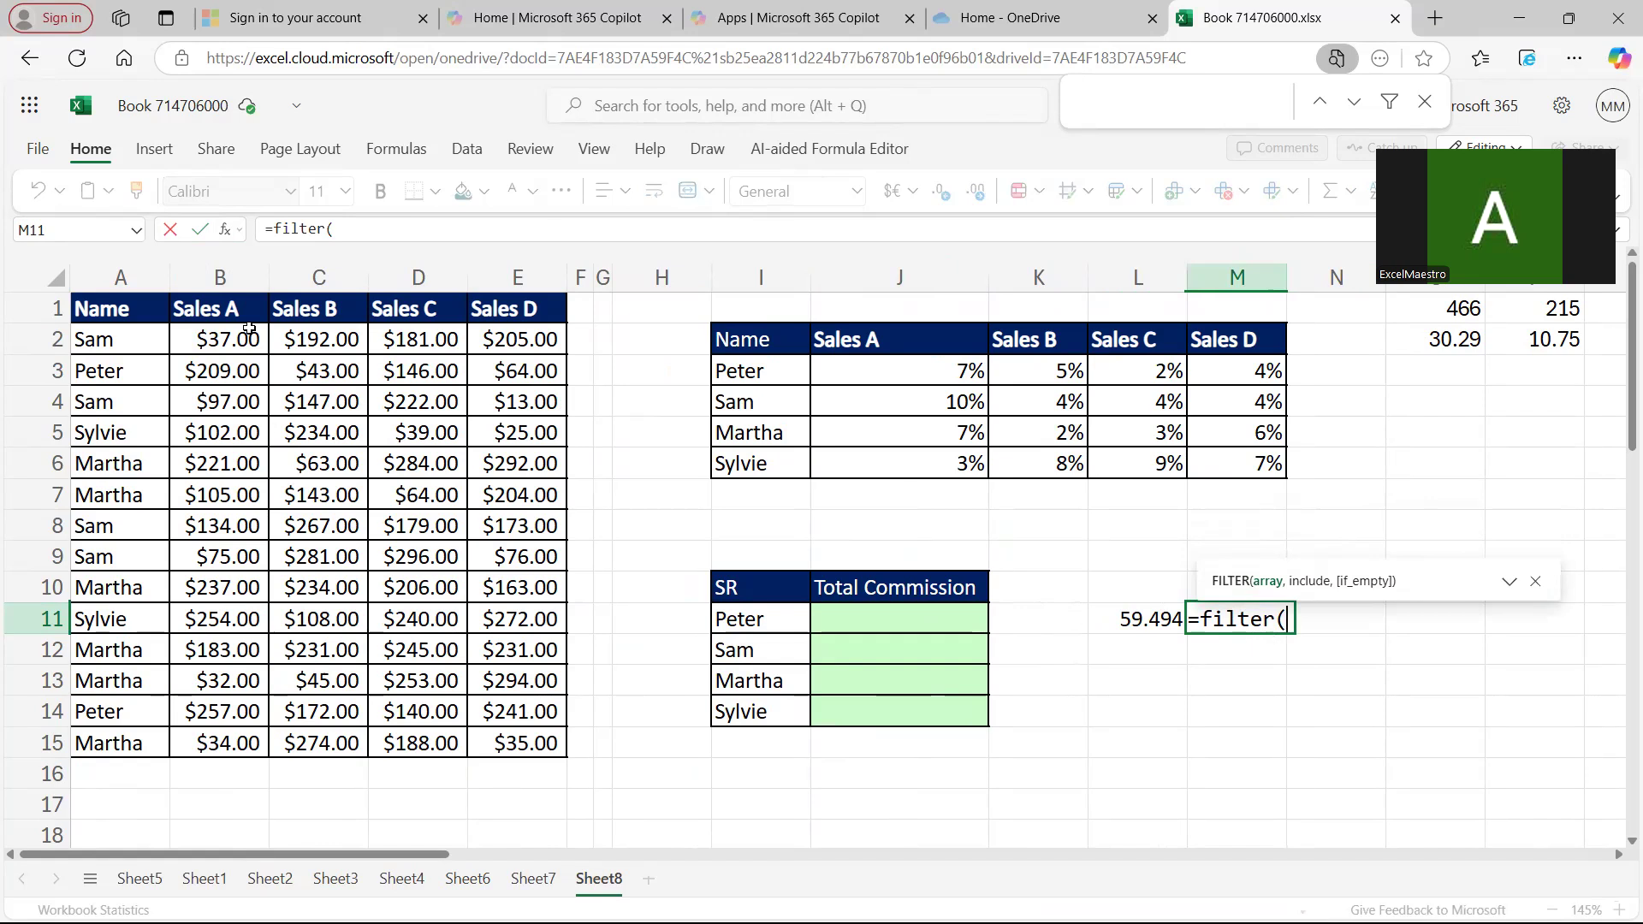
pyautogui.moveTo(220, 340); pyautogui.dragTo(520, 743)
pyautogui.press('F4')
pyautogui.write(',')
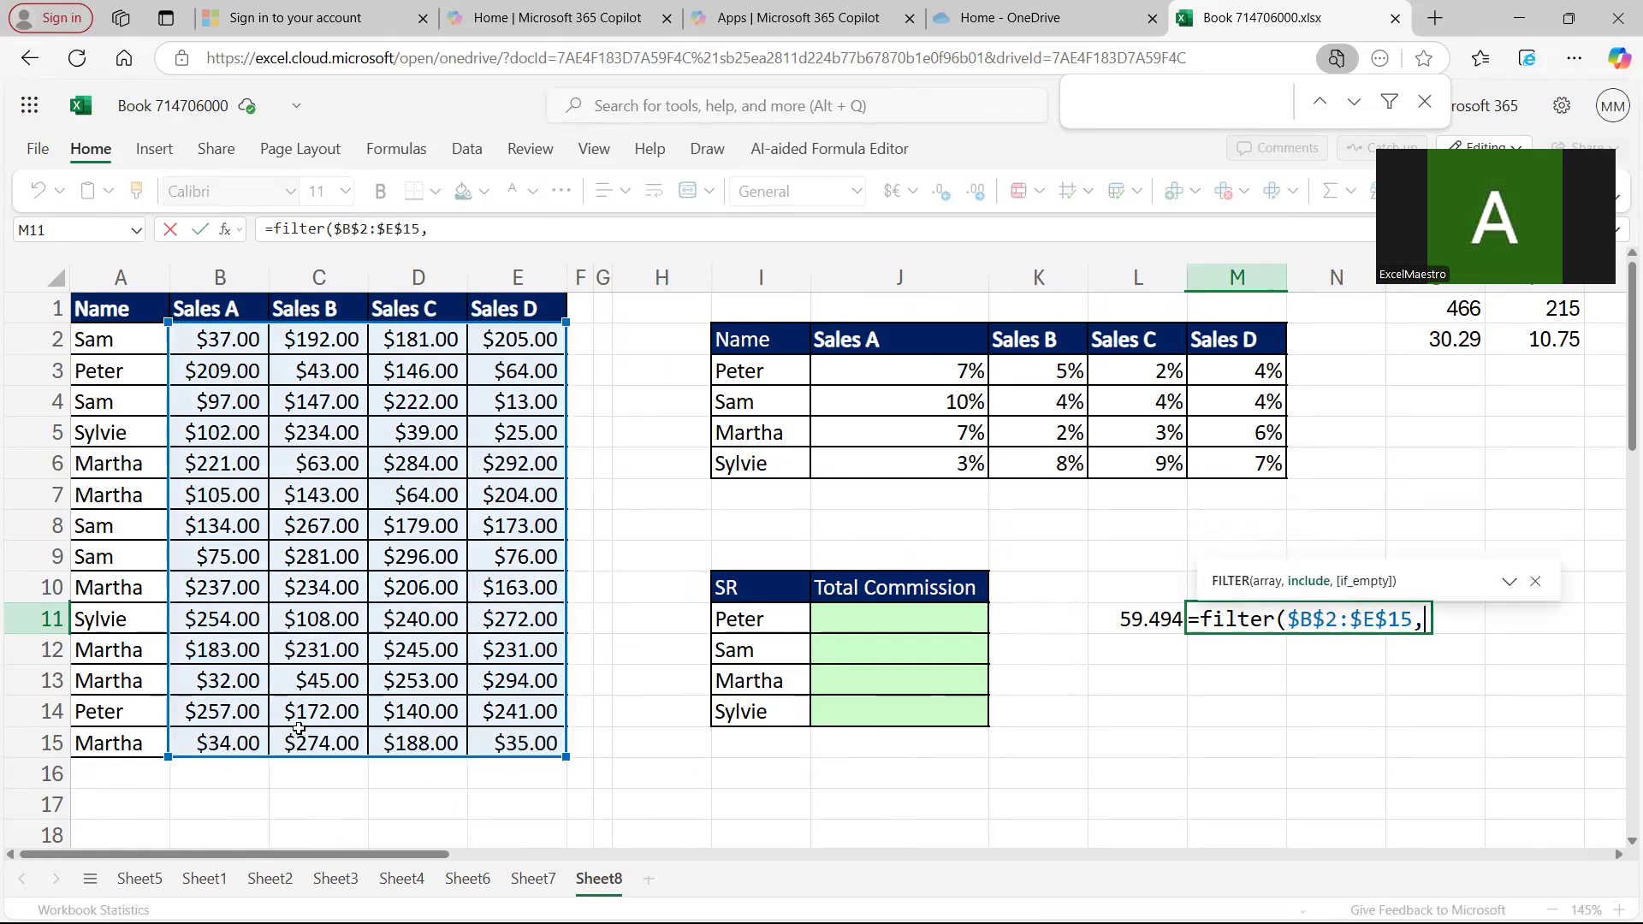
pyautogui.moveTo(139, 351); pyautogui.dragTo(129, 738)
pyautogui.press('F4')
pyautogui.write('=')
pyautogui.click(771, 630)
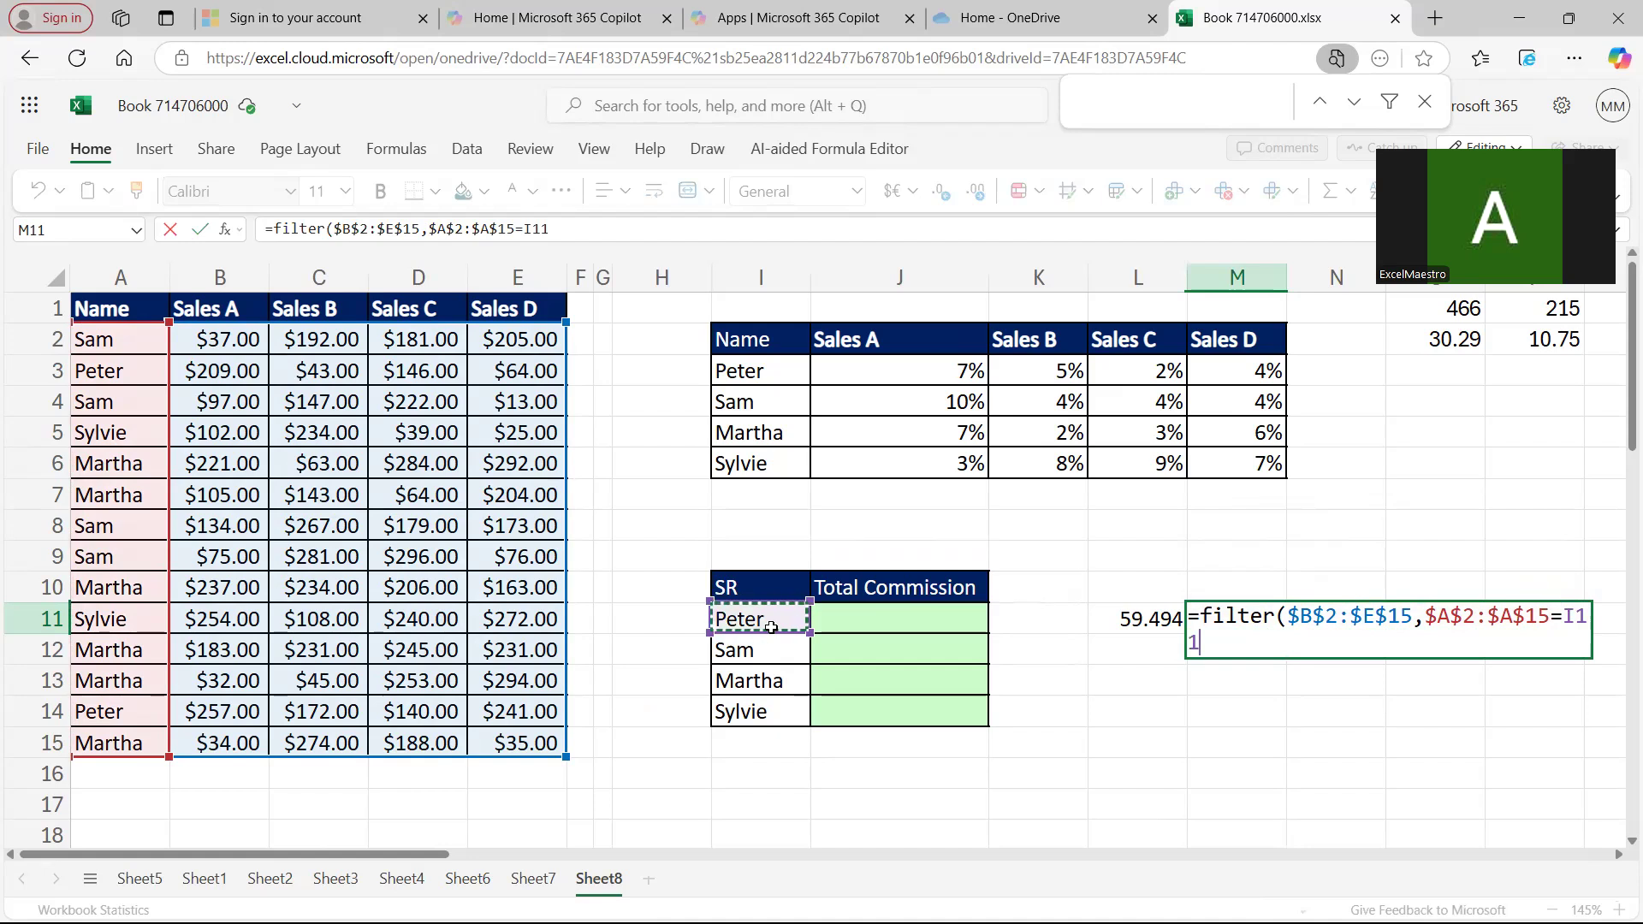
pyautogui.write(')')
pyautogui.press('Return')
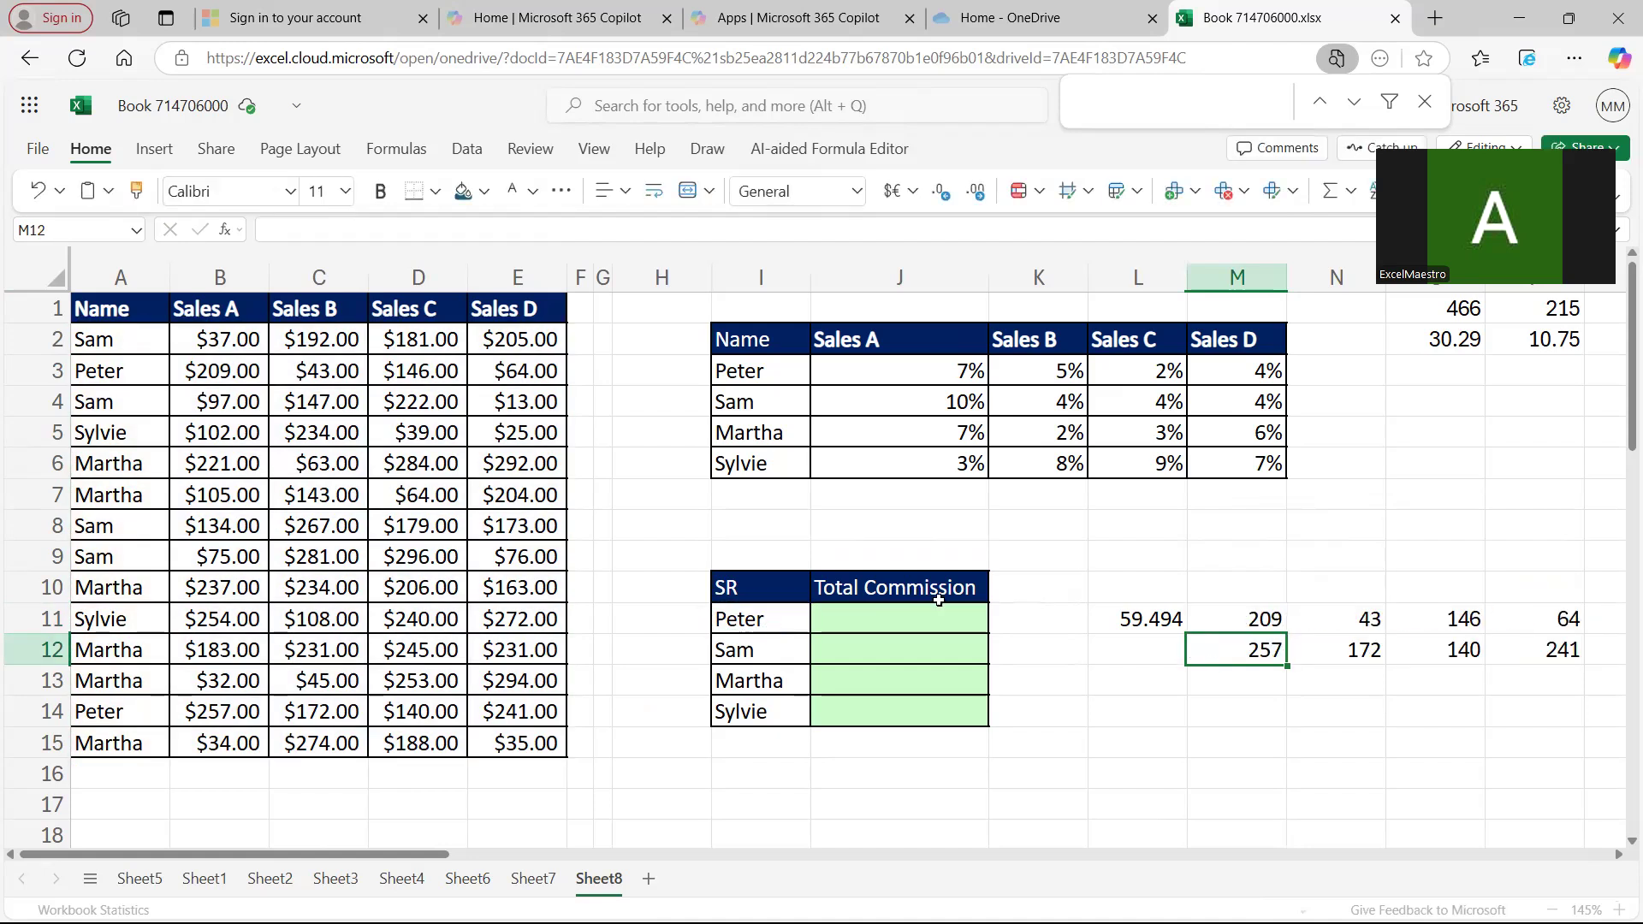
# - Check the sum of the filtered sales in M11:P12
pyautogui.moveTo(1255, 620); pyautogui.dragTo(1517, 642)
pyautogui.click(1250, 709)
pyautogui.moveTo(1249, 620); pyautogui.dragTo(1511, 655)
pyautogui.click(1369, 701)
pyautogui.moveTo(1273, 616); pyautogui.dragTo(1516, 647)
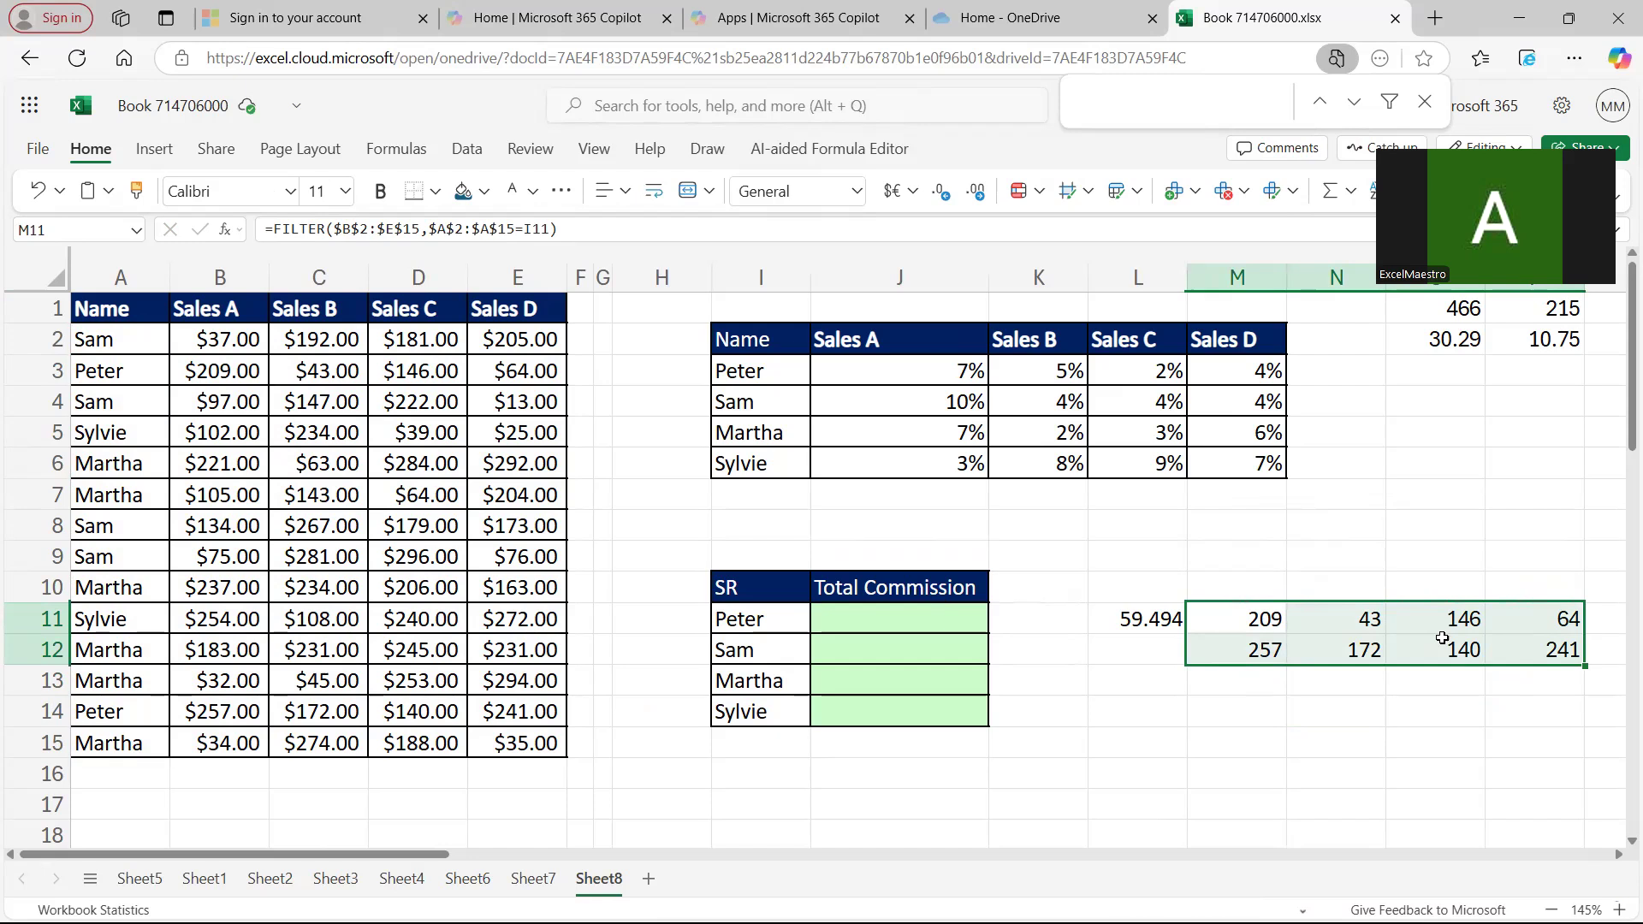
pyautogui.moveTo(1248, 618); pyautogui.dragTo(1550, 648)
# - Try wrapping the FILTER formula in M11 in SUM, and undo that change
pyautogui.click(1286, 615)
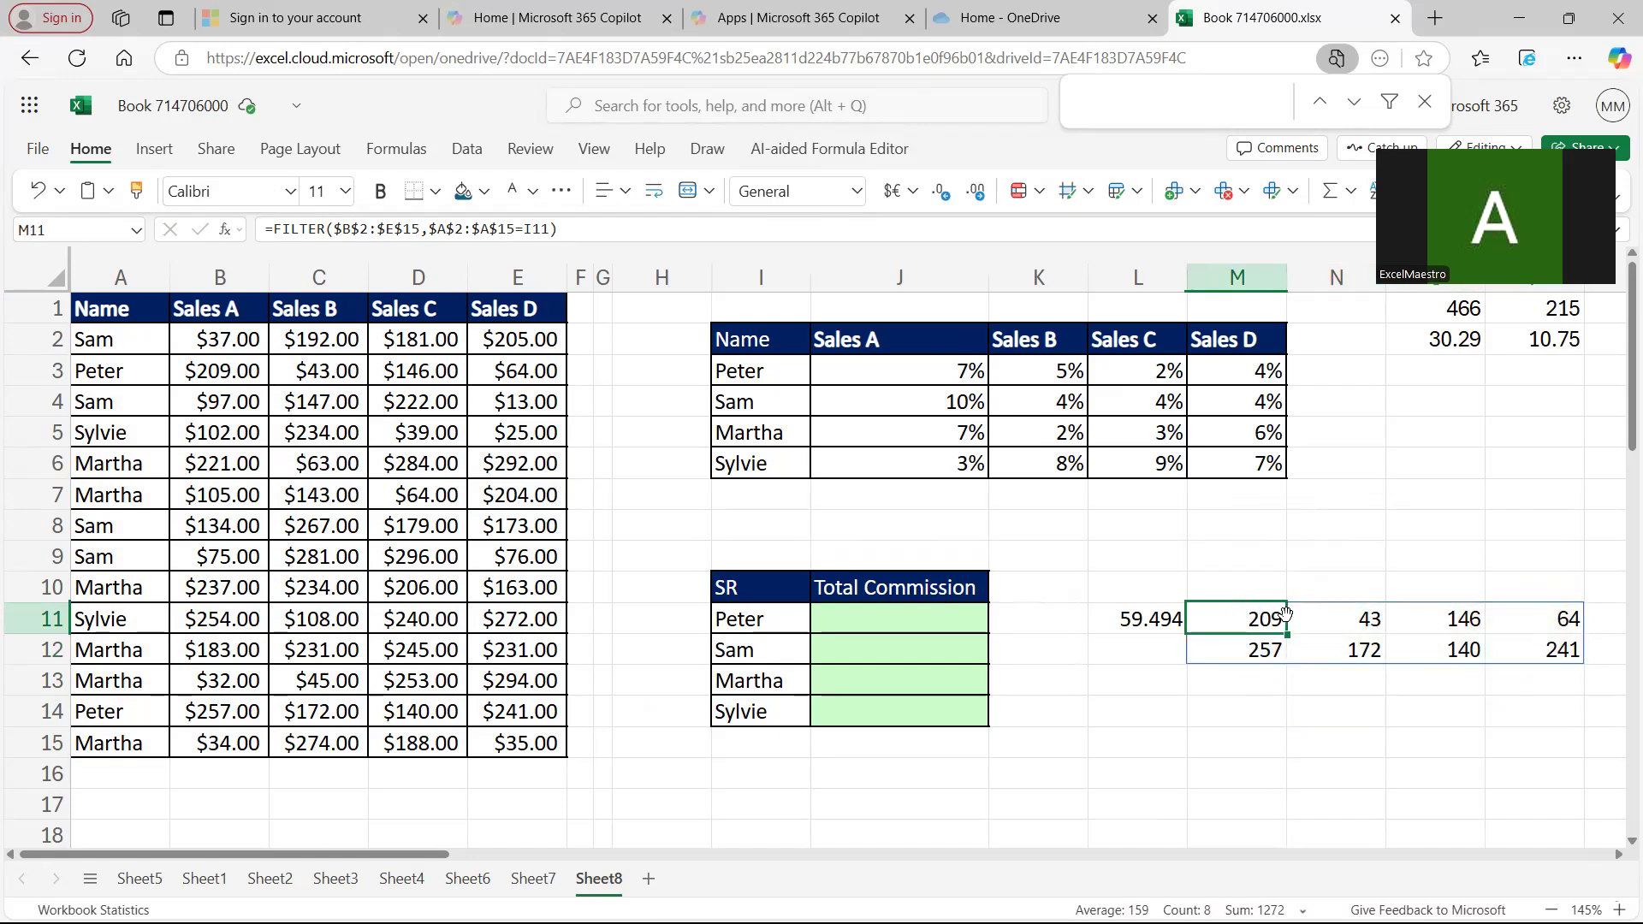
pyautogui.click(276, 229)
pyautogui.write('sum(')
pyautogui.click(629, 227)
pyautogui.write(')')
pyautogui.press('Return')
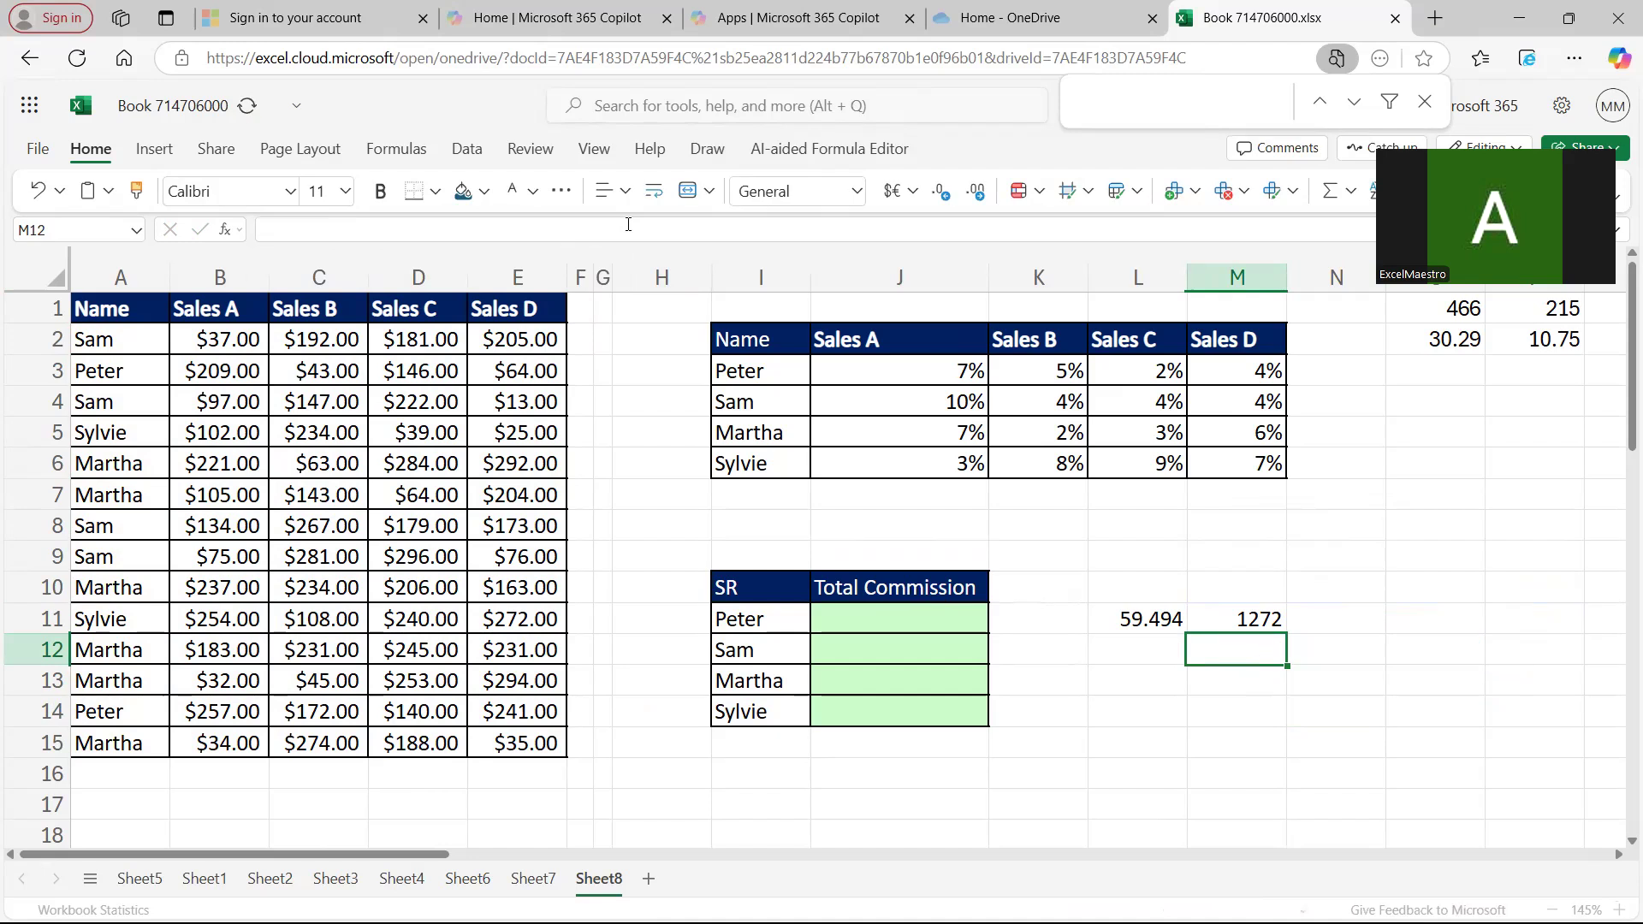
pyautogui.hotkey('ctrl', 'z')
# - Review the first rep's filtered sales rows spilled from M11
pyautogui.click(1219, 705)
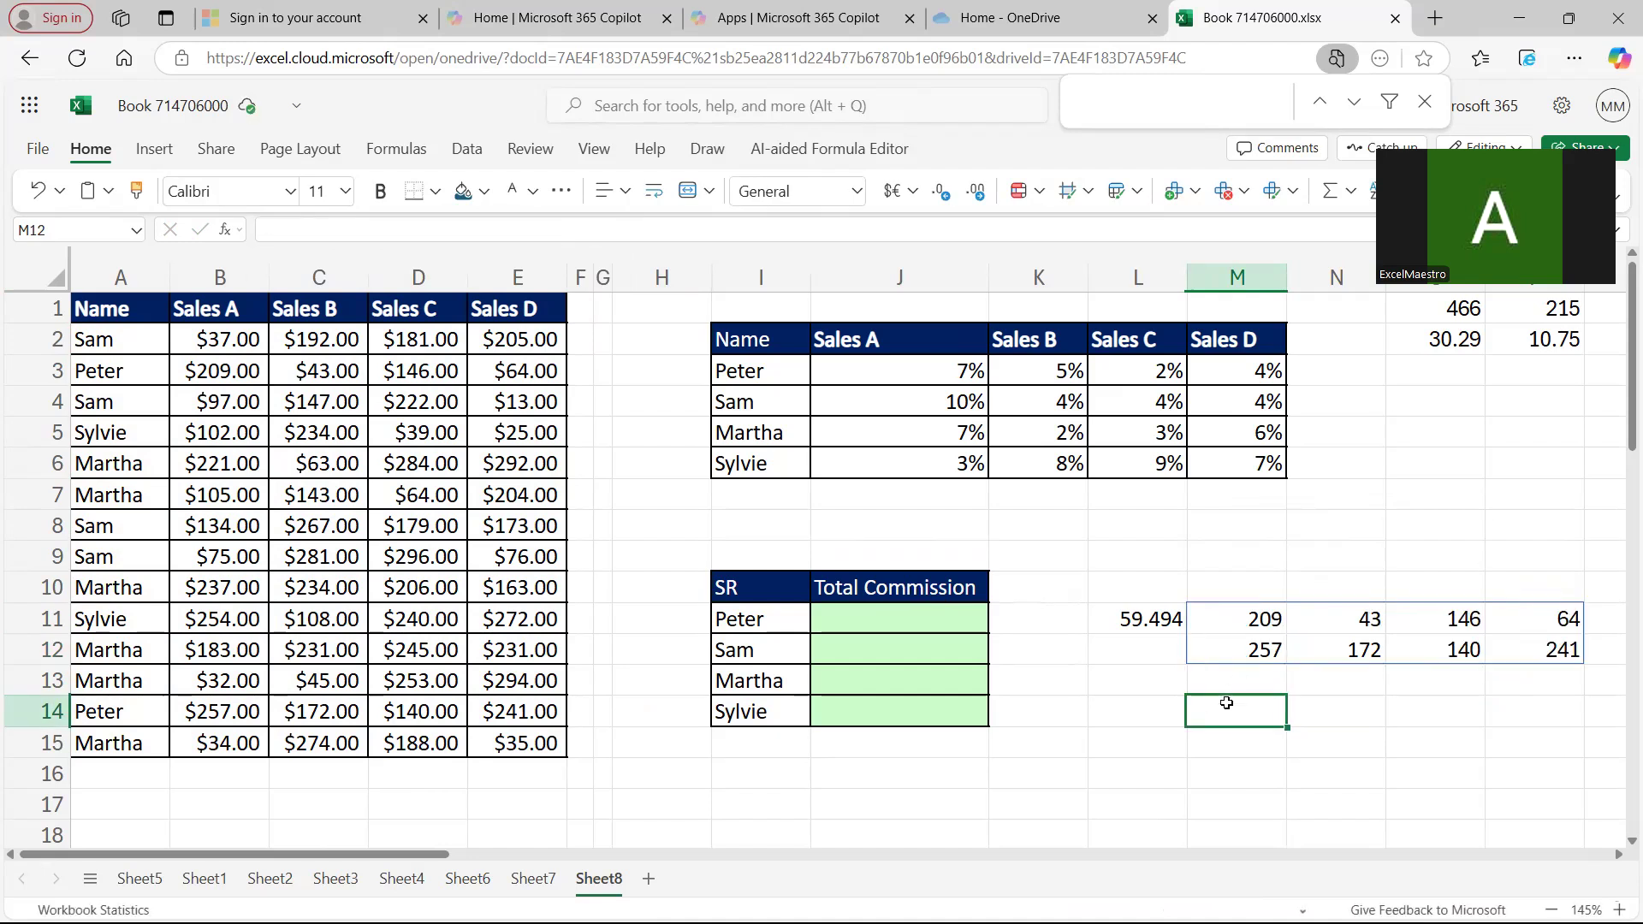
pyautogui.moveTo(1252, 618); pyautogui.dragTo(1542, 677)
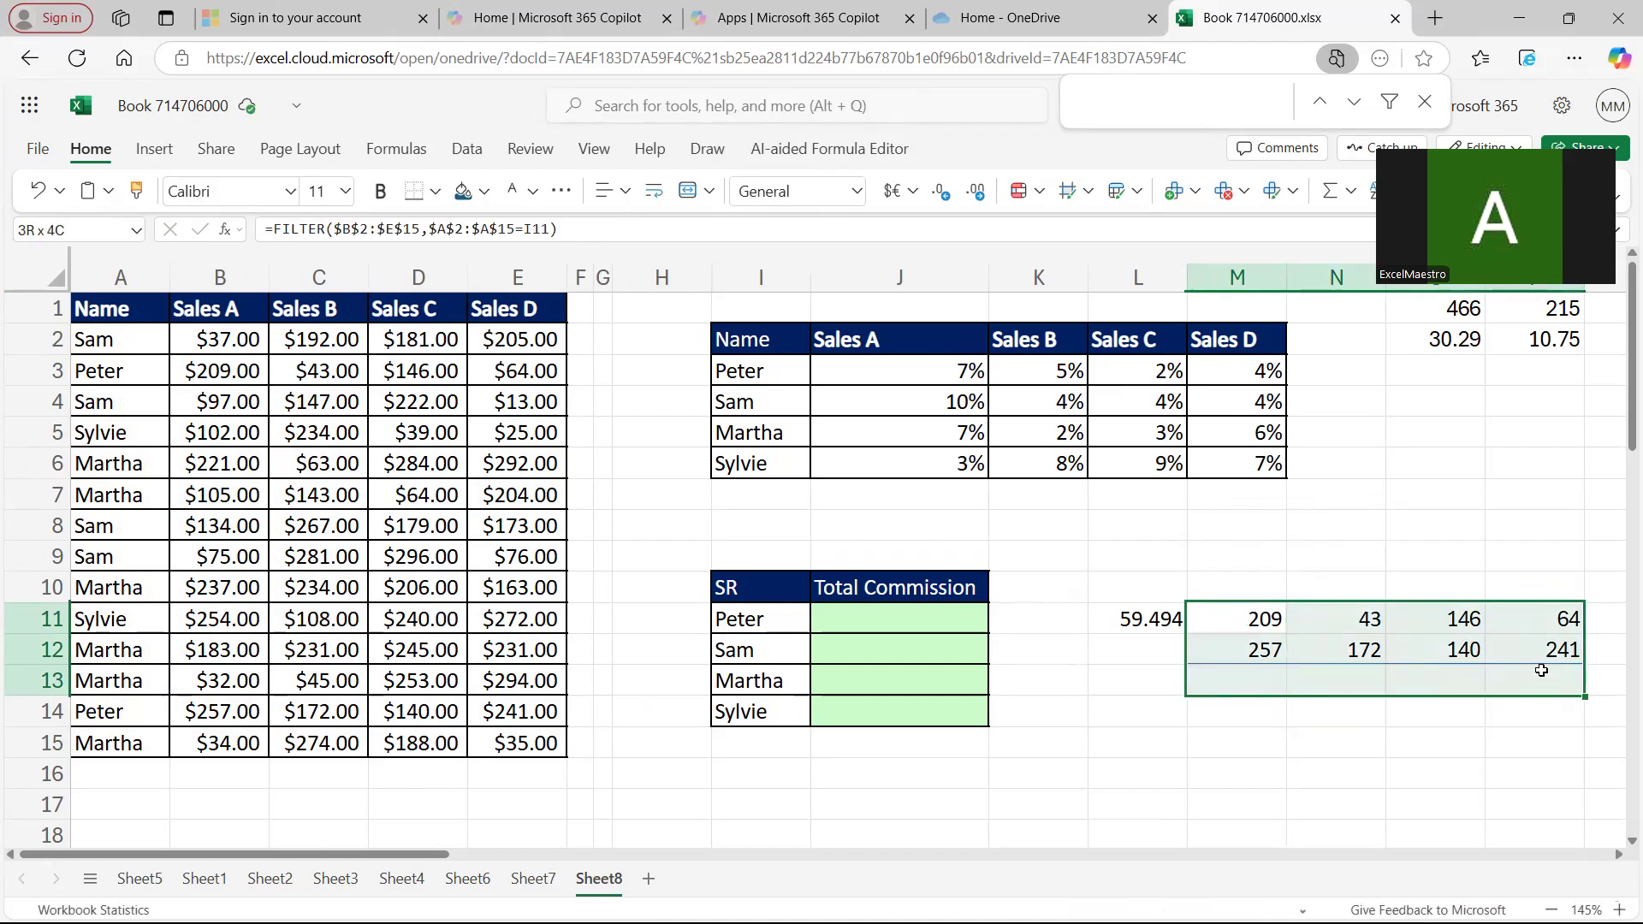
pyautogui.click(1302, 705)
# - Multiply the FILTER formula in M11 by XLOOKUP(I11,$I$3:$I$6,$J$3:$M$6) to apply the rep's commission rates
pyautogui.click(1273, 623)
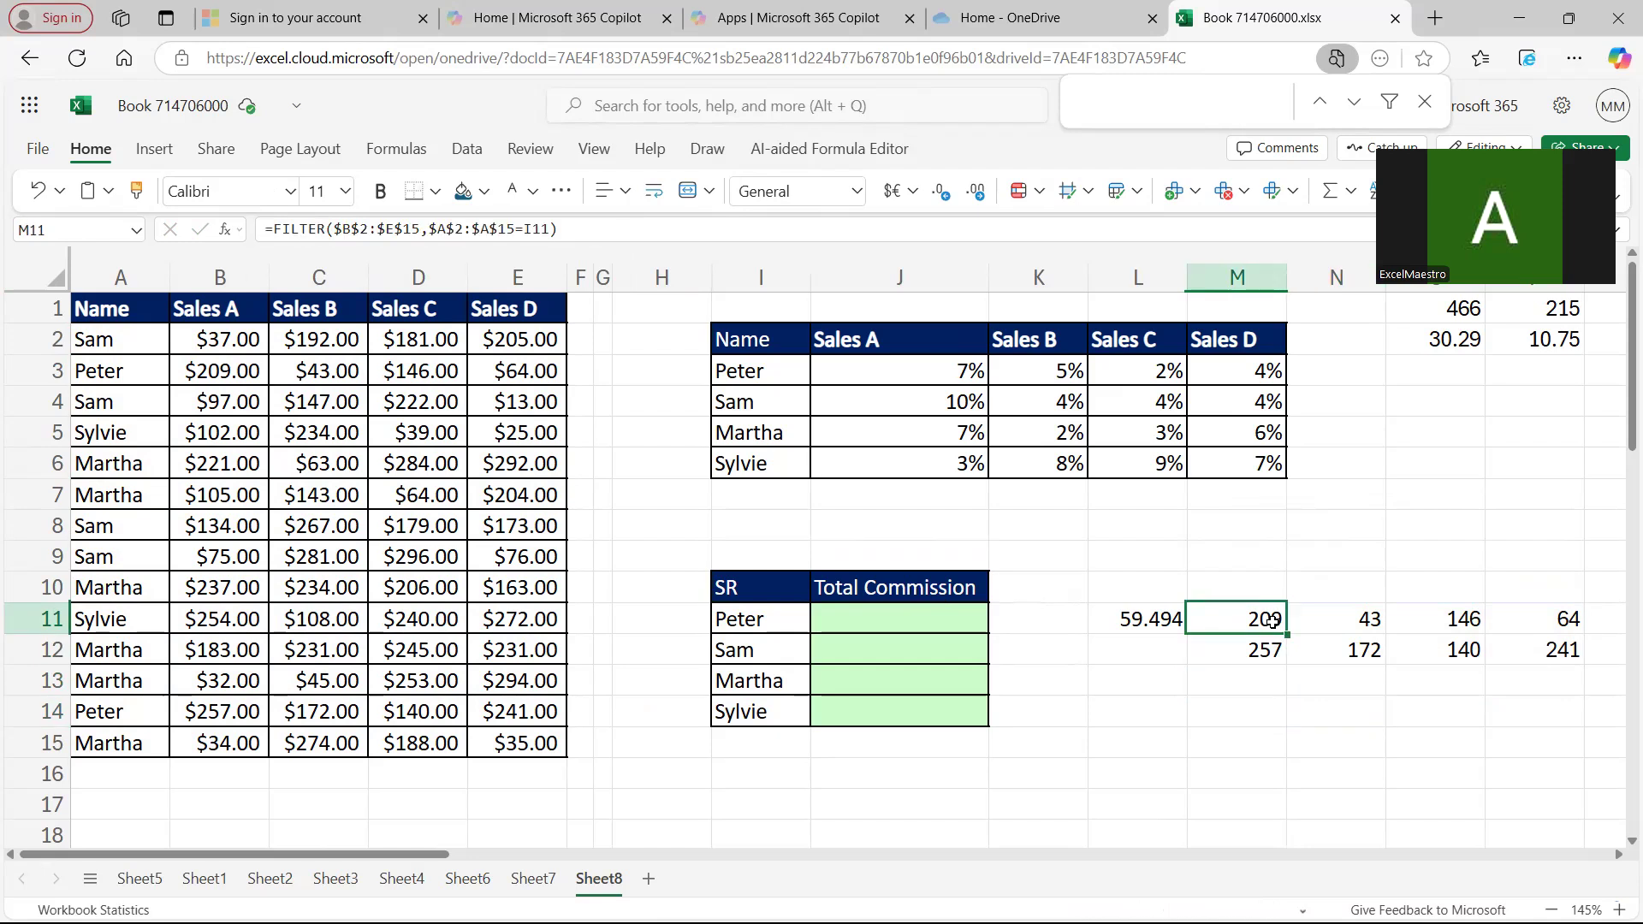
pyautogui.click(582, 228)
pyautogui.write('* xlo')
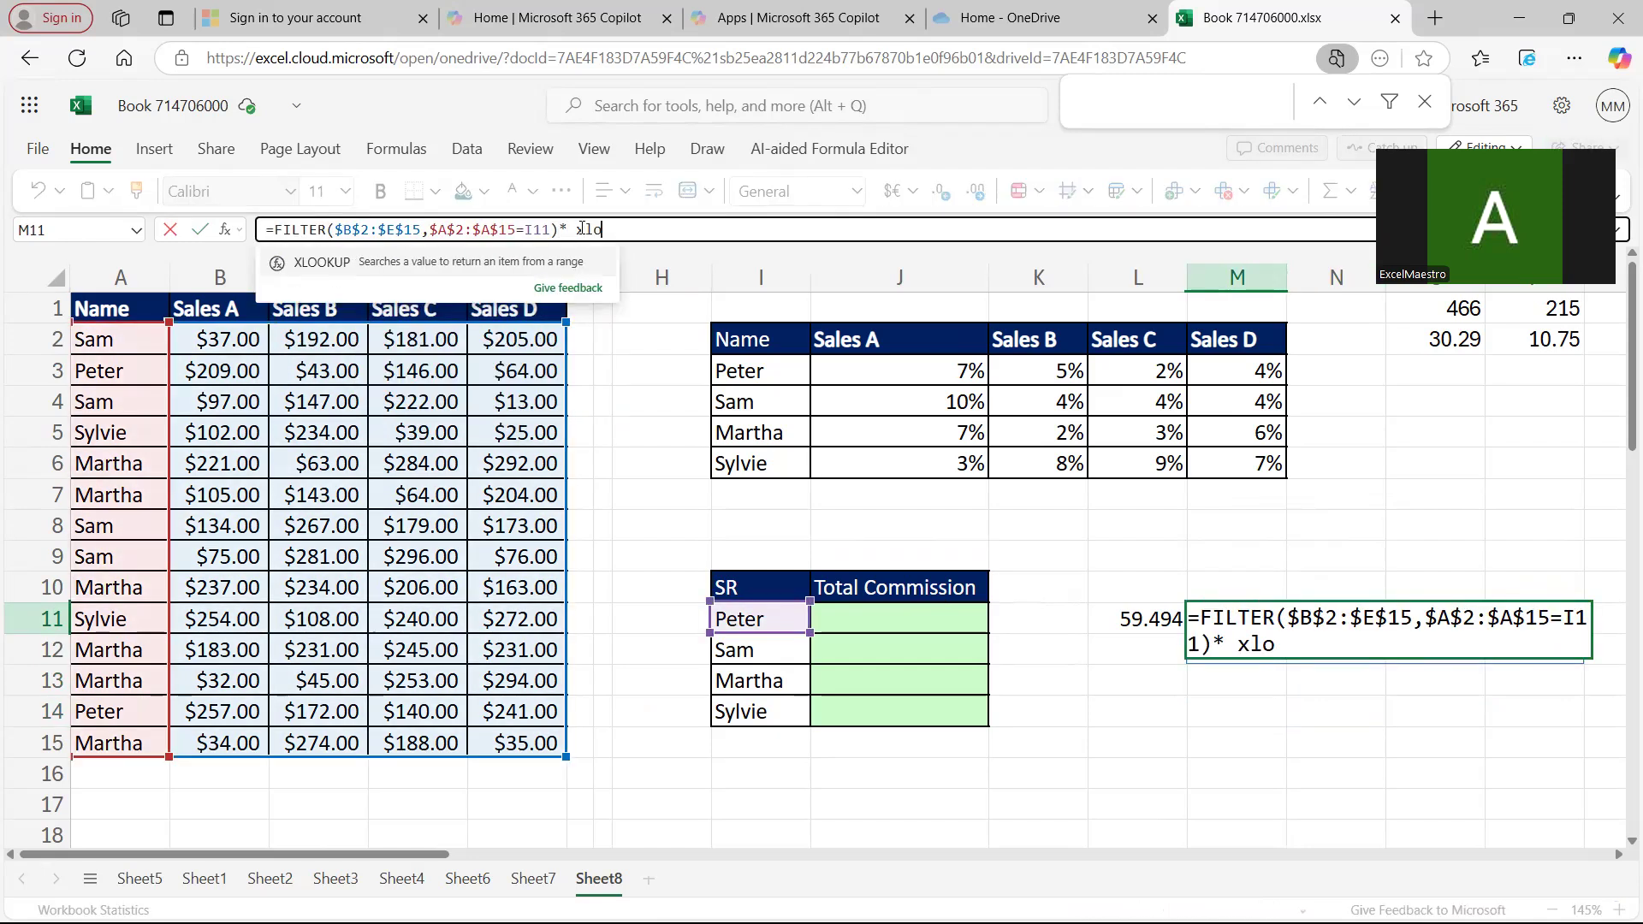
pyautogui.click(408, 272)
pyautogui.click(783, 618)
pyautogui.write(',')
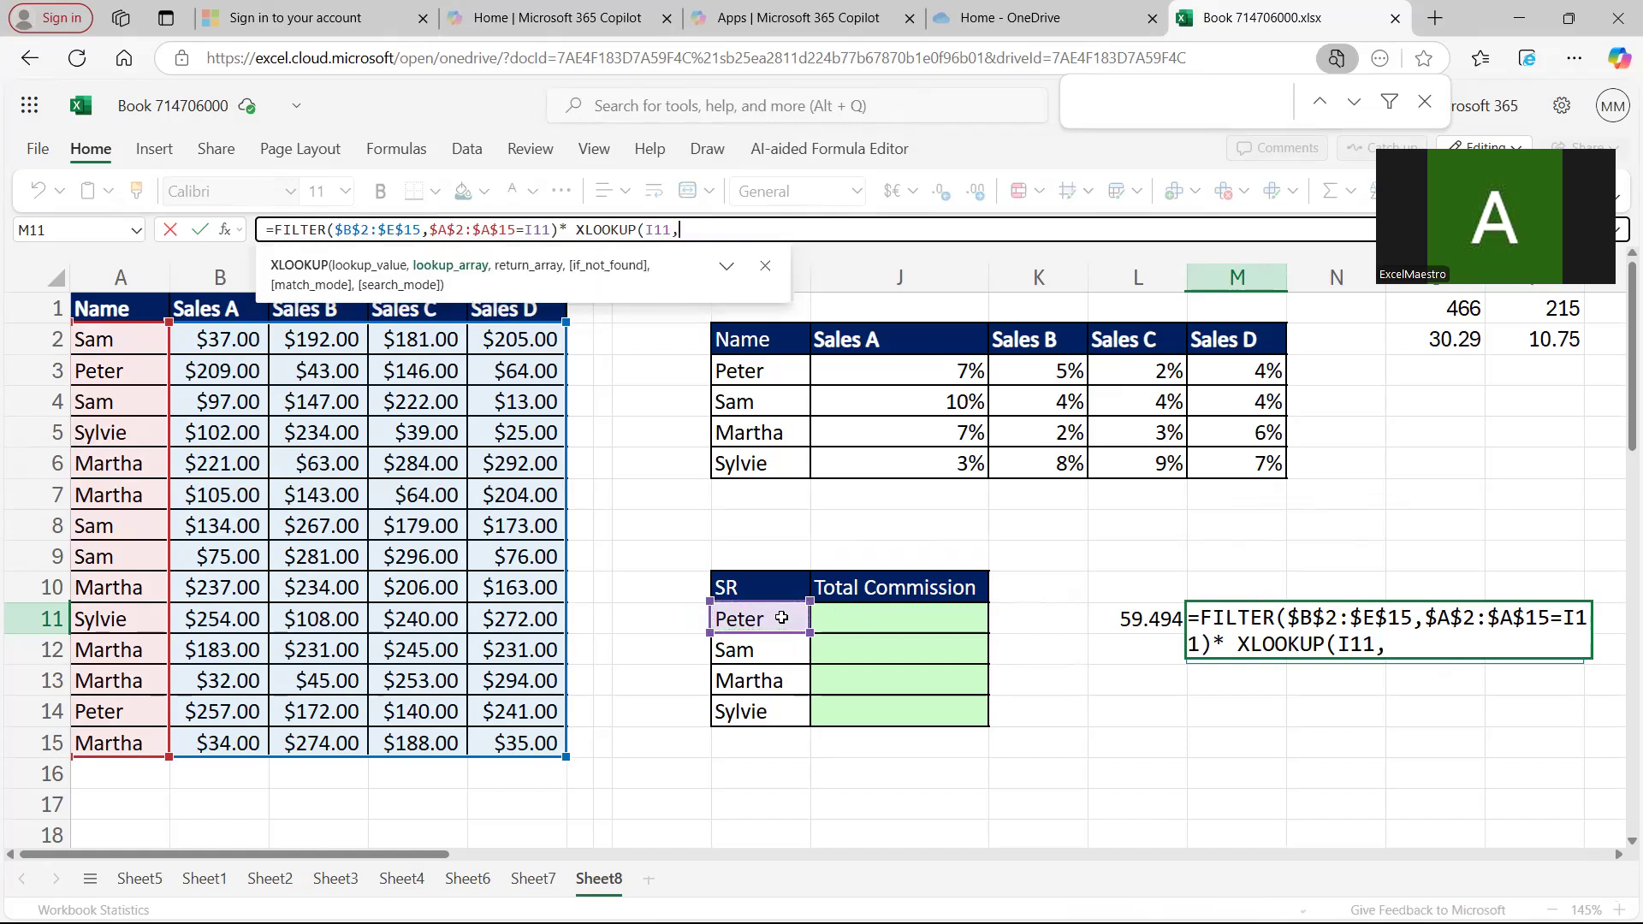
pyautogui.moveTo(767, 370); pyautogui.dragTo(768, 454)
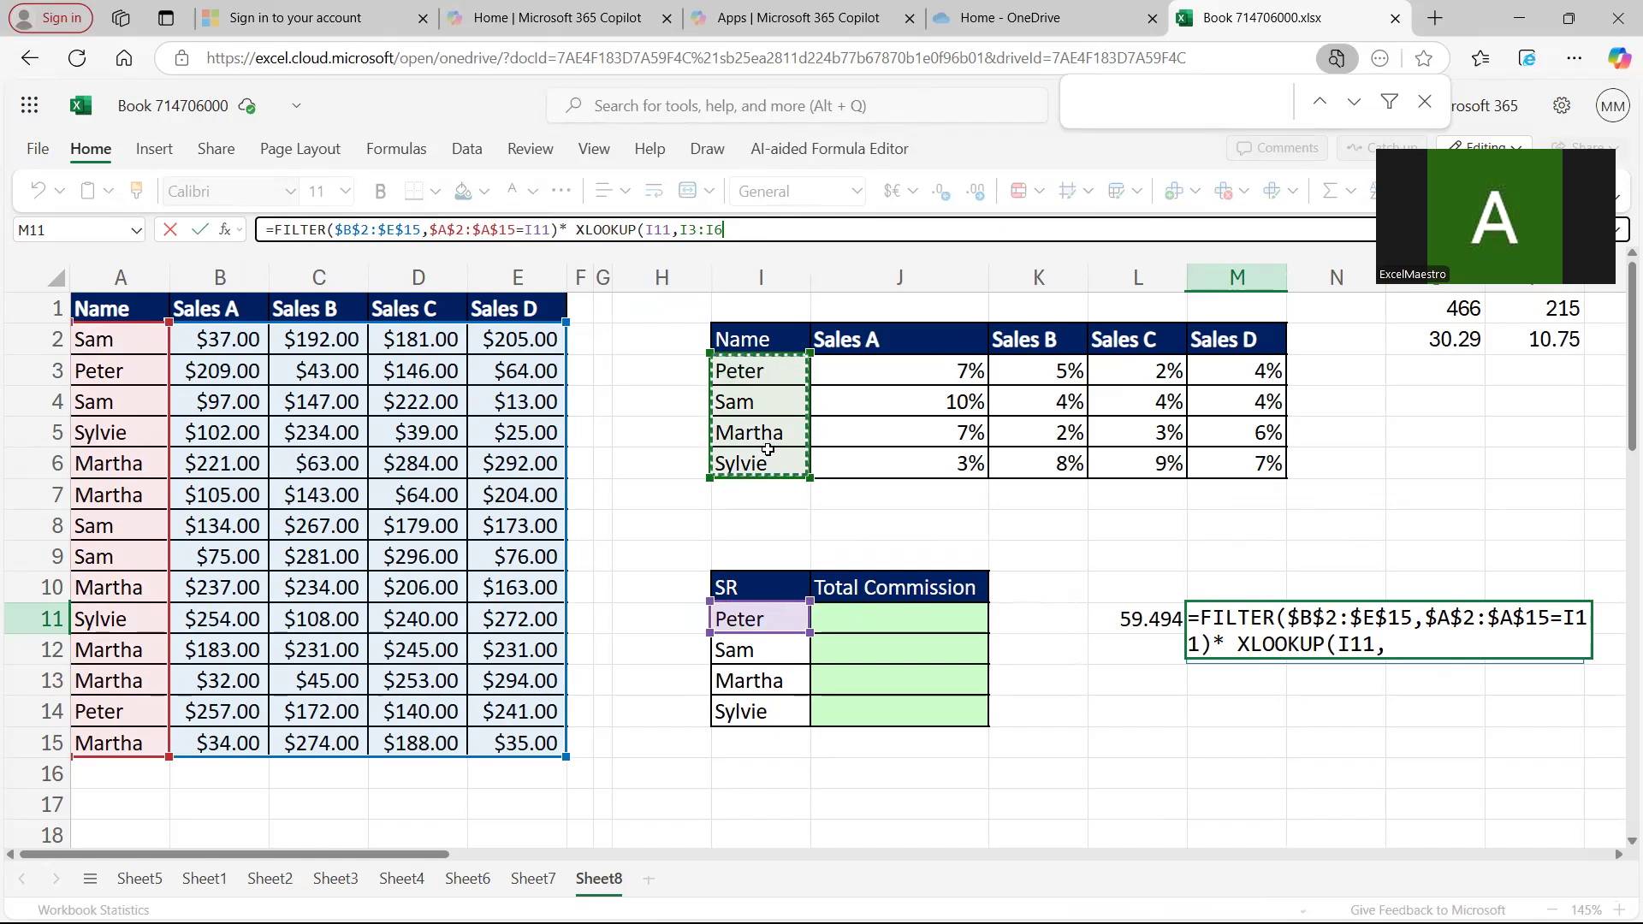
pyautogui.press('F4')
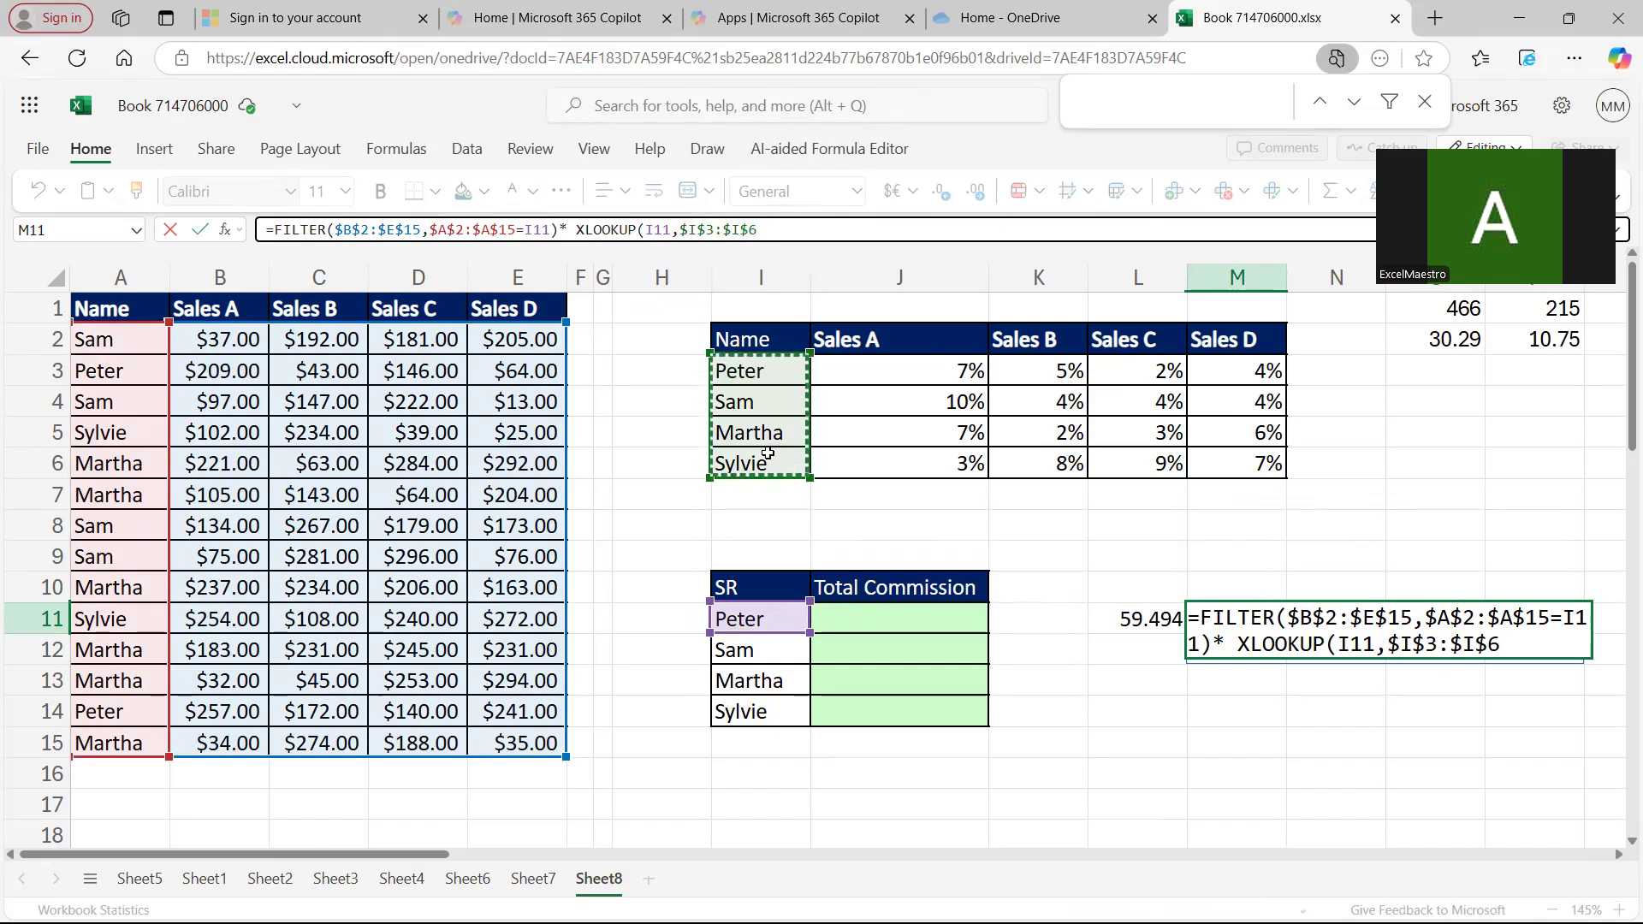
pyautogui.write(',')
pyautogui.moveTo(965, 370); pyautogui.dragTo(1197, 462)
pyautogui.press('F4')
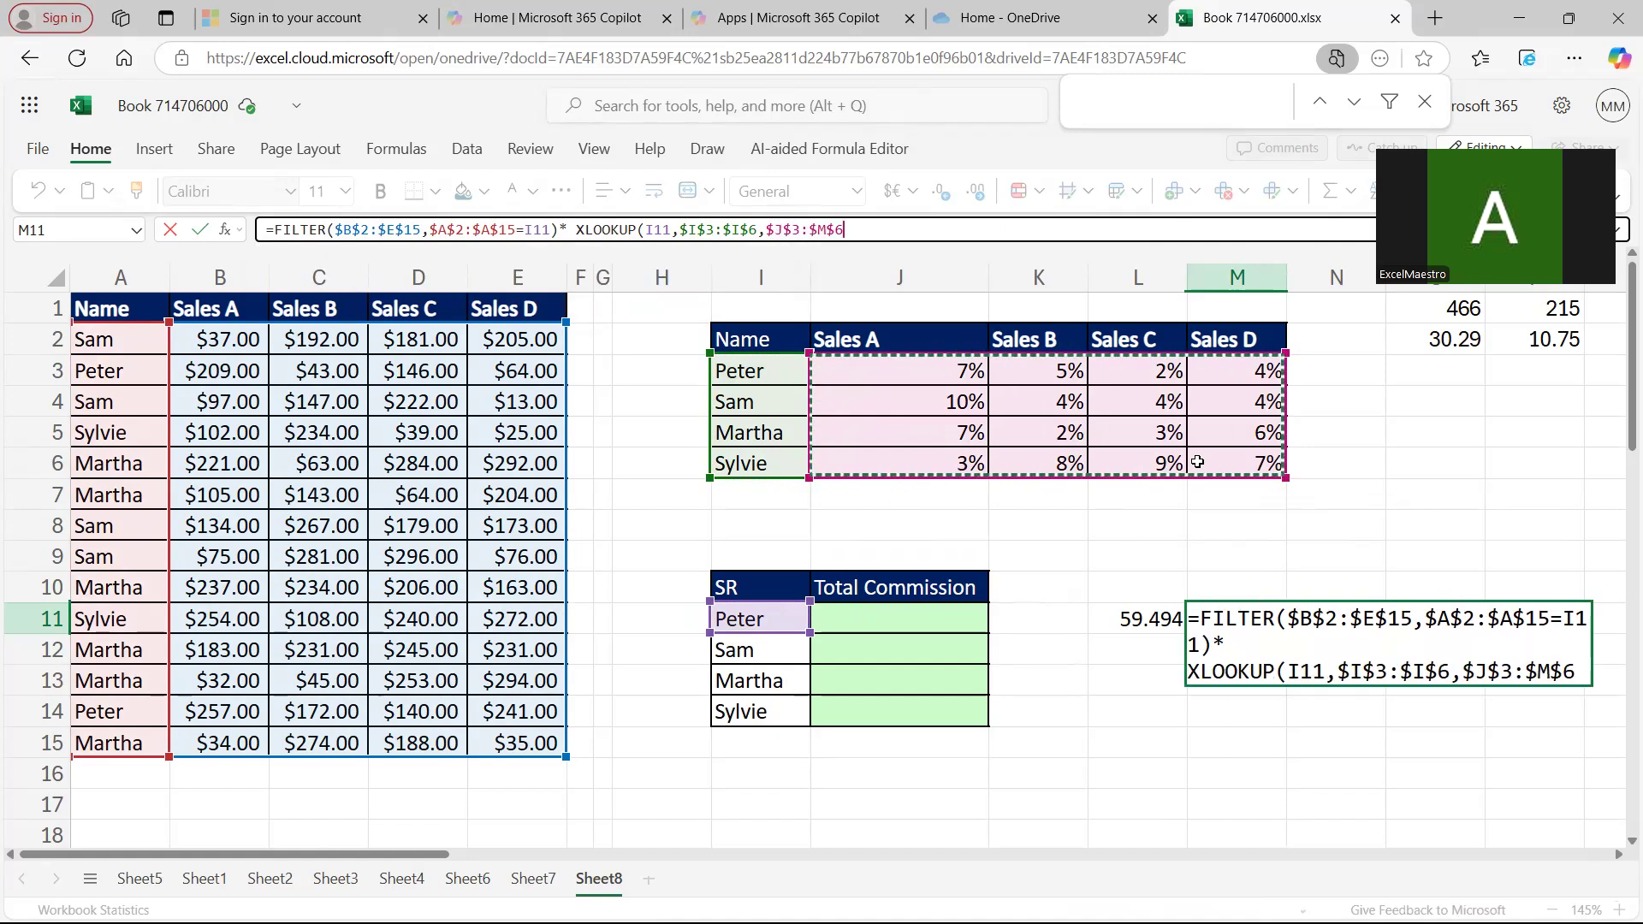
pyautogui.write(')')
pyautogui.press('Return')
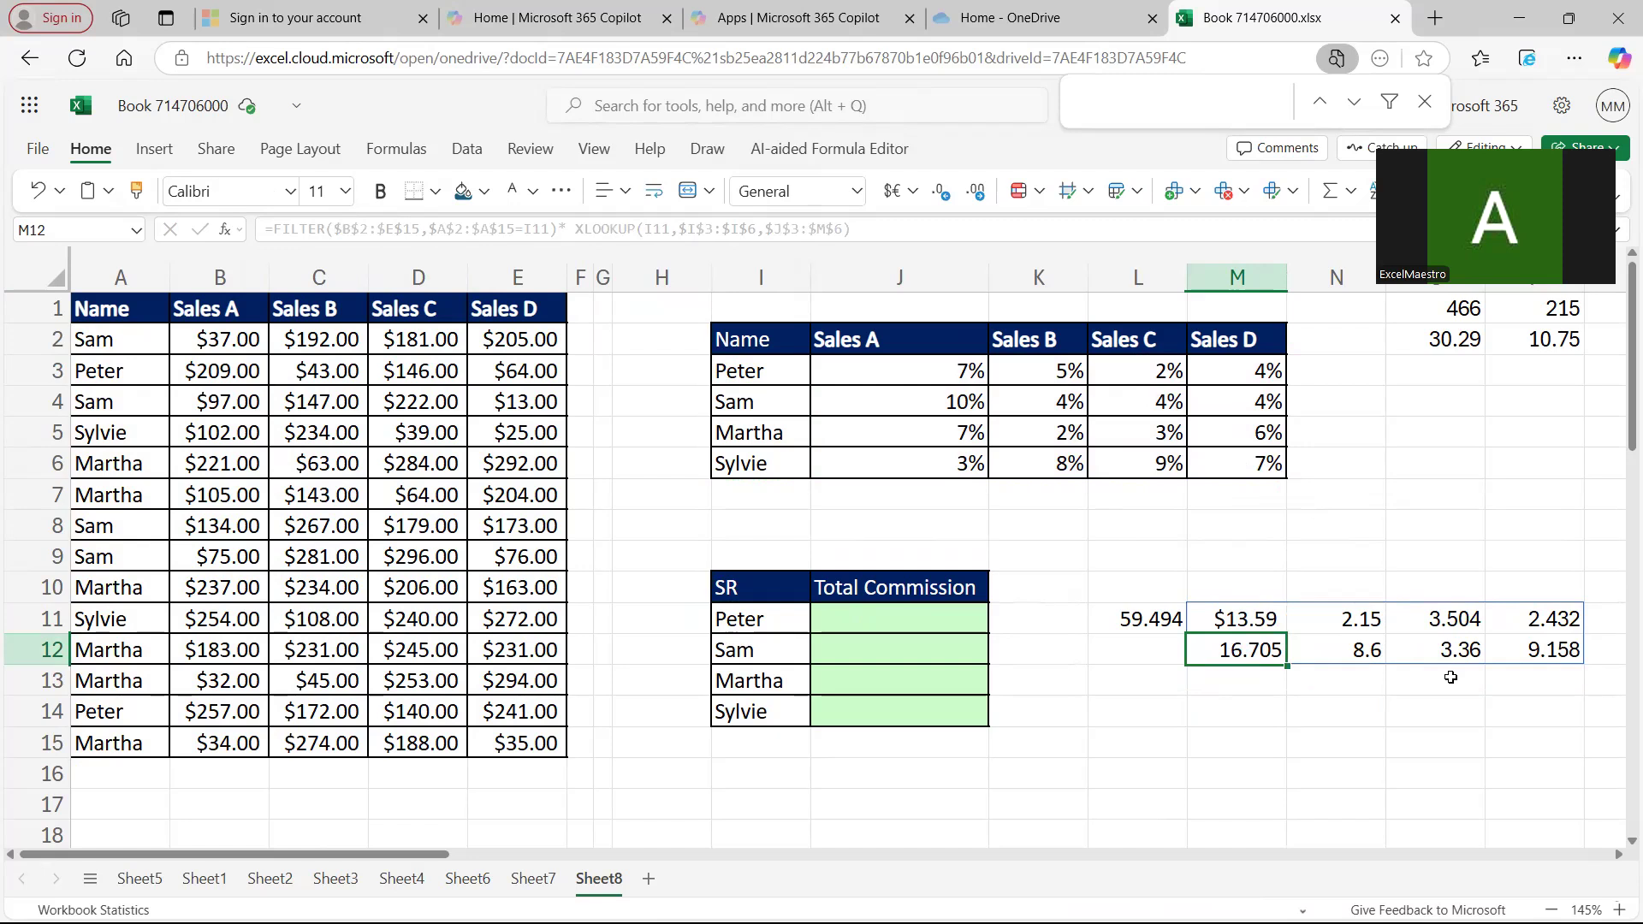
# - Compare the sums of M11:M12 and M11:P12 with the manual commission figures
pyautogui.moveTo(1239, 619); pyautogui.dragTo(1248, 650)
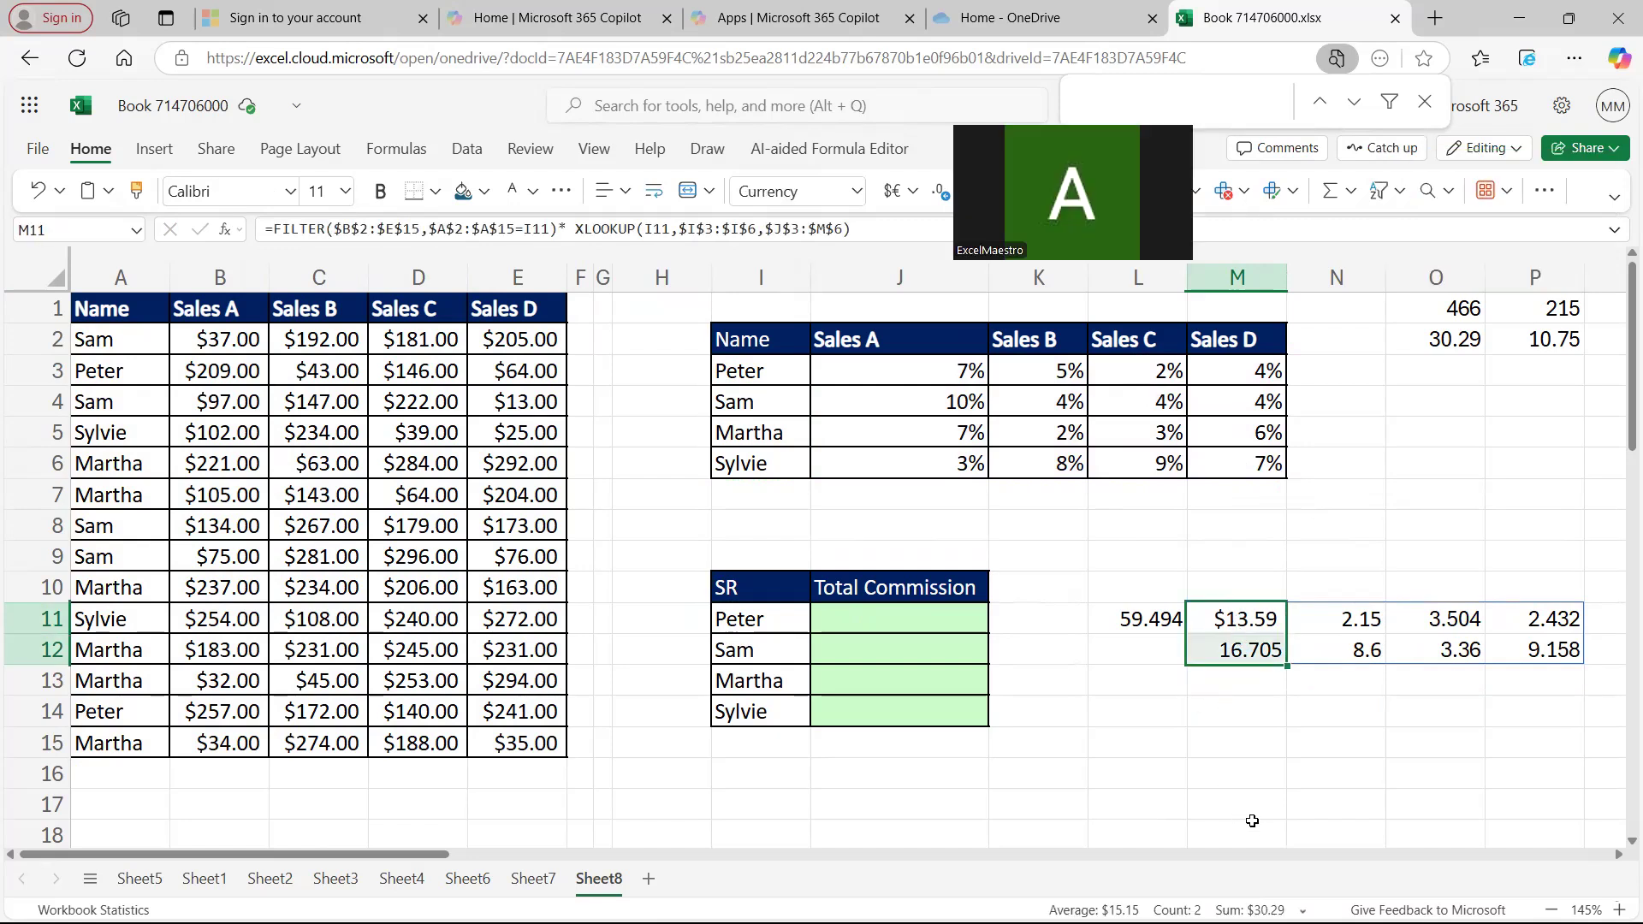
pyautogui.moveTo(444, 855); pyautogui.dragTo(477, 860)
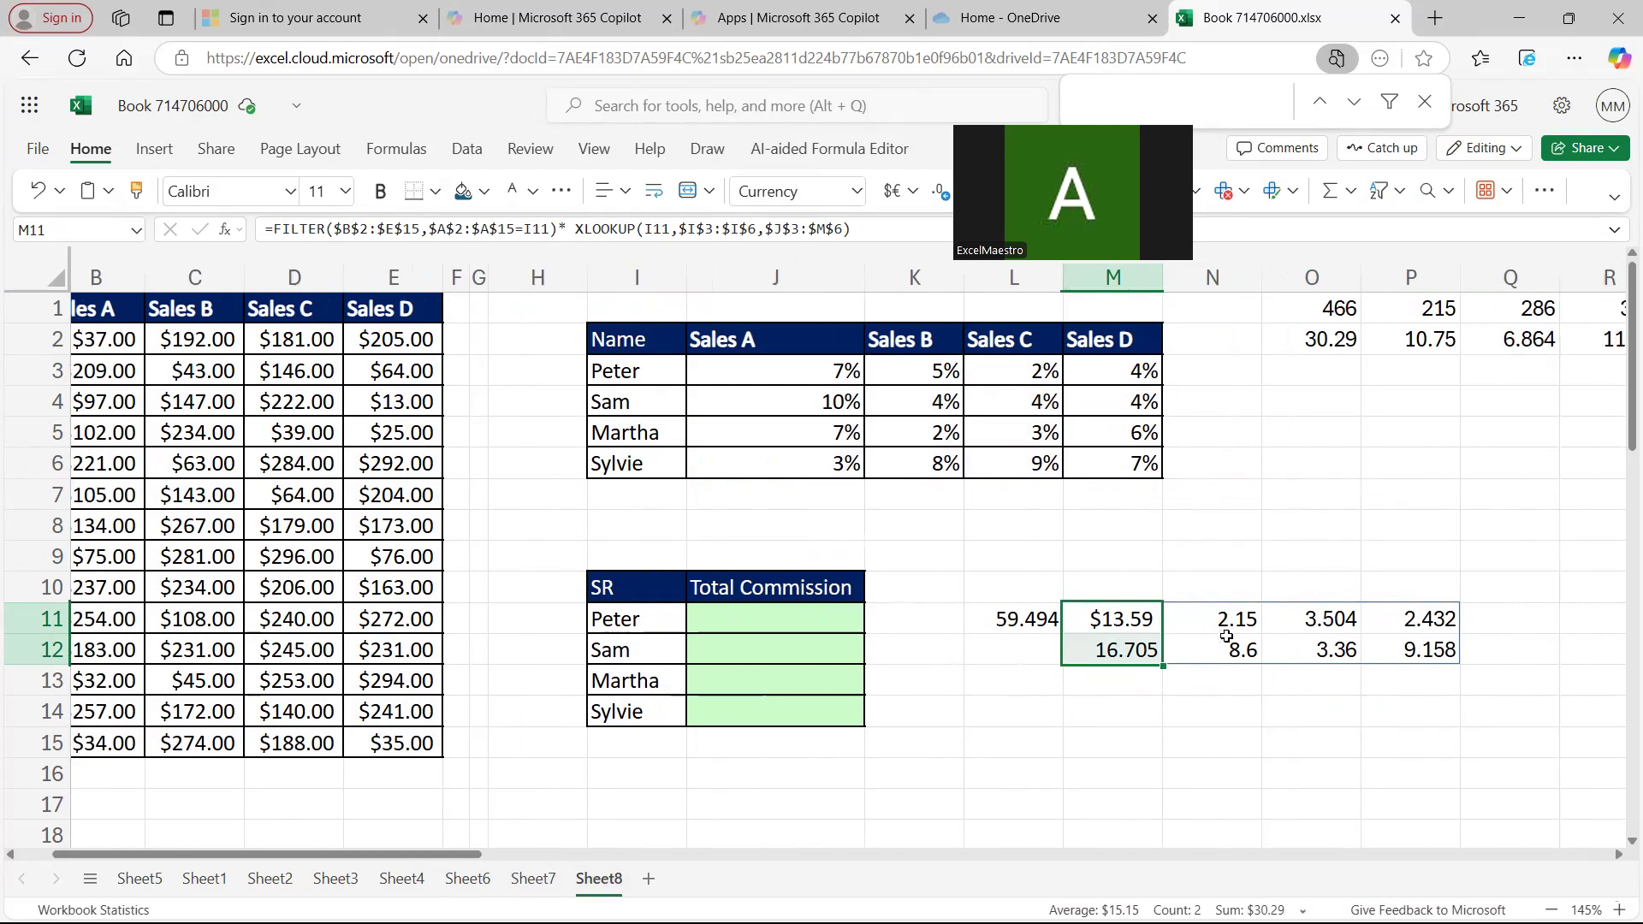
pyautogui.moveTo(1157, 619); pyautogui.dragTo(1406, 646)
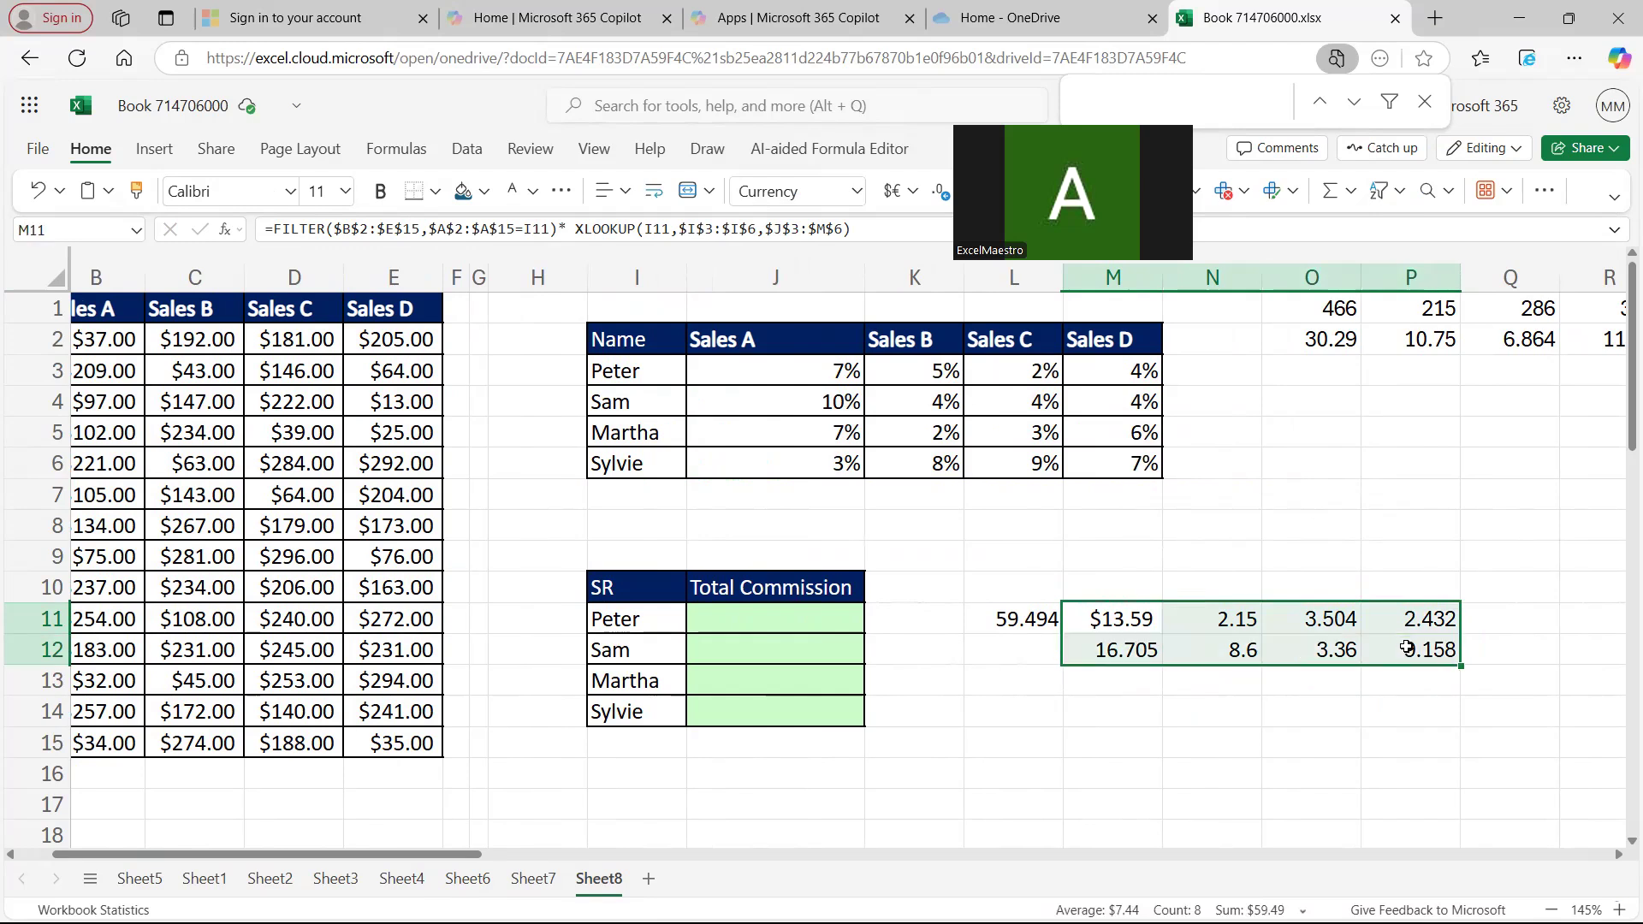
# - Copy the FILTER and XLOOKUP product from M11 and enter it wrapped in SUM as the first rep's total commission in J11
pyautogui.click(1119, 622)
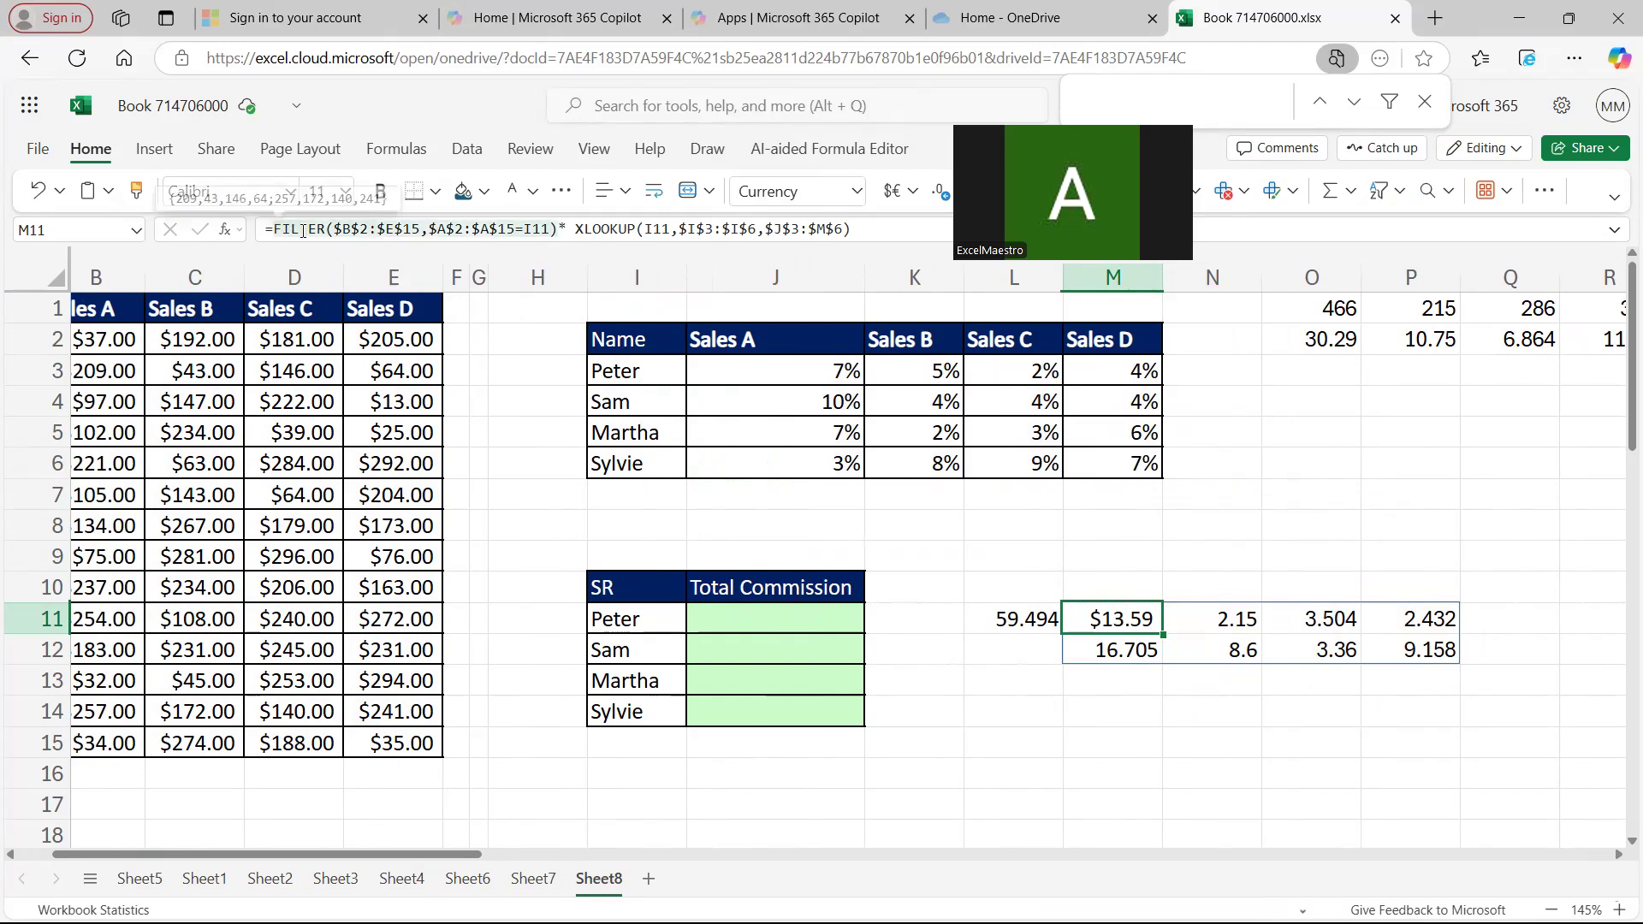
pyautogui.moveTo(277, 231); pyautogui.dragTo(852, 229)
pyautogui.hotkey('ctrl', 'c')
pyautogui.click(1205, 645)
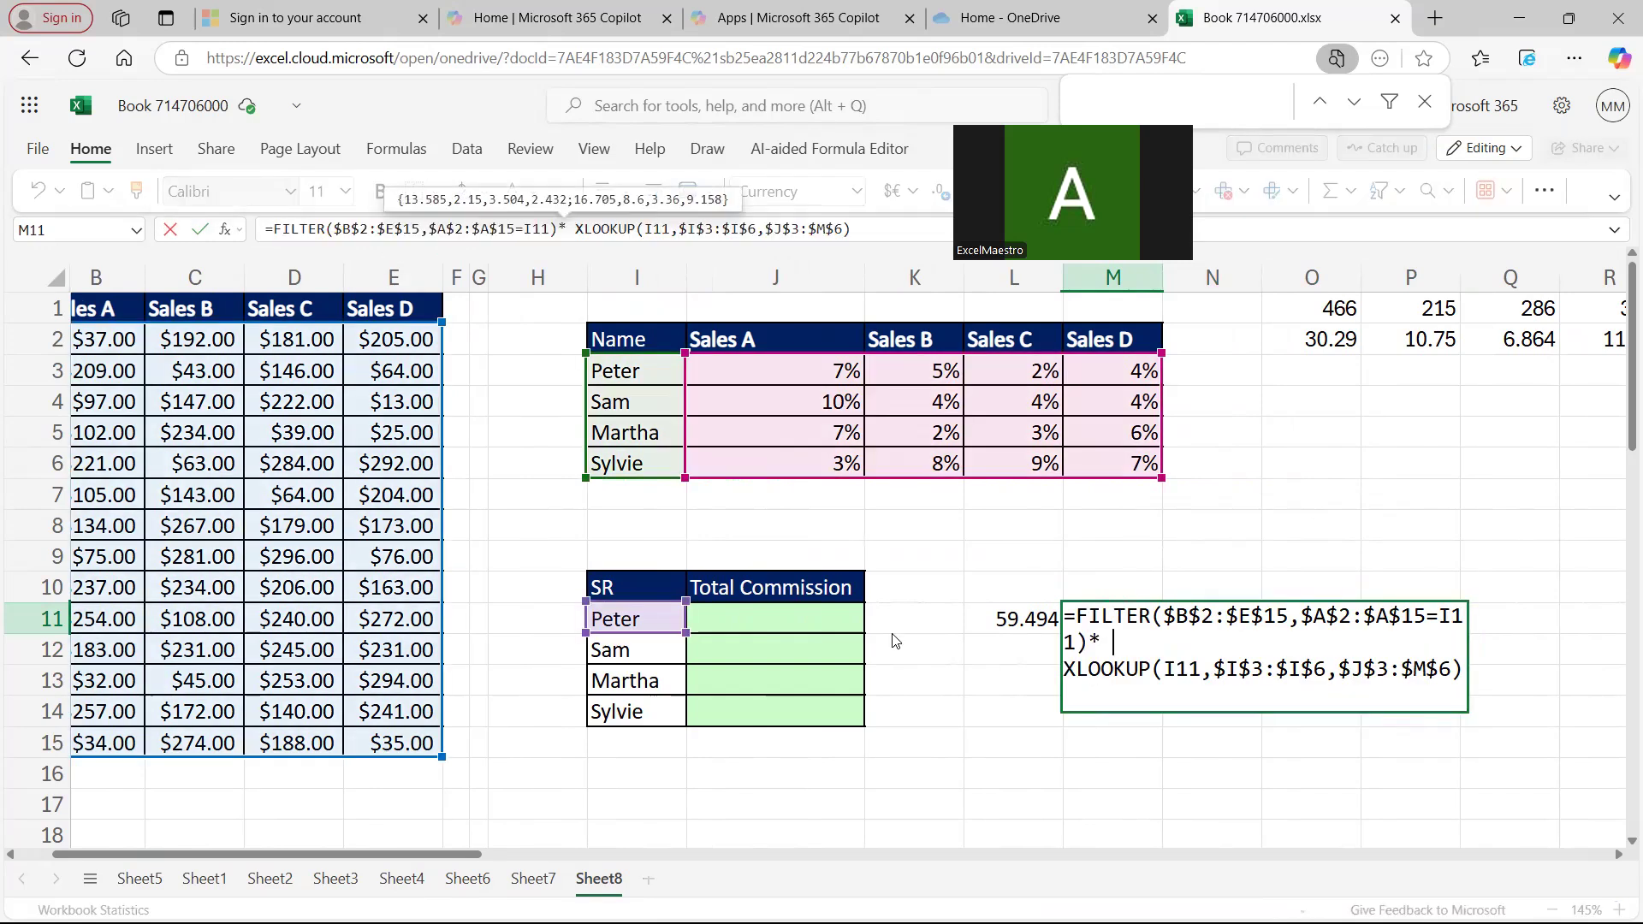
pyautogui.press('Return')
pyautogui.click(792, 620)
pyautogui.write('=sum(')
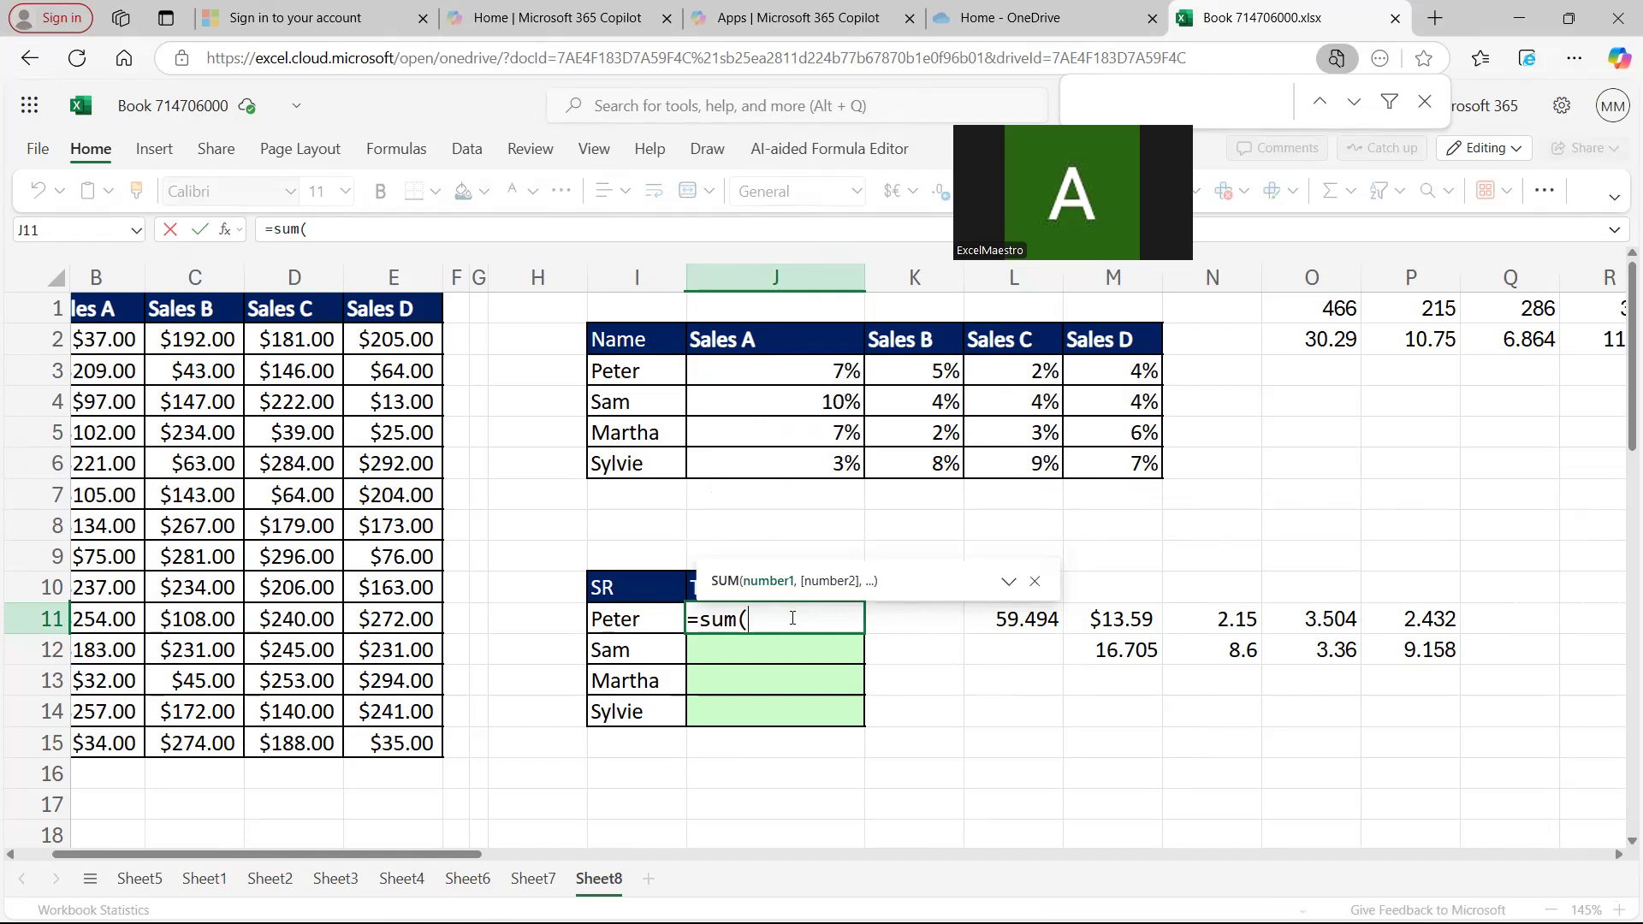
pyautogui.hotkey('ctrl', 'v')
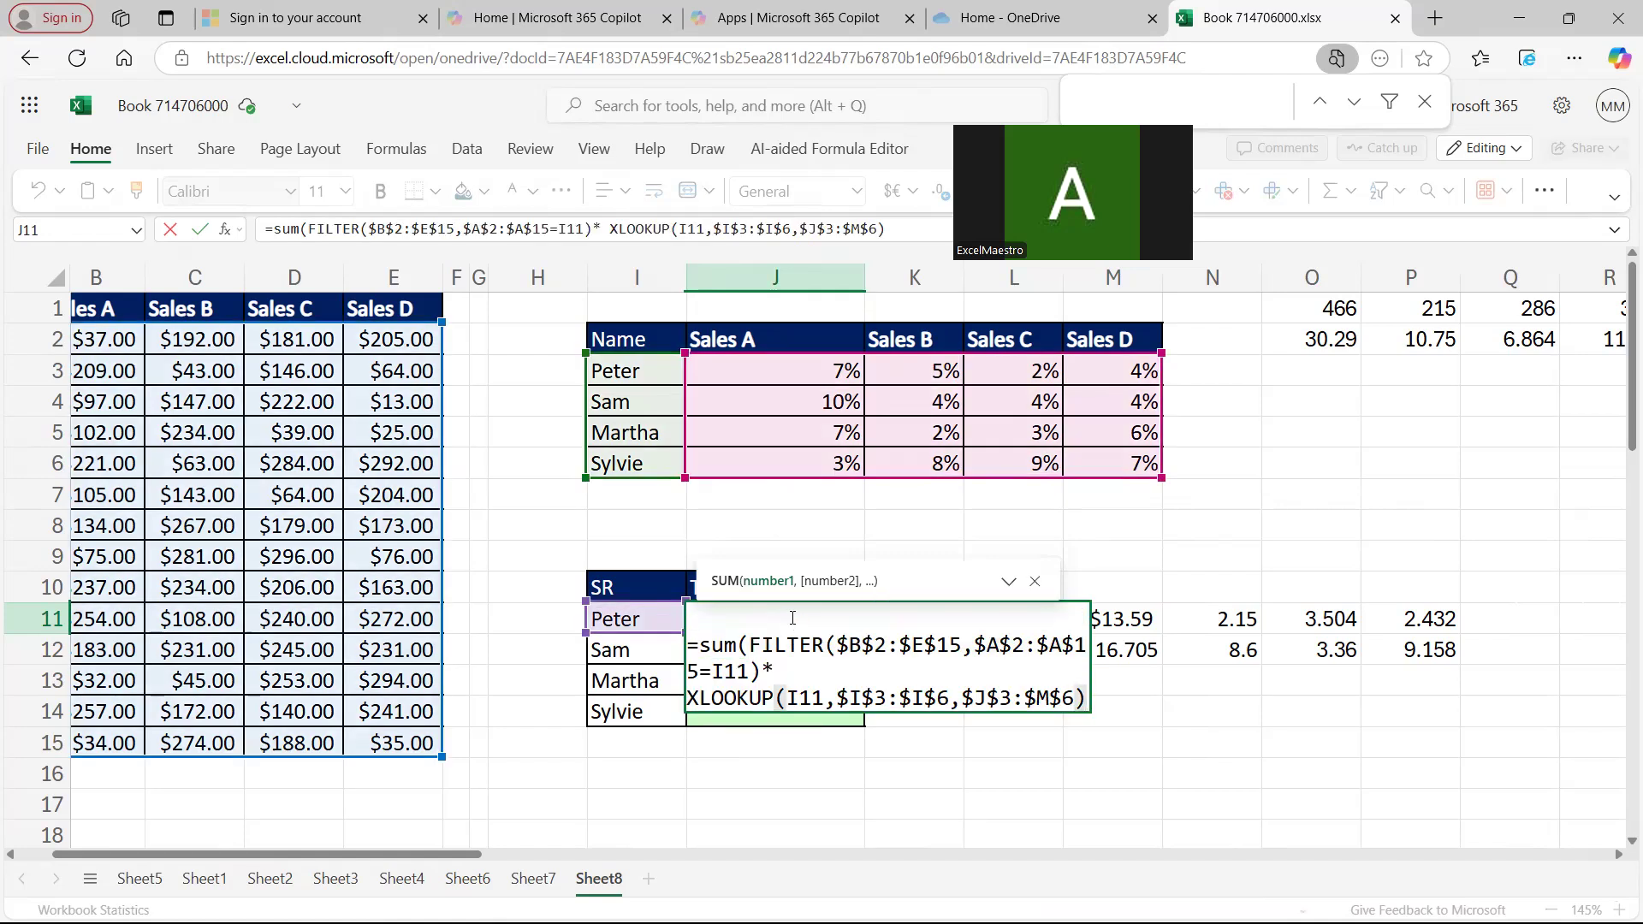
pyautogui.write(')')
pyautogui.press('Return')
pyautogui.press('Up')
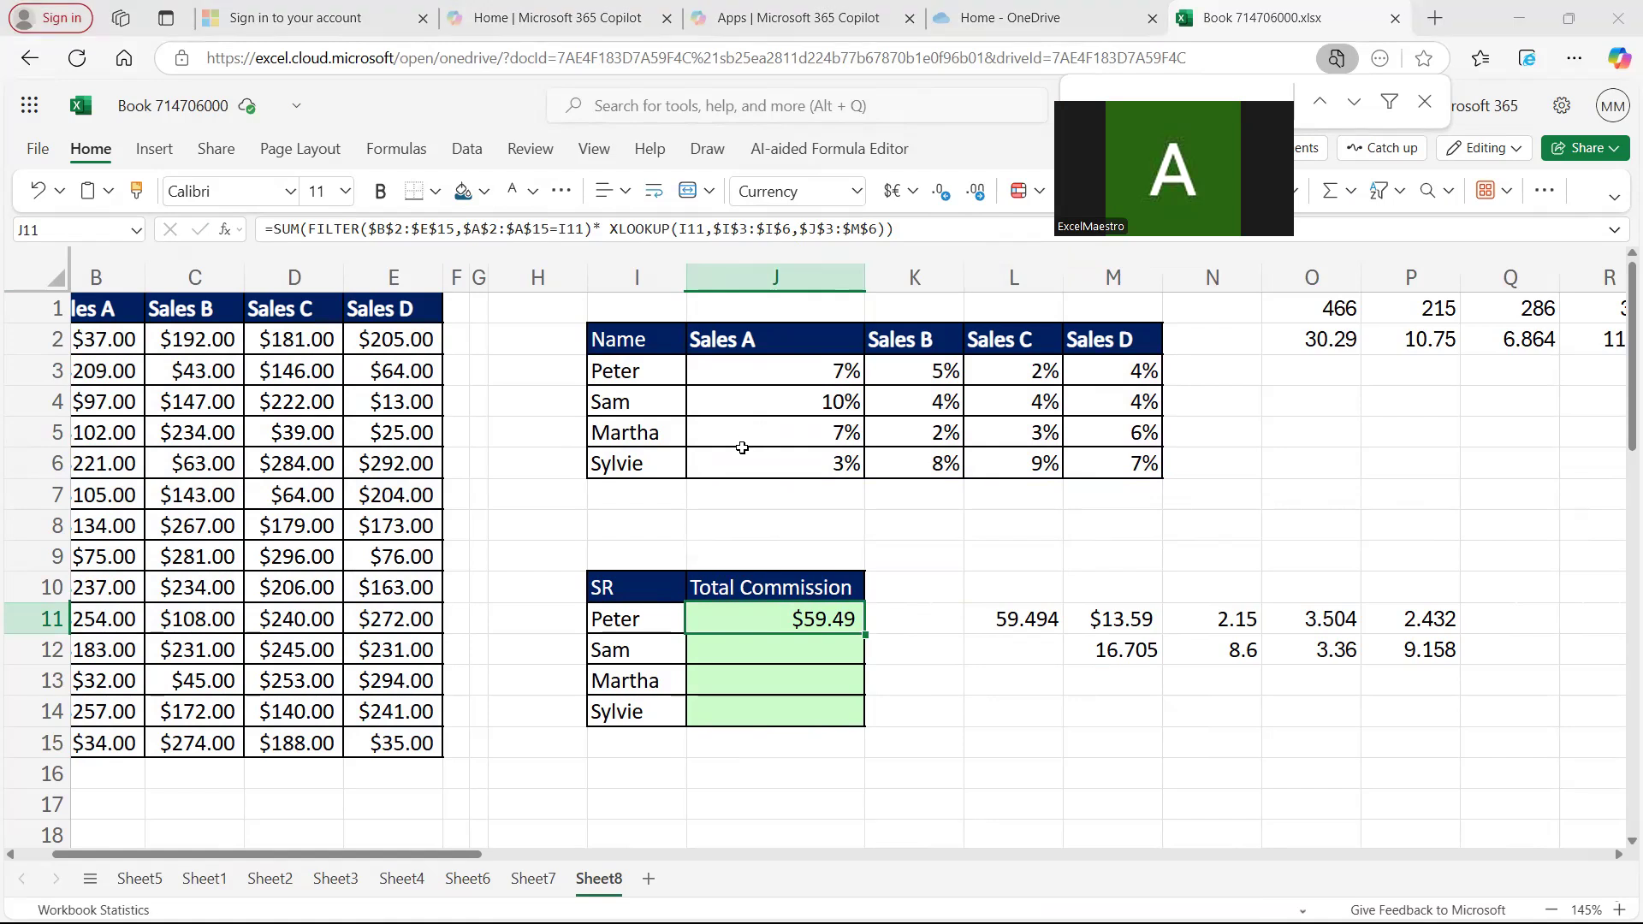
# - Check the FILTER and XLOOKUP arguments in J11 and fill the total commission formula down to J14
pyautogui.click(569, 228)
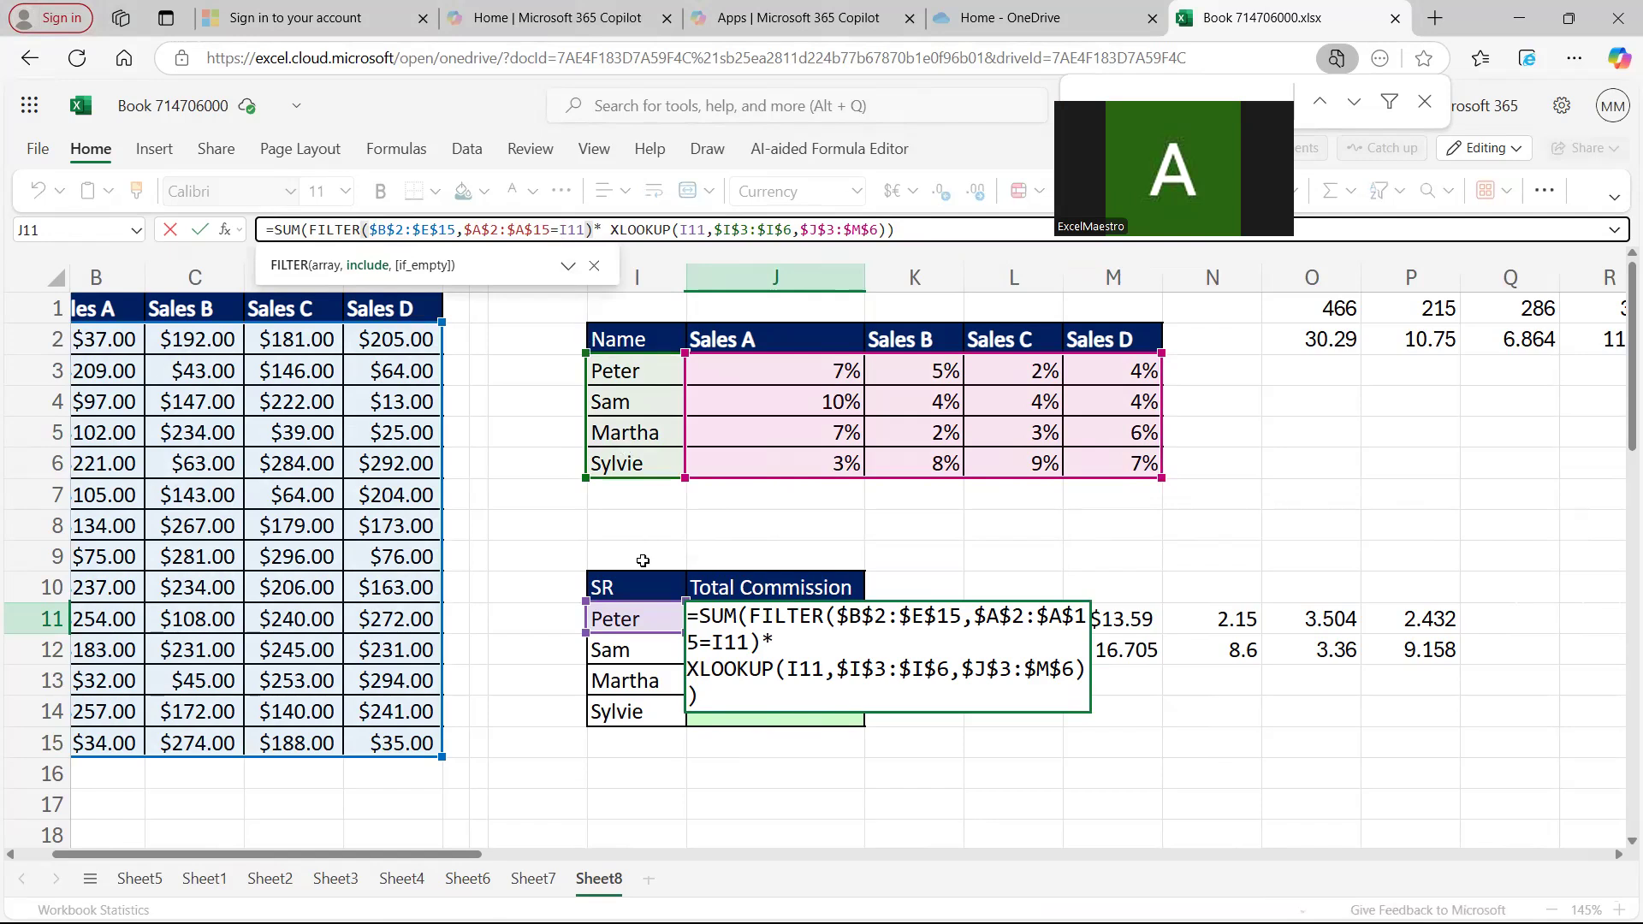
pyautogui.click(702, 231)
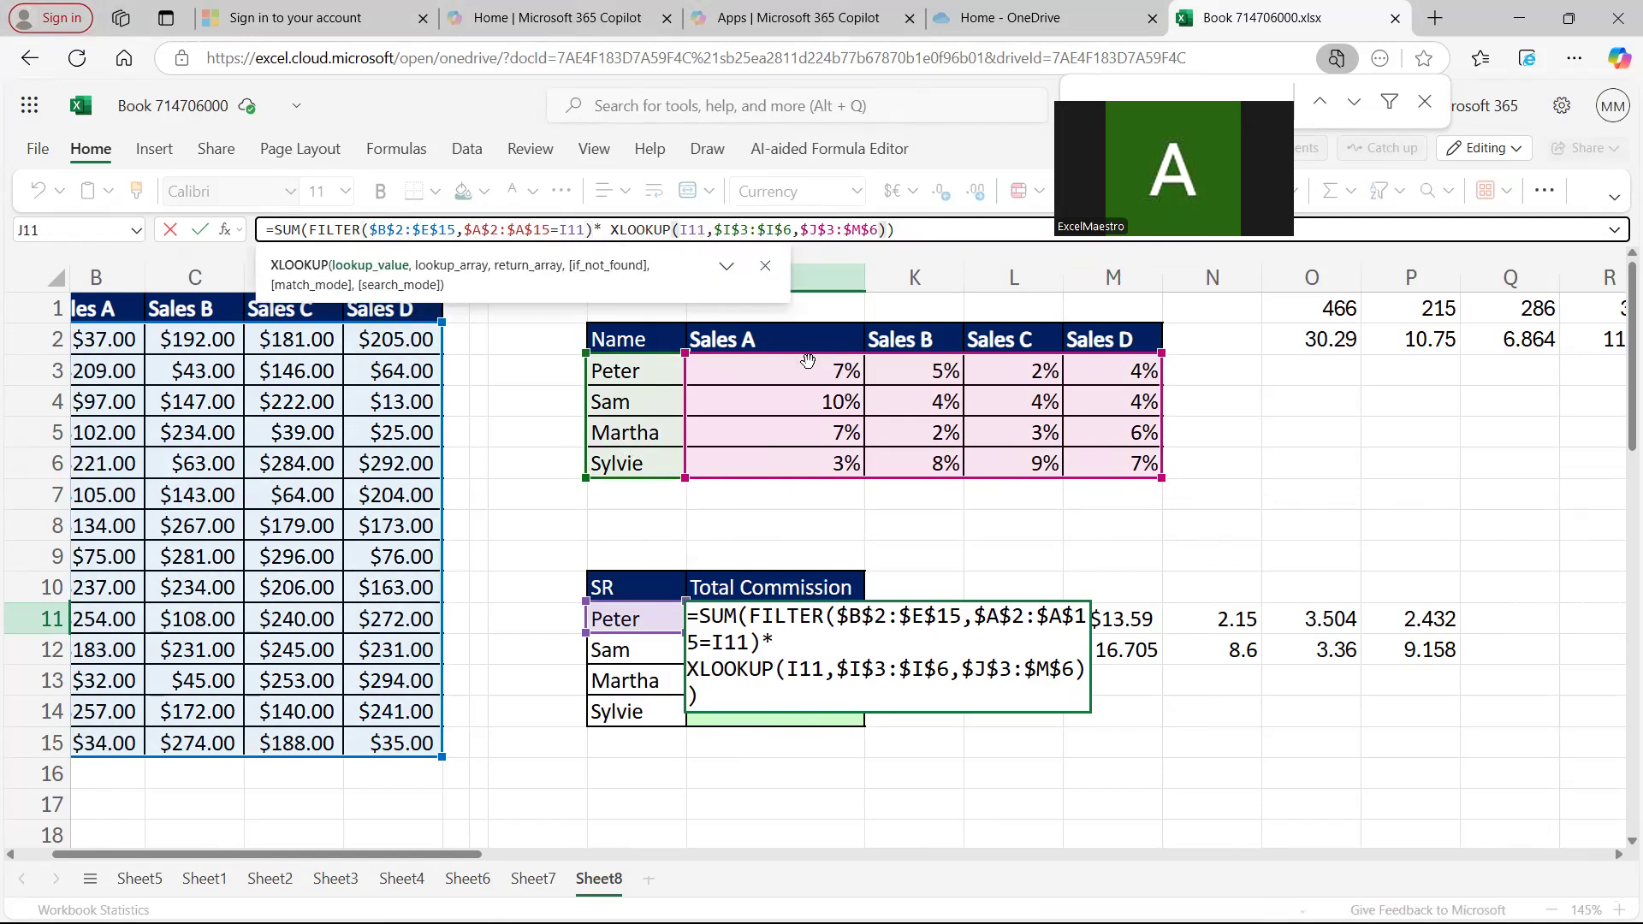
pyautogui.hotkey('ctrl', 'Return')
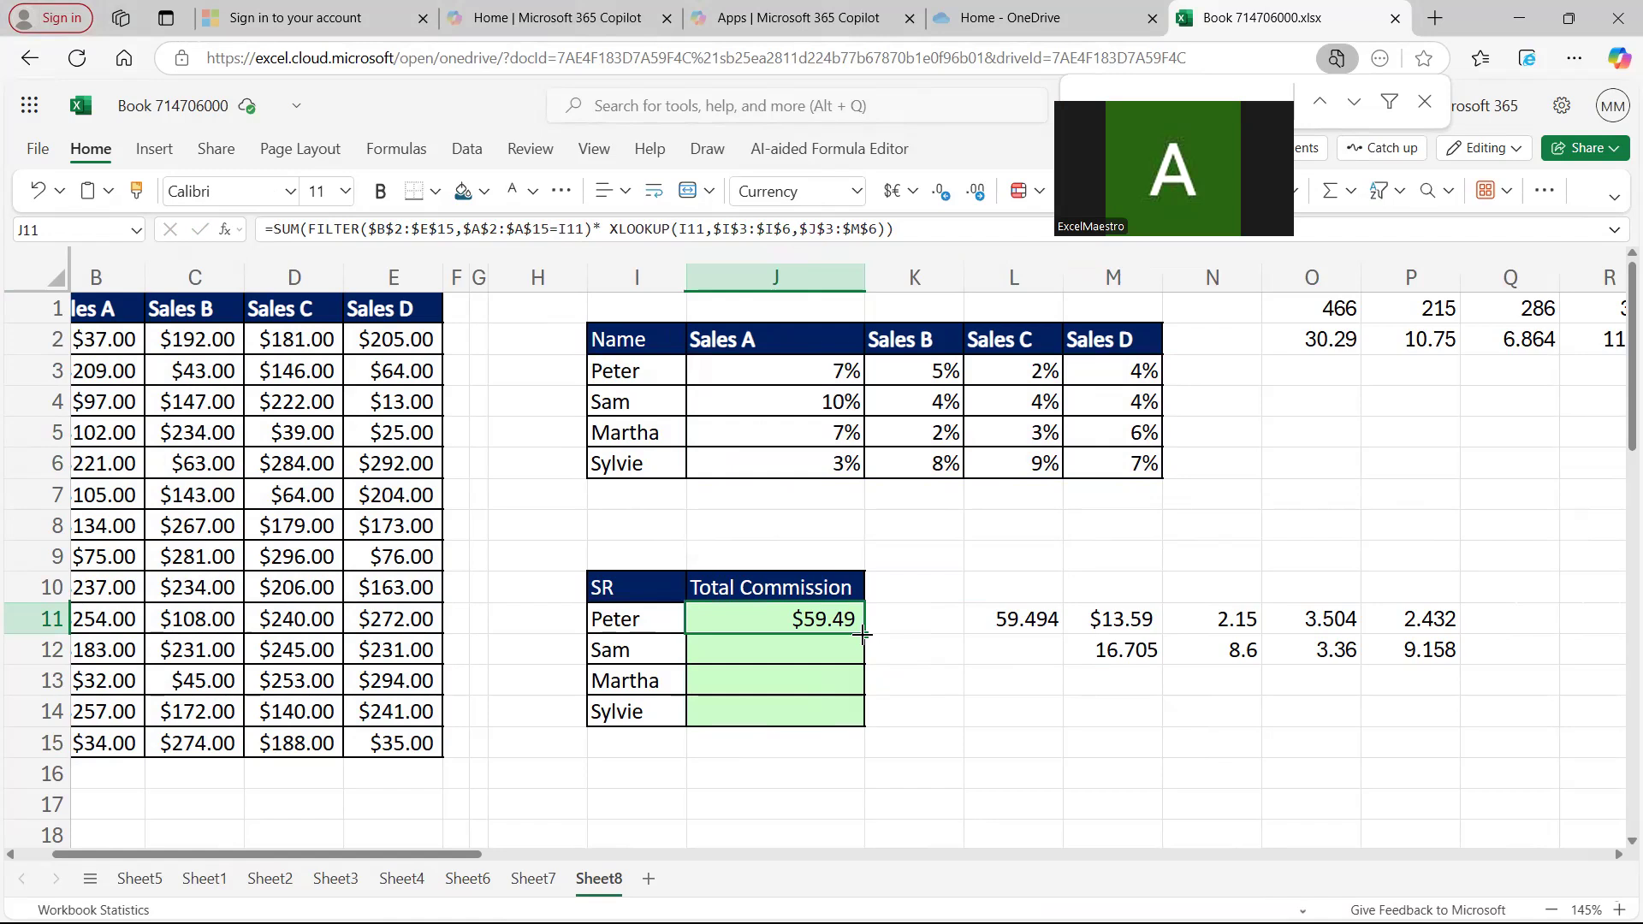
pyautogui.moveTo(774, 619); pyautogui.dragTo(858, 713)
pyautogui.hotkey('ctrl', 'd')
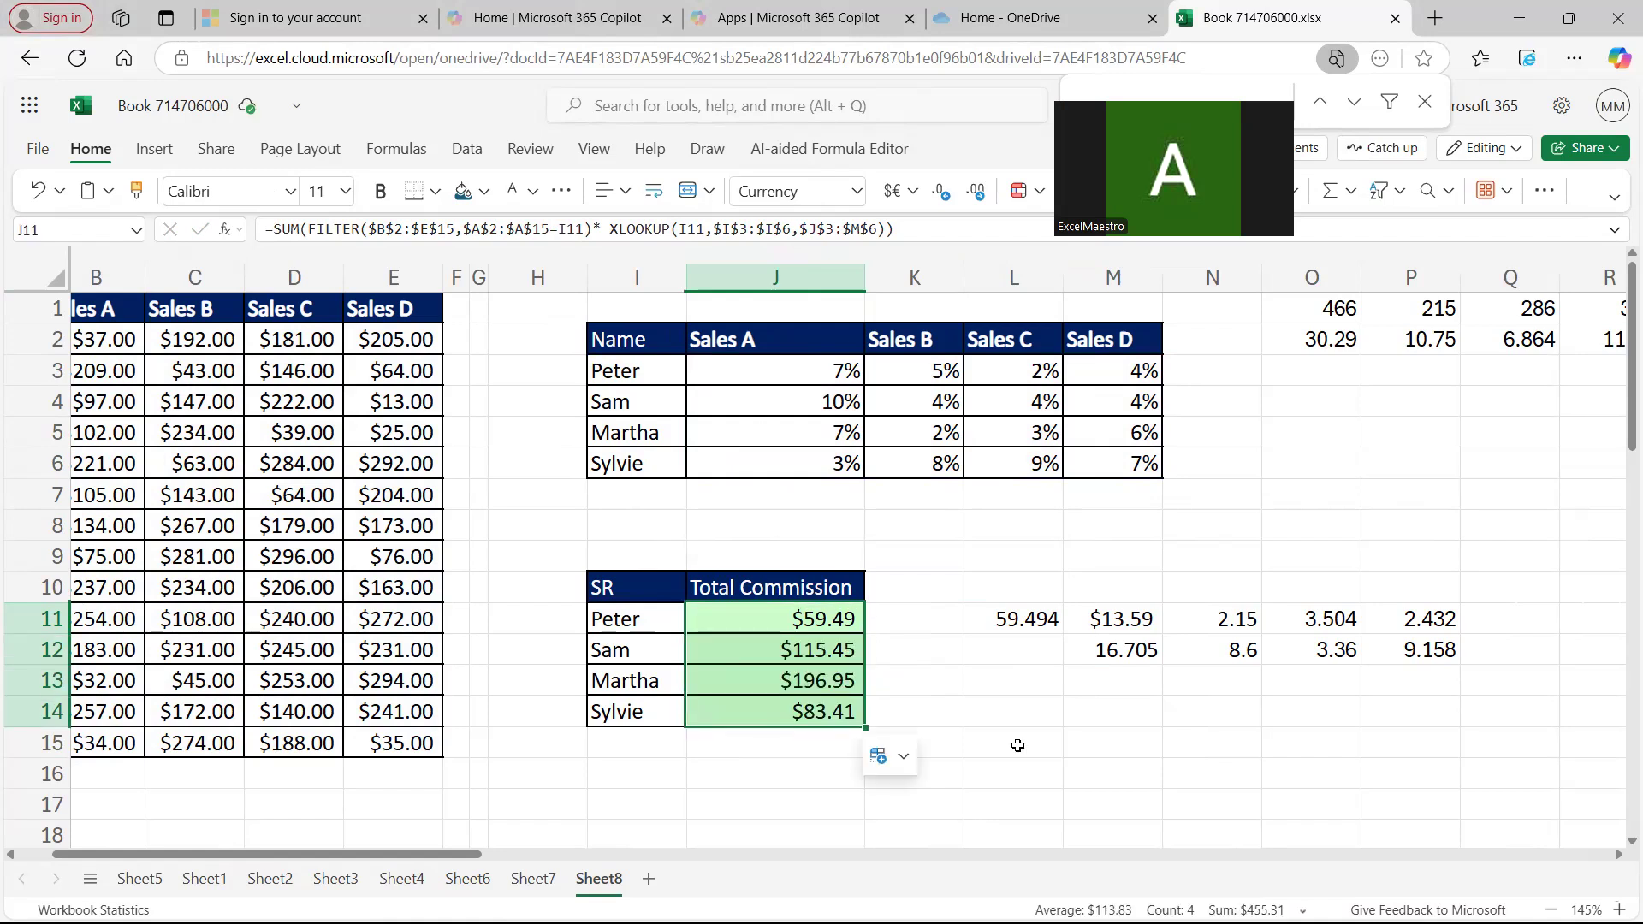
# - Filter the sales table in A1:E15 by Name to show only the sales rep listed in I14
pyautogui.moveTo(659, 712); pyautogui.dragTo(774, 712)
pyautogui.moveTo(476, 851); pyautogui.dragTo(385, 852)
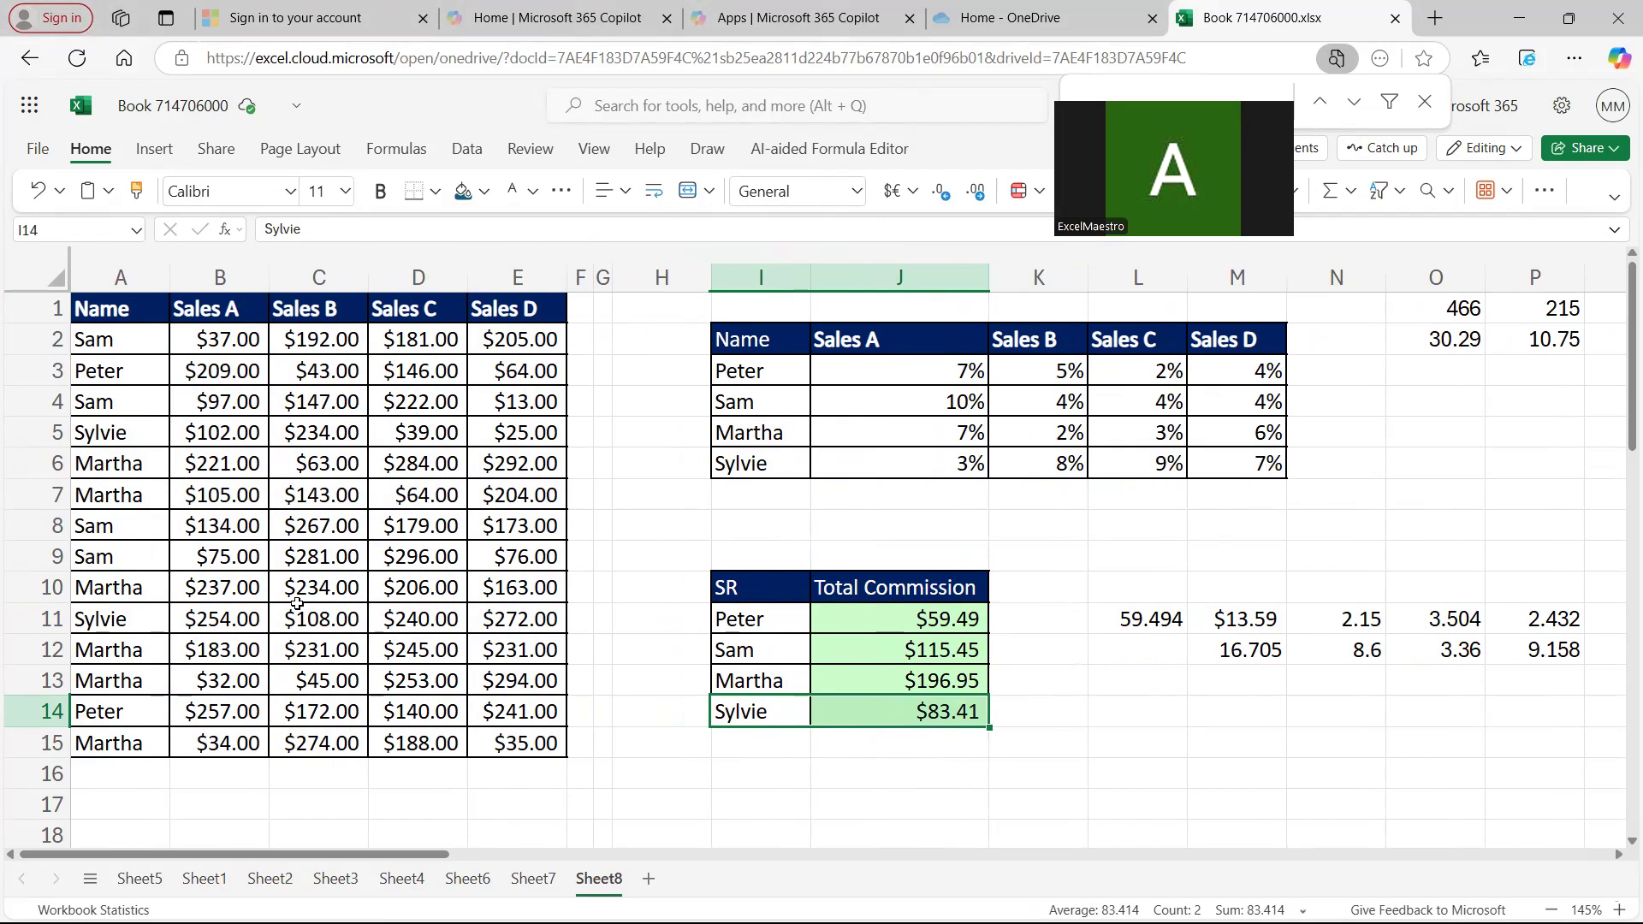
pyautogui.click(134, 308)
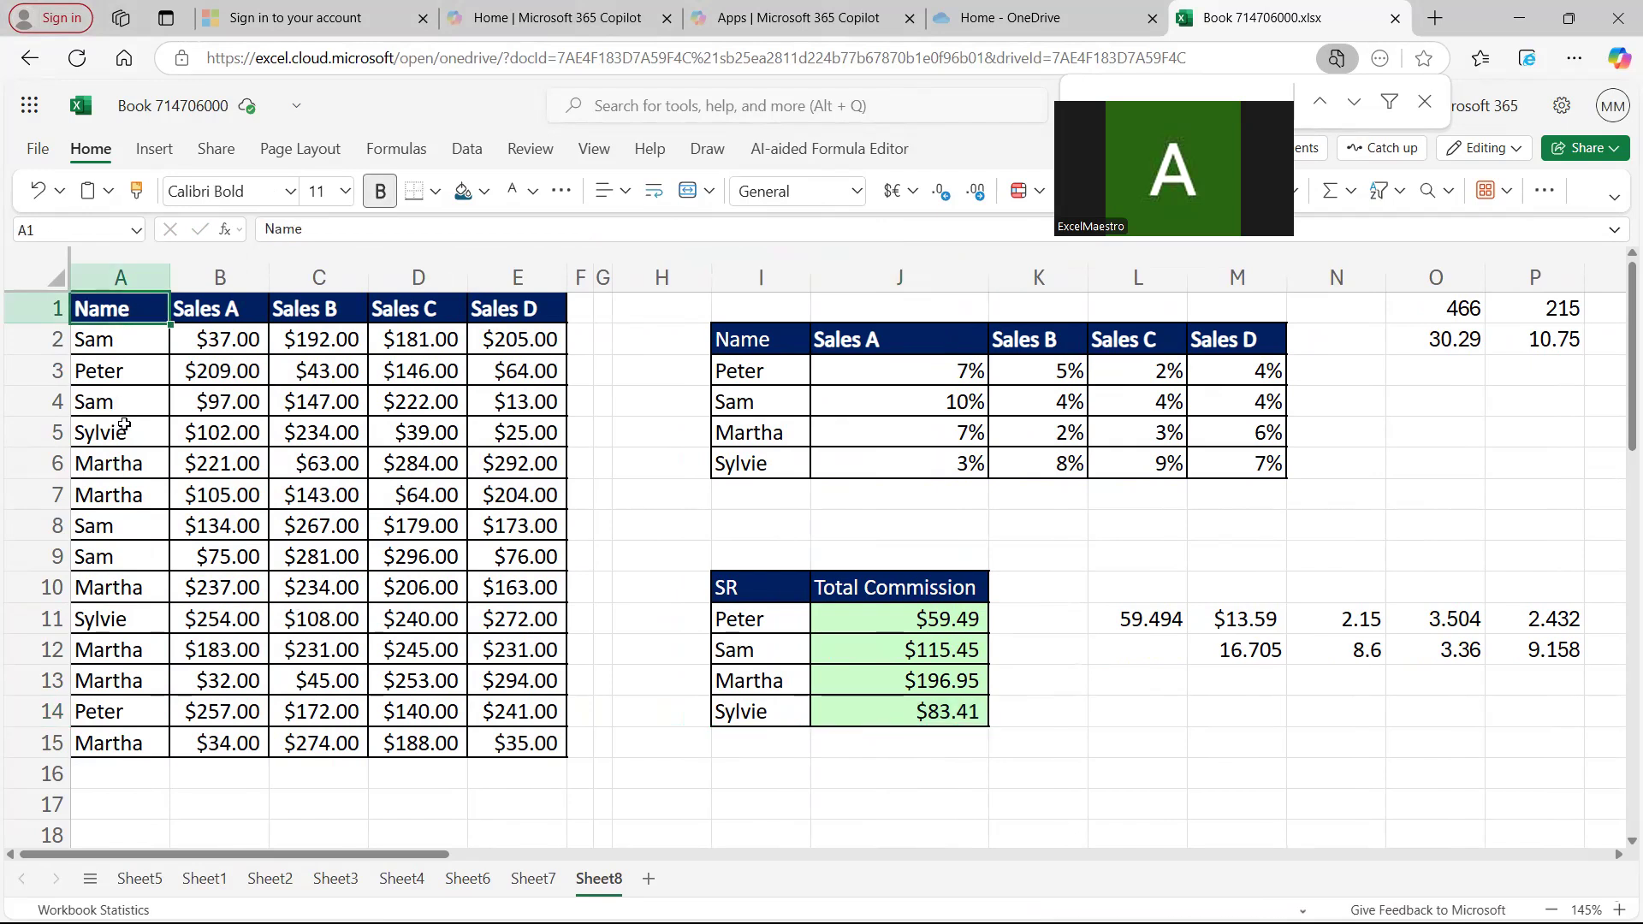
pyautogui.hotkey('ctrl', 'shift', 'l')
pyautogui.click(158, 311)
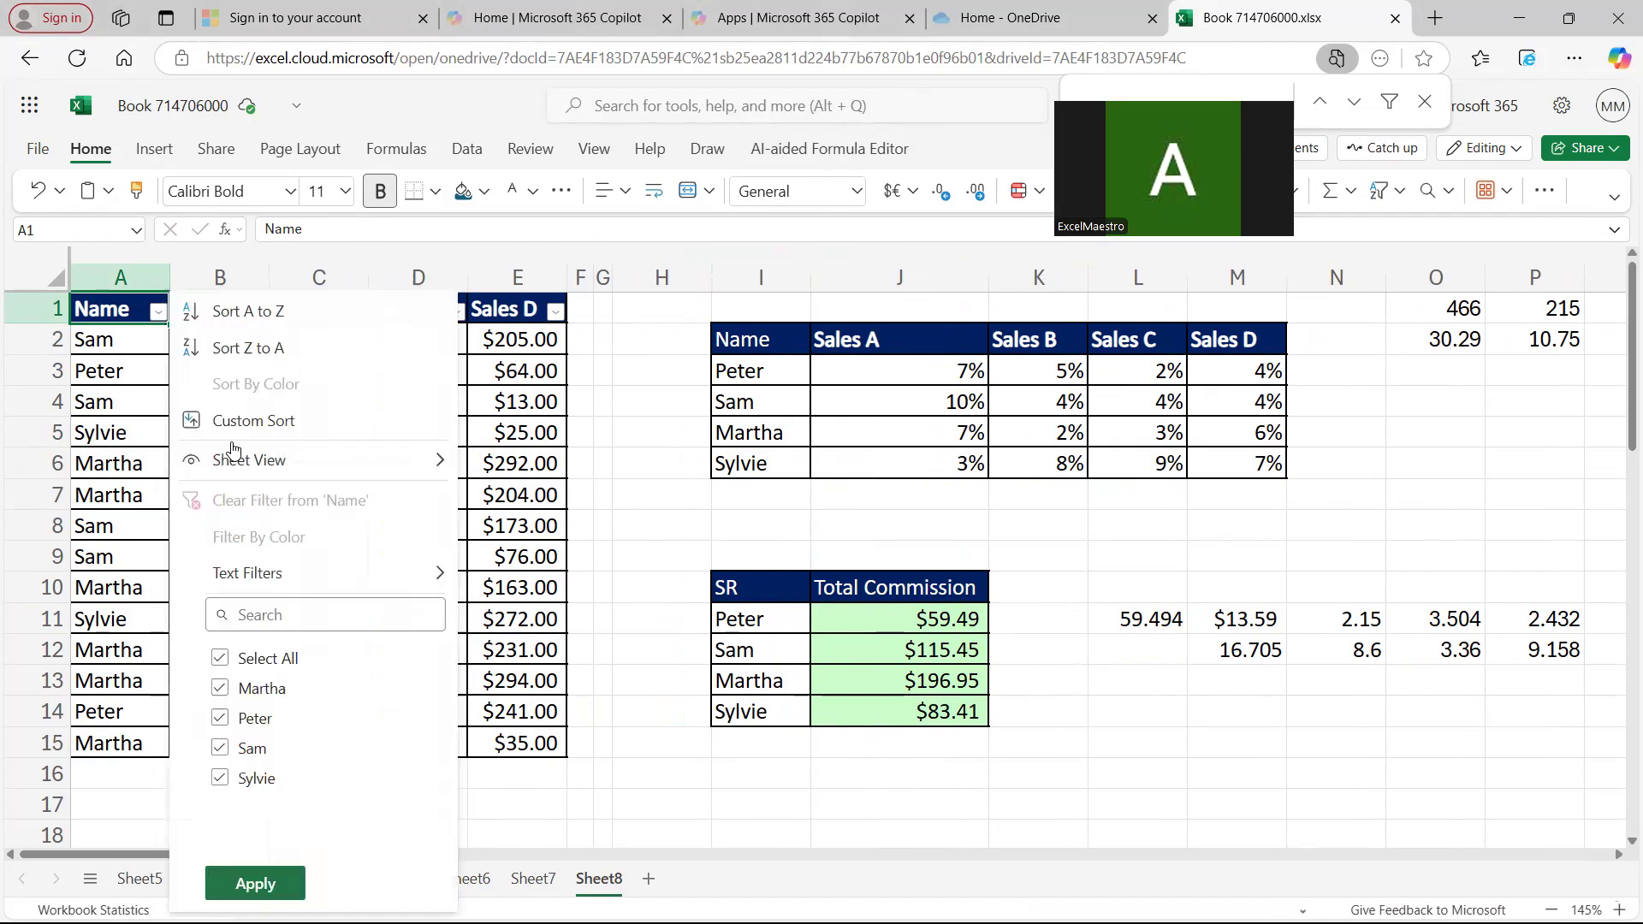
pyautogui.click(220, 658)
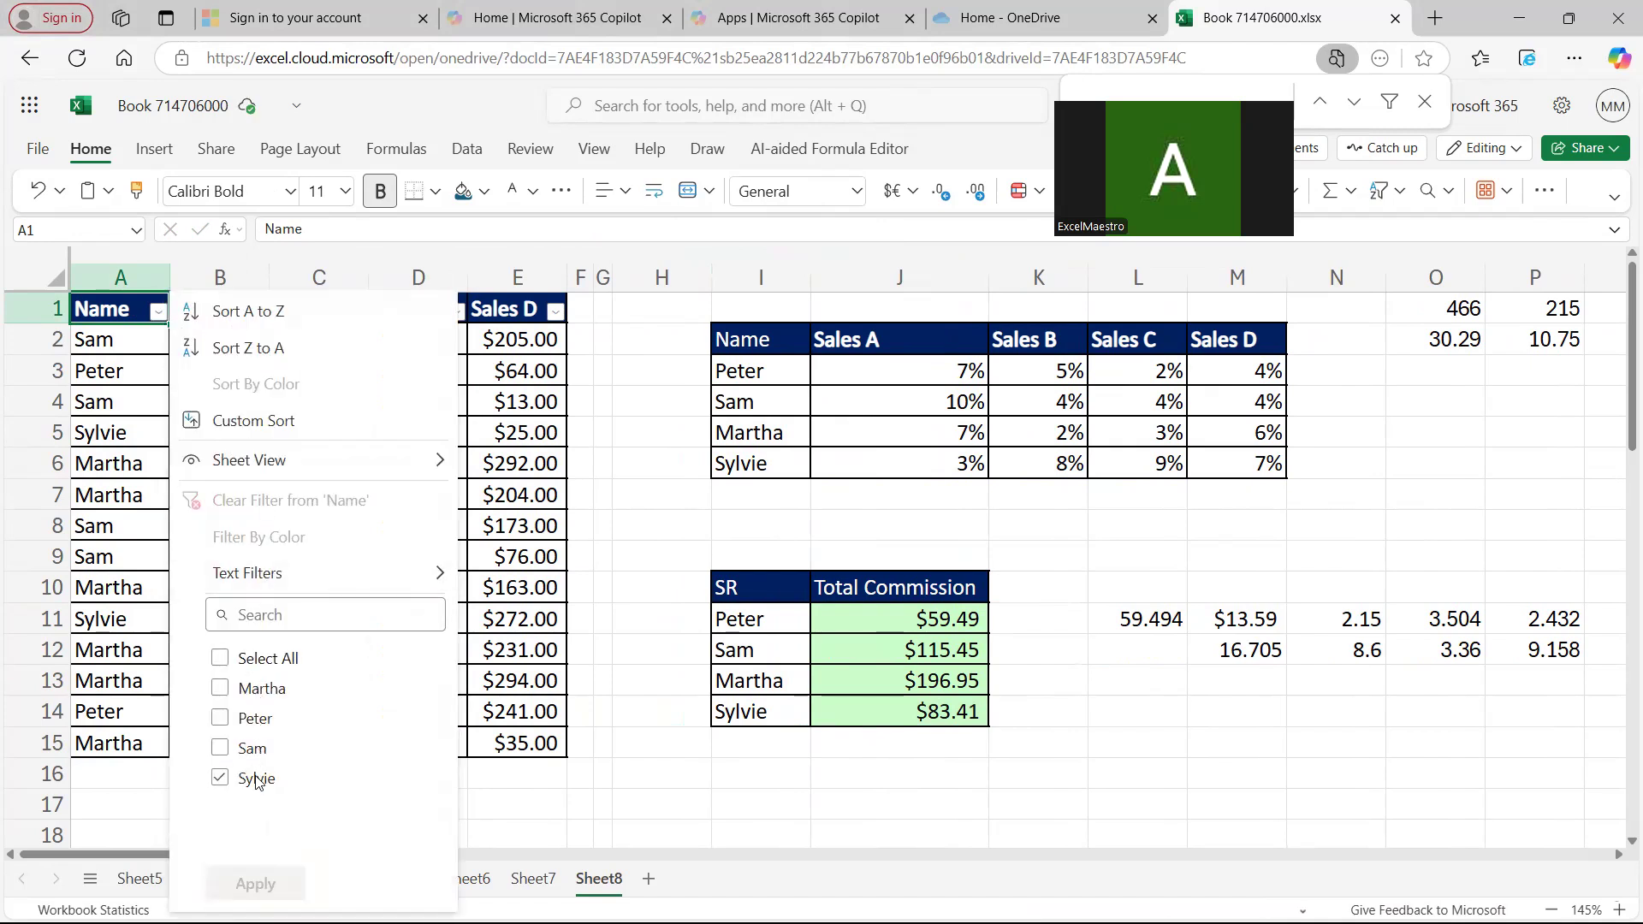
pyautogui.click(255, 884)
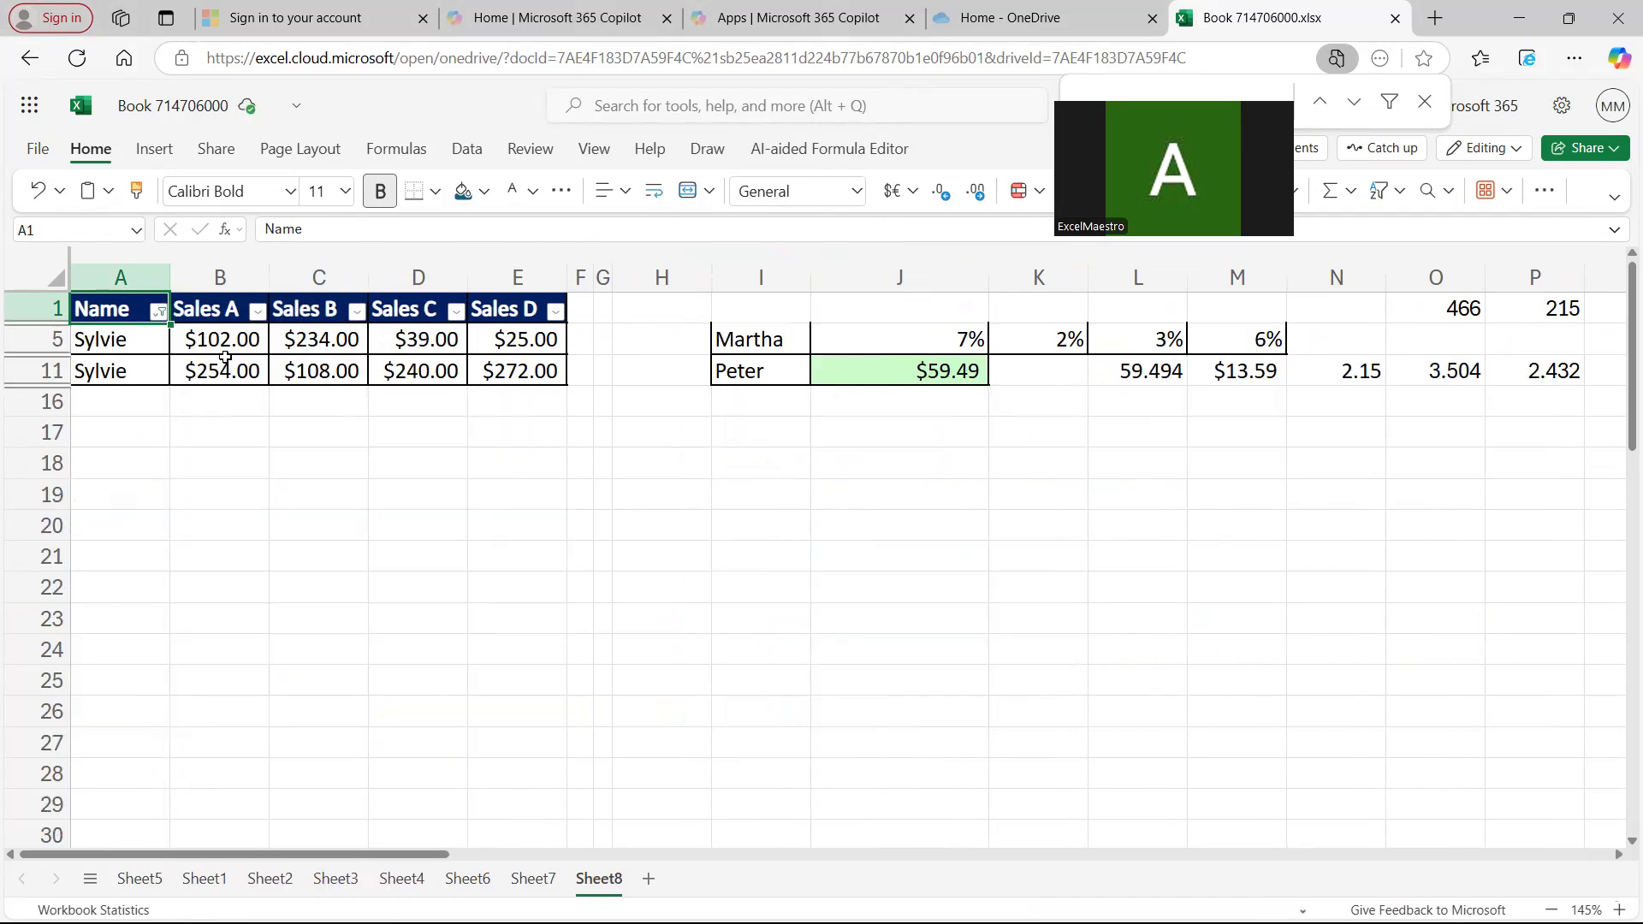
# - Enter =SUBTOTAL(9,B5:B11) in B16 below the filtered Sales A column and fill it across to E16
pyautogui.click(207, 398)
pyautogui.write('=sub')
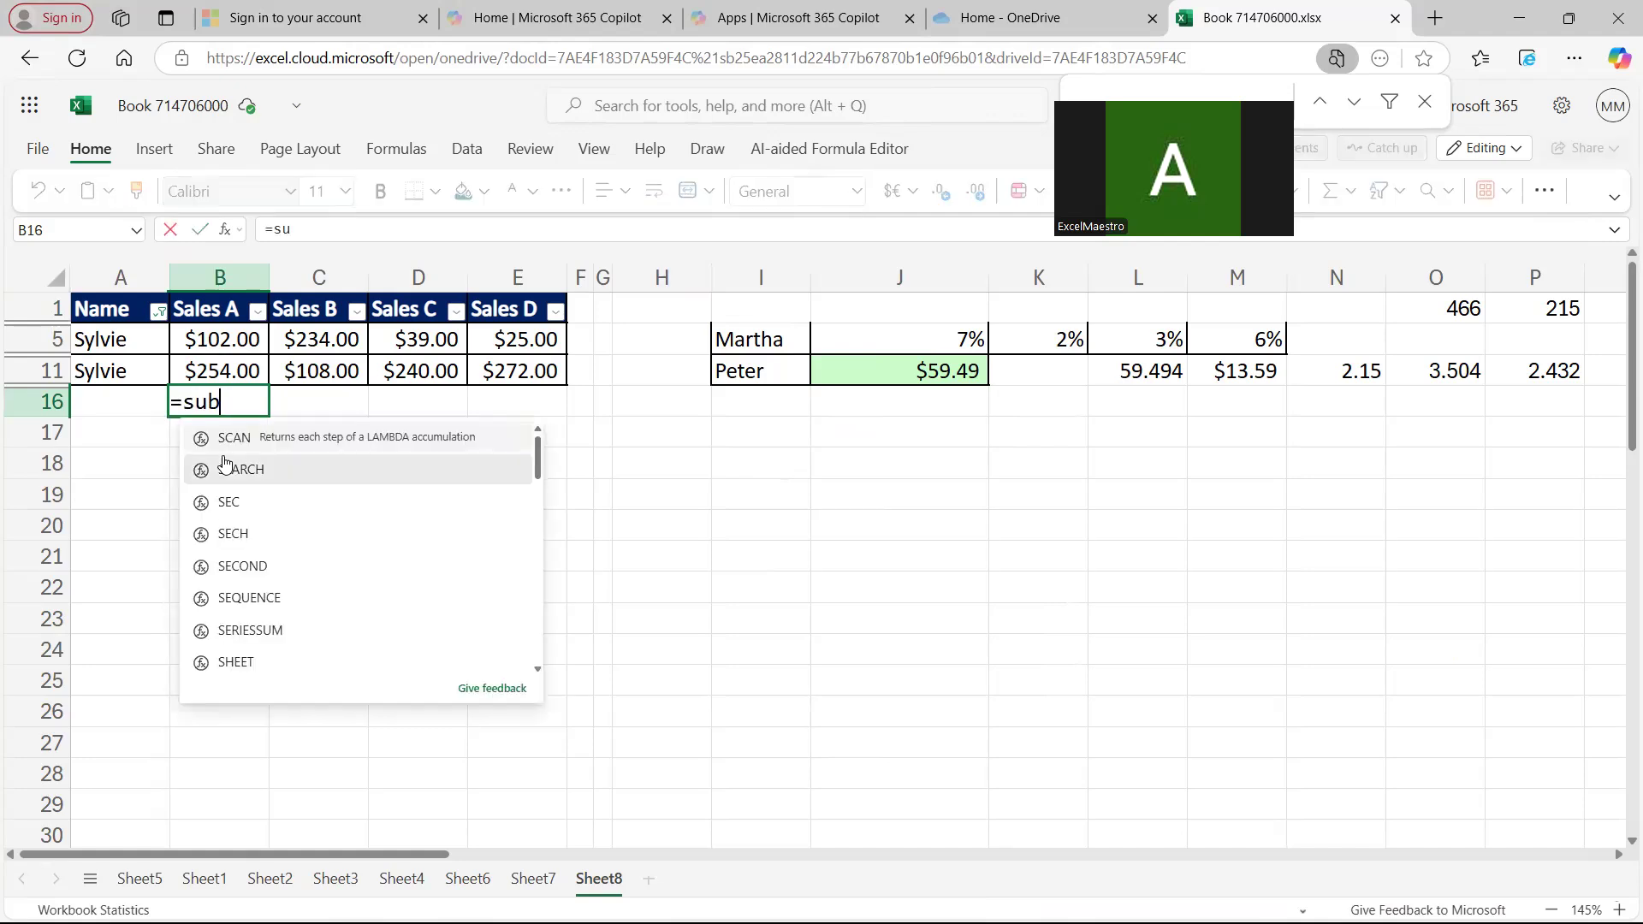
pyautogui.doubleClick(228, 469)
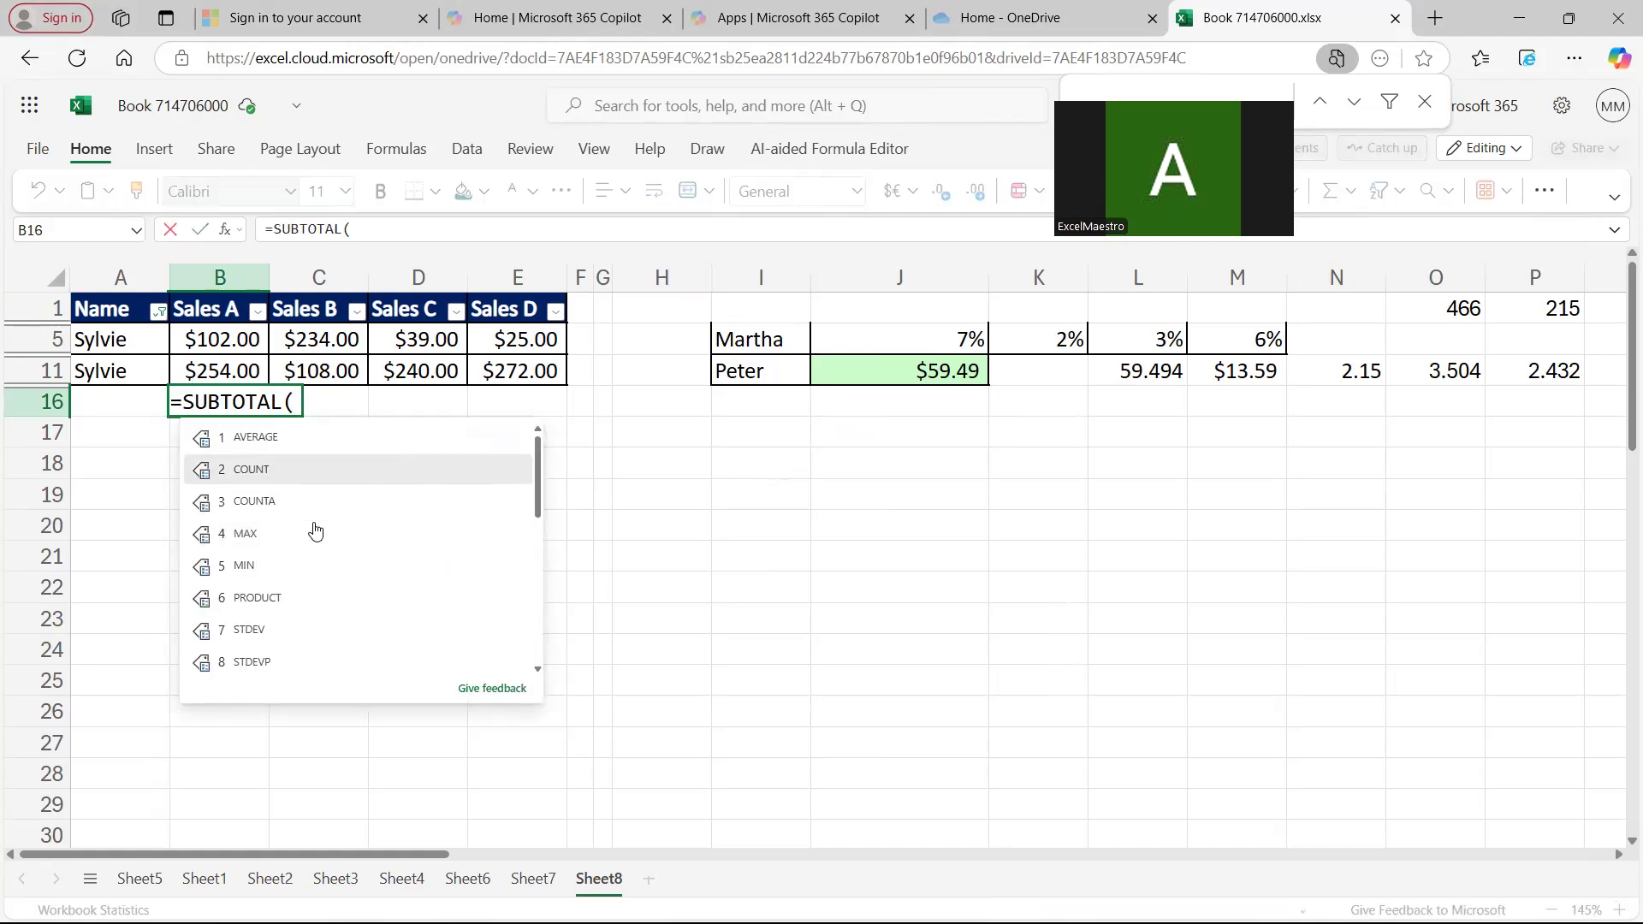
pyautogui.scroll(-4, 315, 530)
pyautogui.doubleClick(256, 477)
pyautogui.write(',')
pyautogui.moveTo(223, 342); pyautogui.dragTo(221, 363)
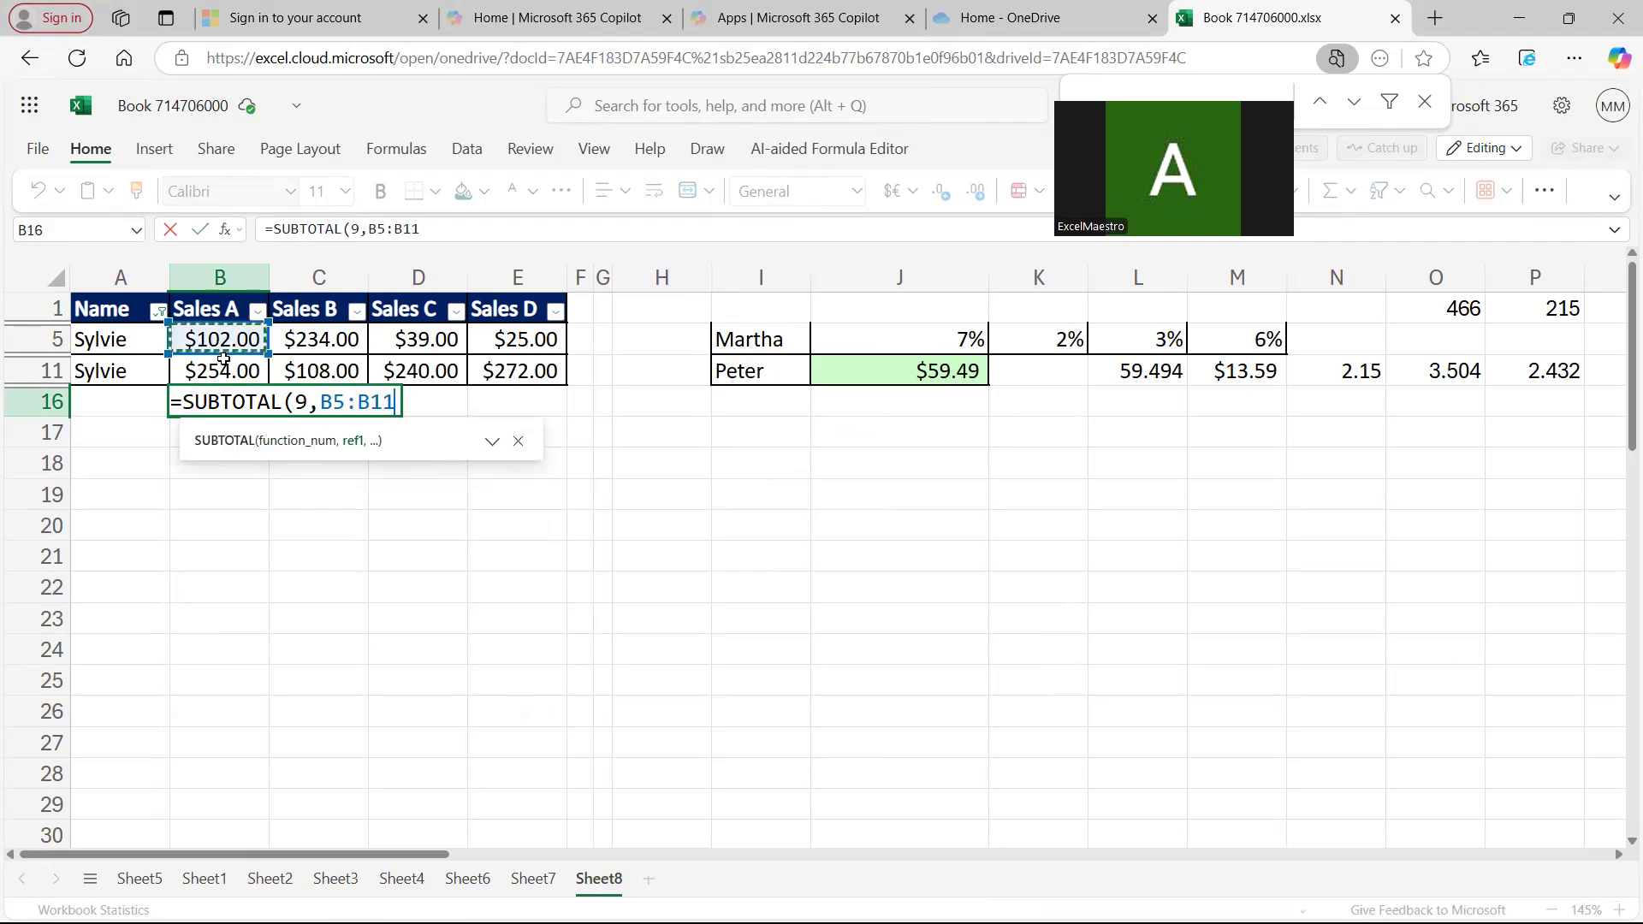
pyautogui.write(')')
pyautogui.press('Return')
pyautogui.click(242, 398)
pyautogui.moveTo(270, 419); pyautogui.dragTo(501, 413)
# - Copy the subtotals in B16:E16 and paste them as values only starting at O1
pyautogui.hotkey('ctrl', 'c')
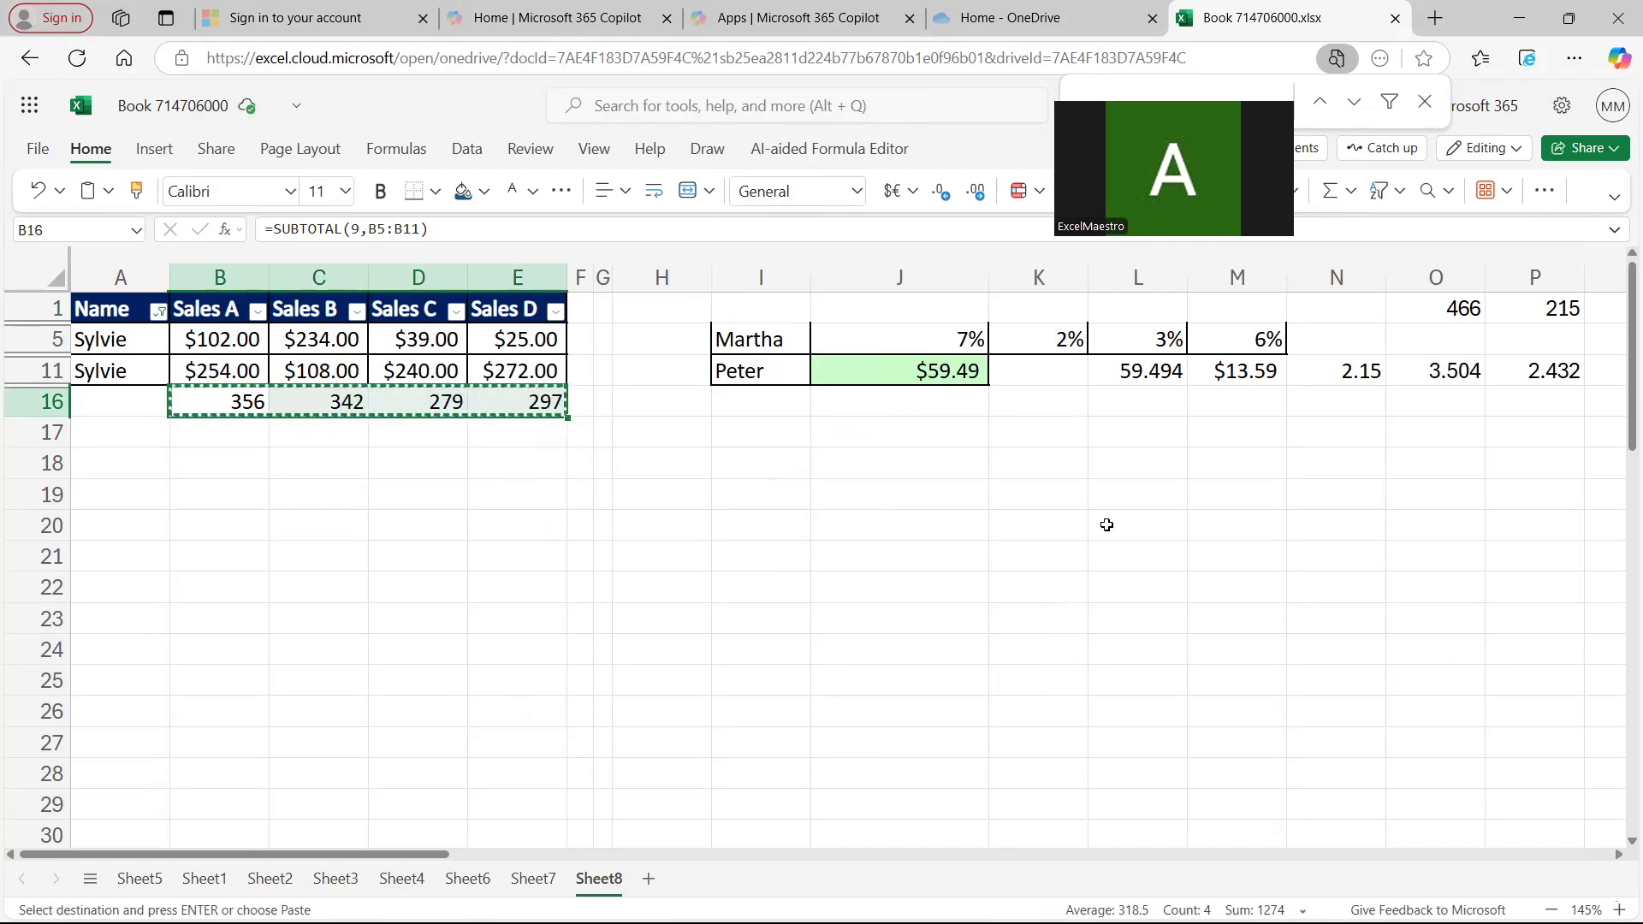
pyautogui.click(1435, 308)
pyautogui.rightClick(1435, 309)
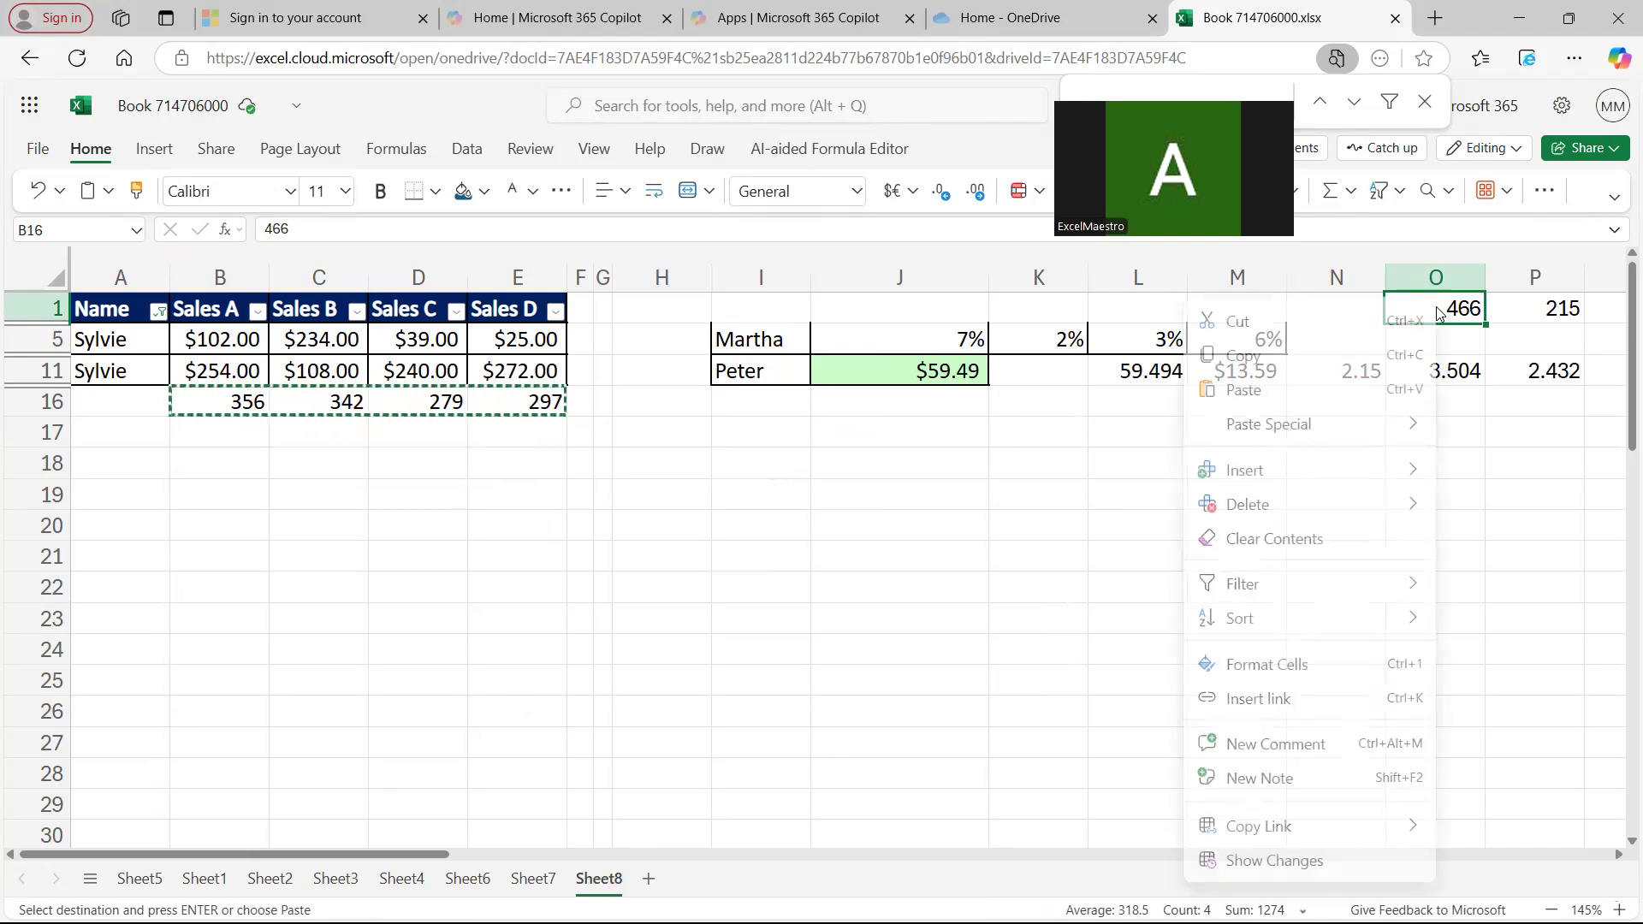
pyautogui.moveTo(1304, 434)
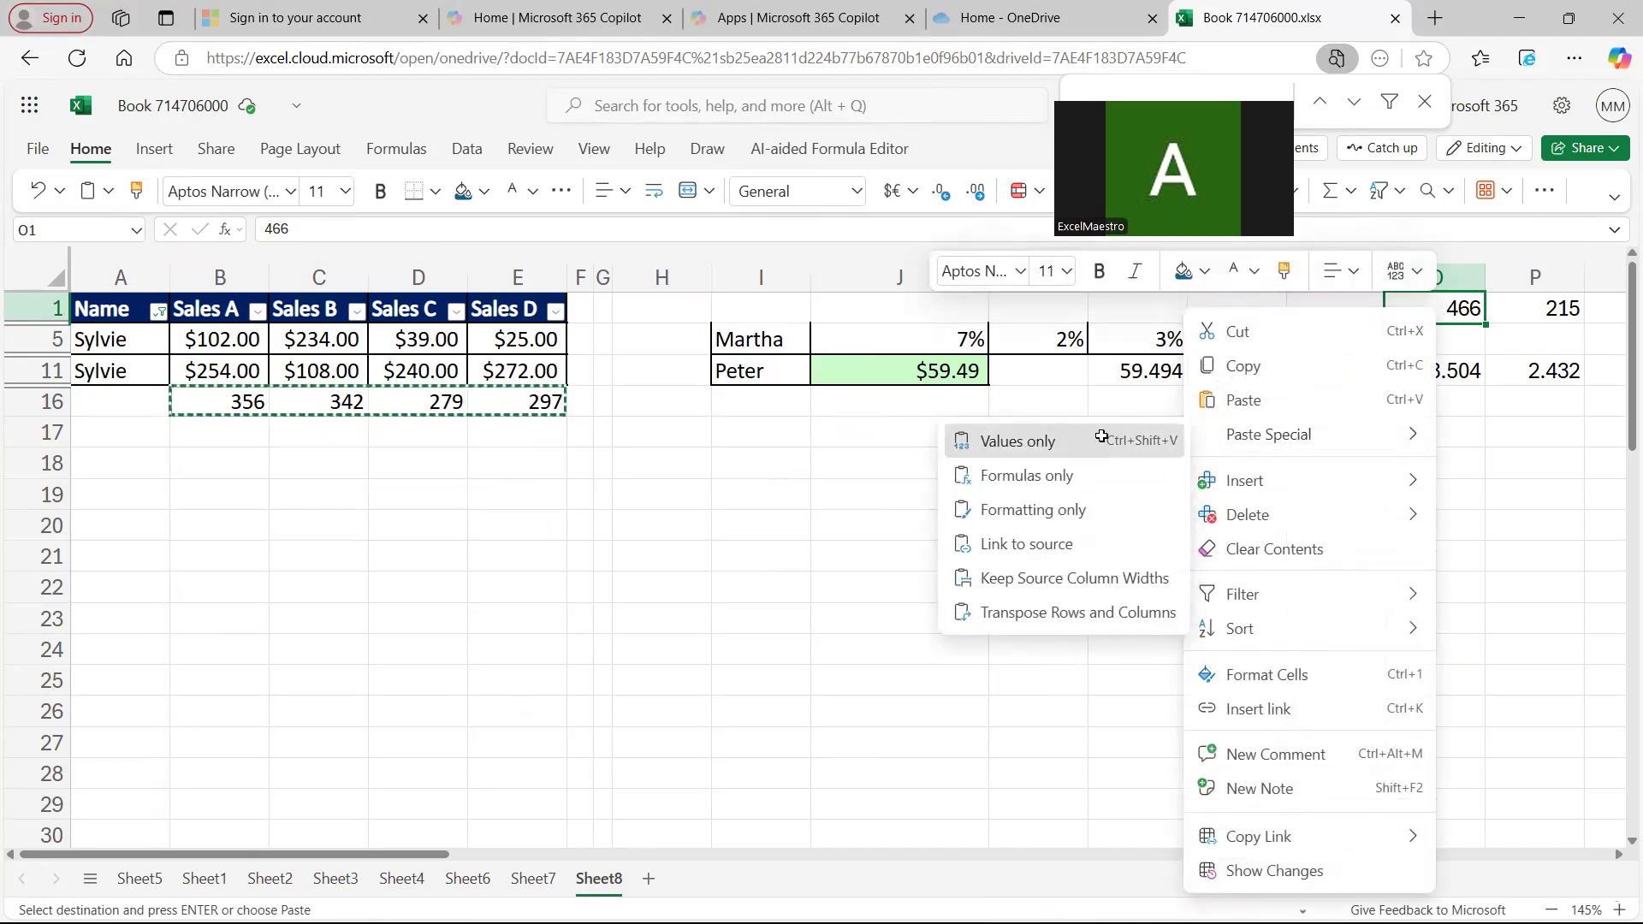
pyautogui.click(1124, 454)
# - Remove the filter from the sales table and clear the subtotals in B16:E16
pyautogui.click(225, 306)
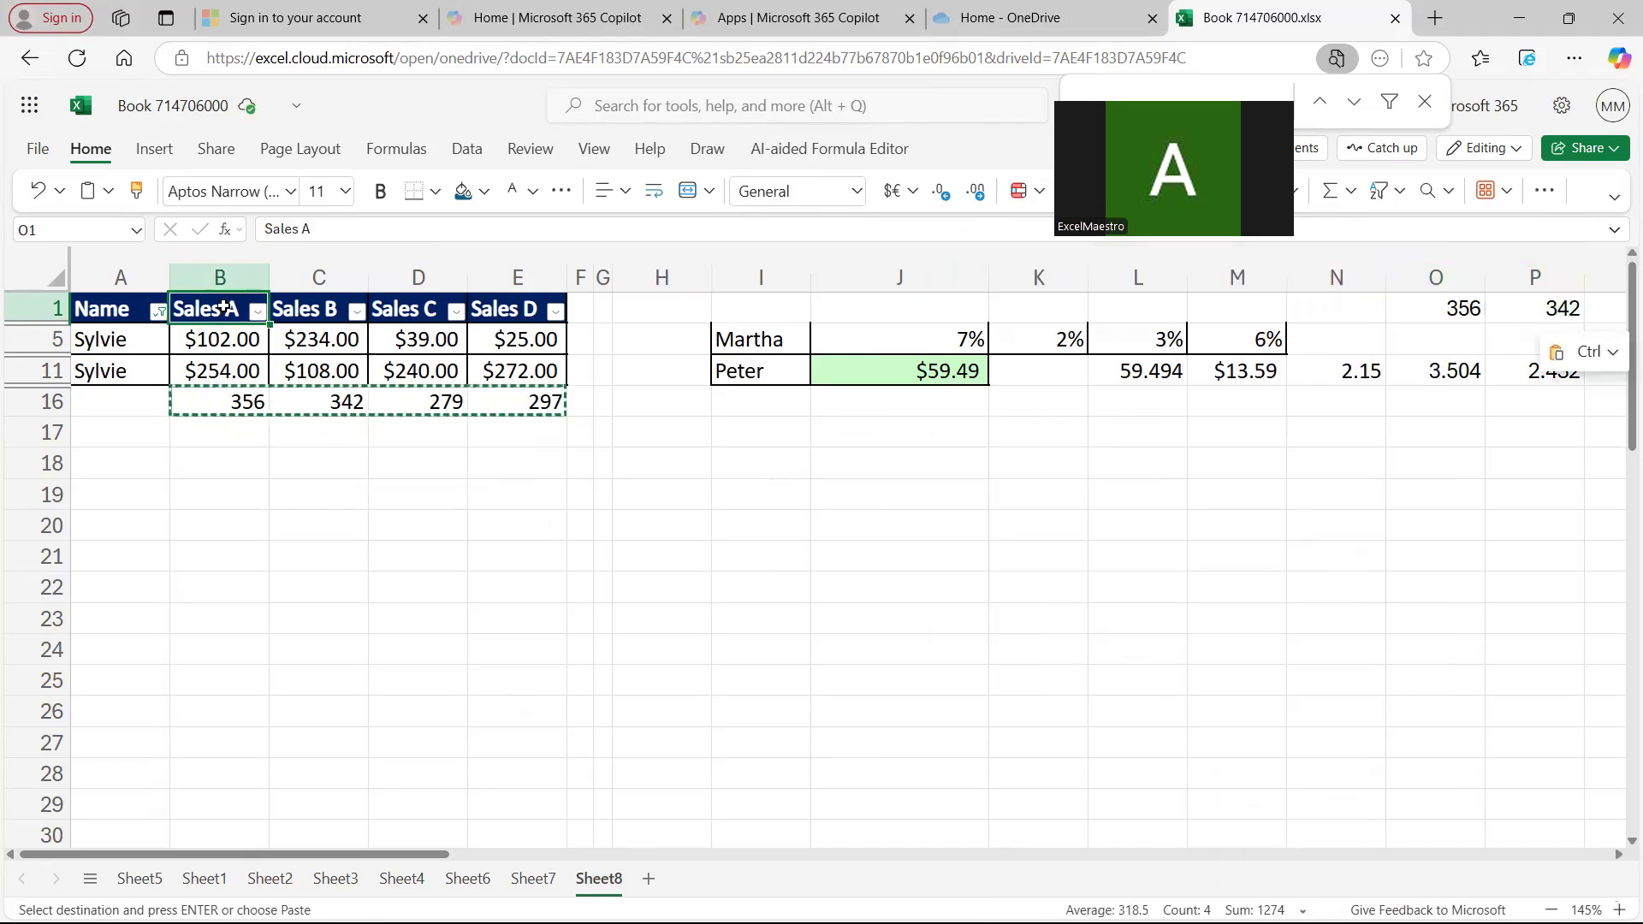
pyautogui.hotkey('ctrl', 'shift', 'l')
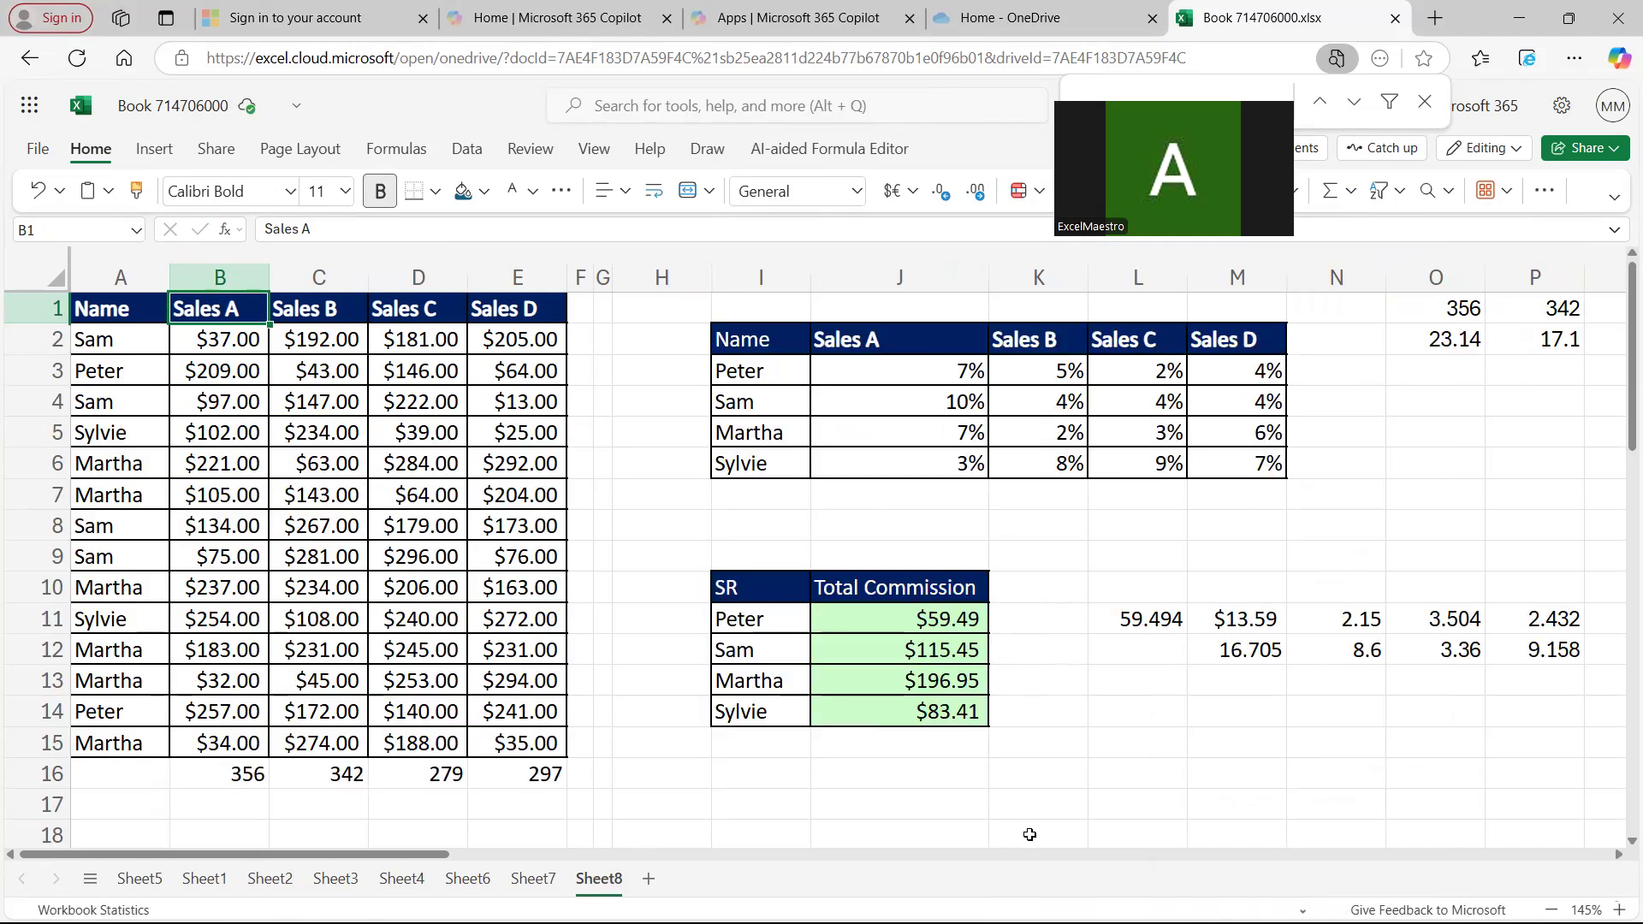
pyautogui.moveTo(222, 767); pyautogui.dragTo(532, 774)
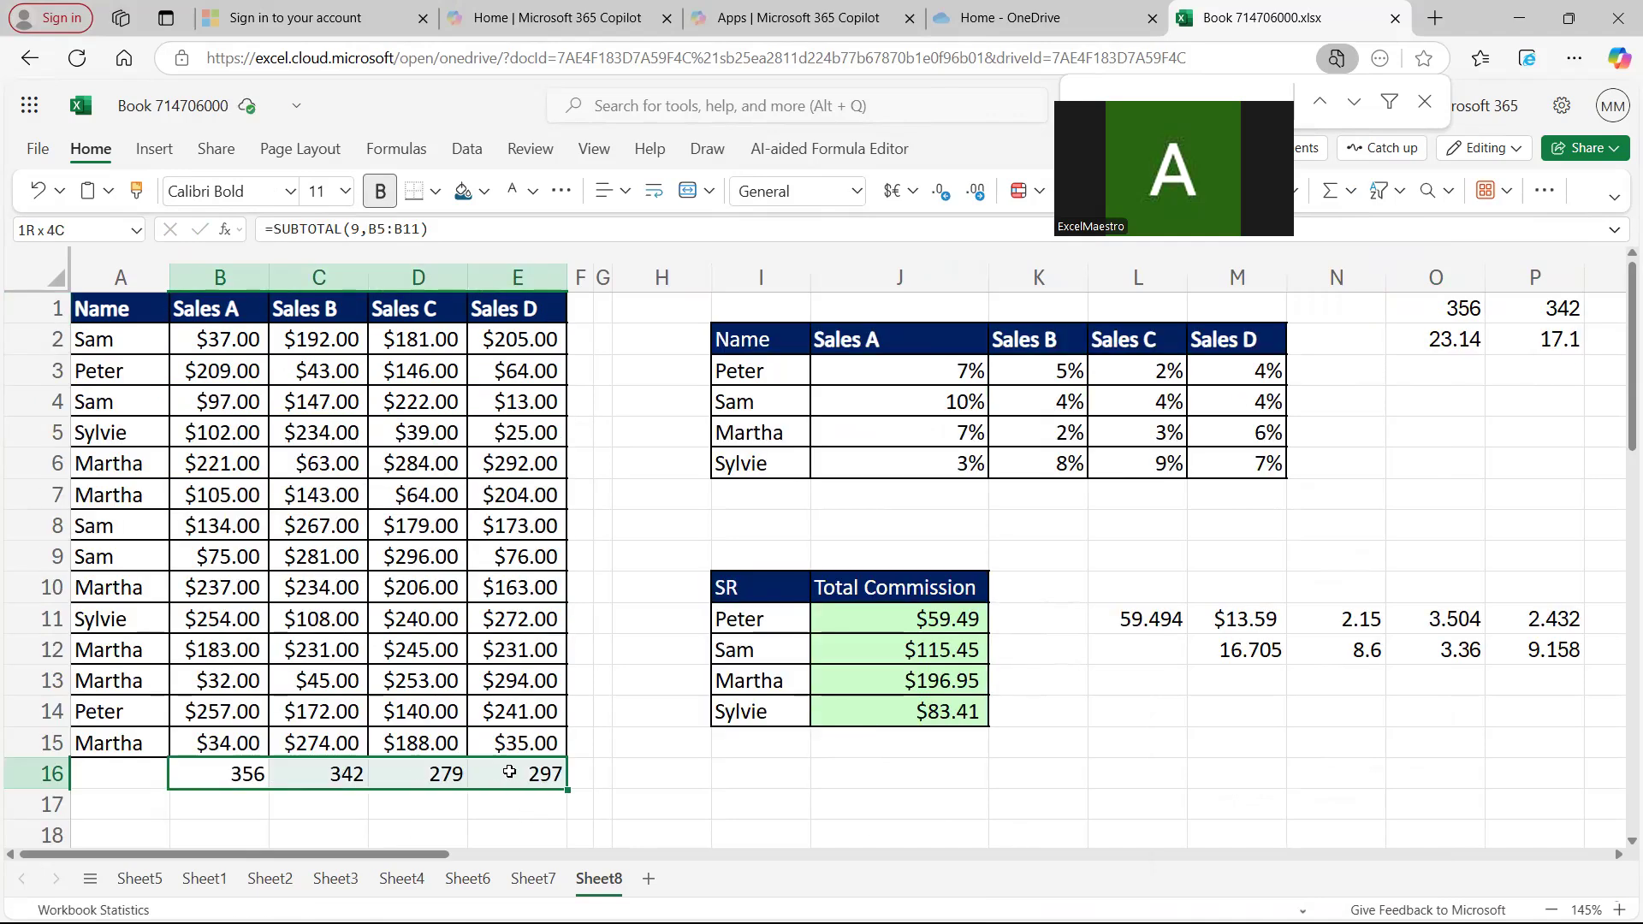
pyautogui.press('Delete')
# - Change the manual commission formula in O2 to =O1*J6 and fill it across to R2
pyautogui.moveTo(363, 861); pyautogui.dragTo(498, 861)
pyautogui.click(431, 463)
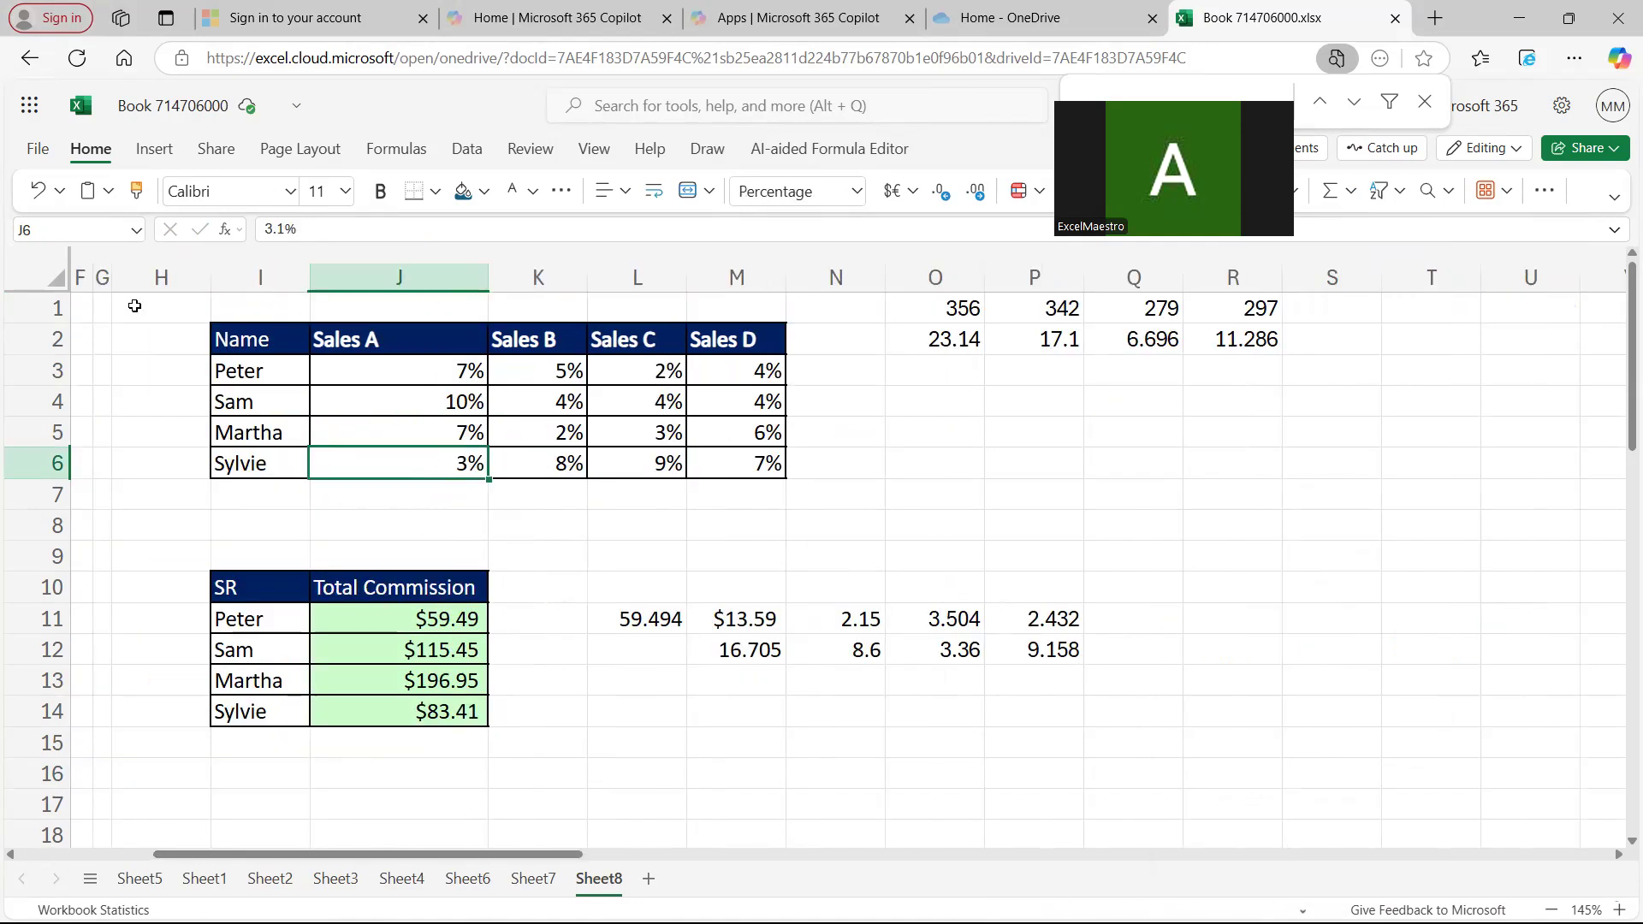
pyautogui.click(941, 343)
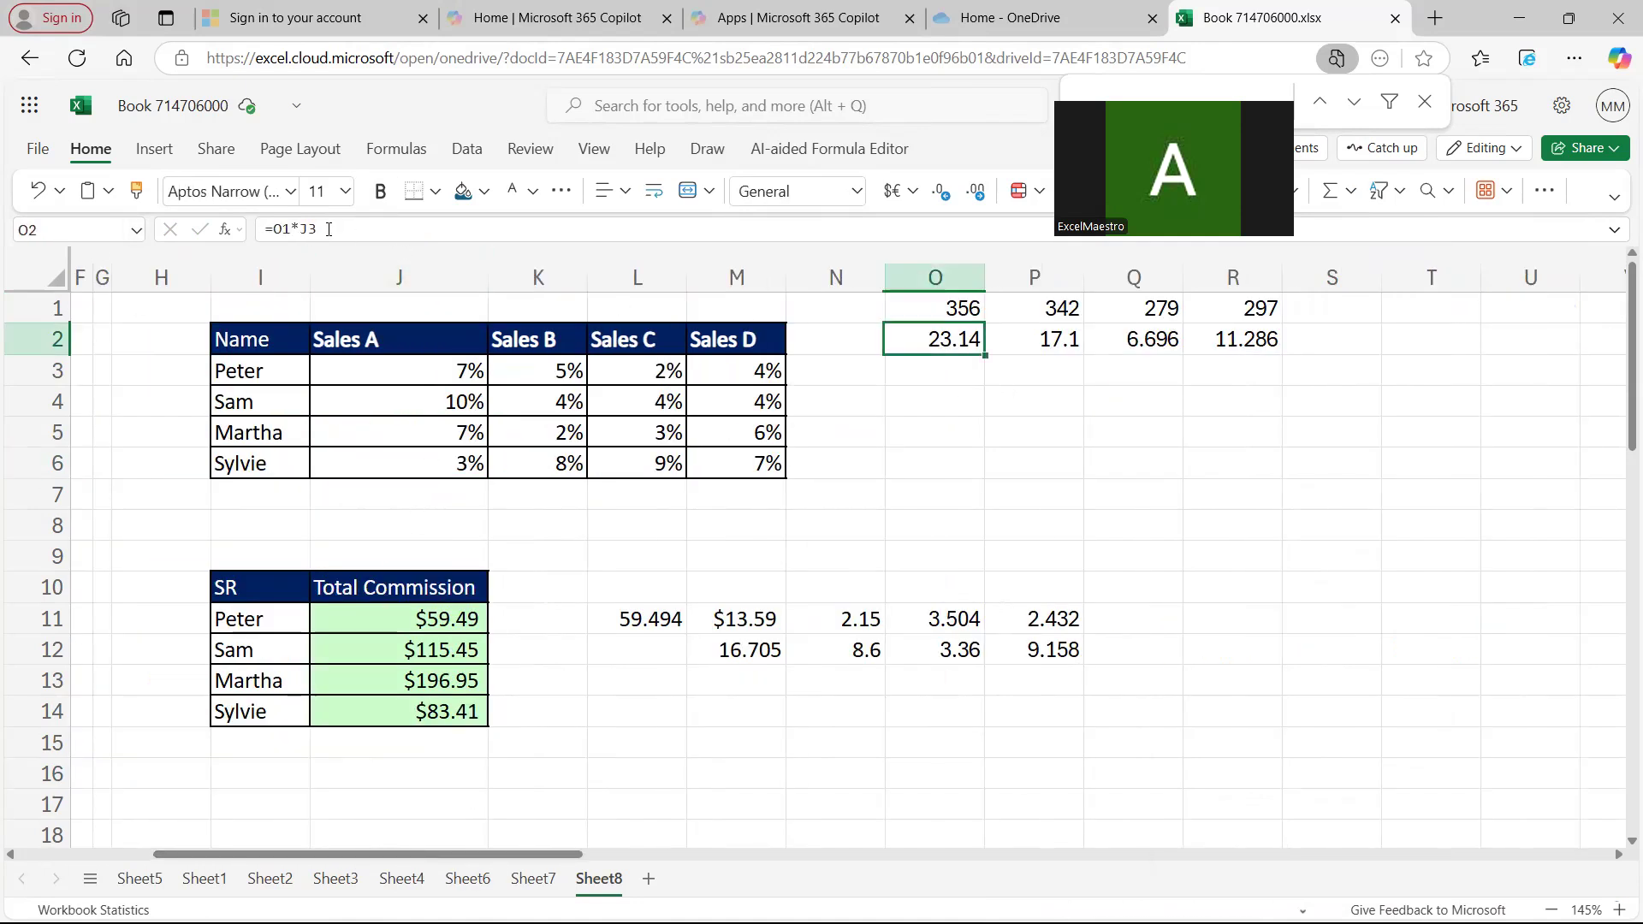
pyautogui.click(326, 229)
pyautogui.press('BackSpace')
pyautogui.write('6')
pyautogui.press('Return')
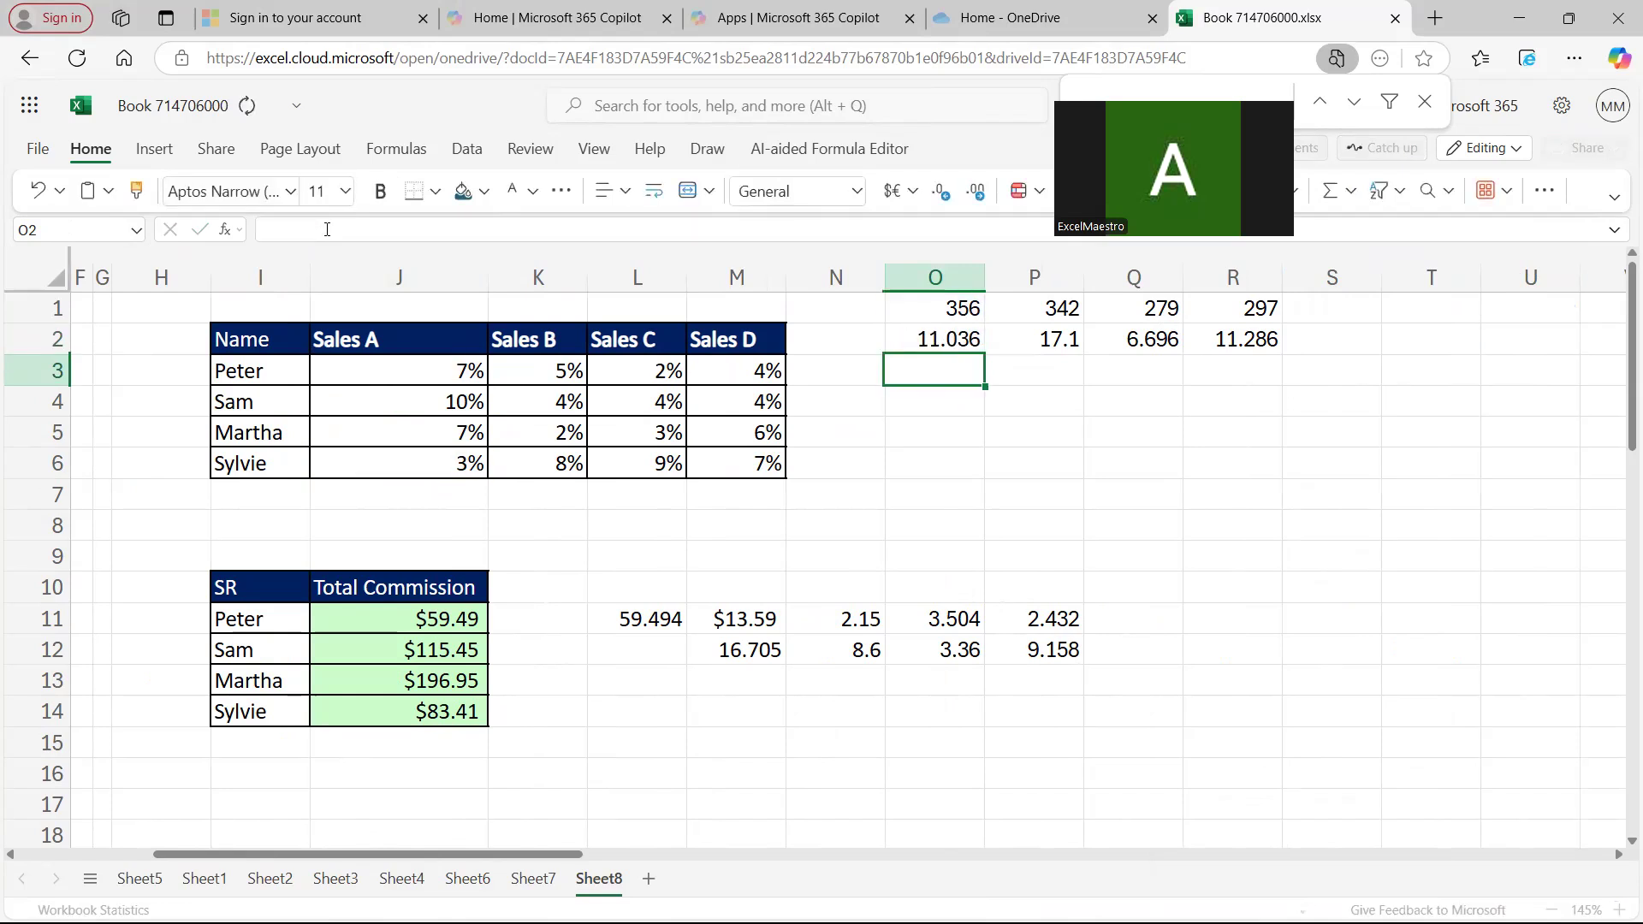
pyautogui.click(489, 703)
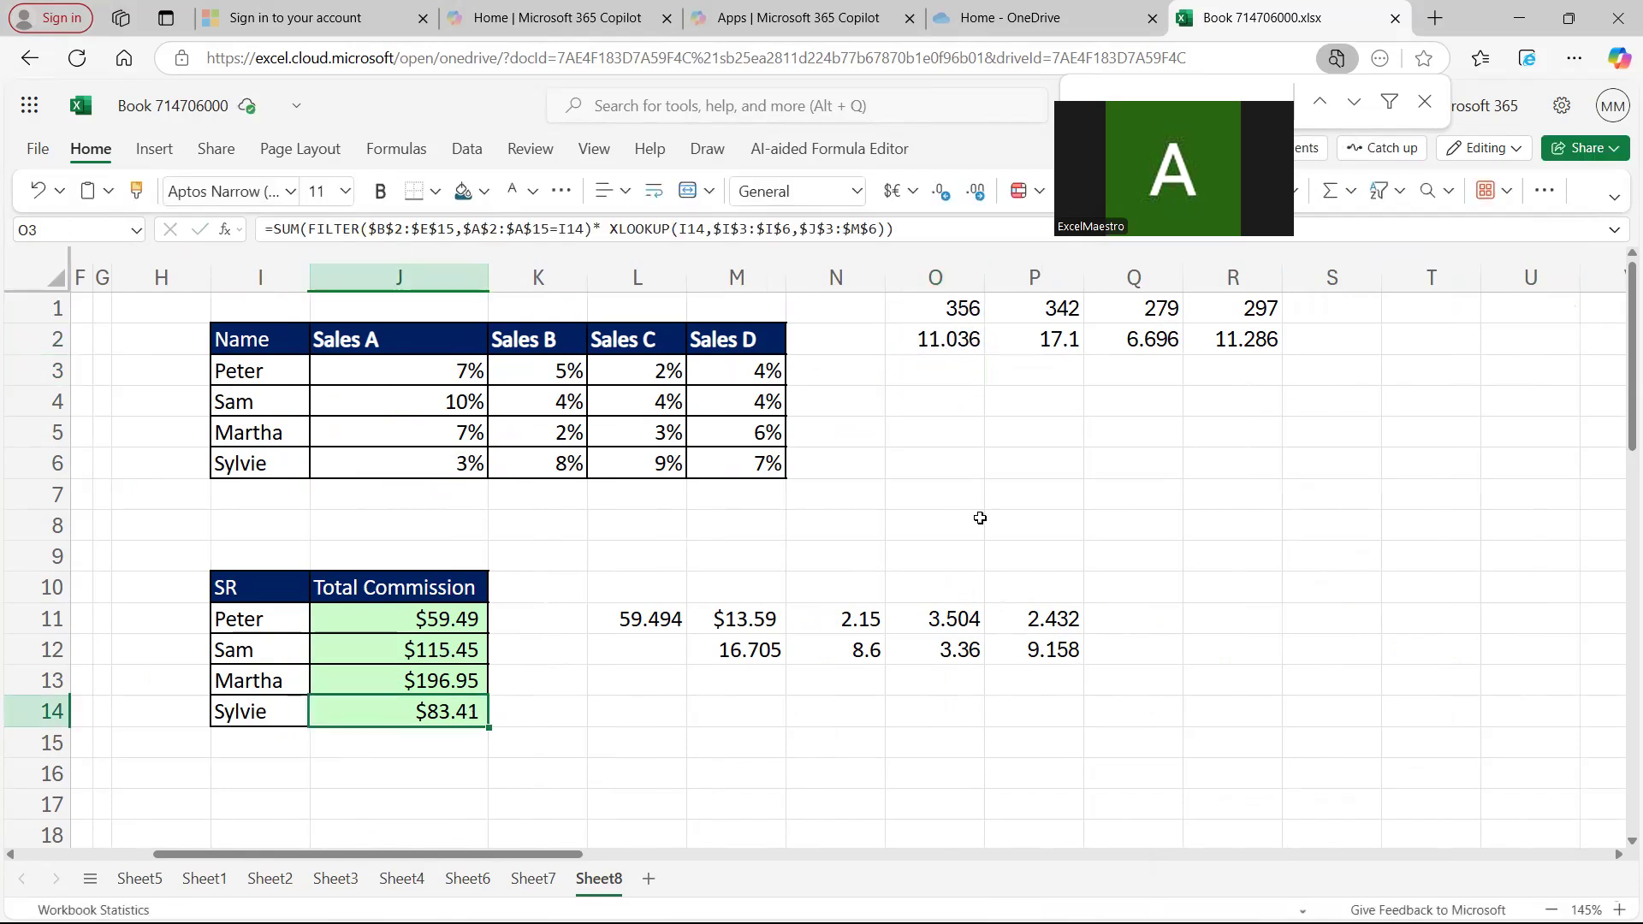
pyautogui.click(981, 349)
pyautogui.moveTo(986, 354); pyautogui.dragTo(1245, 349)
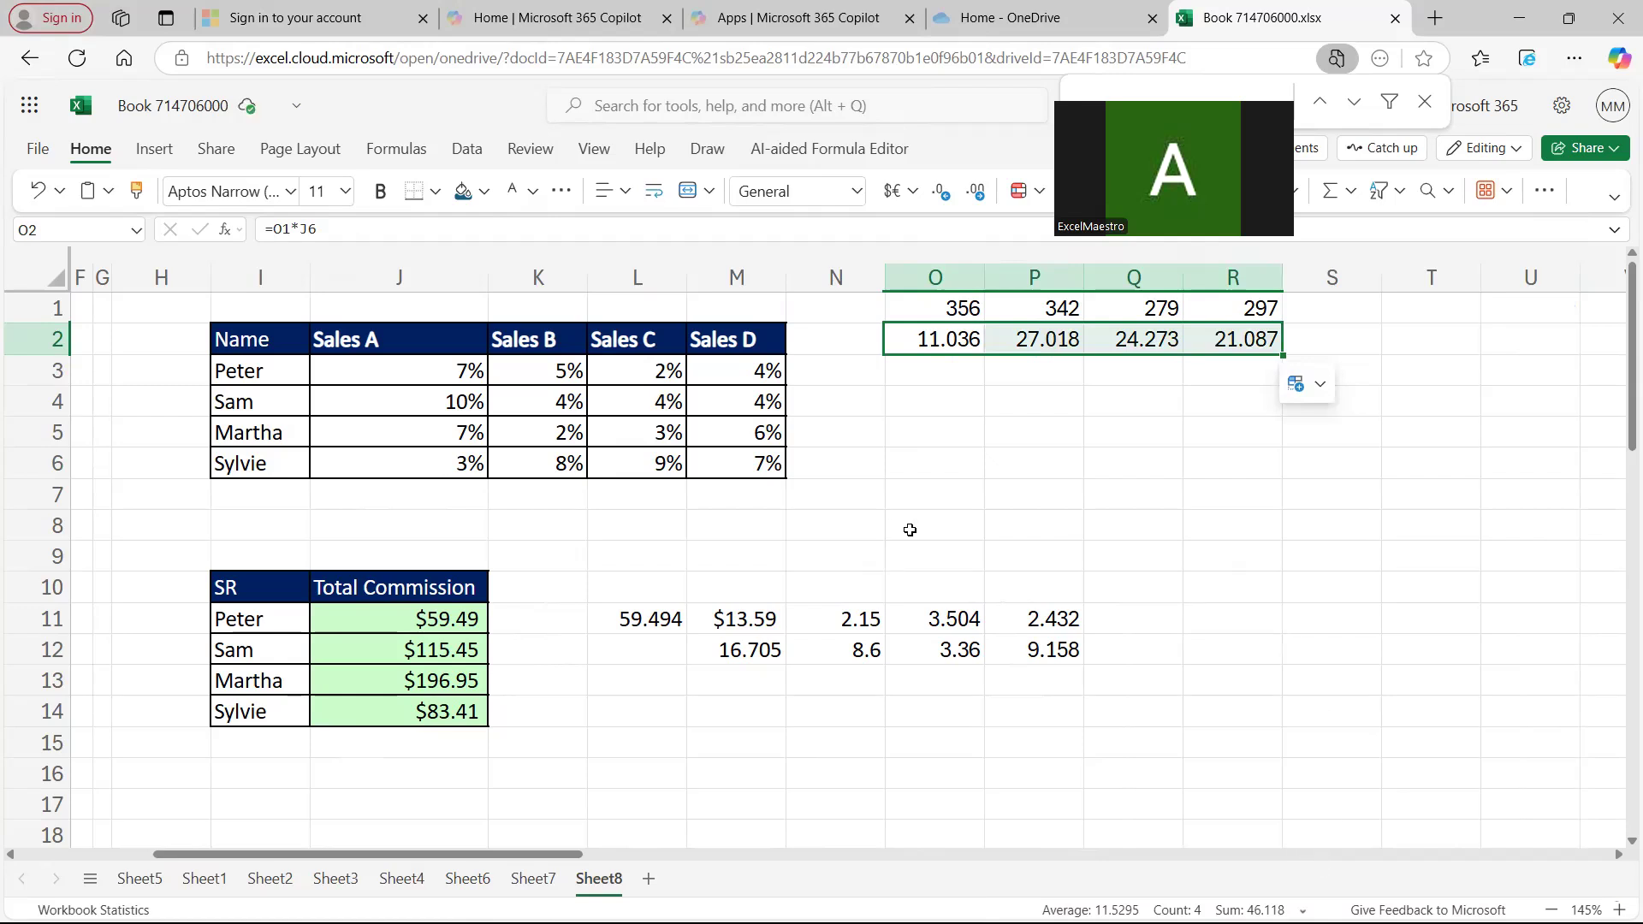
# - Check which subtotal and commission rate cells the manual formula in O2 multiplies
pyautogui.click(999, 463)
pyautogui.click(957, 341)
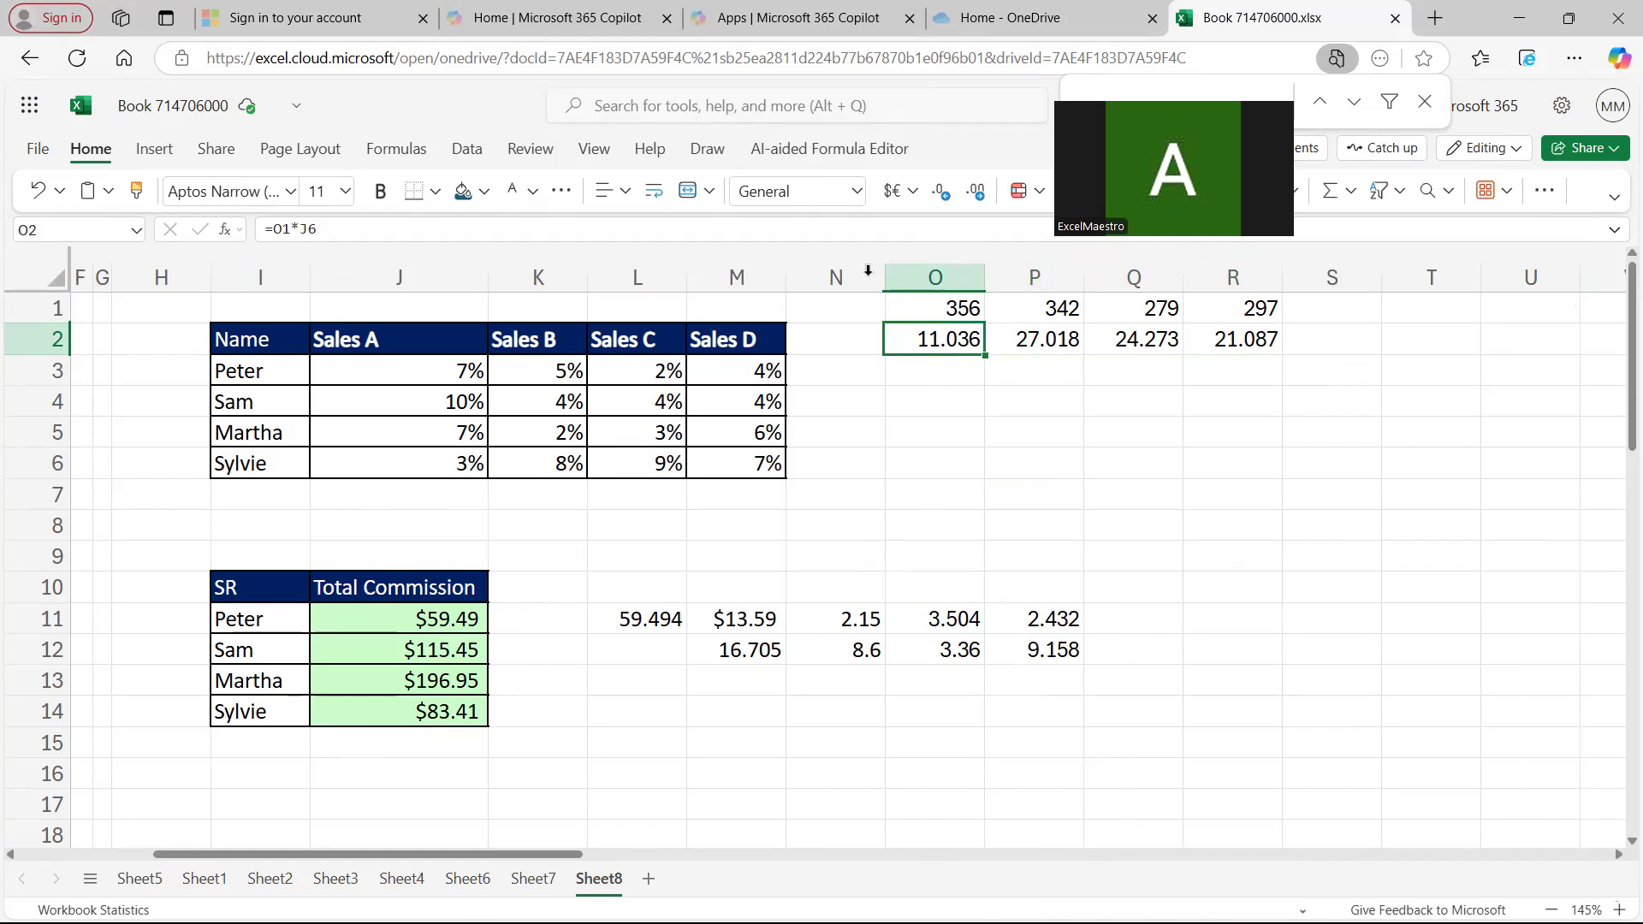
pyautogui.click(277, 229)
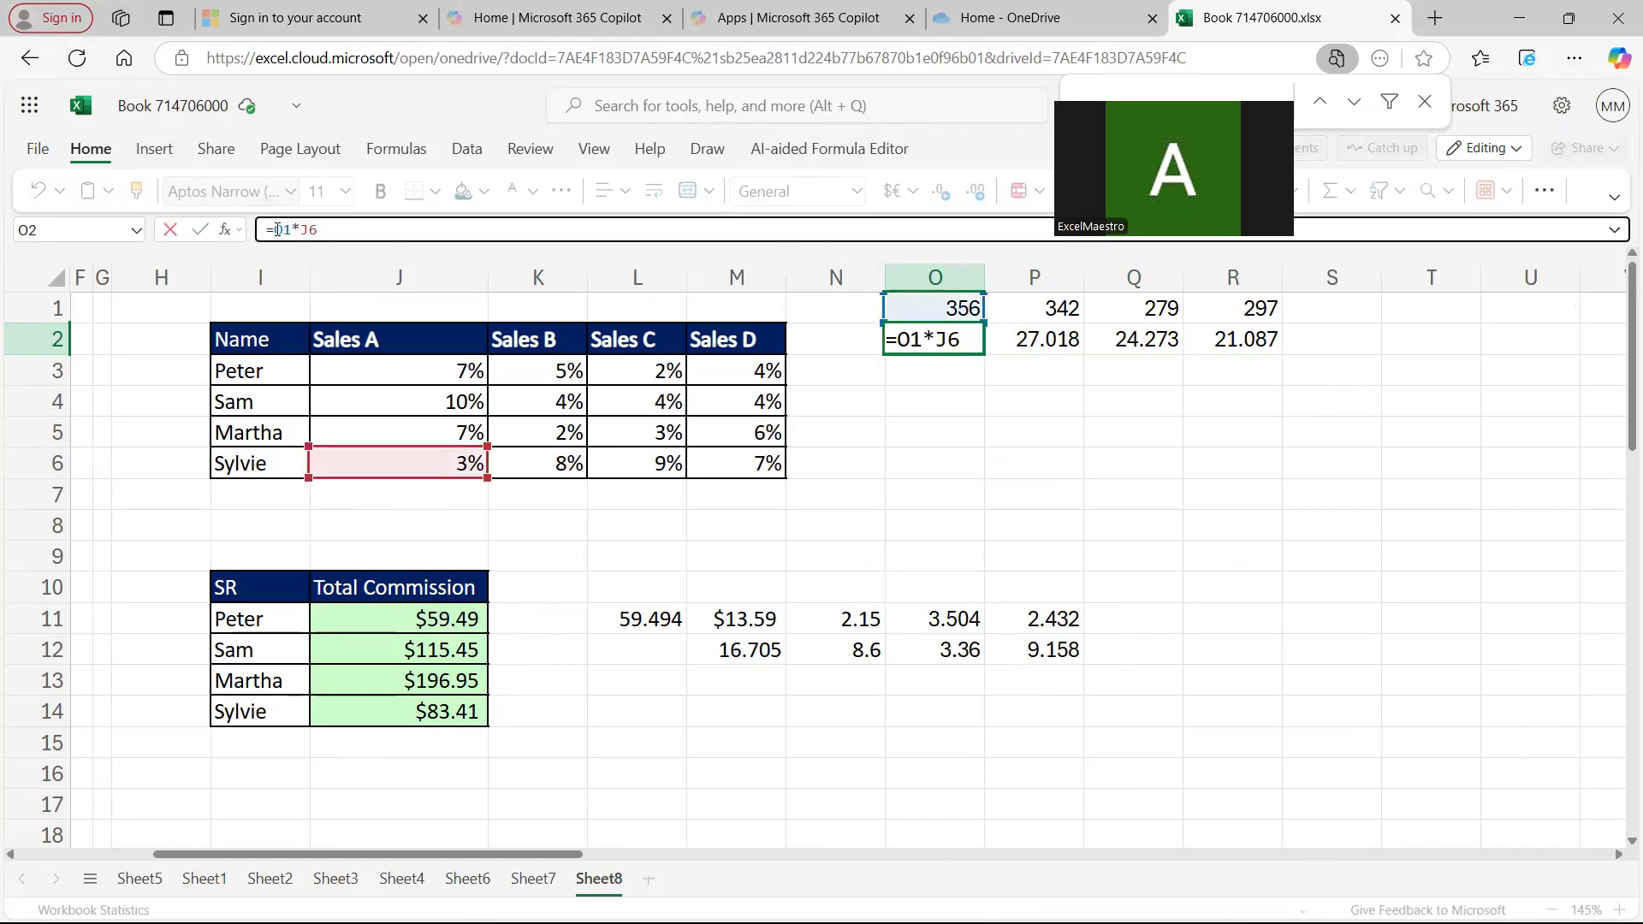
pyautogui.click(954, 308)
pyautogui.click(953, 339)
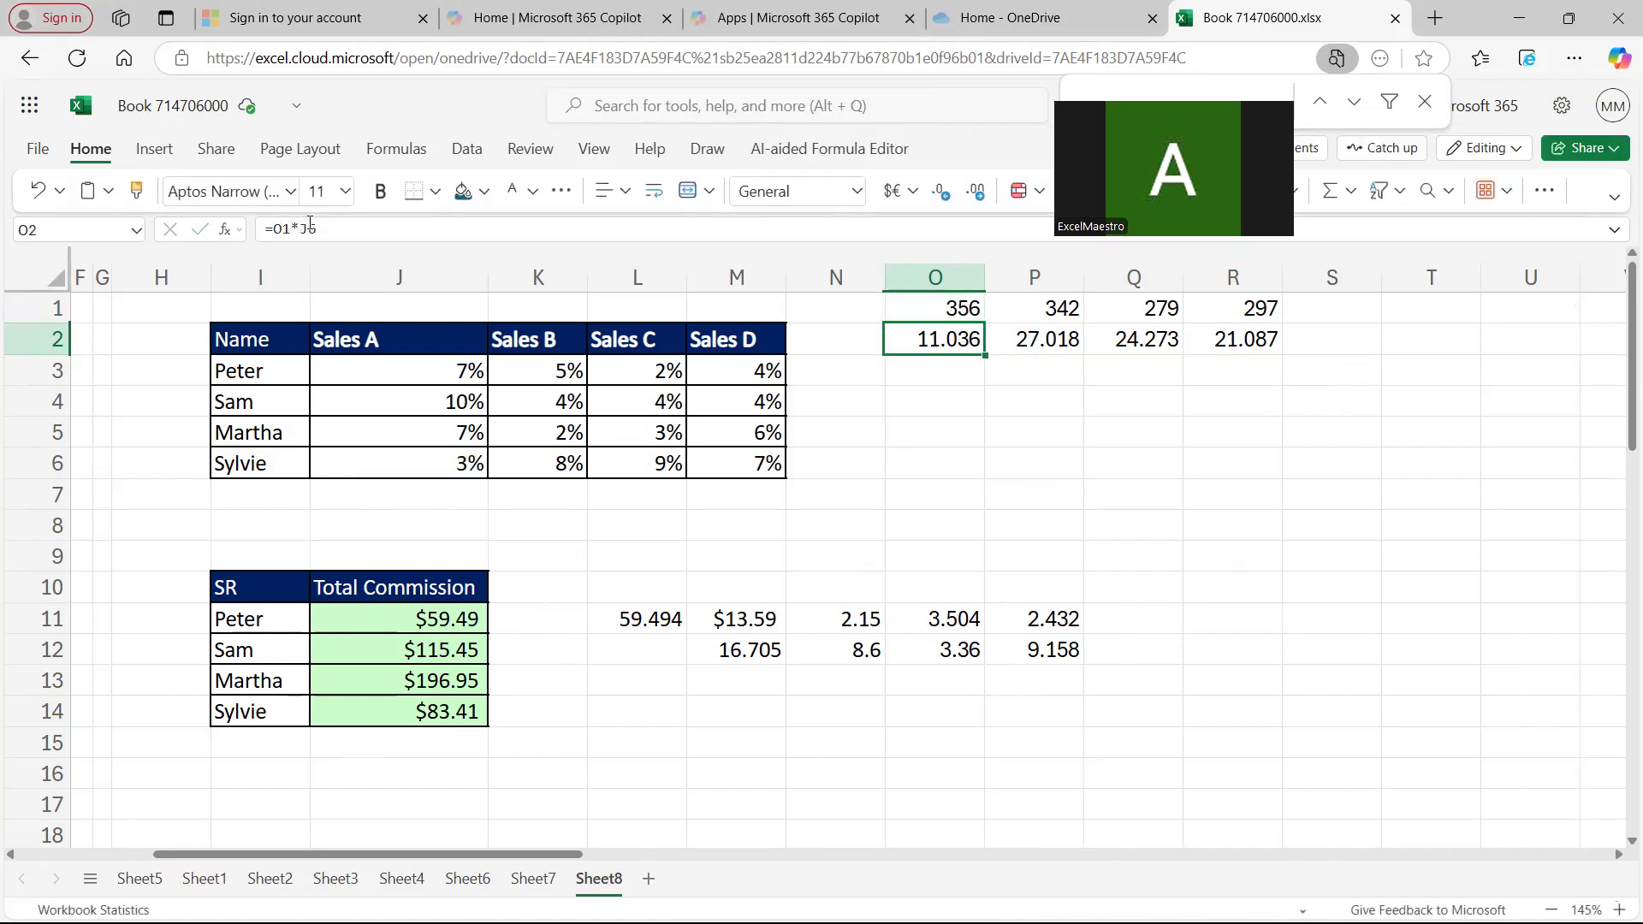
pyautogui.click(310, 227)
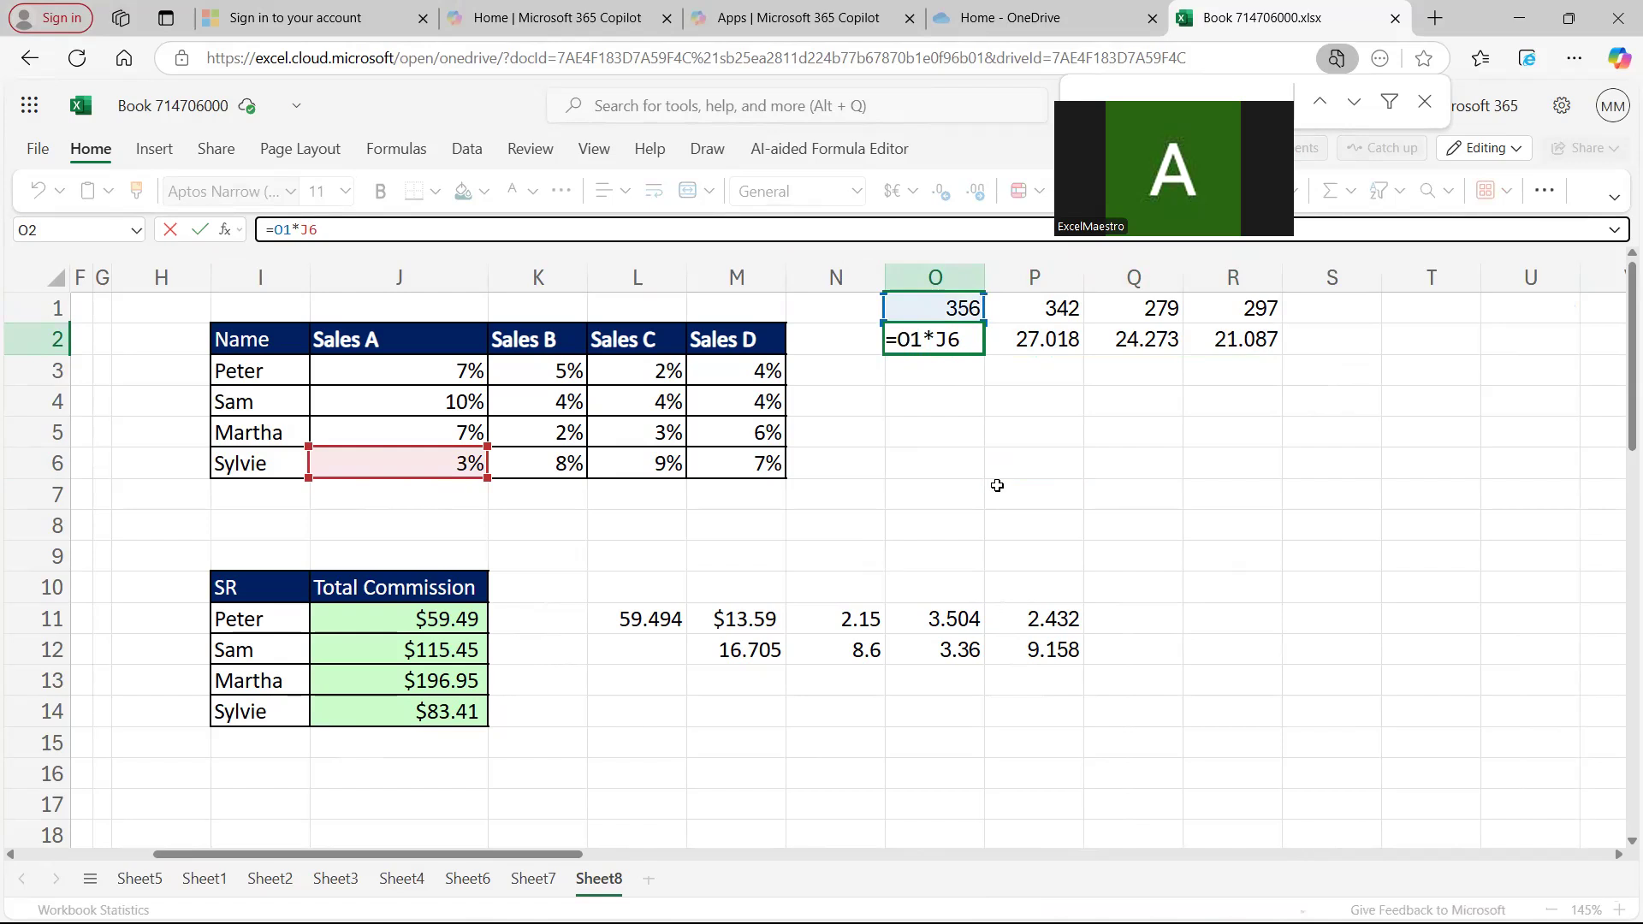
pyautogui.hotkey('ctrl', 'Return')
pyautogui.click(977, 410)
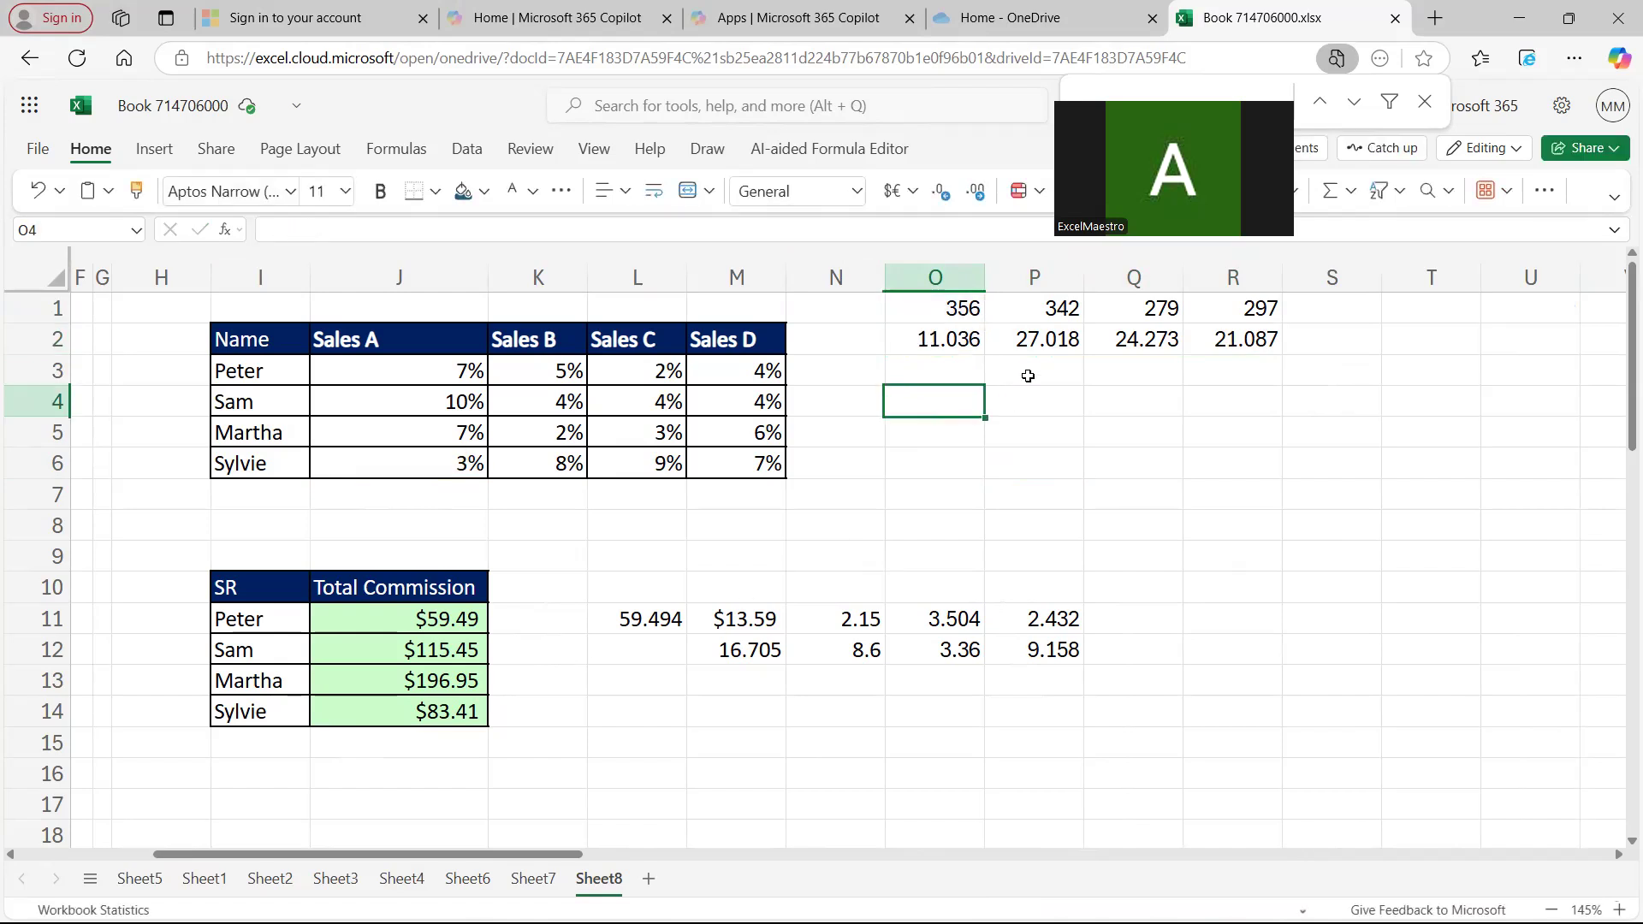
# - Compare the sum of O2:R2 with the total commission in J14 and recheck the subtotals in O1:R1
pyautogui.moveTo(945, 342); pyautogui.dragTo(1236, 342)
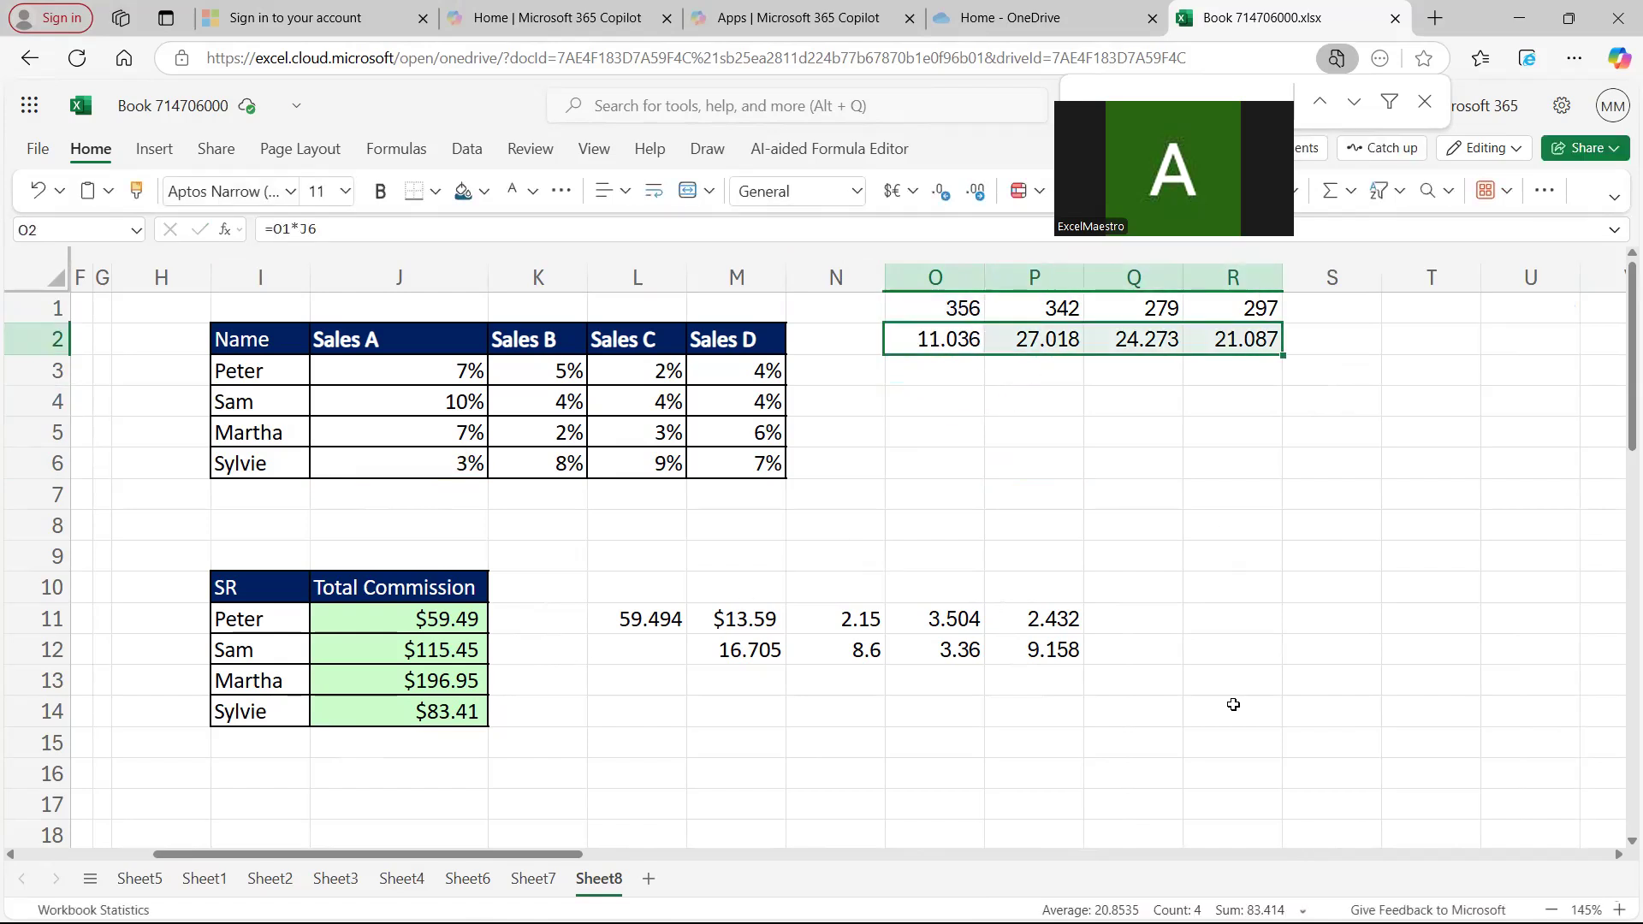
pyautogui.click(1035, 391)
pyautogui.moveTo(951, 335); pyautogui.dragTo(1241, 340)
pyautogui.click(1008, 424)
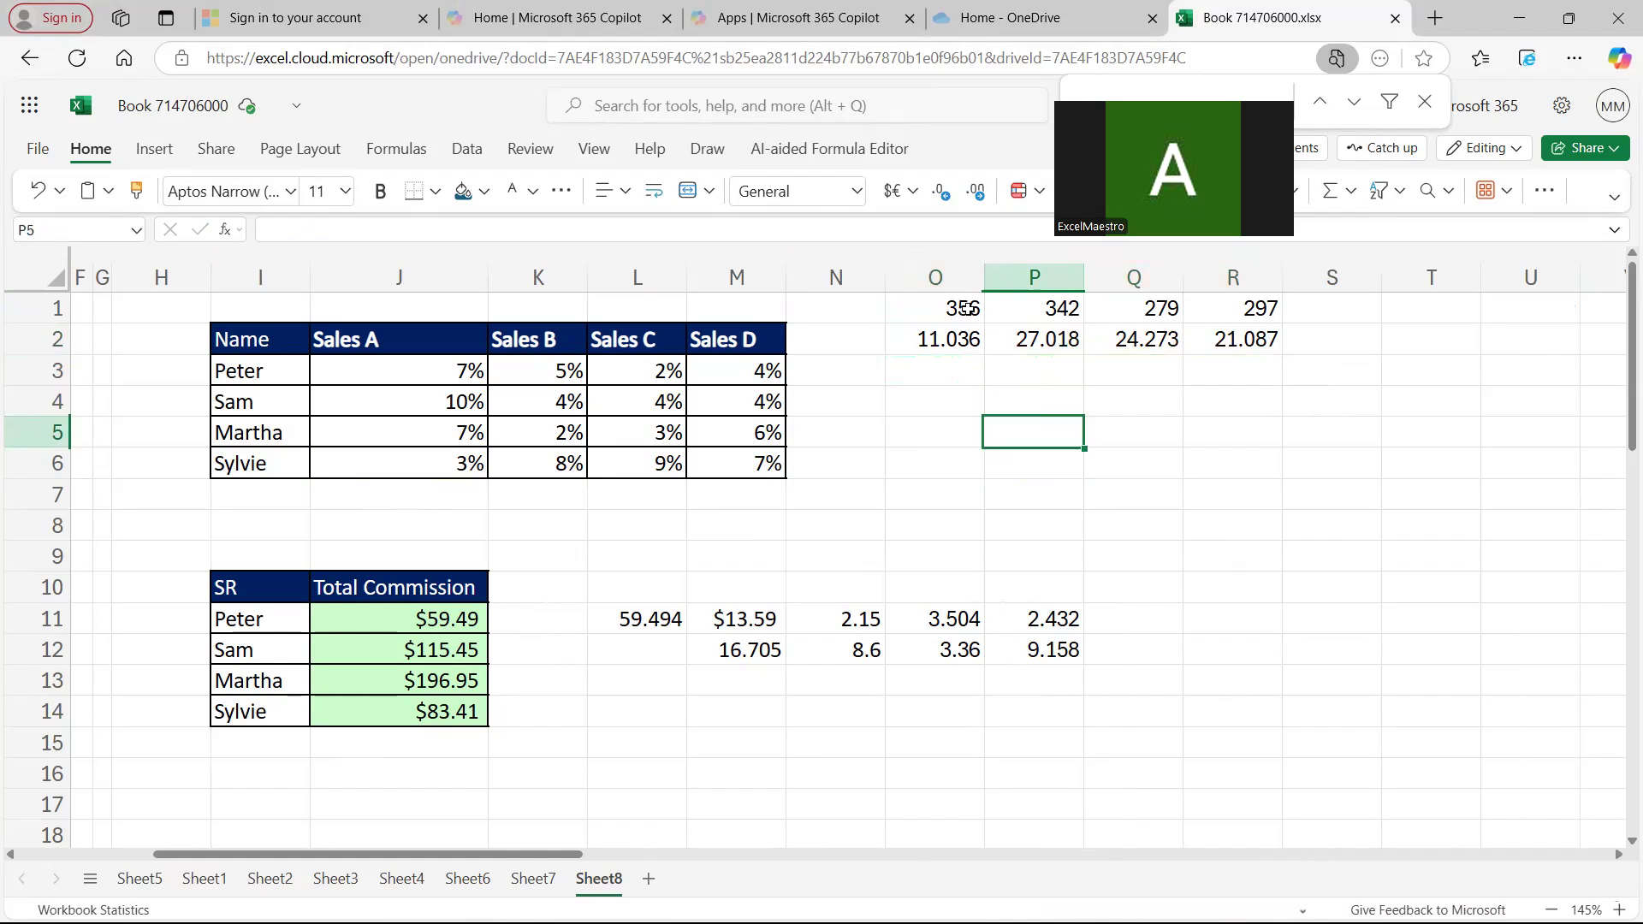
pyautogui.click(966, 309)
pyautogui.moveTo(966, 309); pyautogui.dragTo(1240, 308)
pyautogui.click(935, 339)
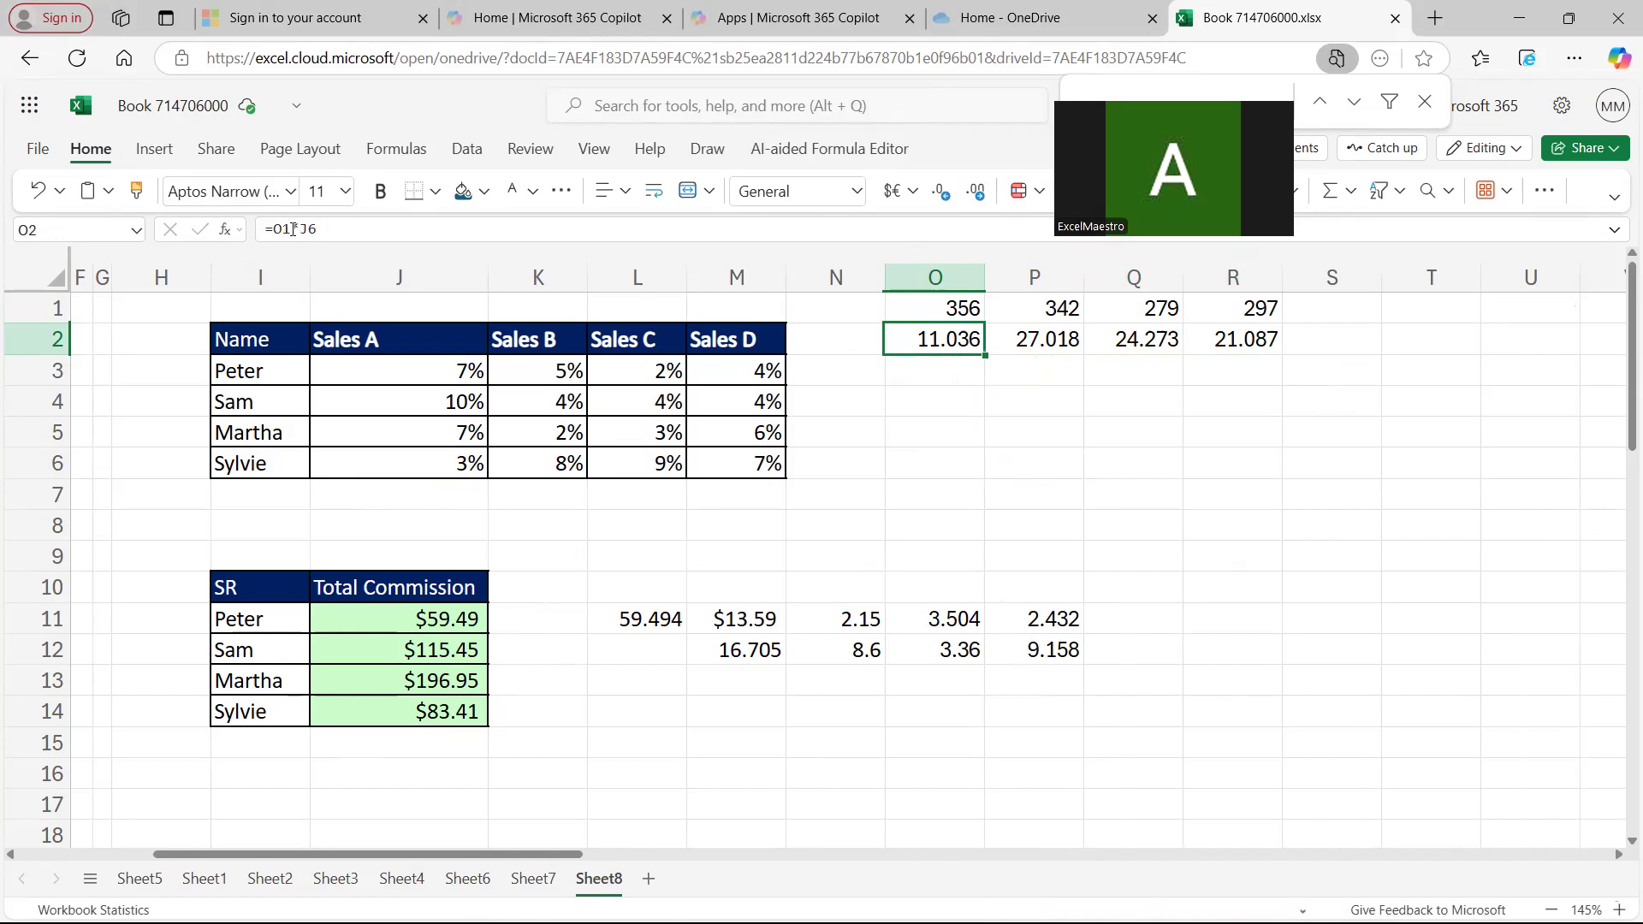
pyautogui.click(293, 228)
pyautogui.press('Escape')
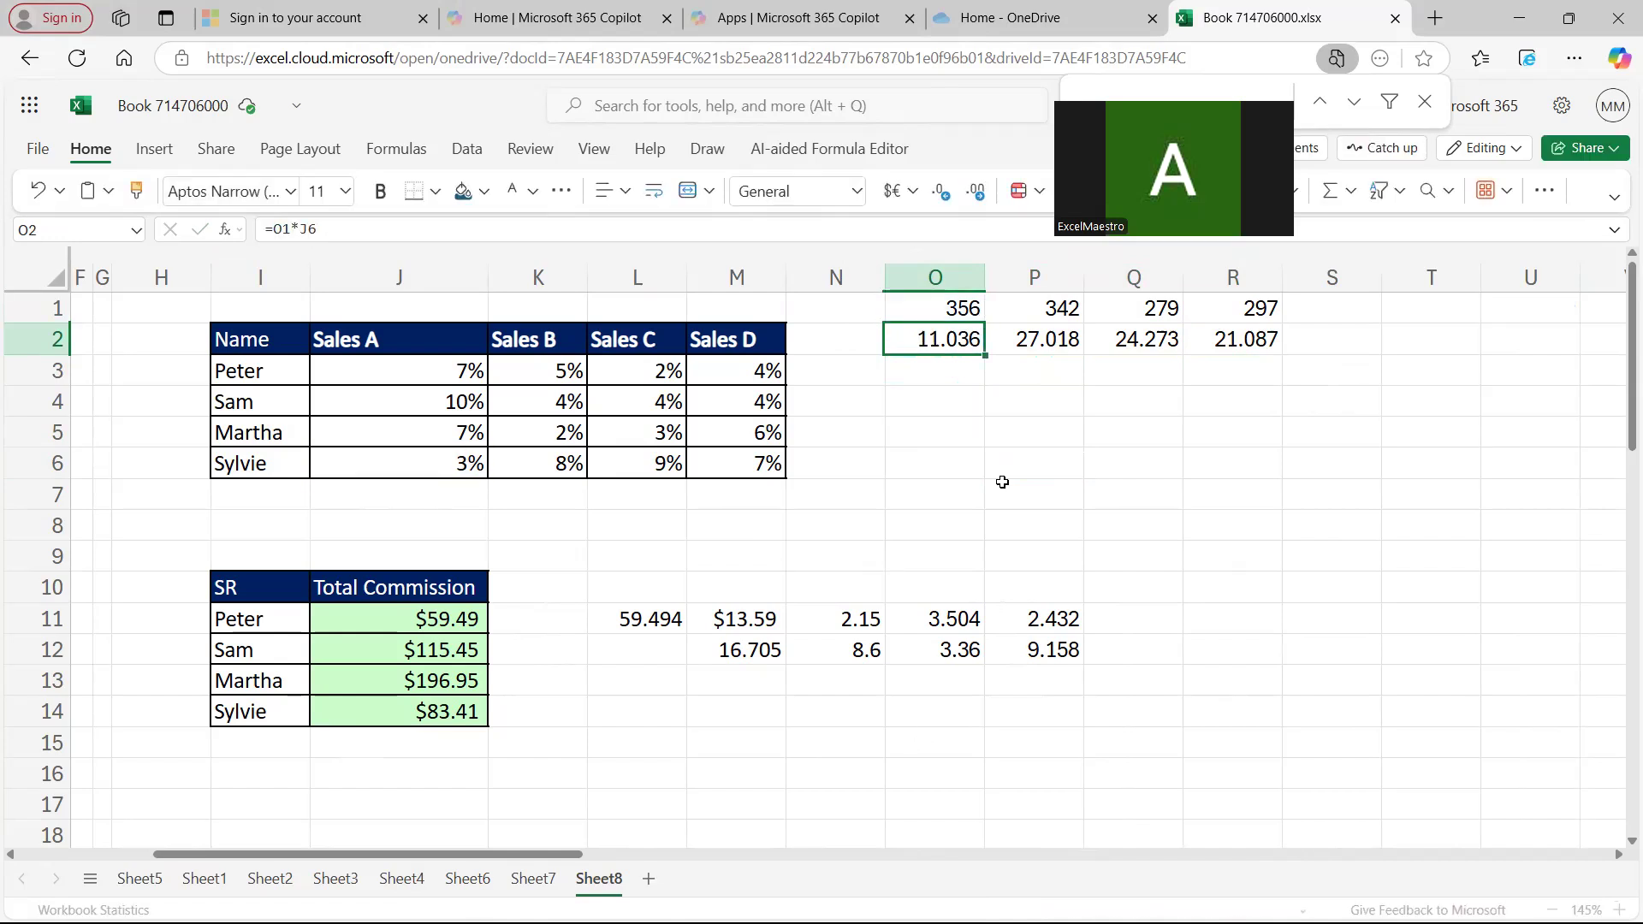
pyautogui.moveTo(948, 339); pyautogui.dragTo(1231, 340)
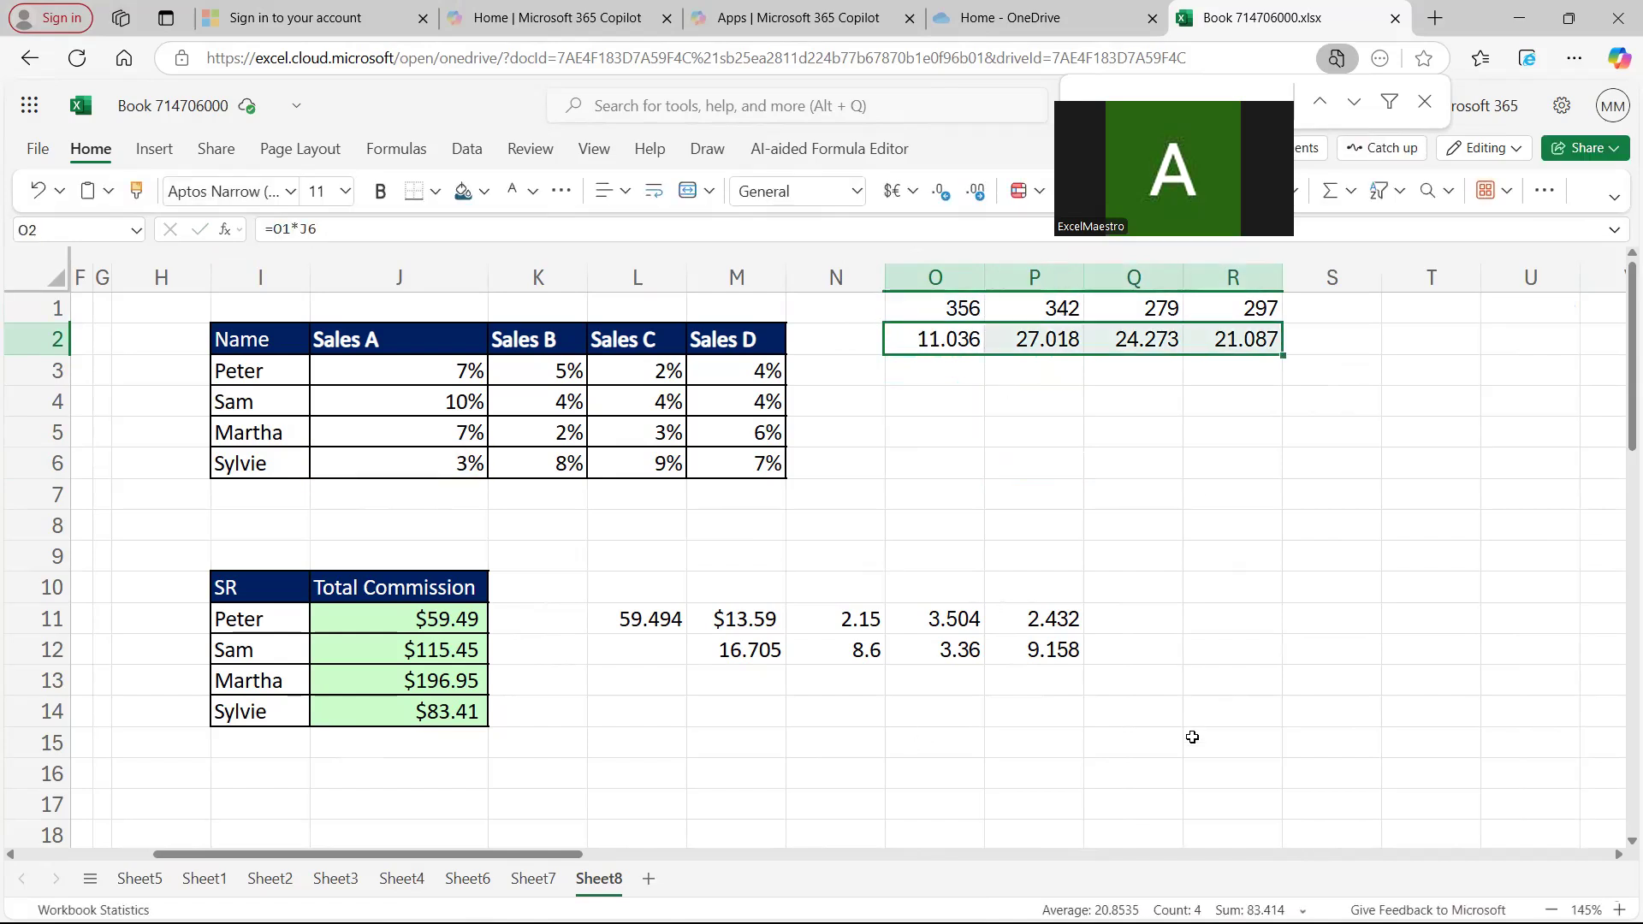
# - Filter the sales table by Name to show only the sales rep listed in I13
pyautogui.click(420, 681)
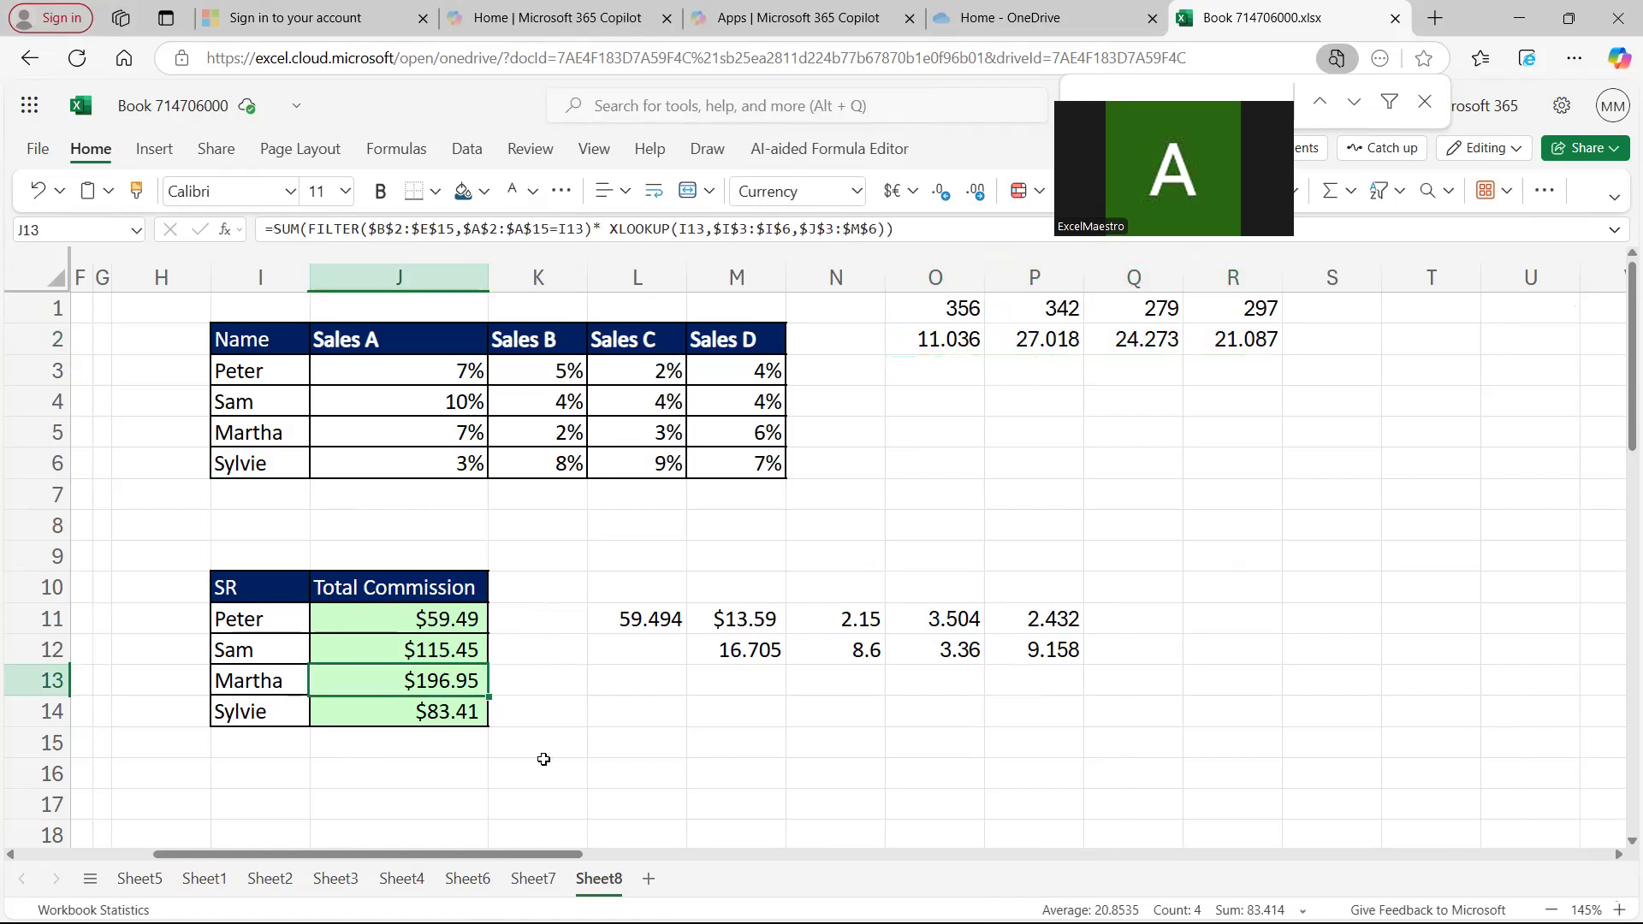
pyautogui.moveTo(308, 855); pyautogui.dragTo(177, 855)
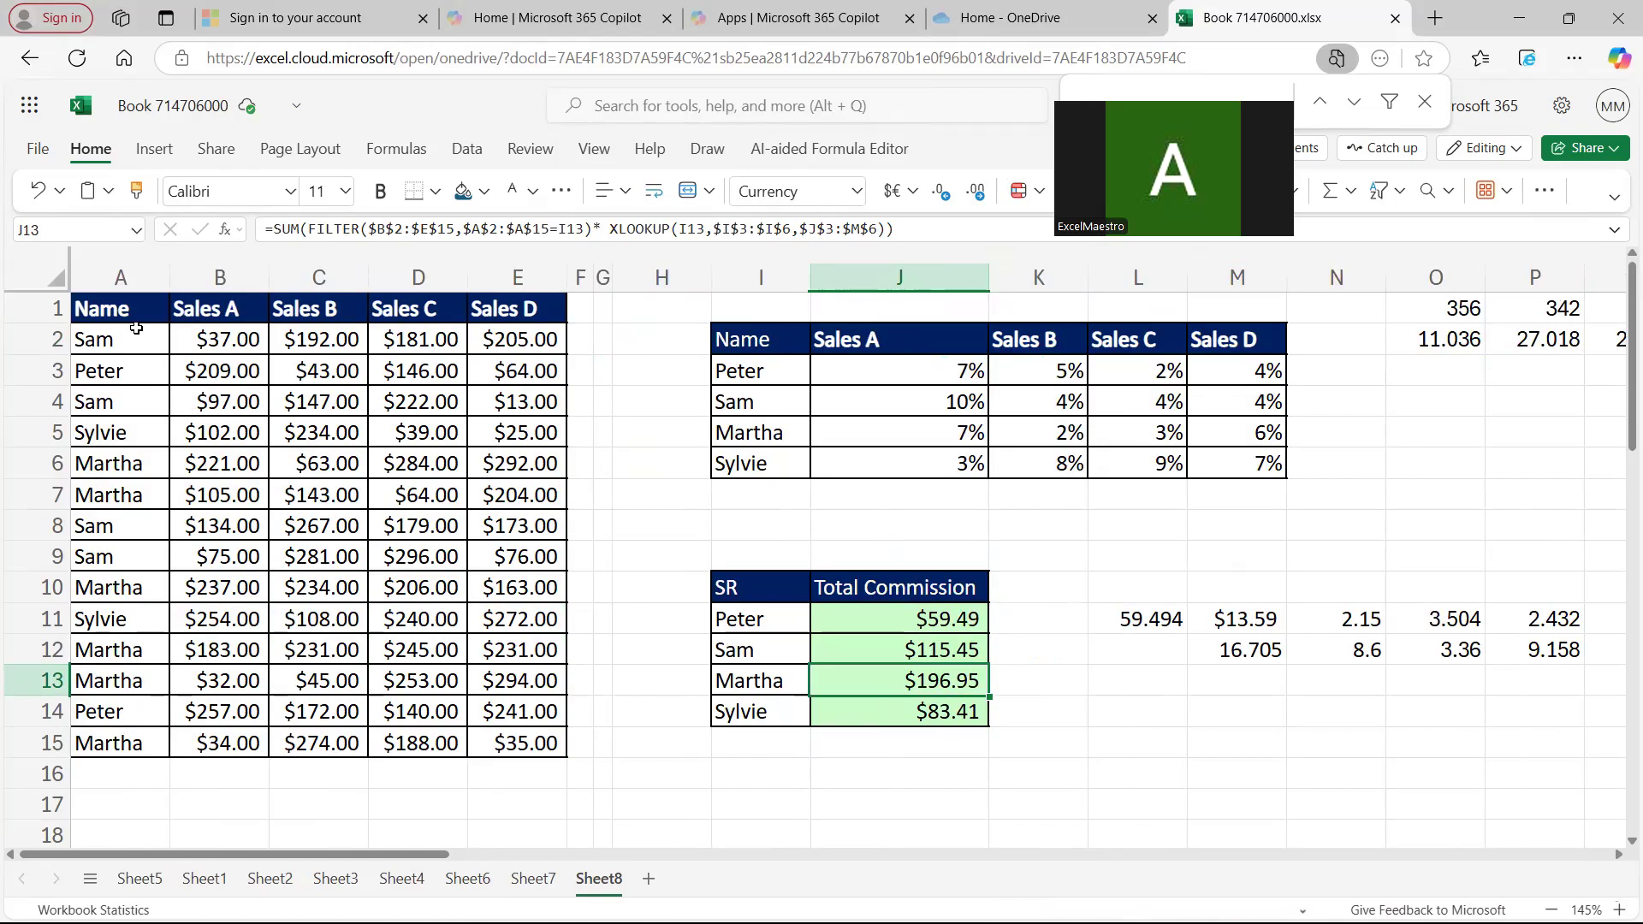
pyautogui.click(135, 317)
pyautogui.hotkey('ctrl', 'shift', 'l')
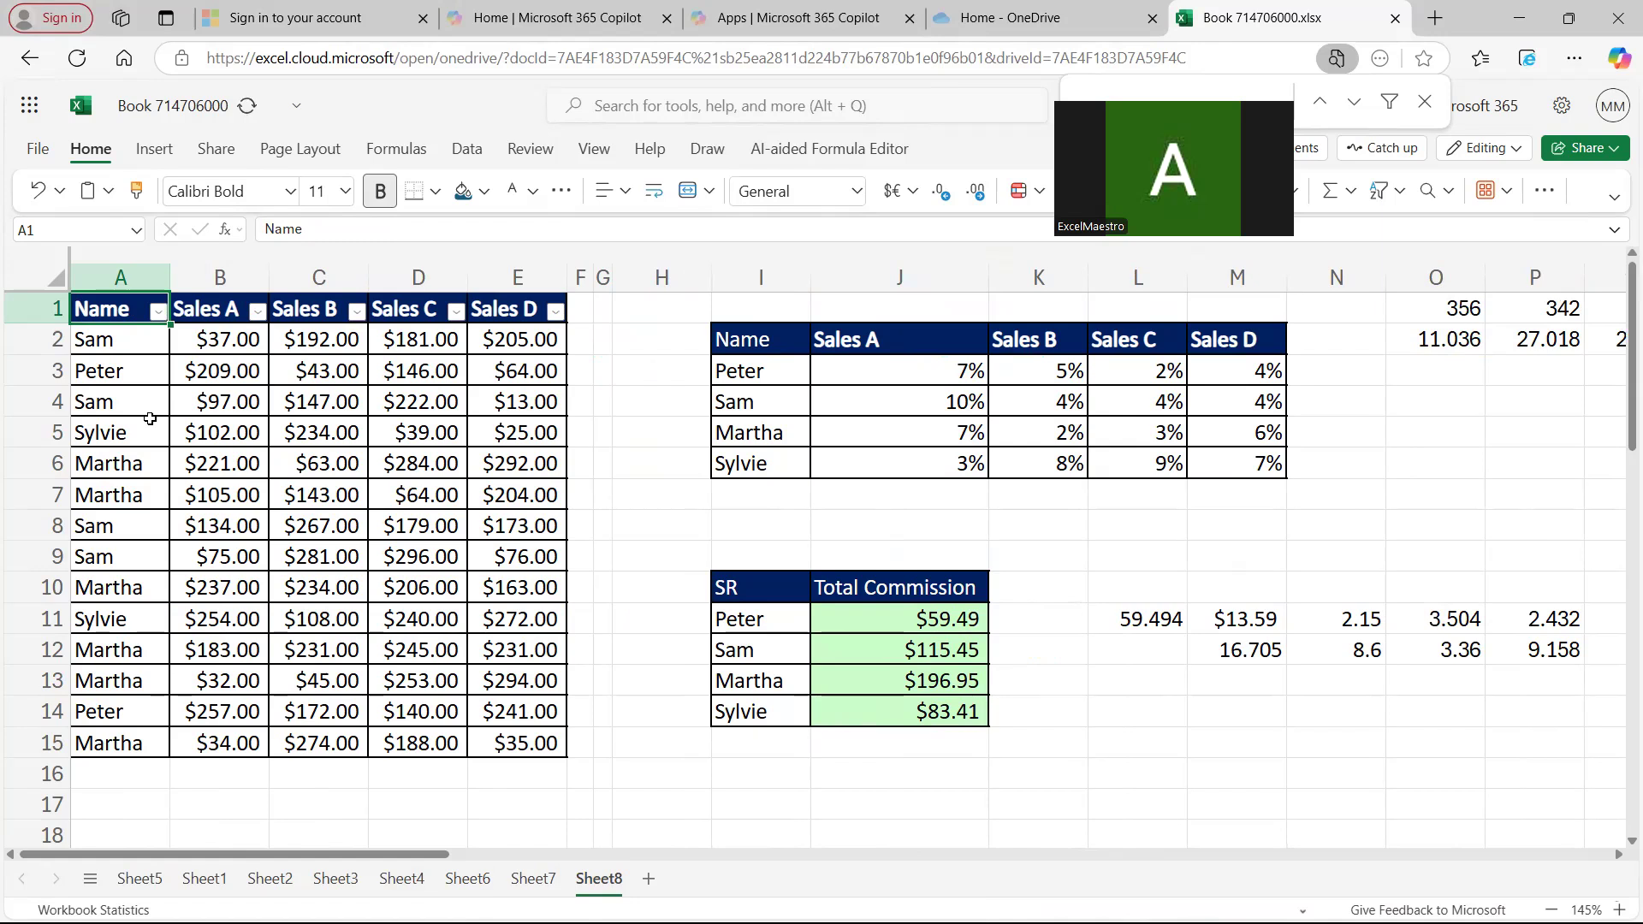
pyautogui.click(158, 312)
pyautogui.click(221, 657)
pyautogui.click(255, 688)
pyautogui.click(259, 882)
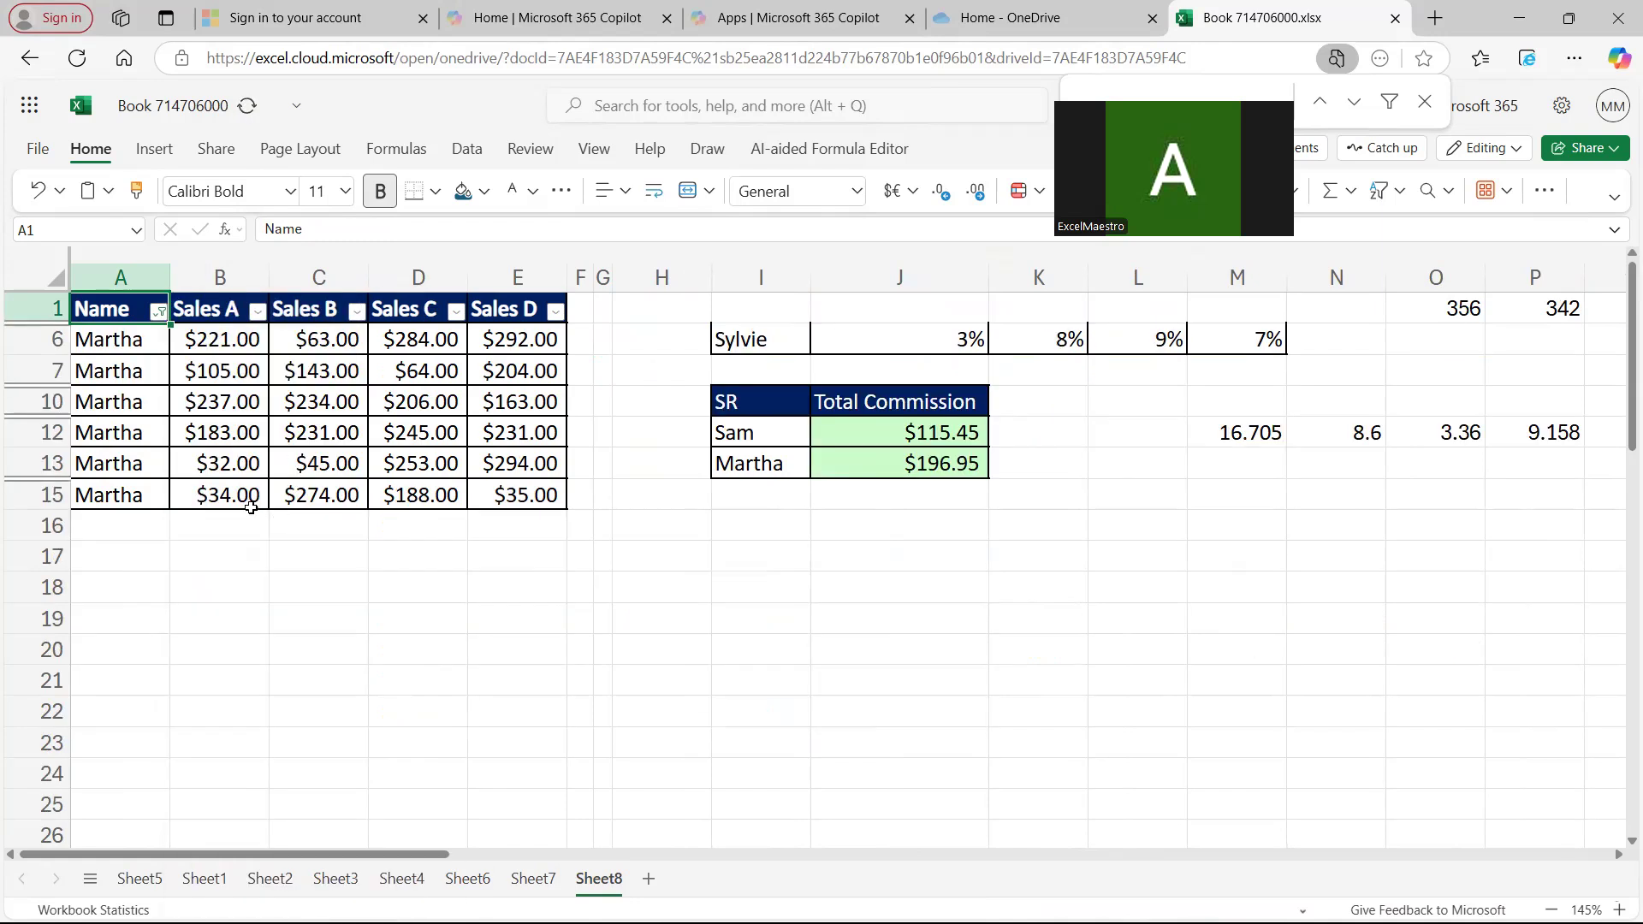
# - Enter =SUBTOTAL(9,B6:B15) in B16 to sum the filtered Sales A amounts
pyautogui.click(193, 524)
pyautogui.write('=sub')
pyautogui.click(259, 601)
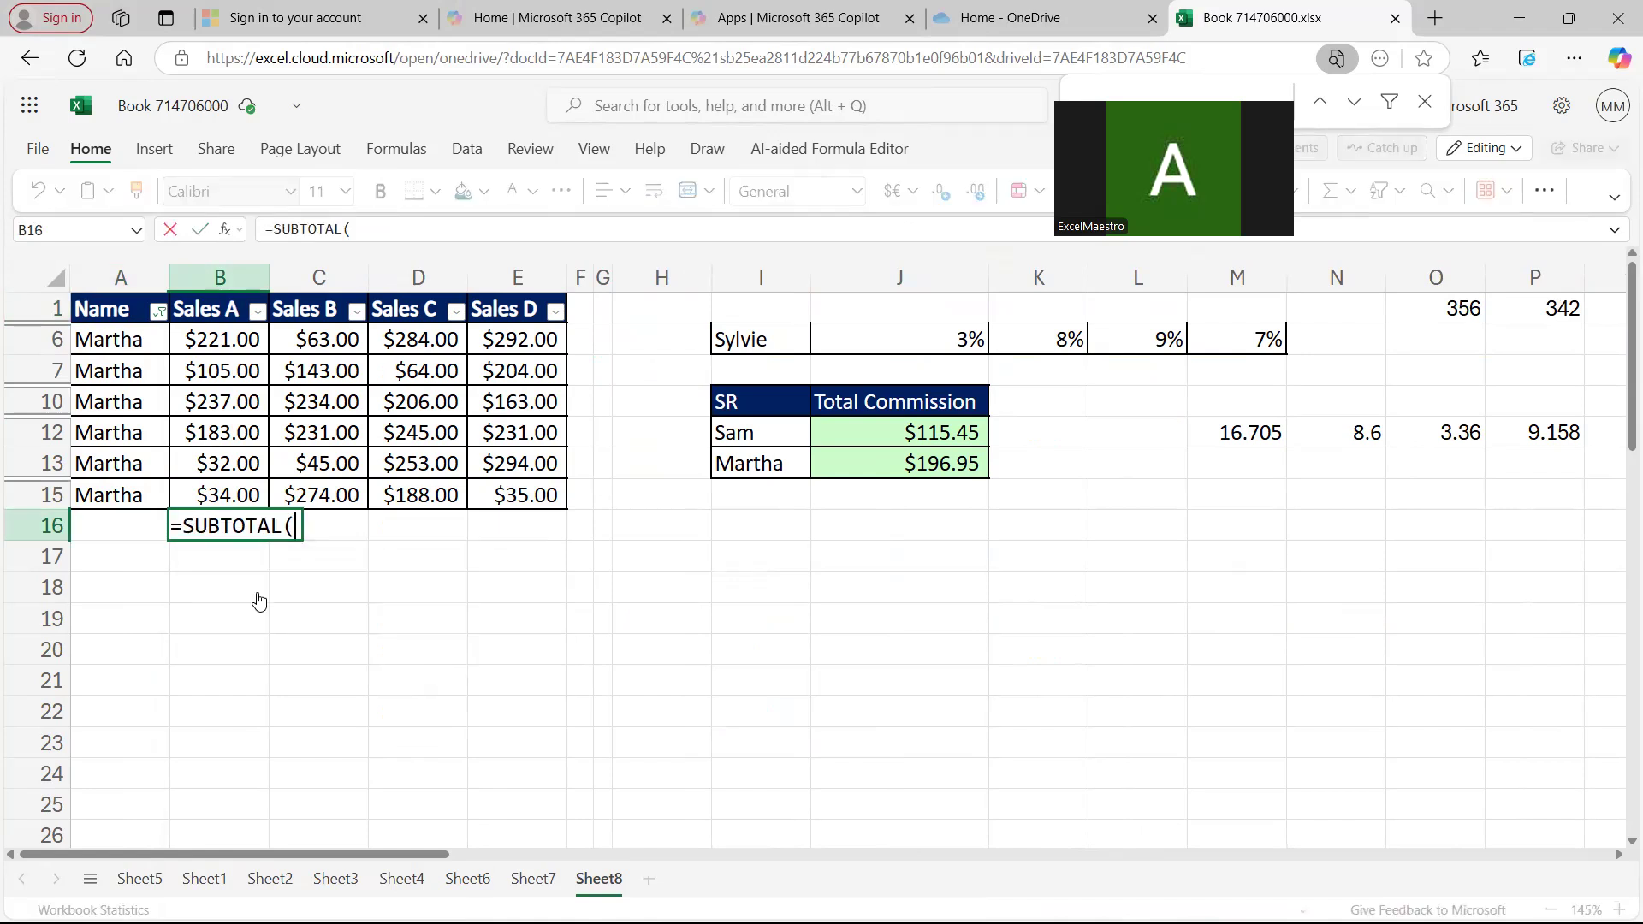
pyautogui.scroll(-1, 261, 685)
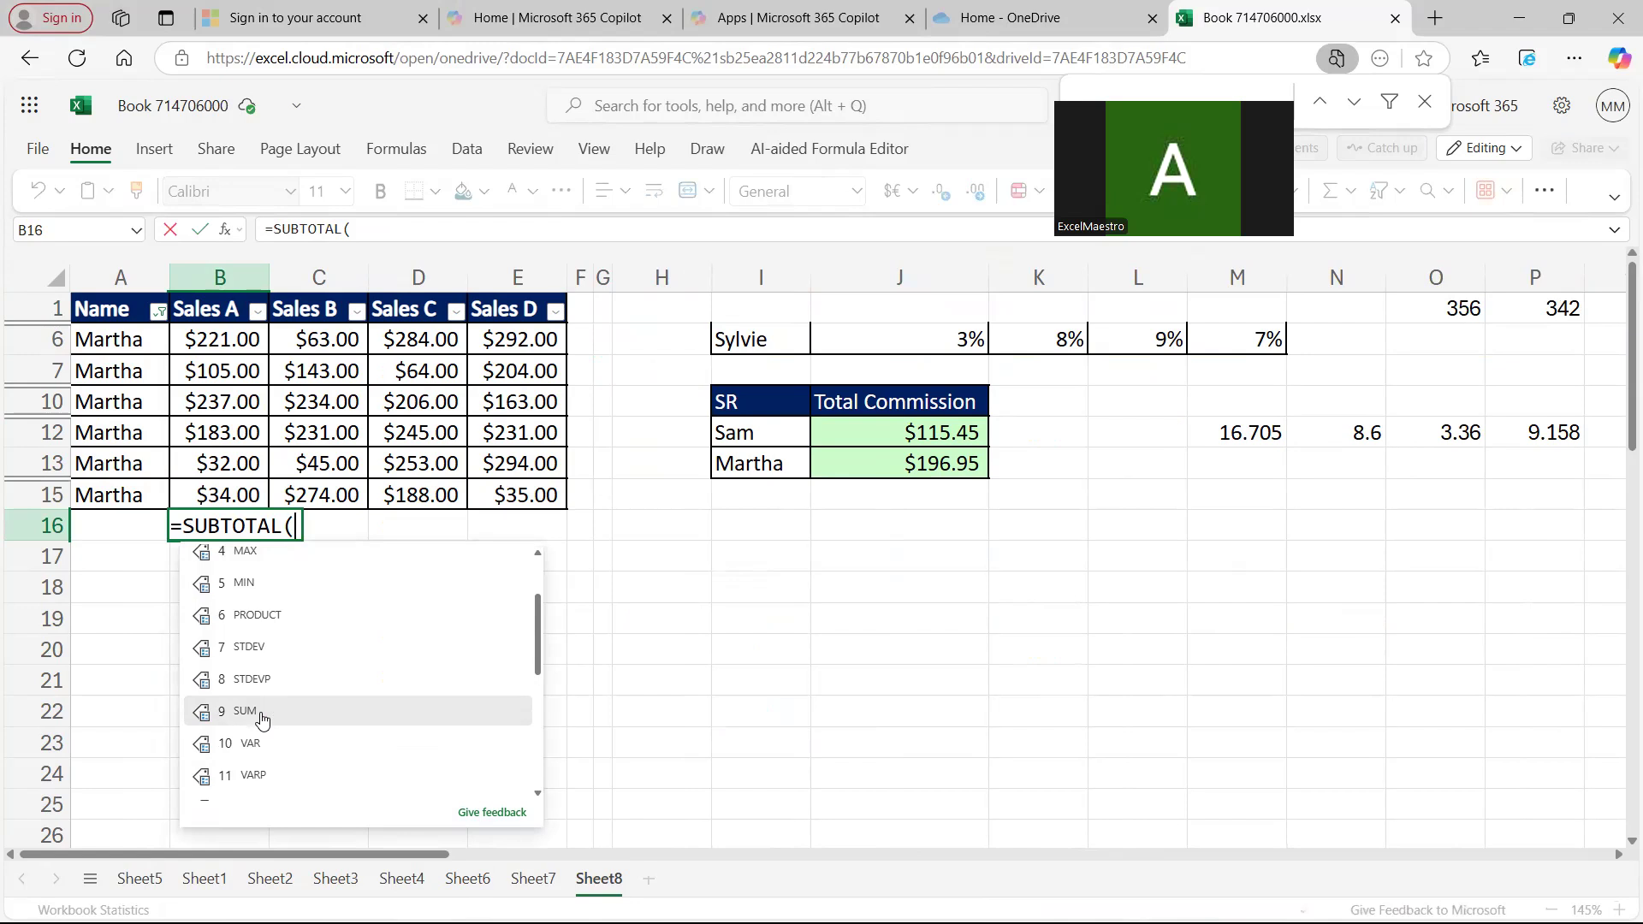
pyautogui.click(256, 712)
pyautogui.write(',')
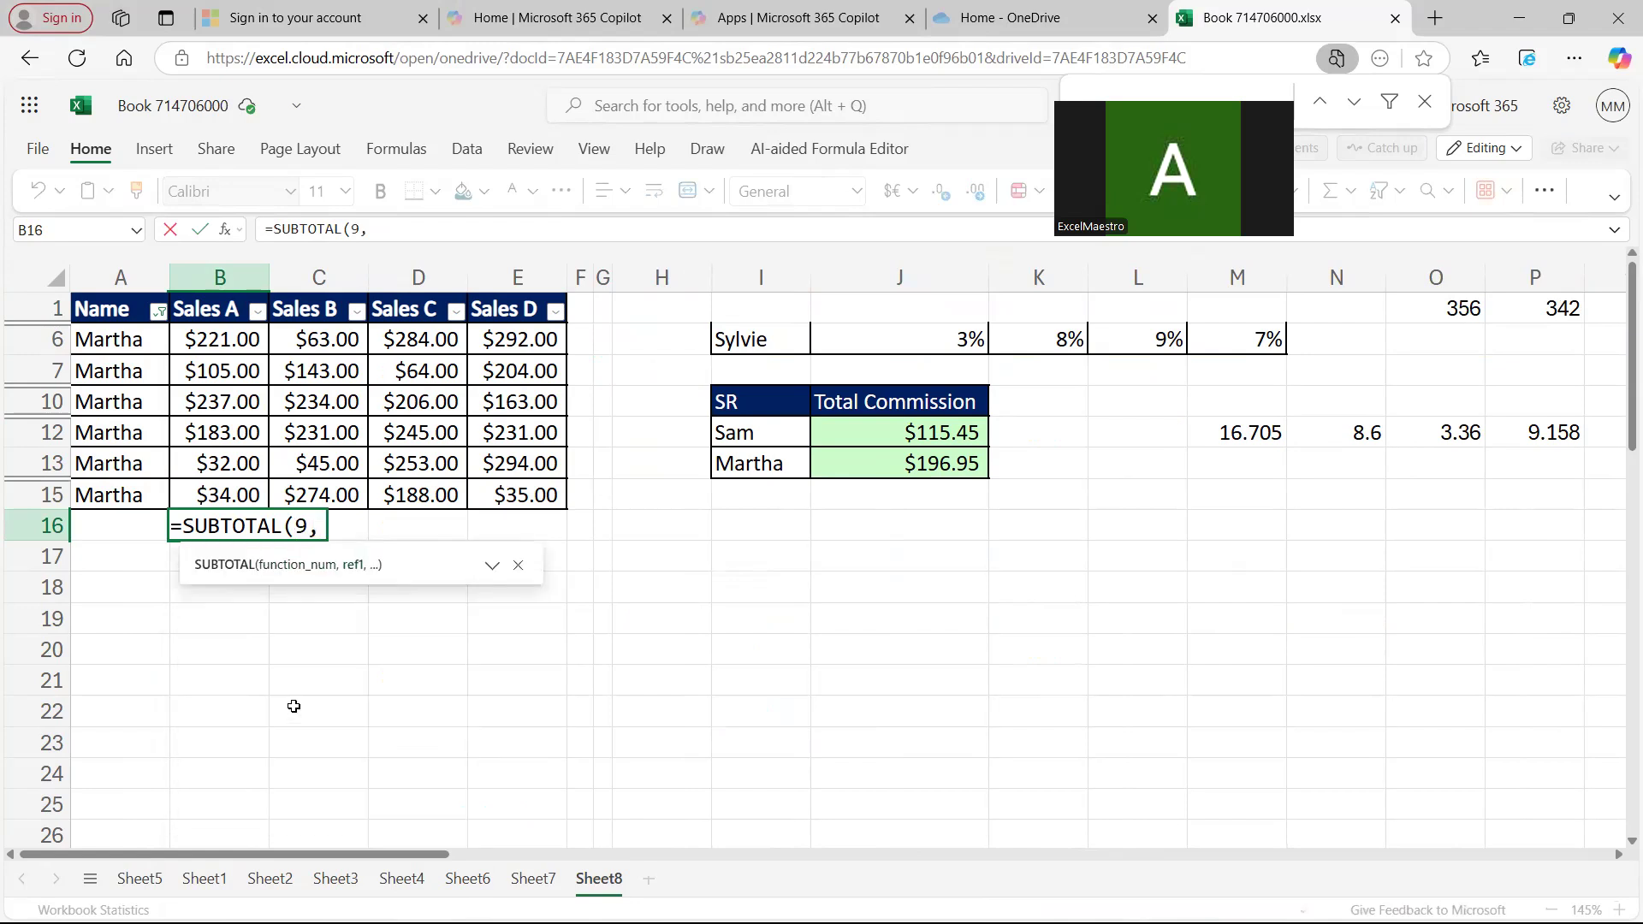
pyautogui.moveTo(236, 342); pyautogui.dragTo(235, 494)
pyautogui.write(')')
pyautogui.press('Return')
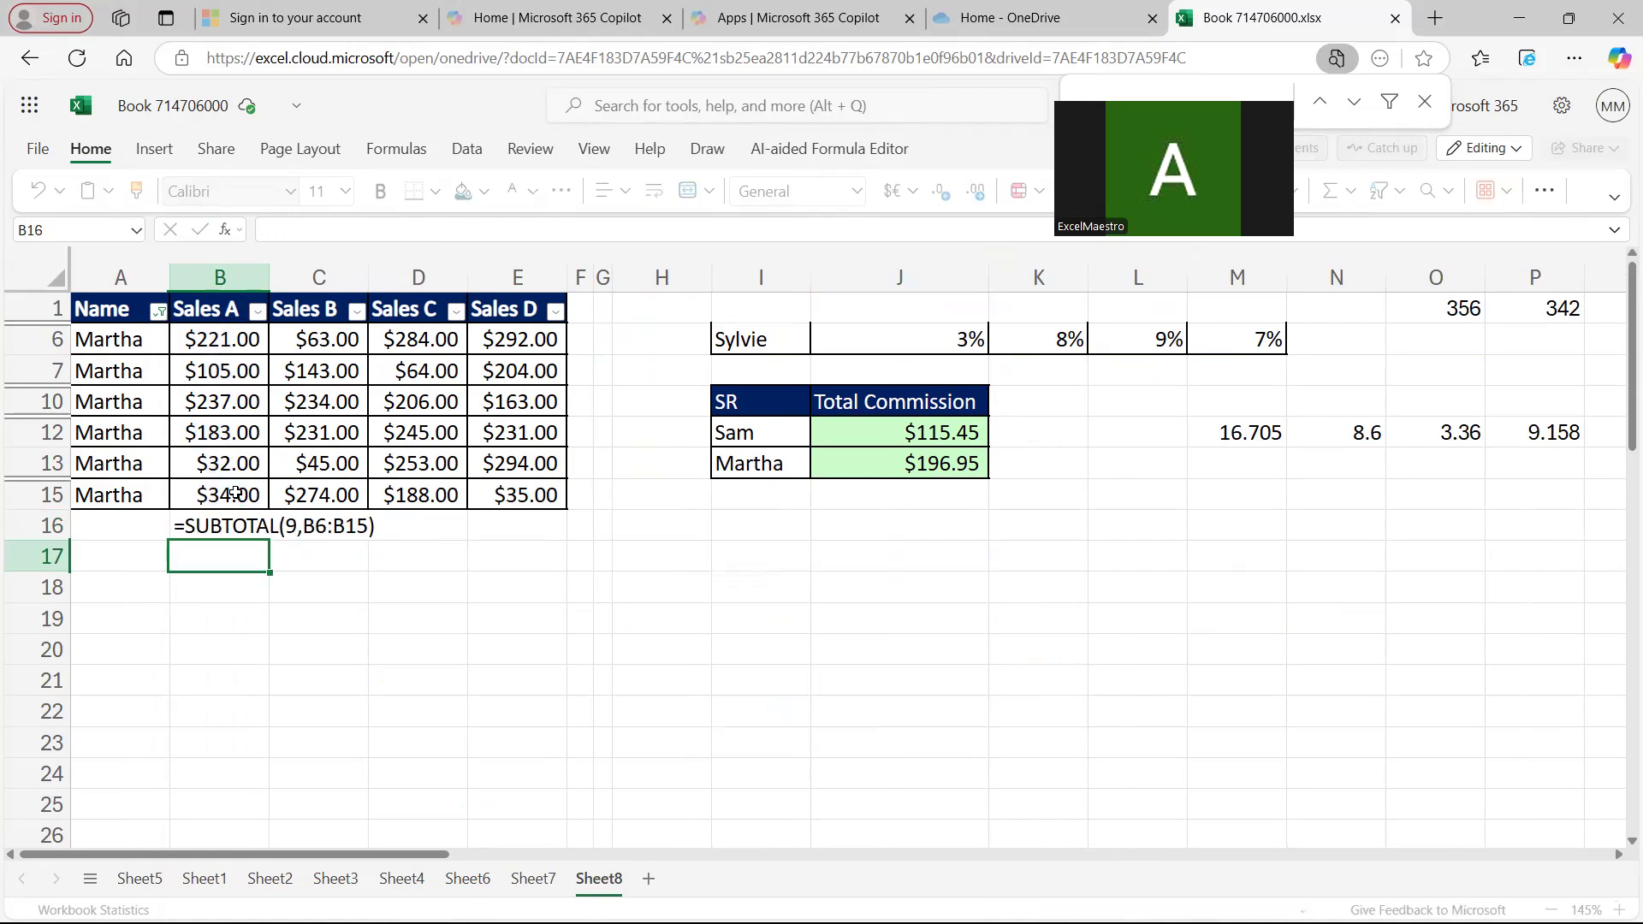
# - Fill the B16 subtotal across to E16 and paste the four results as values only starting at O1
pyautogui.moveTo(267, 540); pyautogui.dragTo(544, 548)
pyautogui.hotkey('ctrl', 'c')
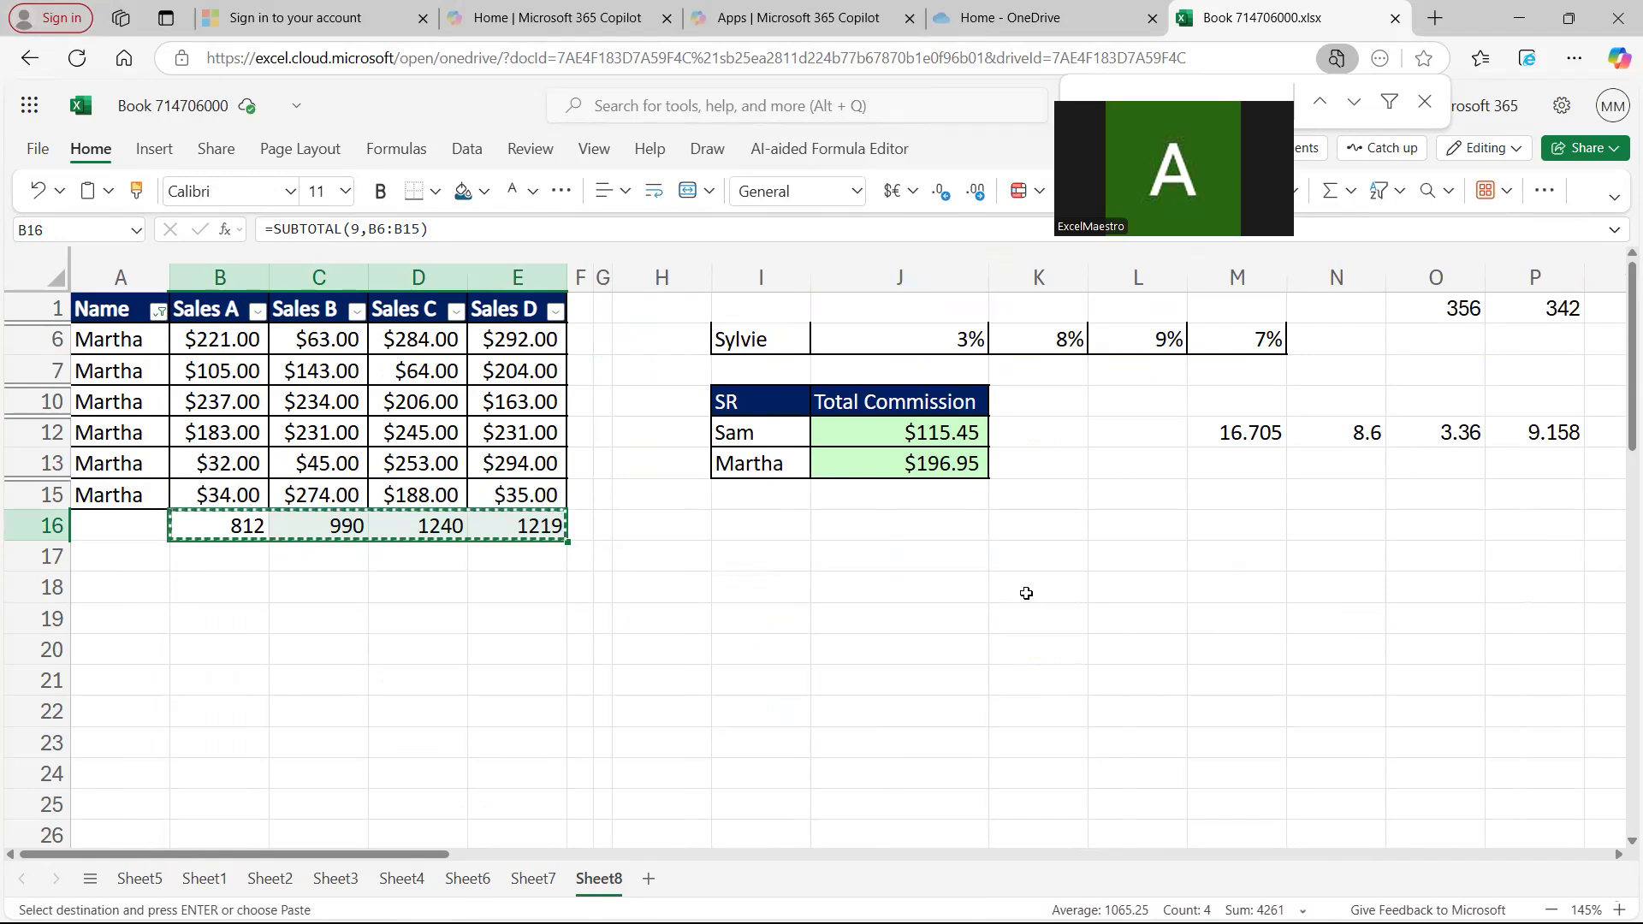
pyautogui.rightClick(1446, 309)
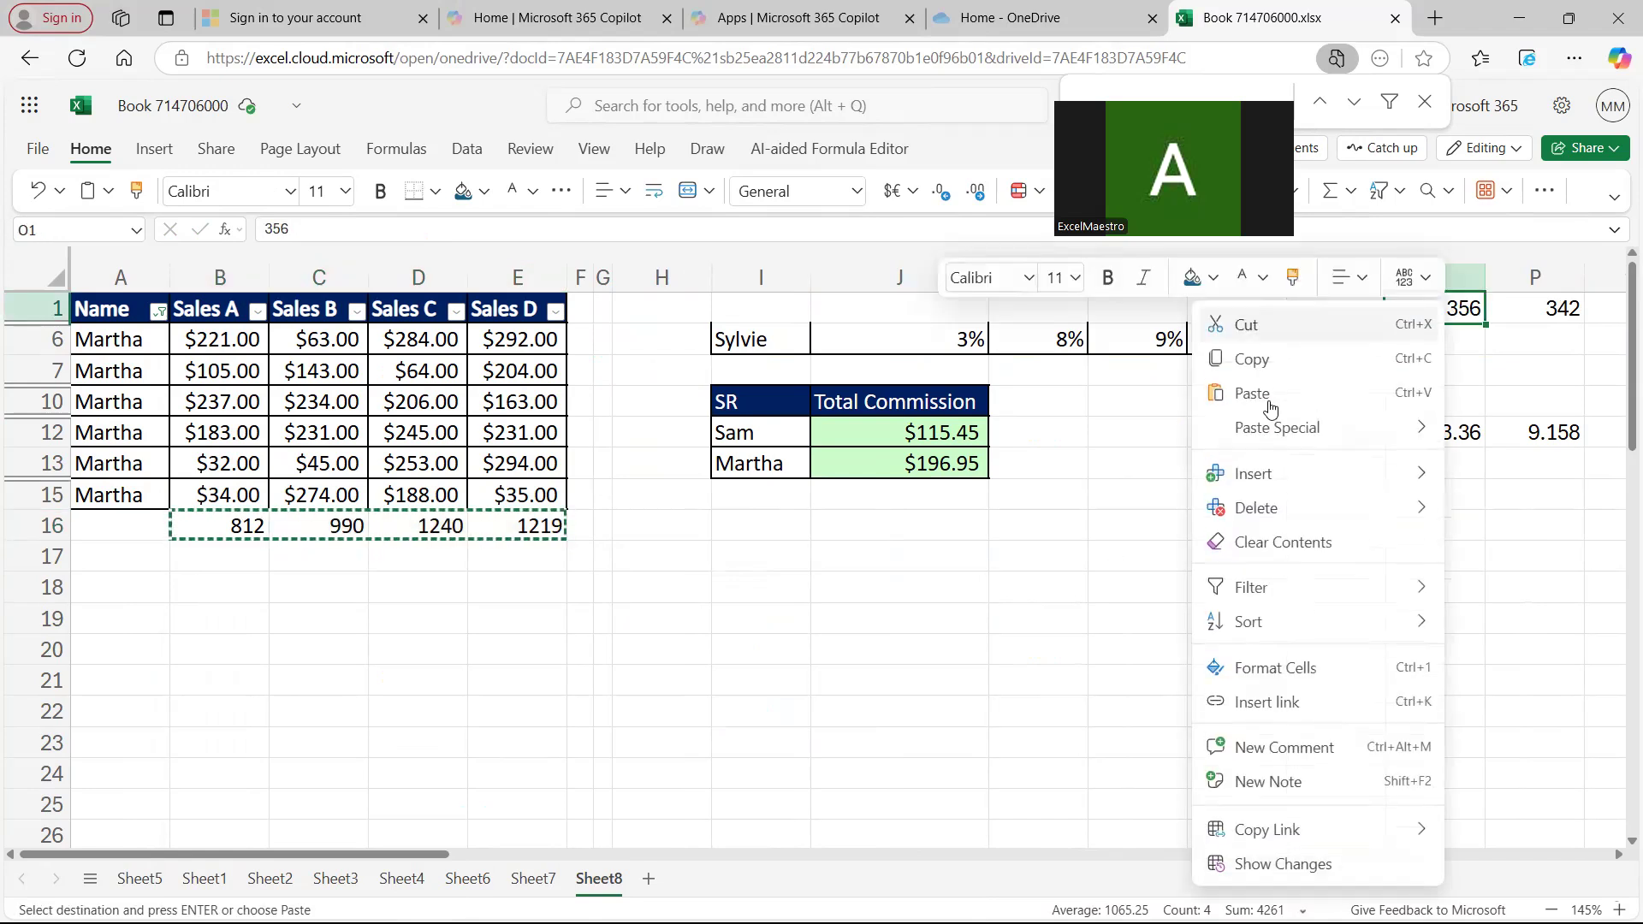
pyautogui.moveTo(1266, 421)
pyautogui.click(1035, 431)
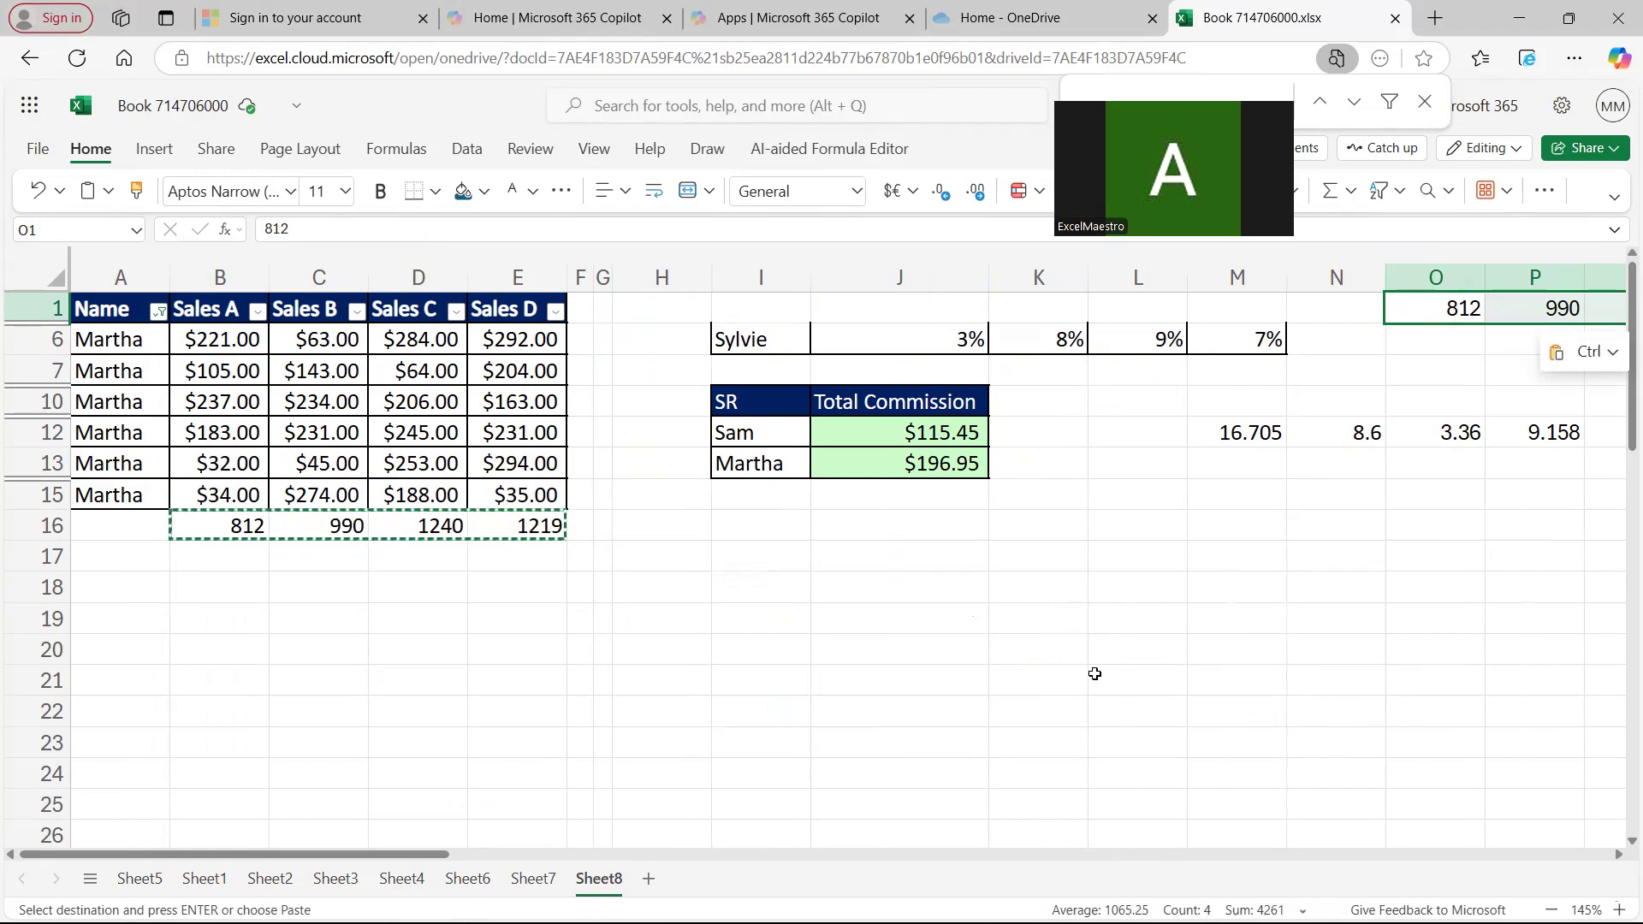
# - Delete the subtotals in B16:E16 and remove the filter from the sales table
pyautogui.moveTo(244, 527); pyautogui.dragTo(542, 525)
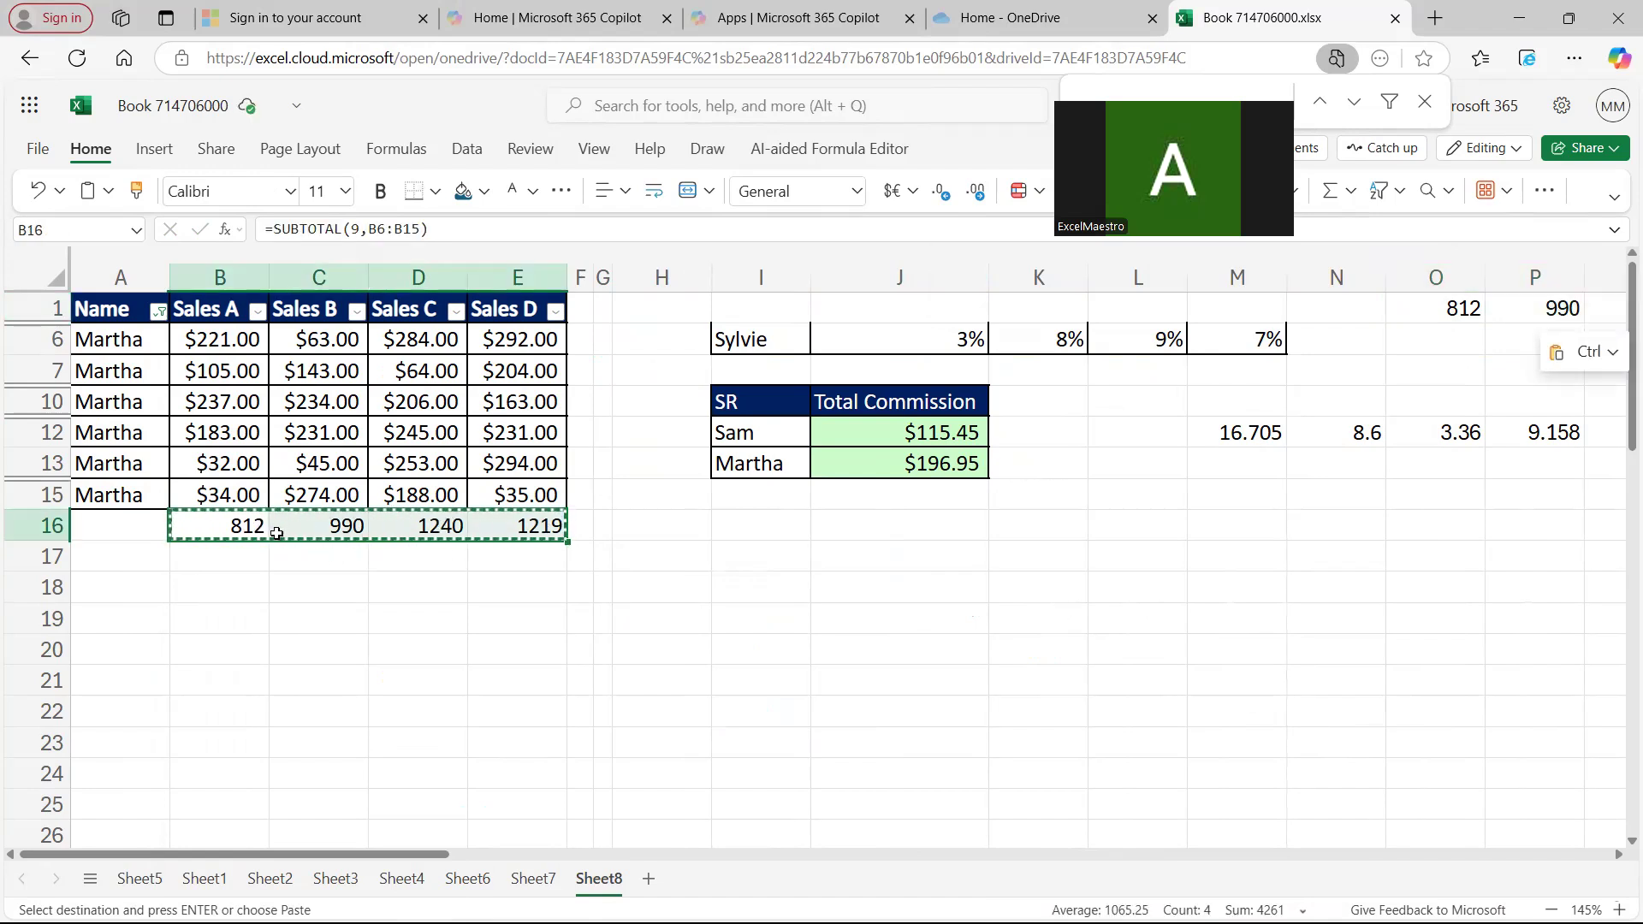
pyautogui.press('Delete')
pyautogui.click(230, 312)
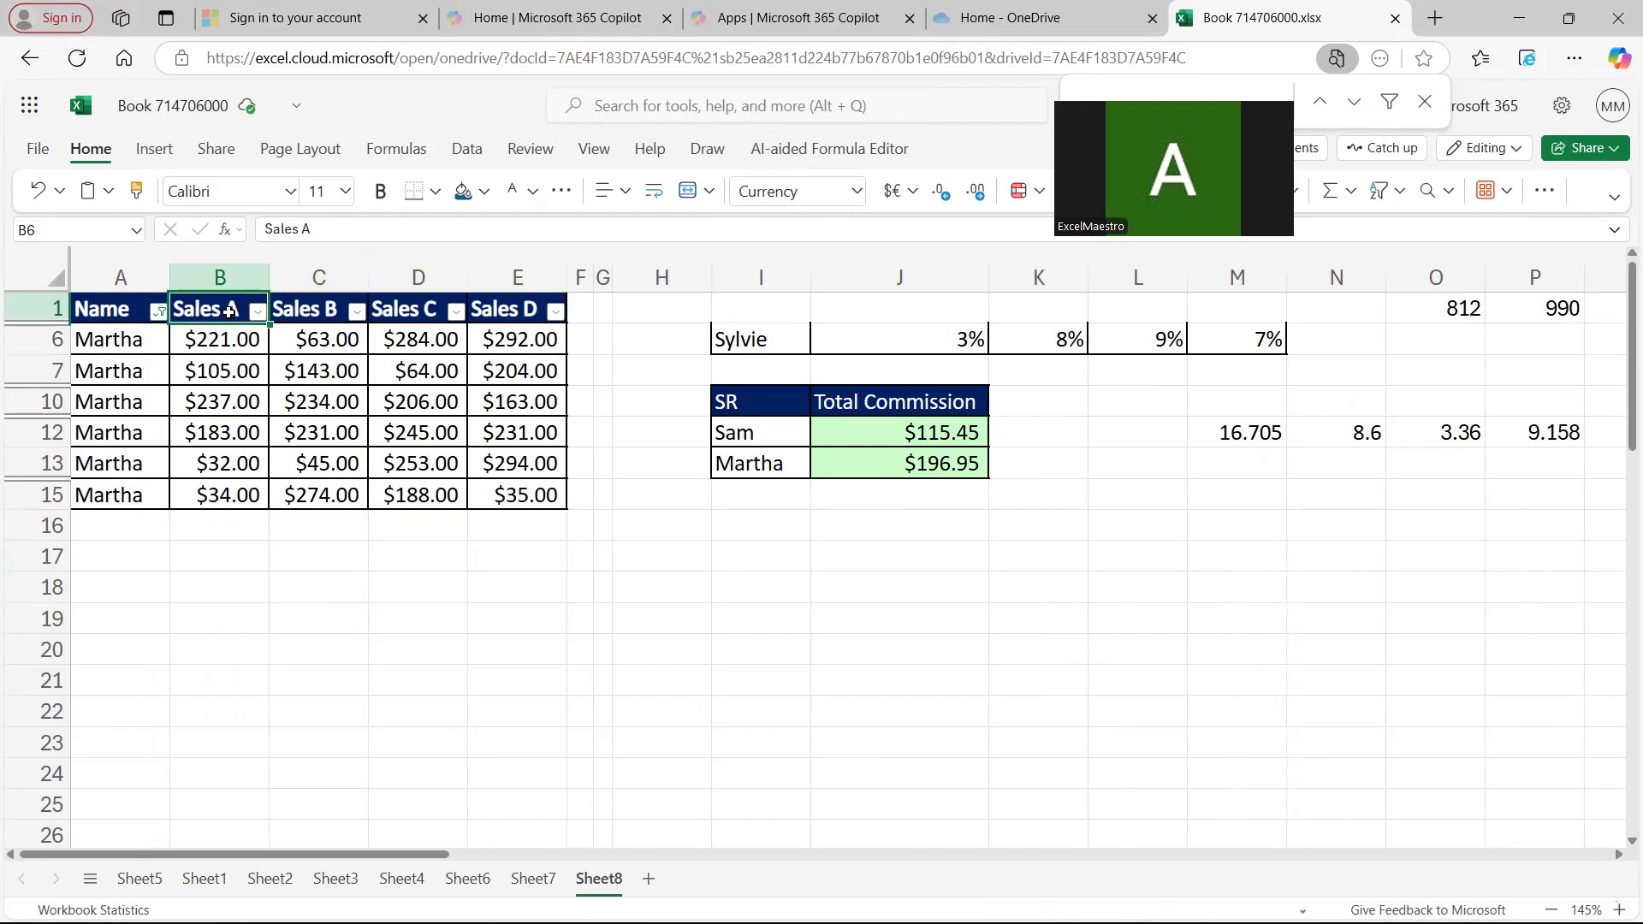
pyautogui.hotkey('ctrl', 'shift', 'l')
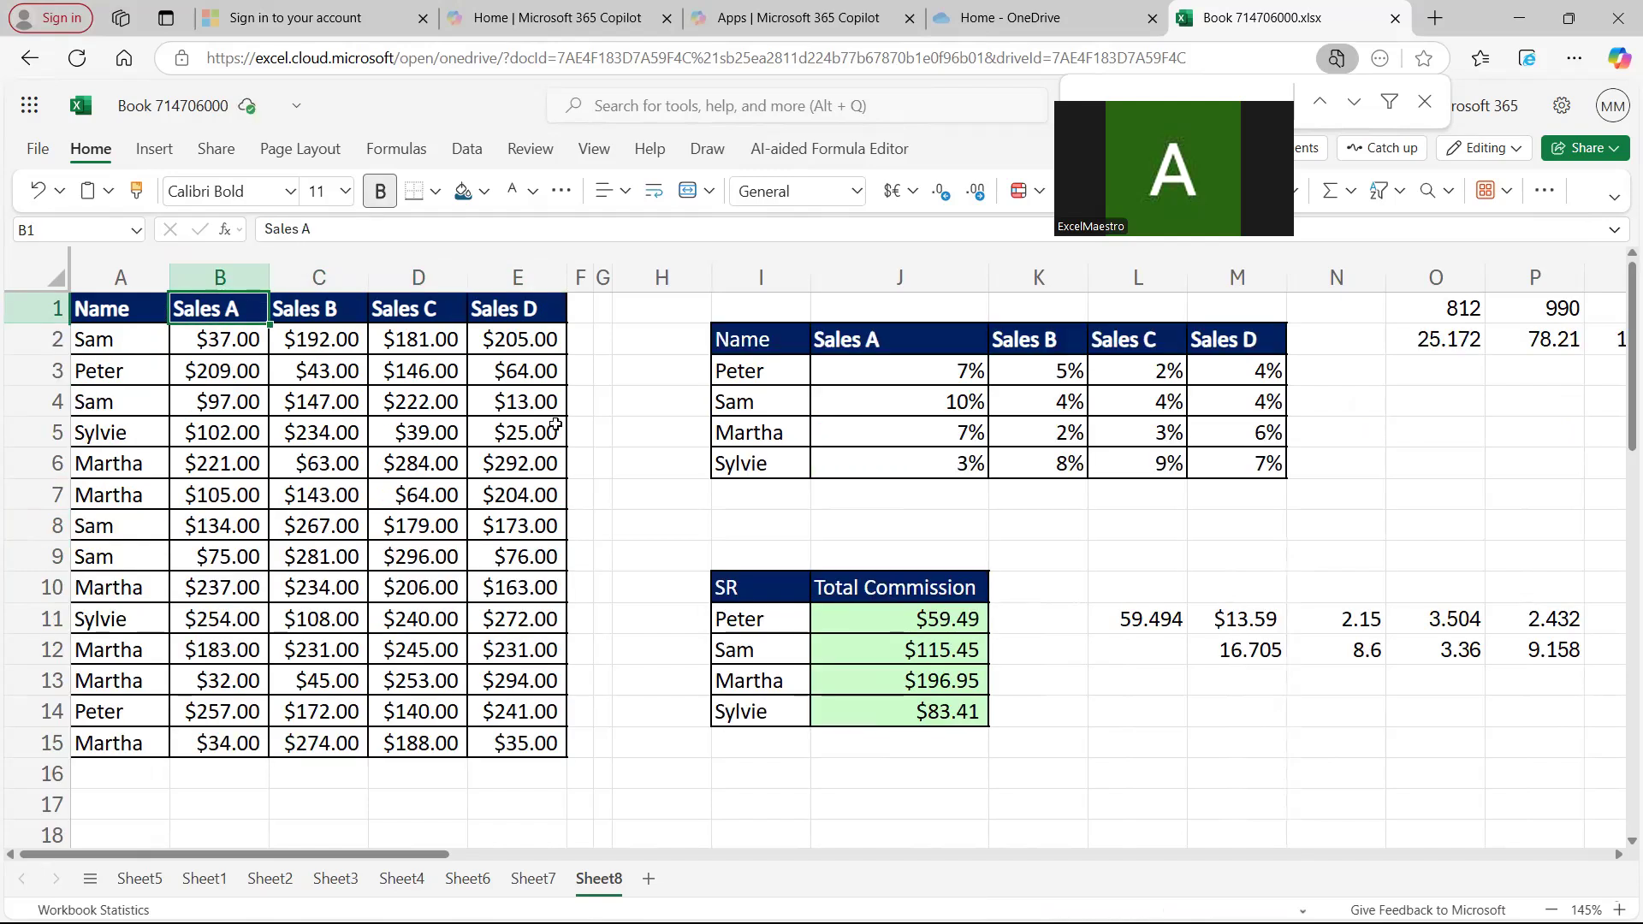
# - Change the manual commission formula in O2 to =O1*J5 and fill it across to R2
pyautogui.click(867, 427)
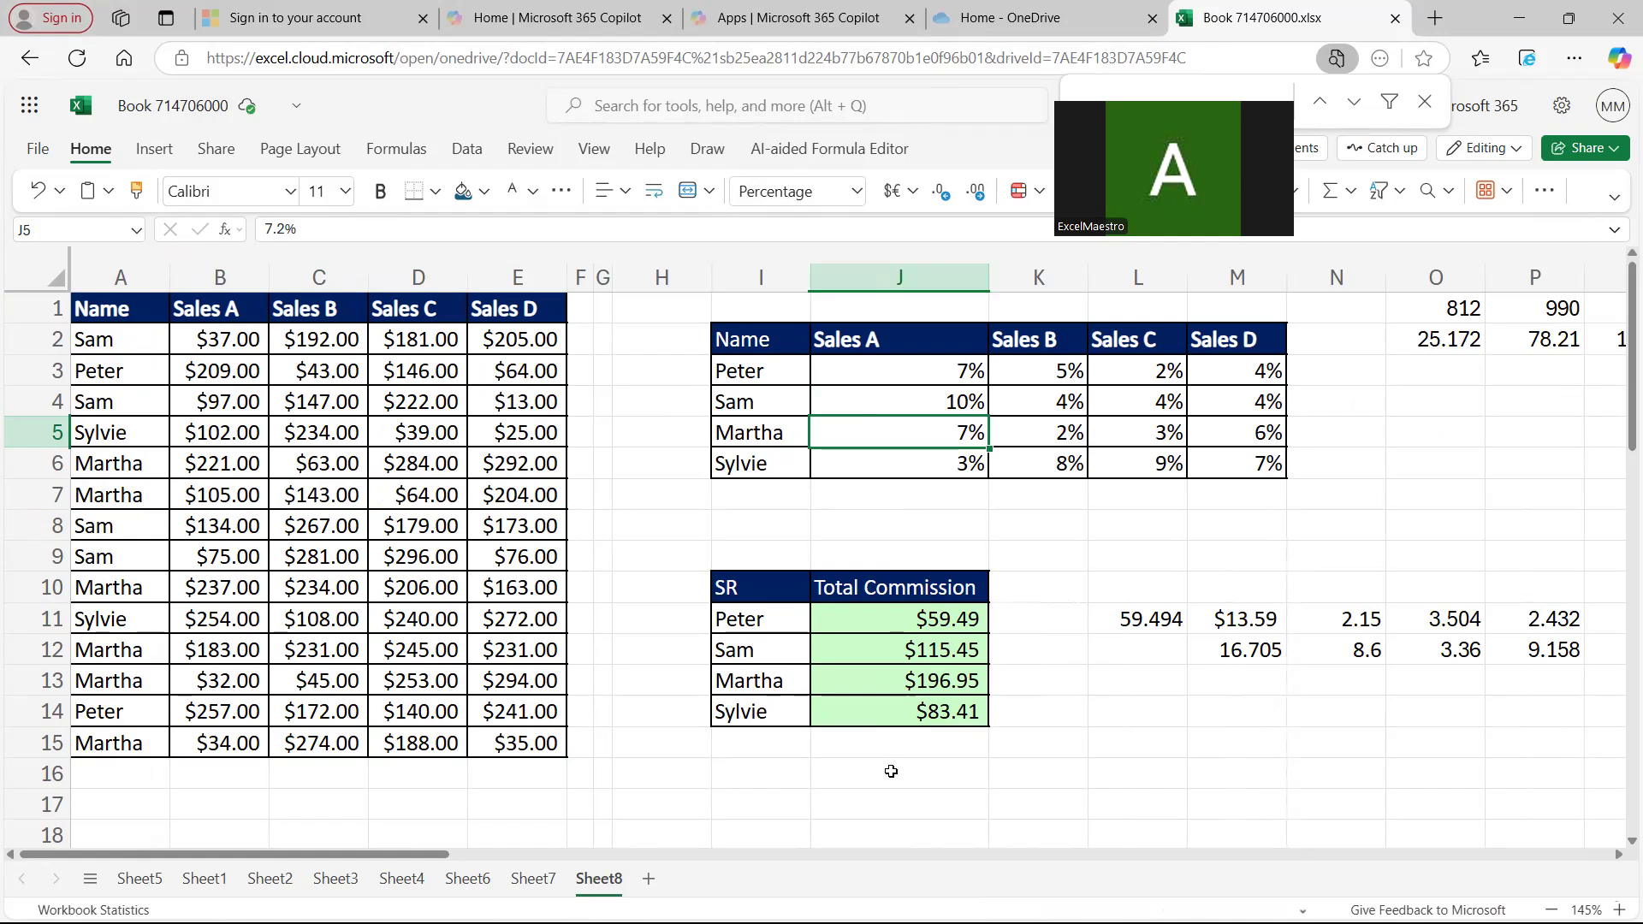
pyautogui.moveTo(383, 854); pyautogui.dragTo(524, 861)
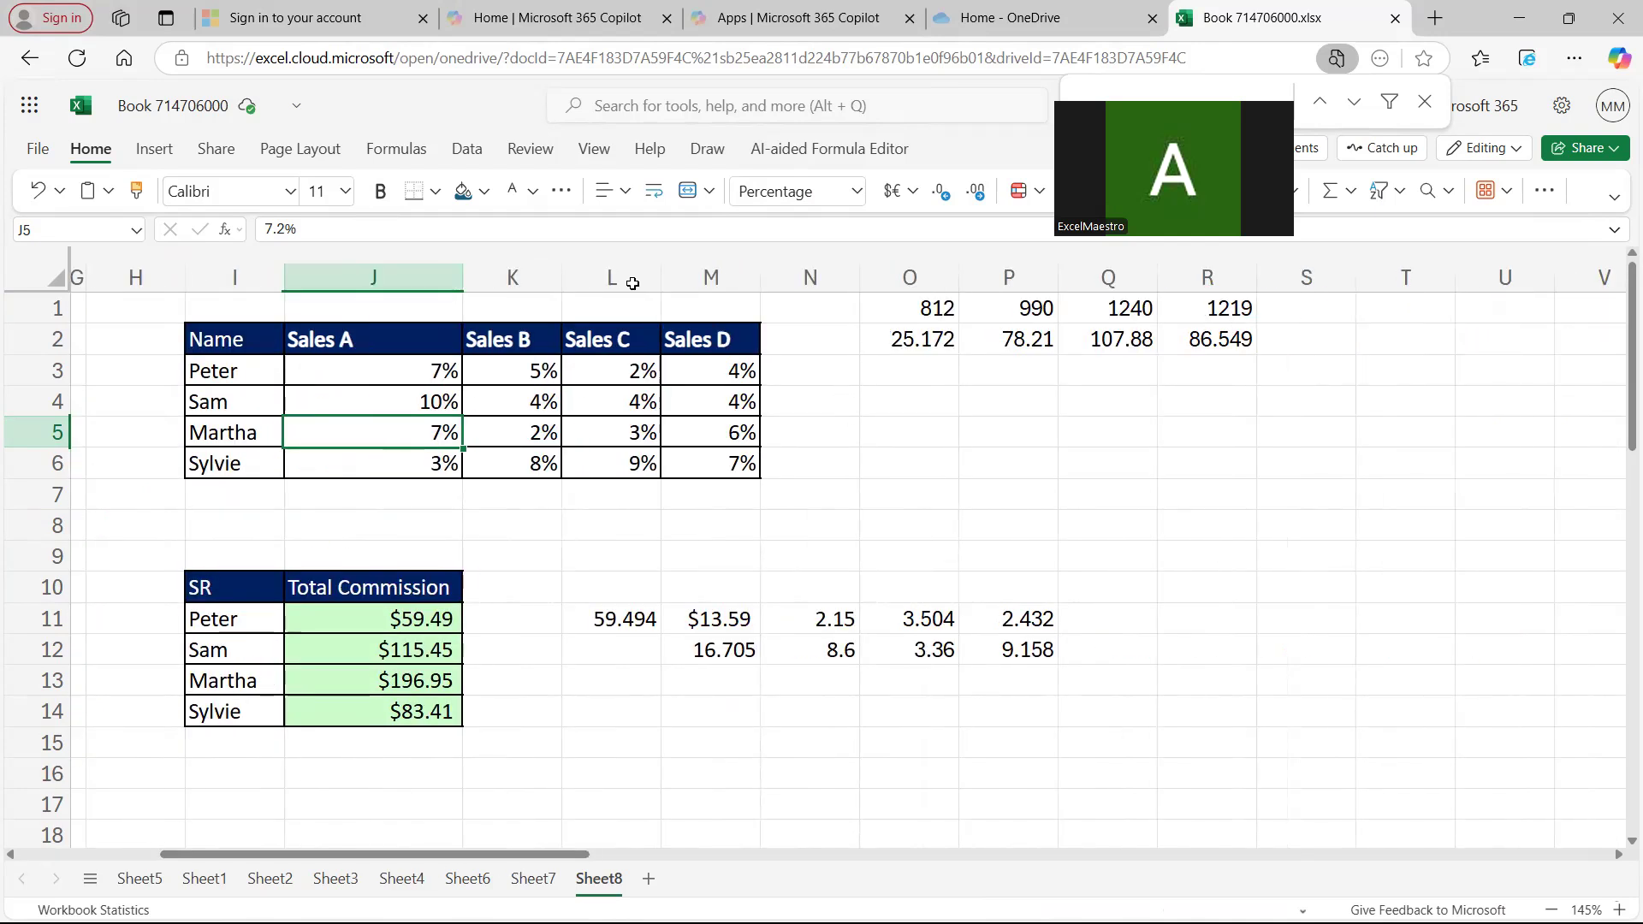
pyautogui.click(909, 340)
pyautogui.write('=O1*J6')
pyautogui.press('BackSpace')
pyautogui.write('5')
pyautogui.press('Return')
pyautogui.press('Down')
pyautogui.press('Down')
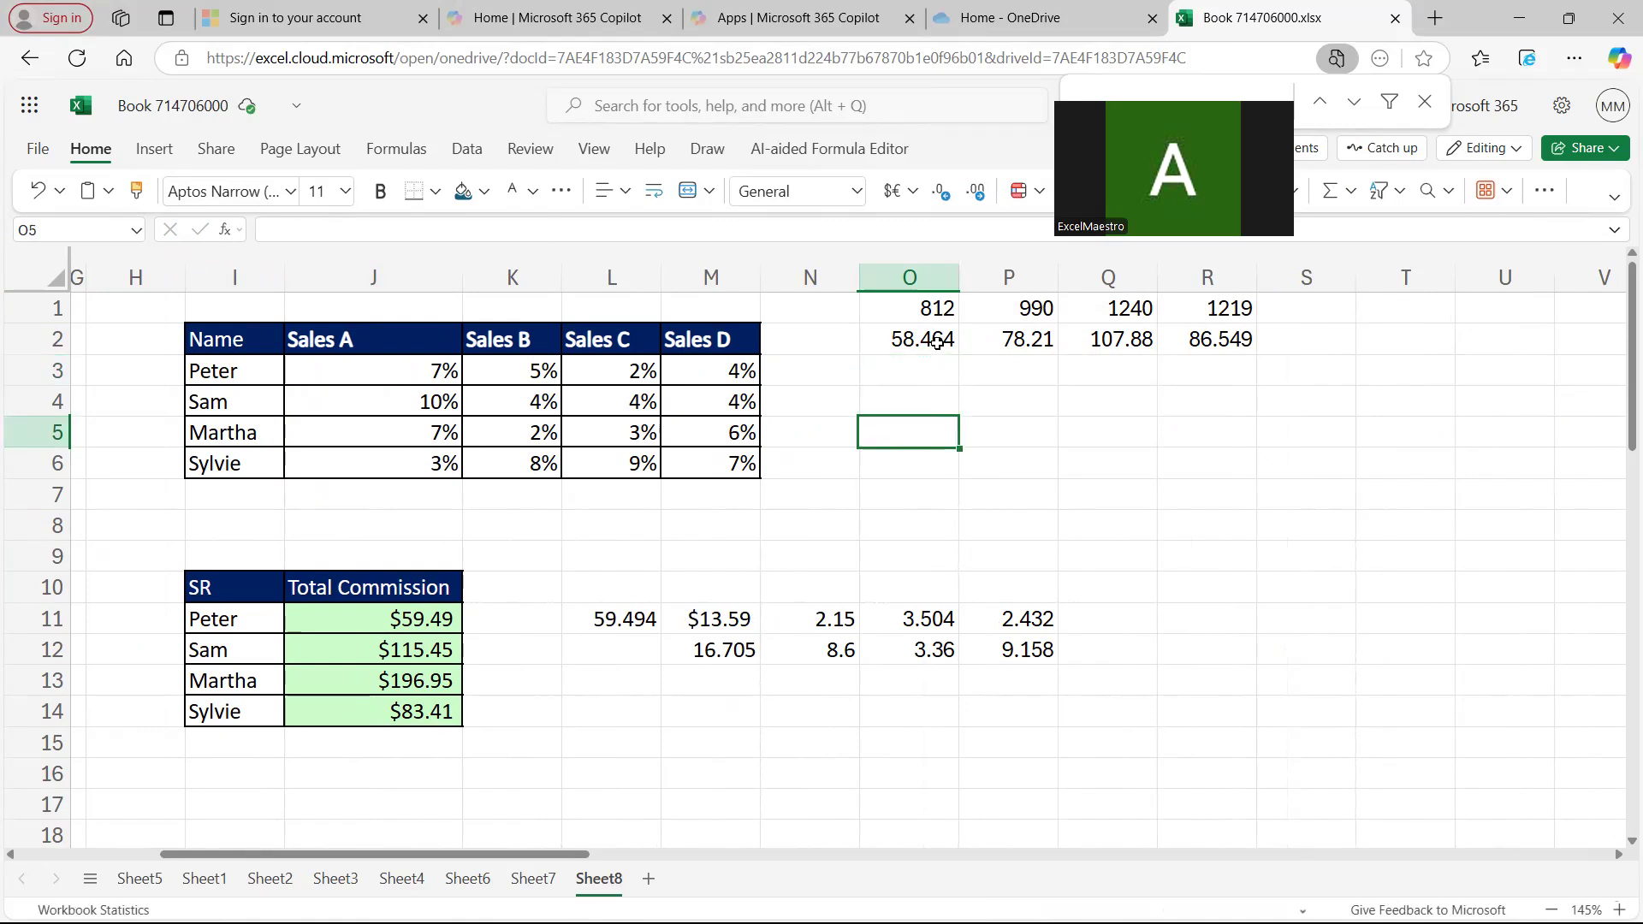
pyautogui.click(938, 343)
pyautogui.moveTo(968, 354); pyautogui.dragTo(1241, 353)
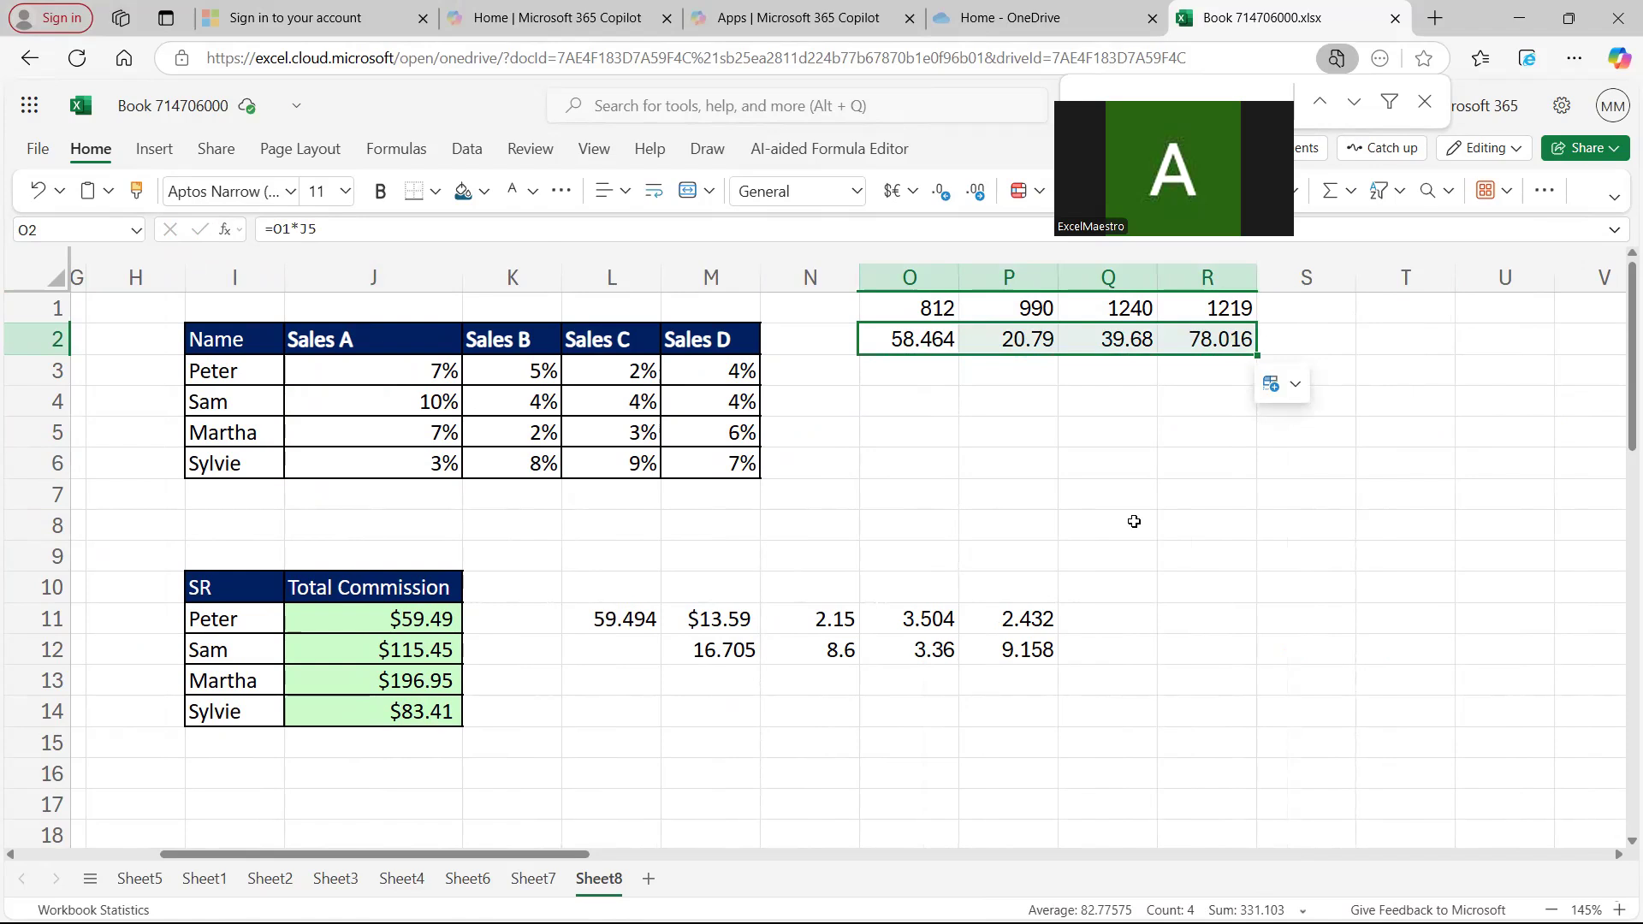
# - Compare the sum of O2:R2 with the total commission in J13 and review the XLOOKUP part of the J11 formula
pyautogui.click(1036, 466)
pyautogui.moveTo(914, 340); pyautogui.dragTo(1215, 339)
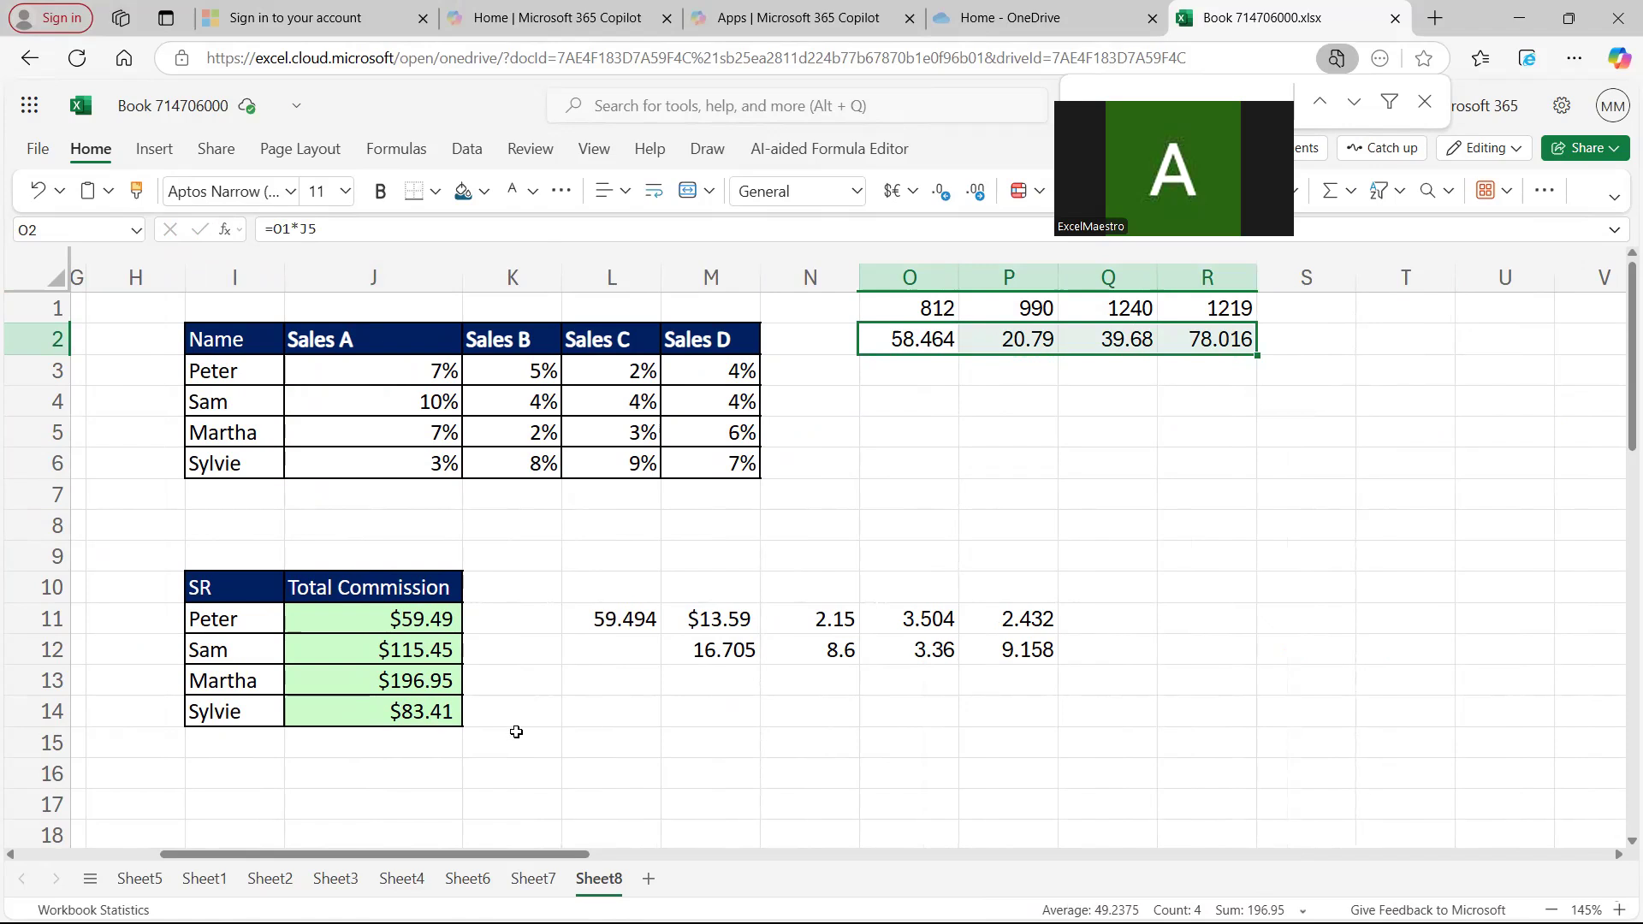
pyautogui.click(366, 679)
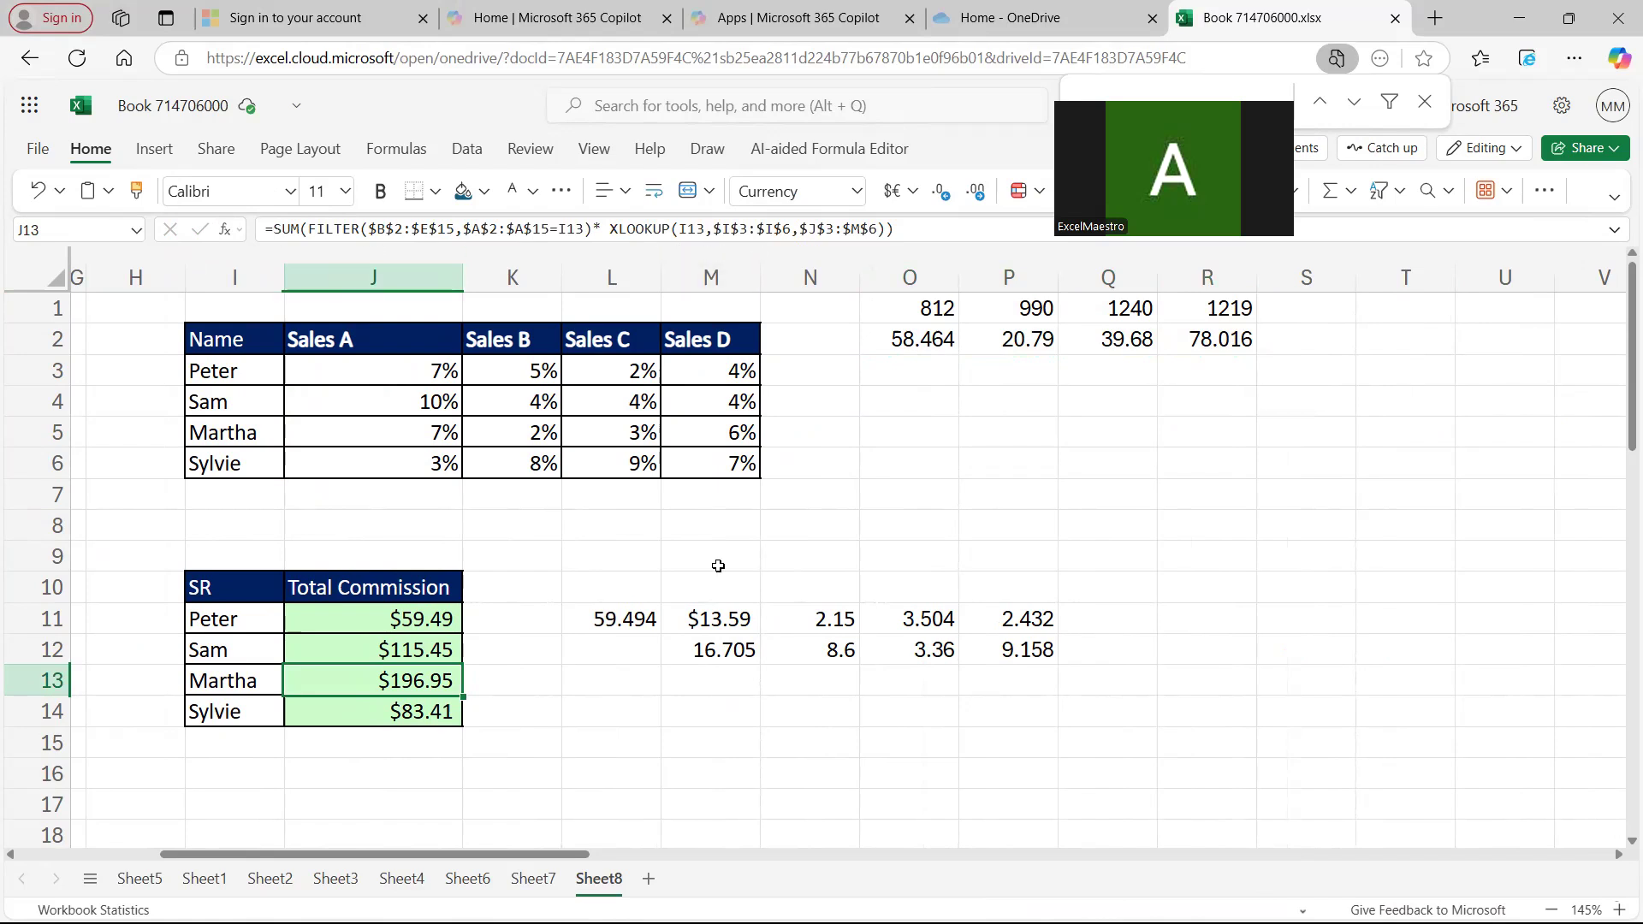
pyautogui.moveTo(485, 849); pyautogui.dragTo(342, 849)
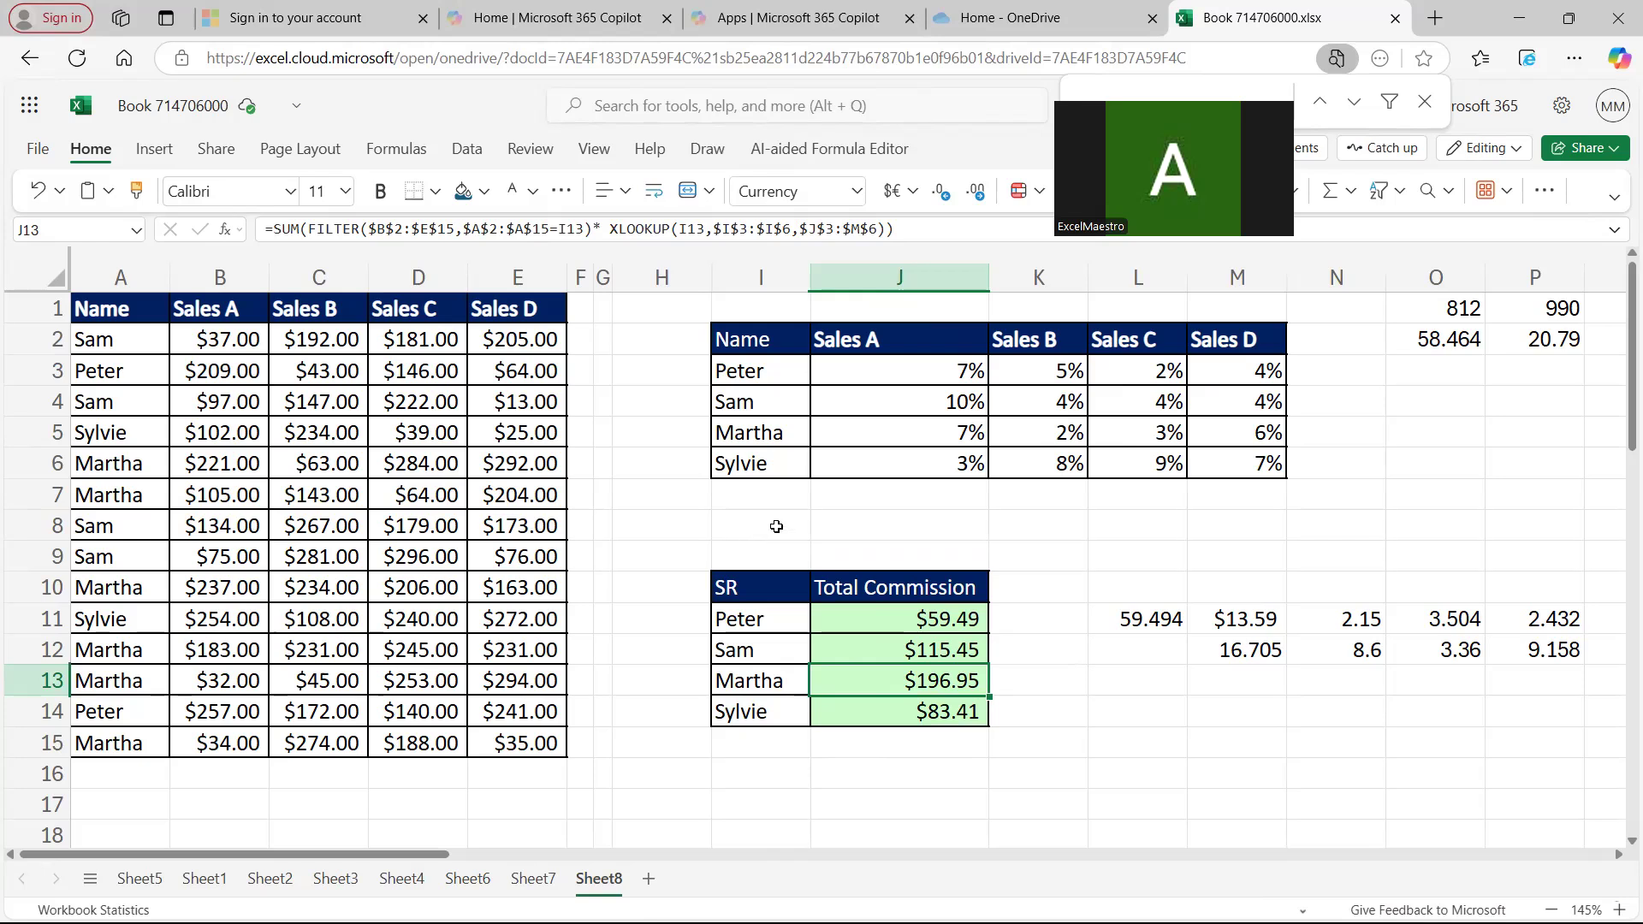
pyautogui.click(928, 620)
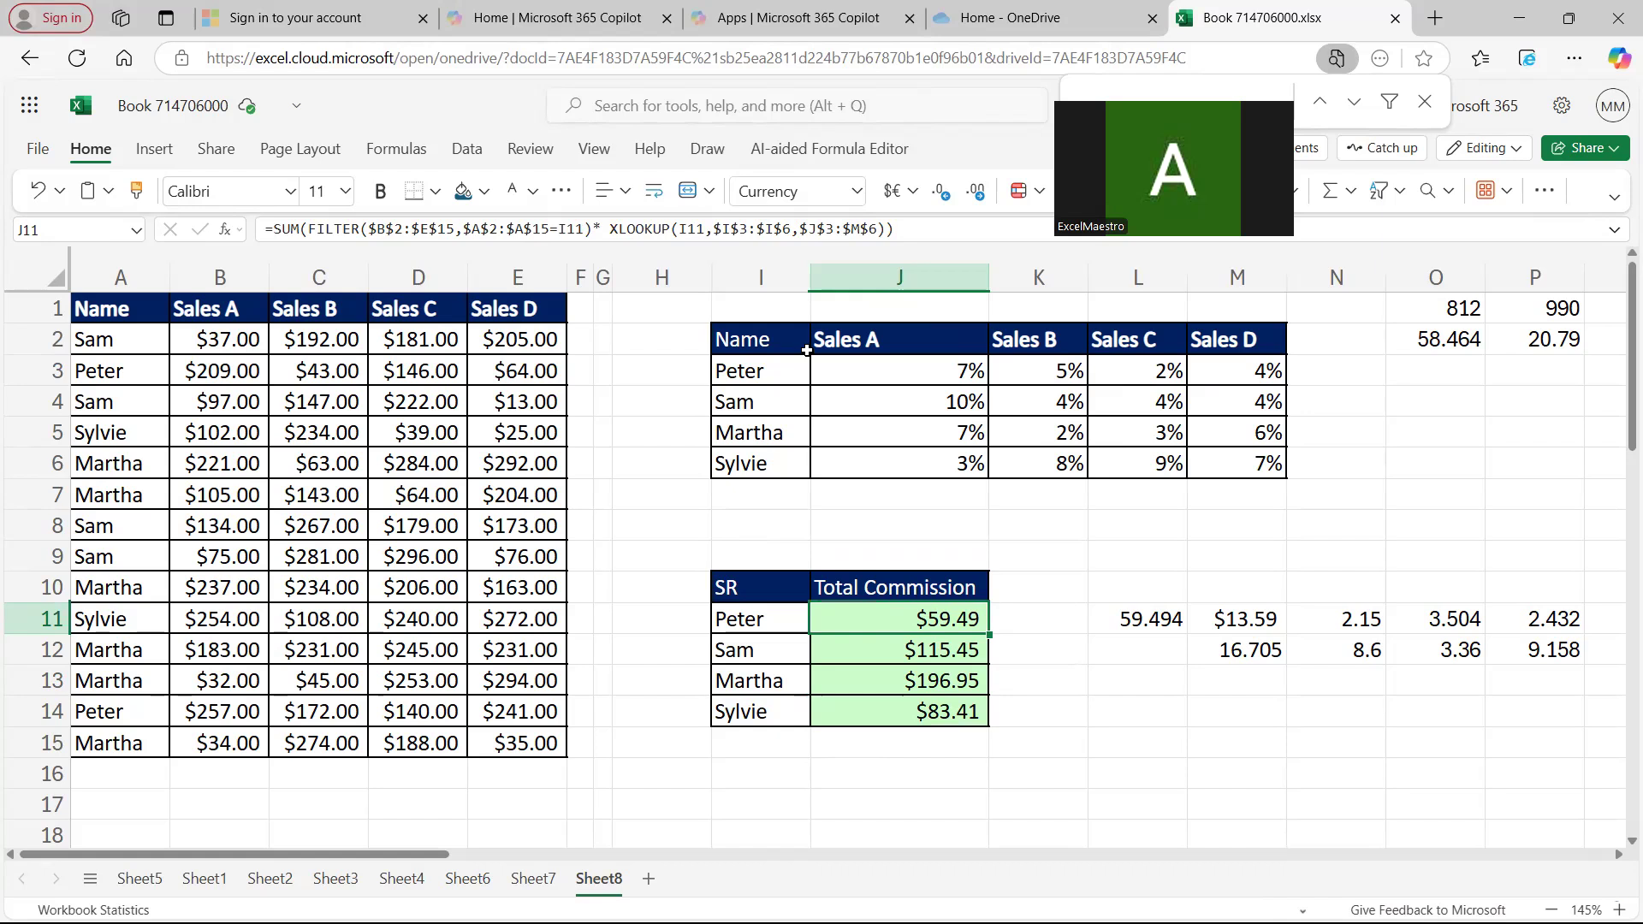
pyautogui.moveTo(756, 229)
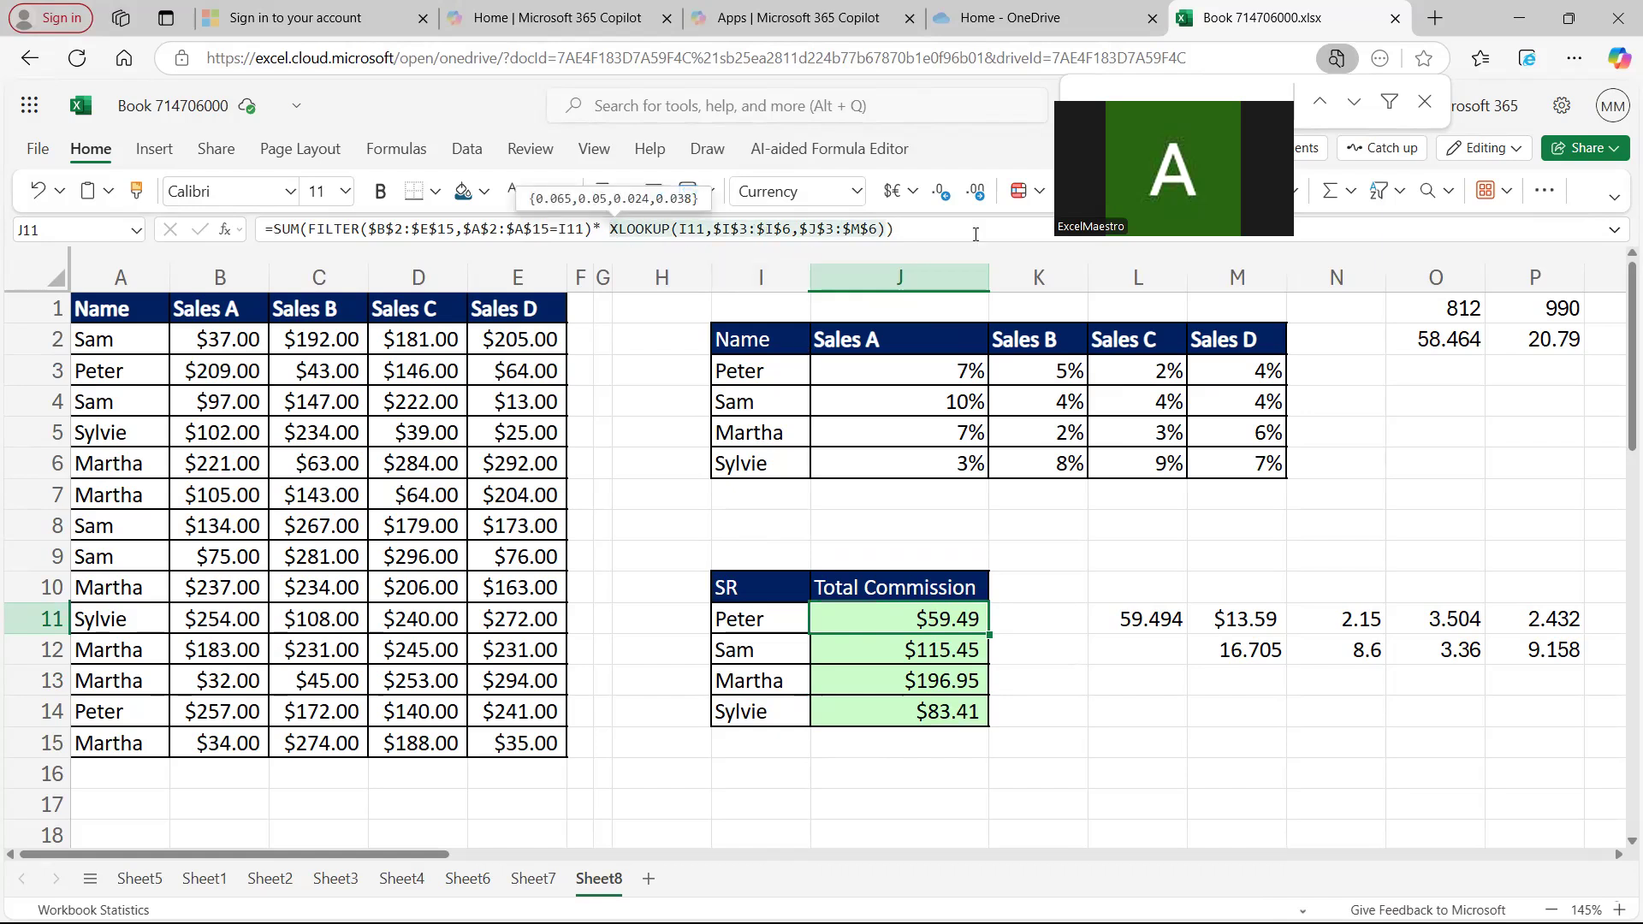
pyautogui.moveTo(948, 619); pyautogui.dragTo(944, 710)
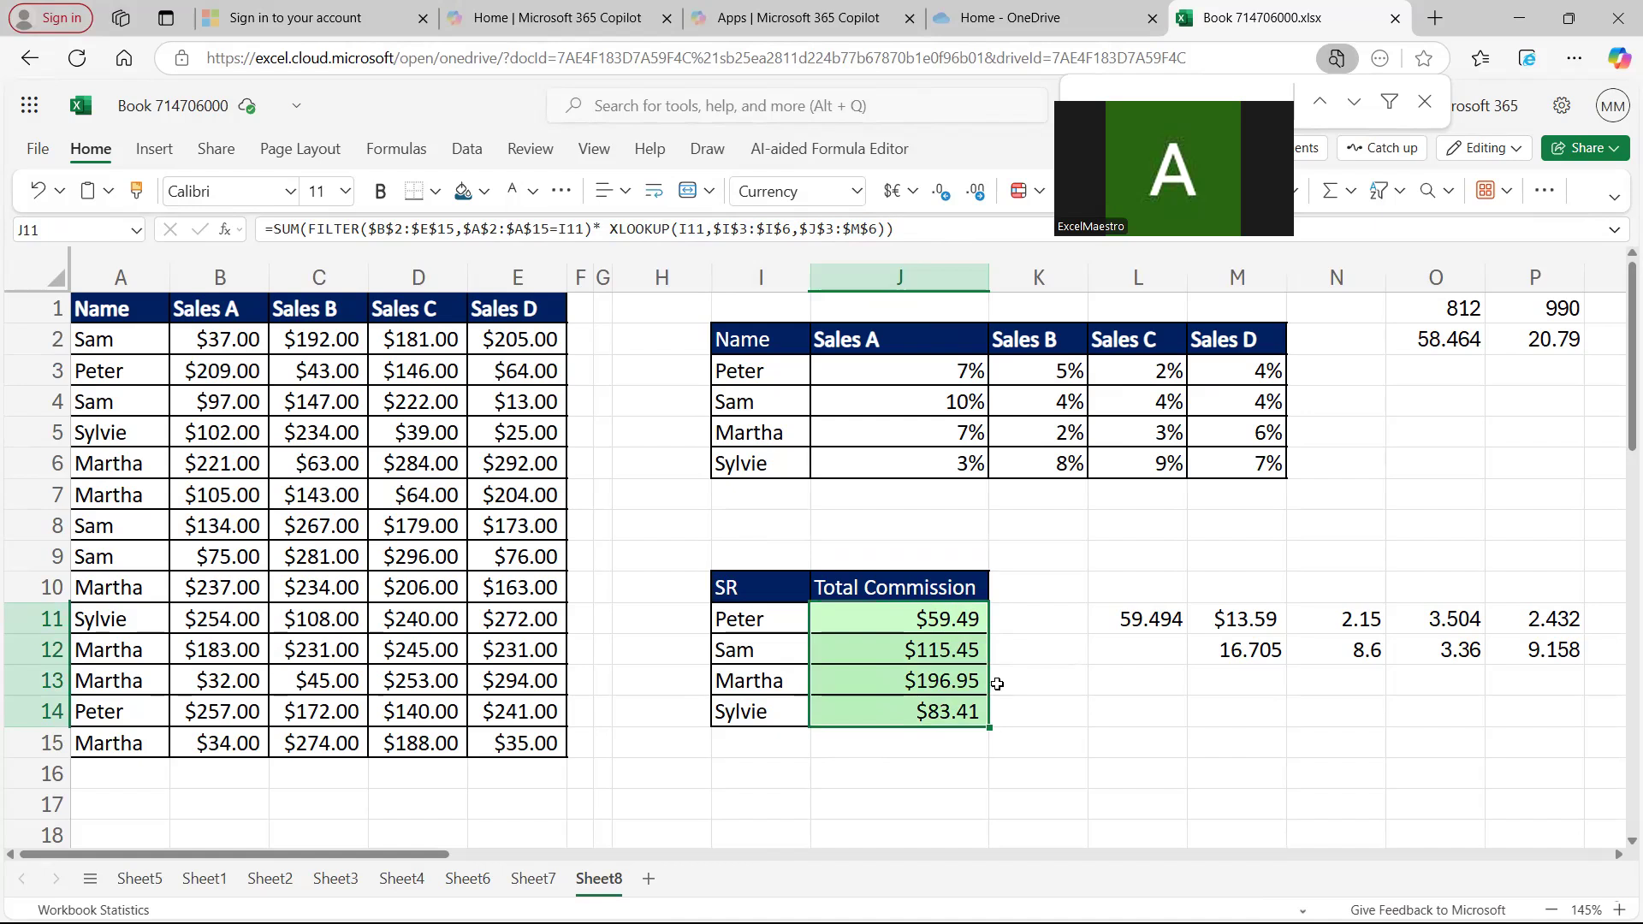
pyautogui.hotkey('ctrl', 'c')
pyautogui.click(1066, 617)
pyautogui.rightClick(1065, 617)
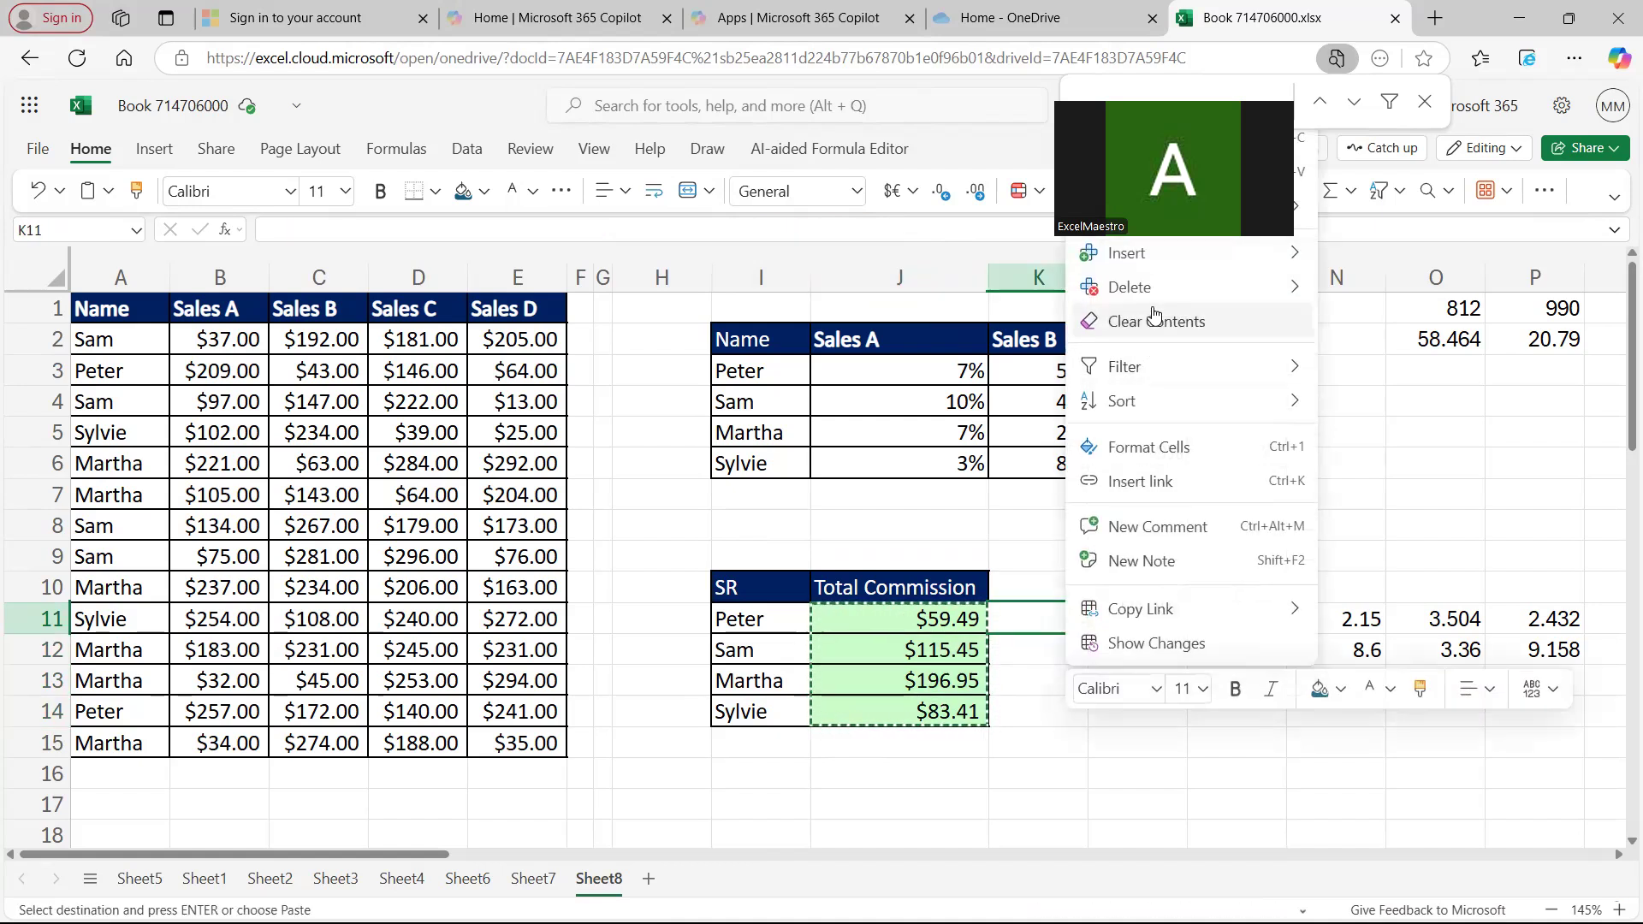
pyautogui.click(941, 548)
pyautogui.moveTo(947, 634); pyautogui.dragTo(941, 710)
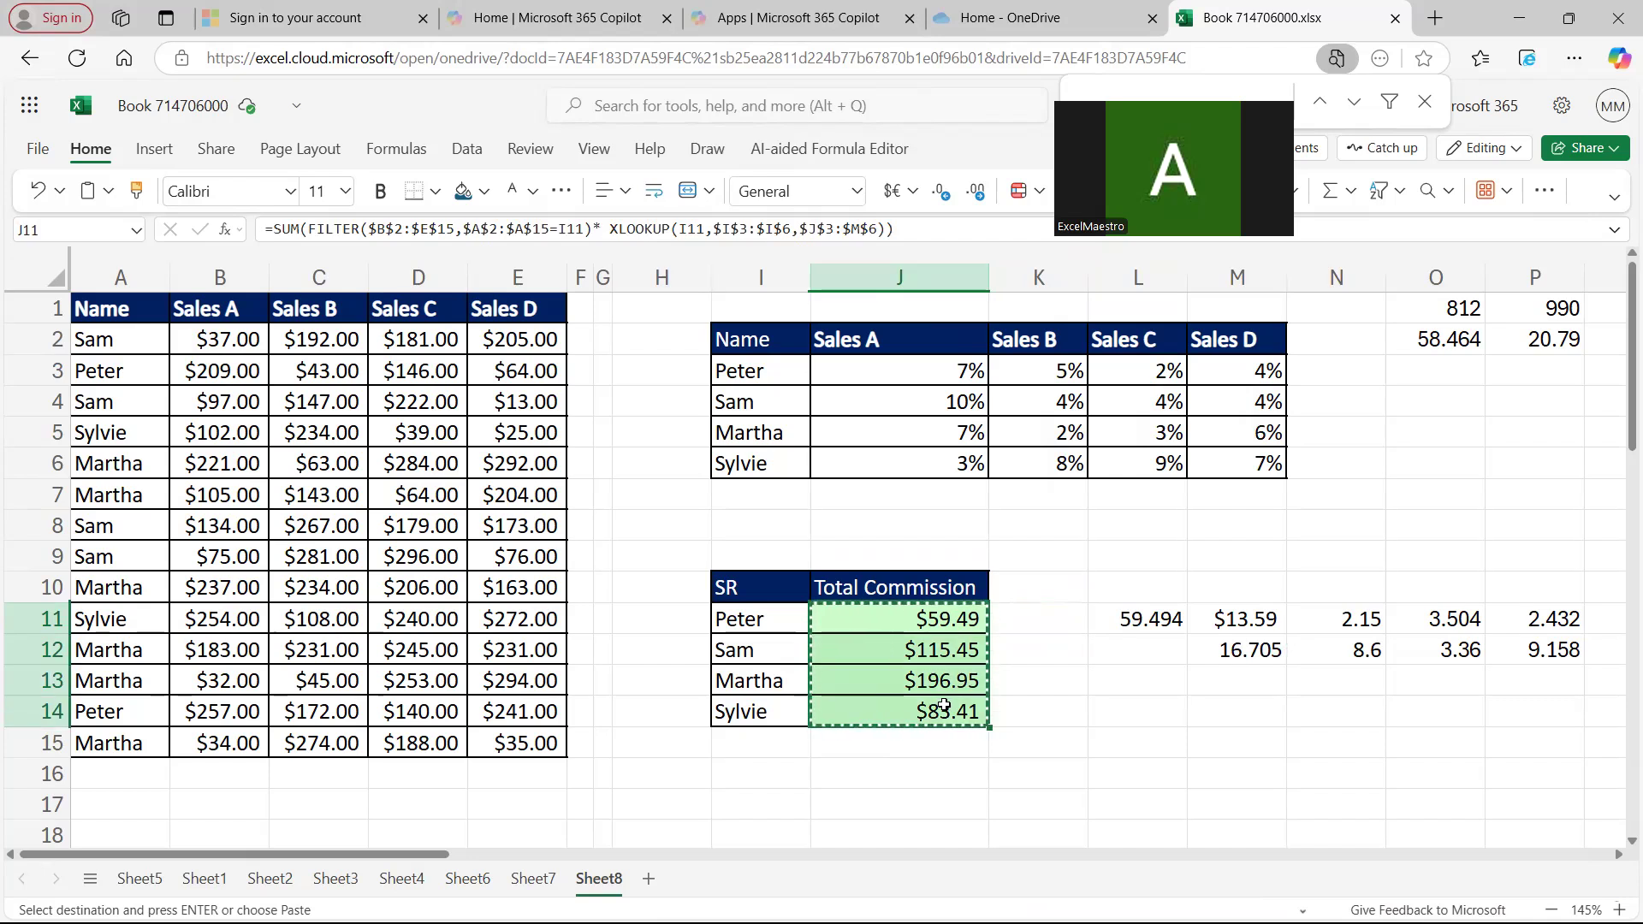
pyautogui.click(1051, 622)
pyautogui.rightClick(1051, 622)
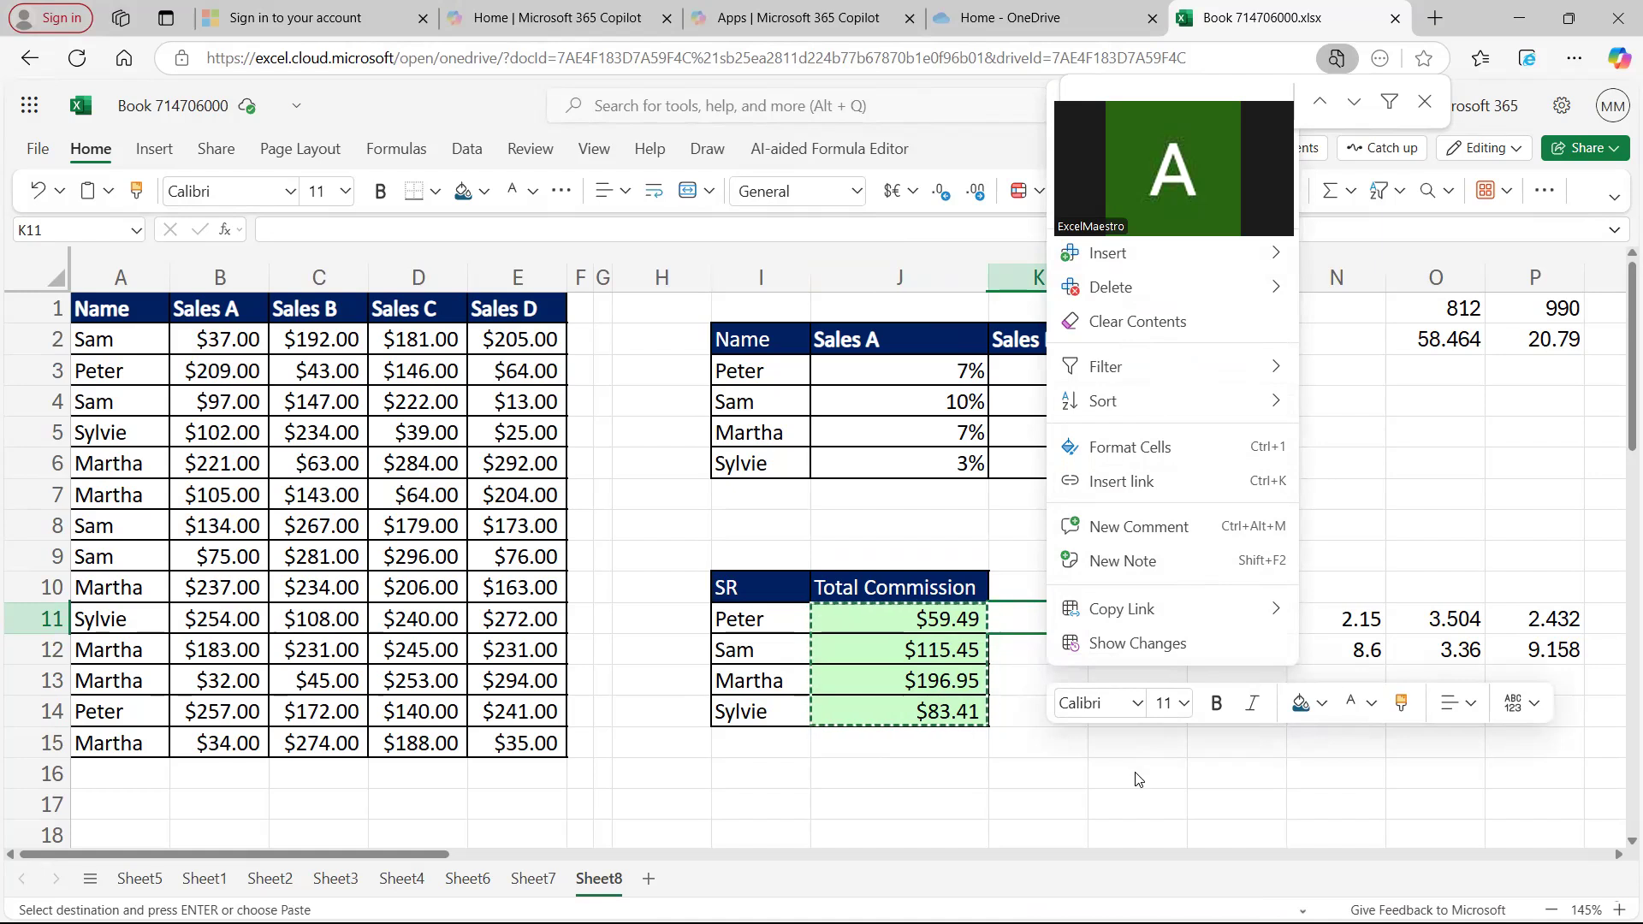
pyautogui.click(1039, 804)
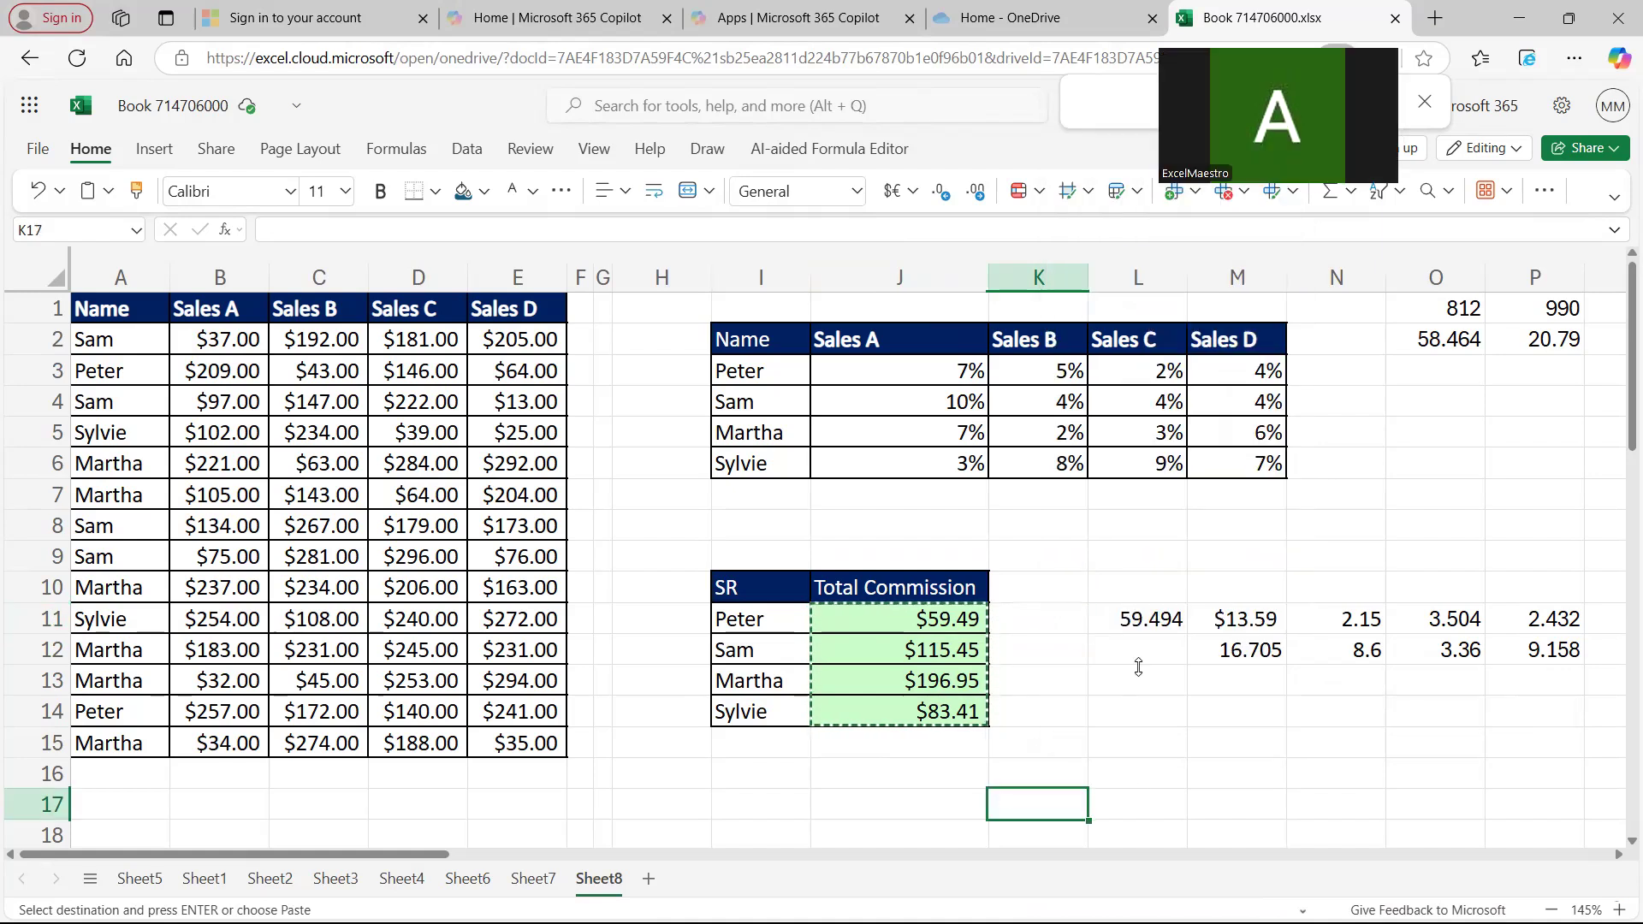
pyautogui.click(1051, 580)
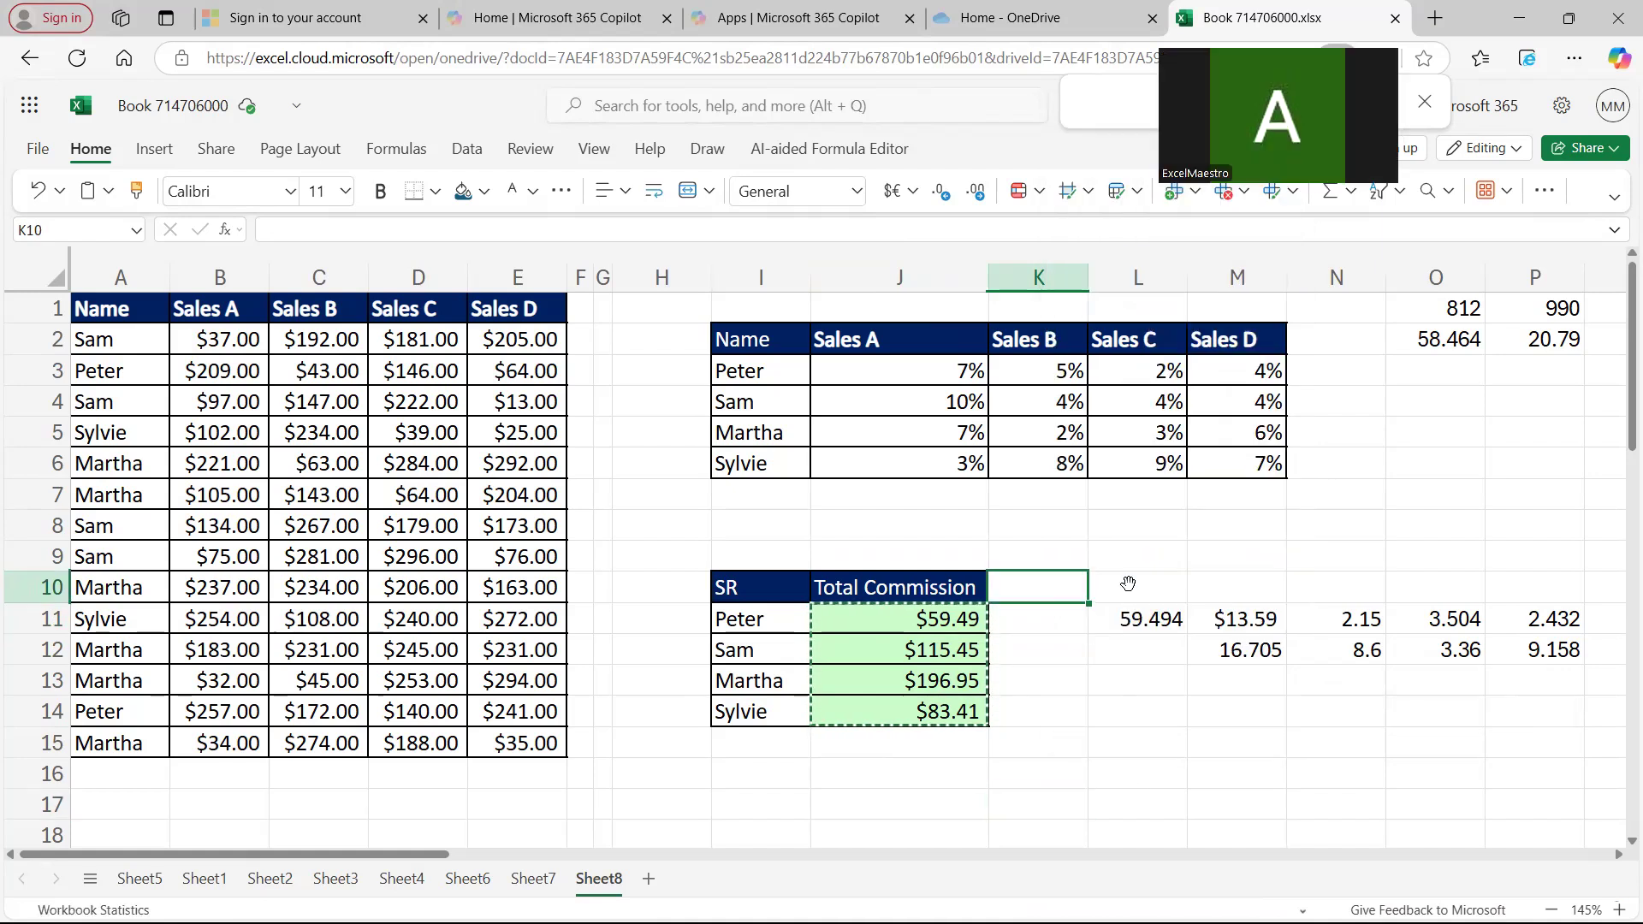
pyautogui.click(1019, 624)
pyautogui.moveTo(1018, 653); pyautogui.dragTo(1016, 680)
# - Copy the total commissions in J11:J14 and paste them as values only starting at O14
pyautogui.moveTo(970, 622); pyautogui.dragTo(962, 708)
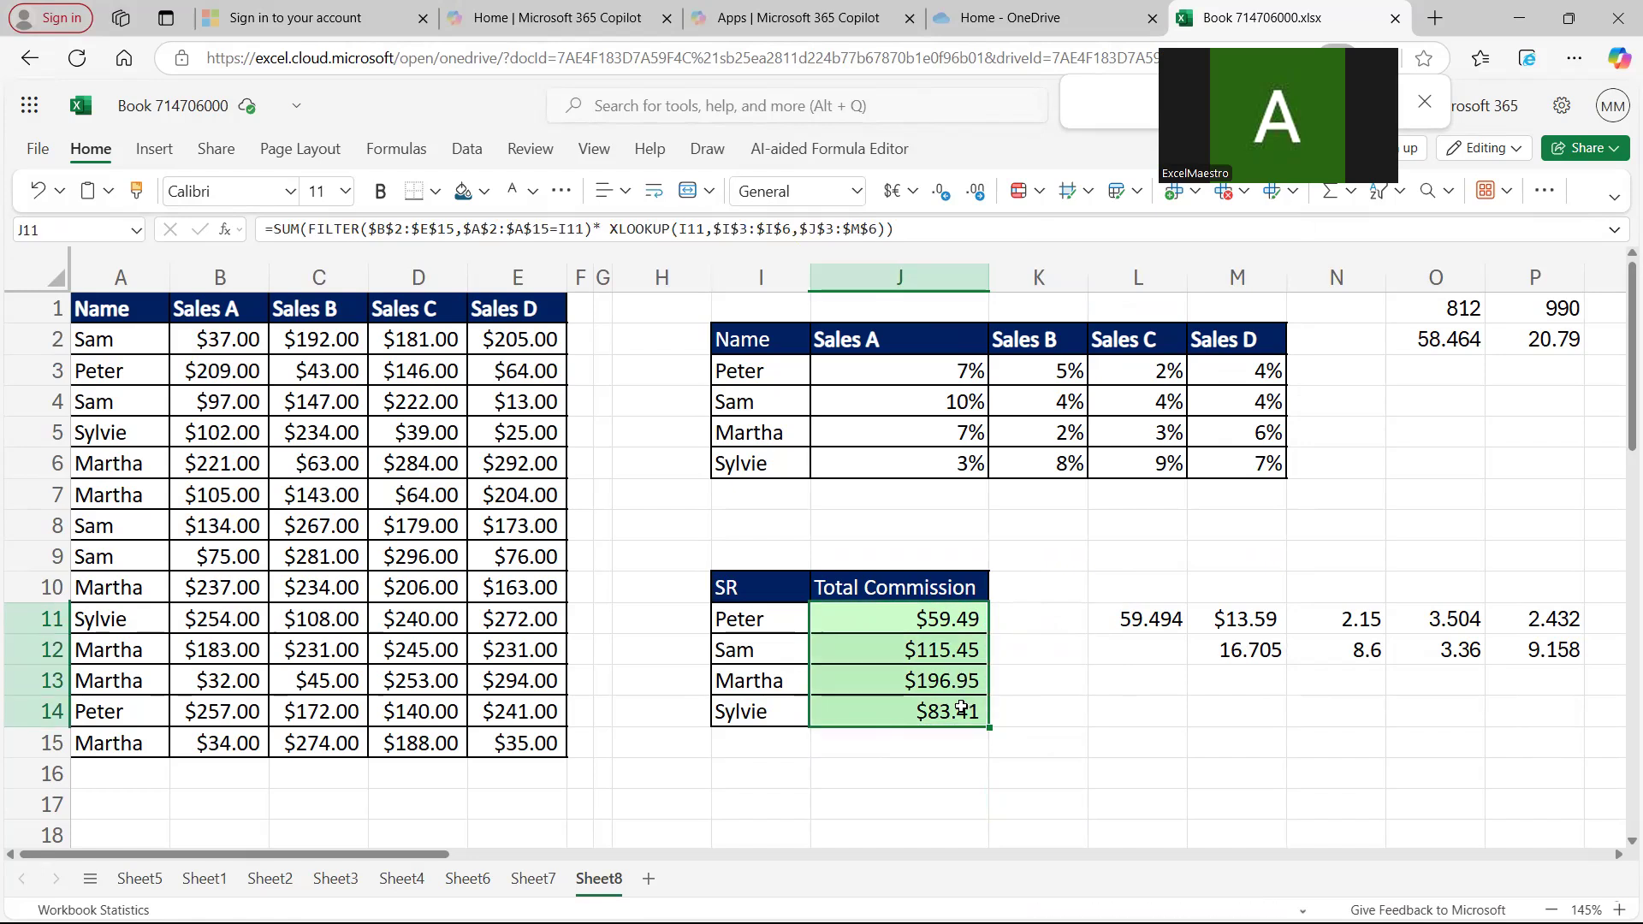
pyautogui.hotkey('ctrl', 'c')
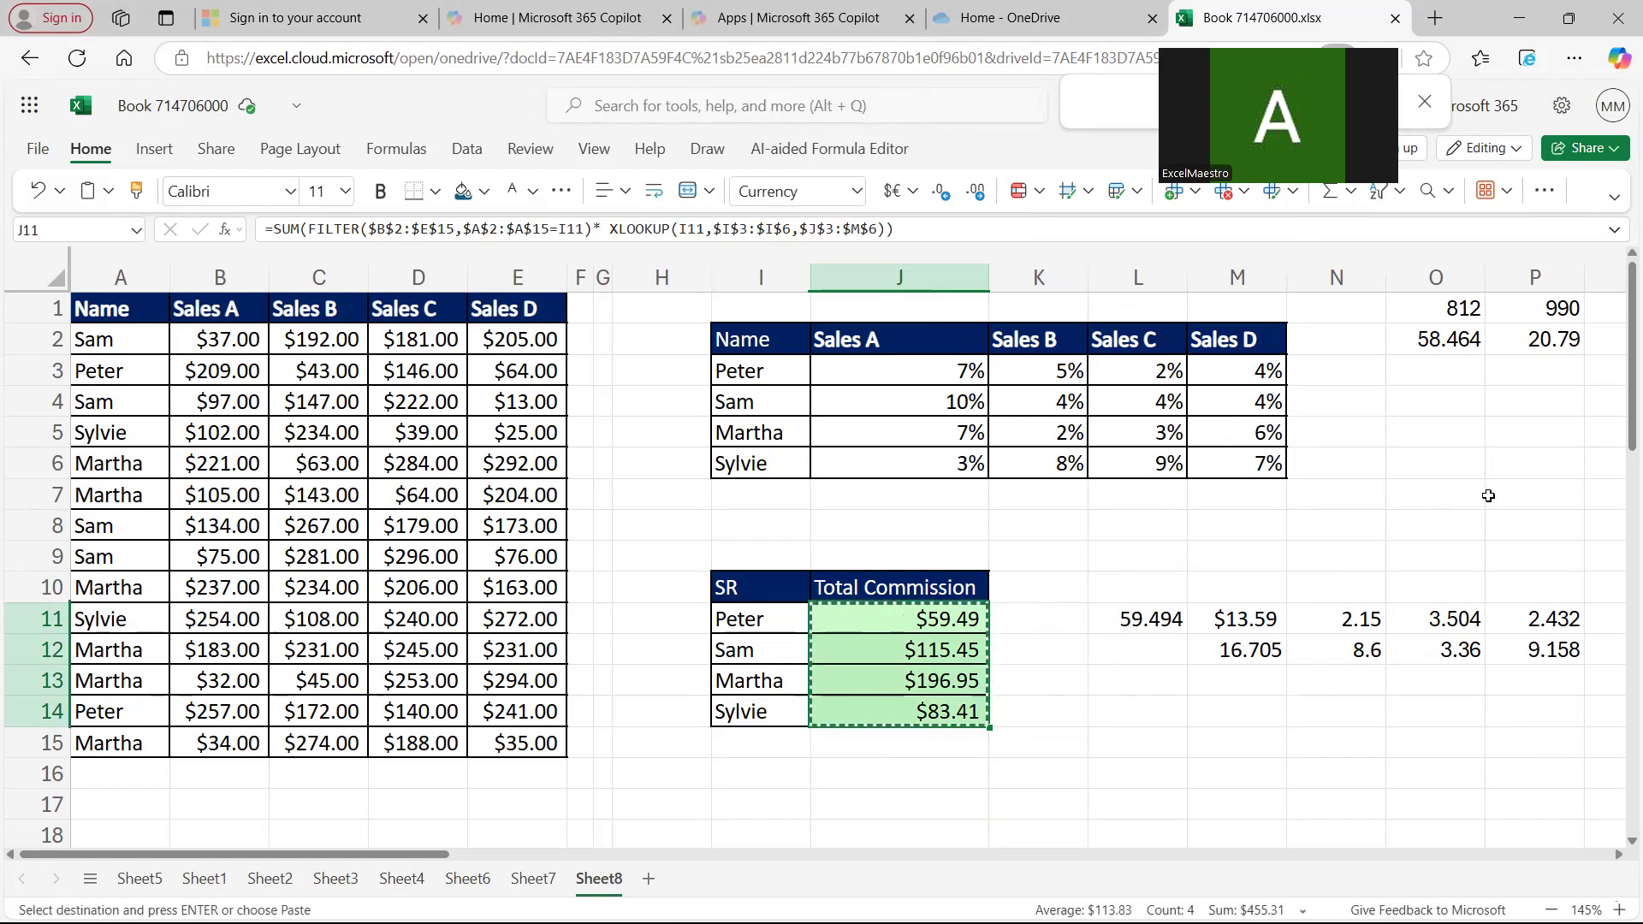
pyautogui.click(1423, 711)
pyautogui.rightClick(1423, 710)
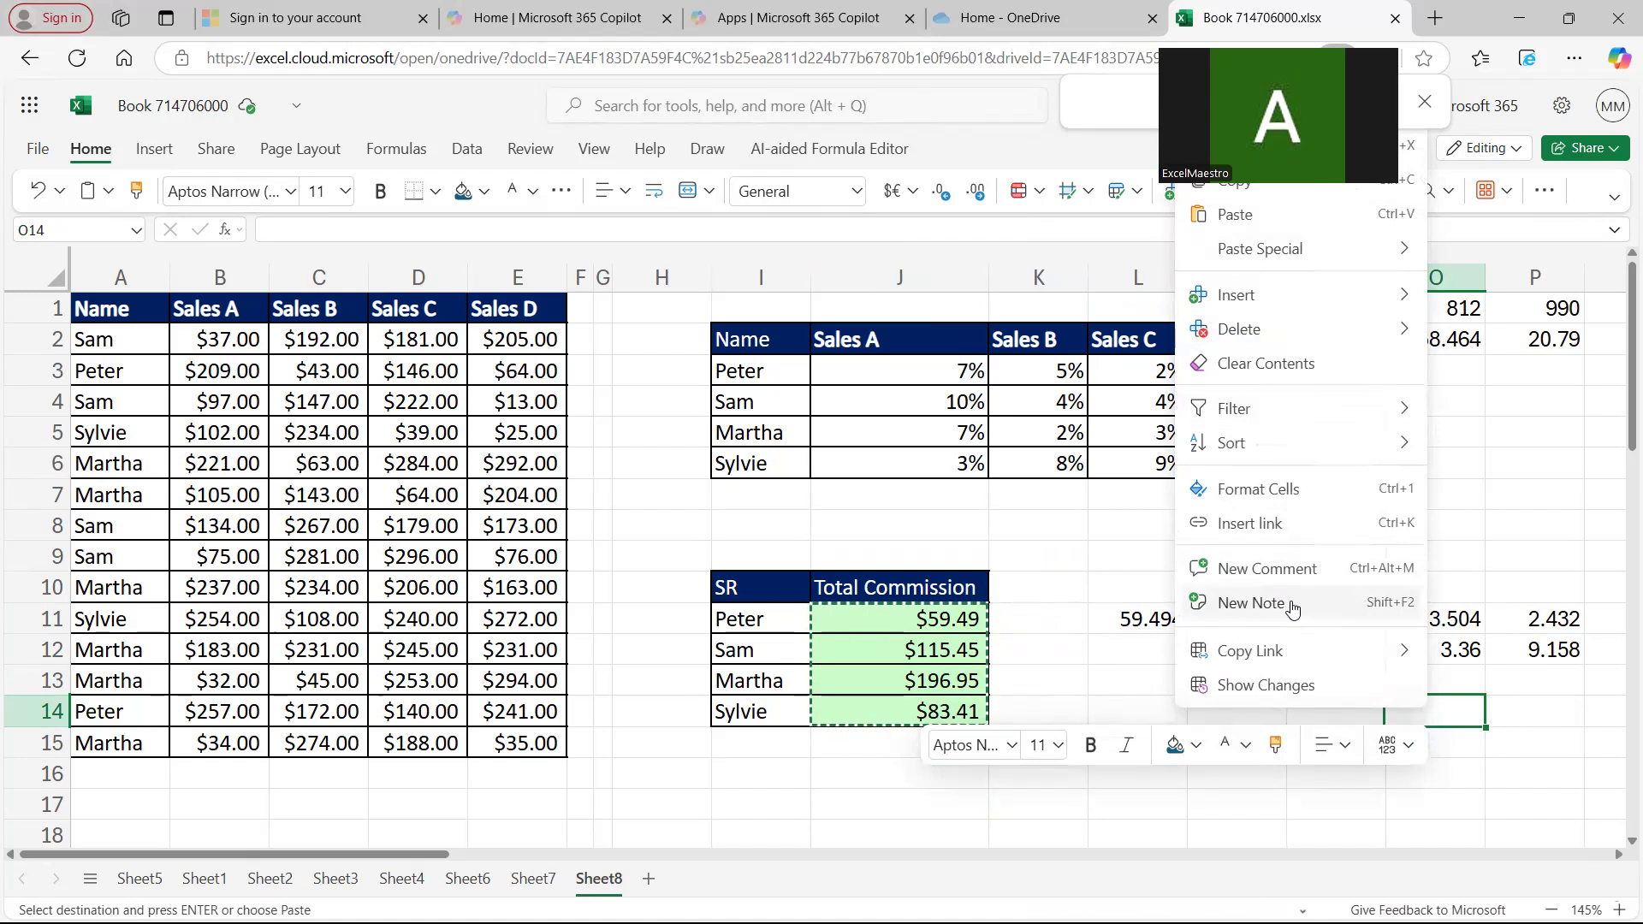
pyautogui.moveTo(1294, 261)
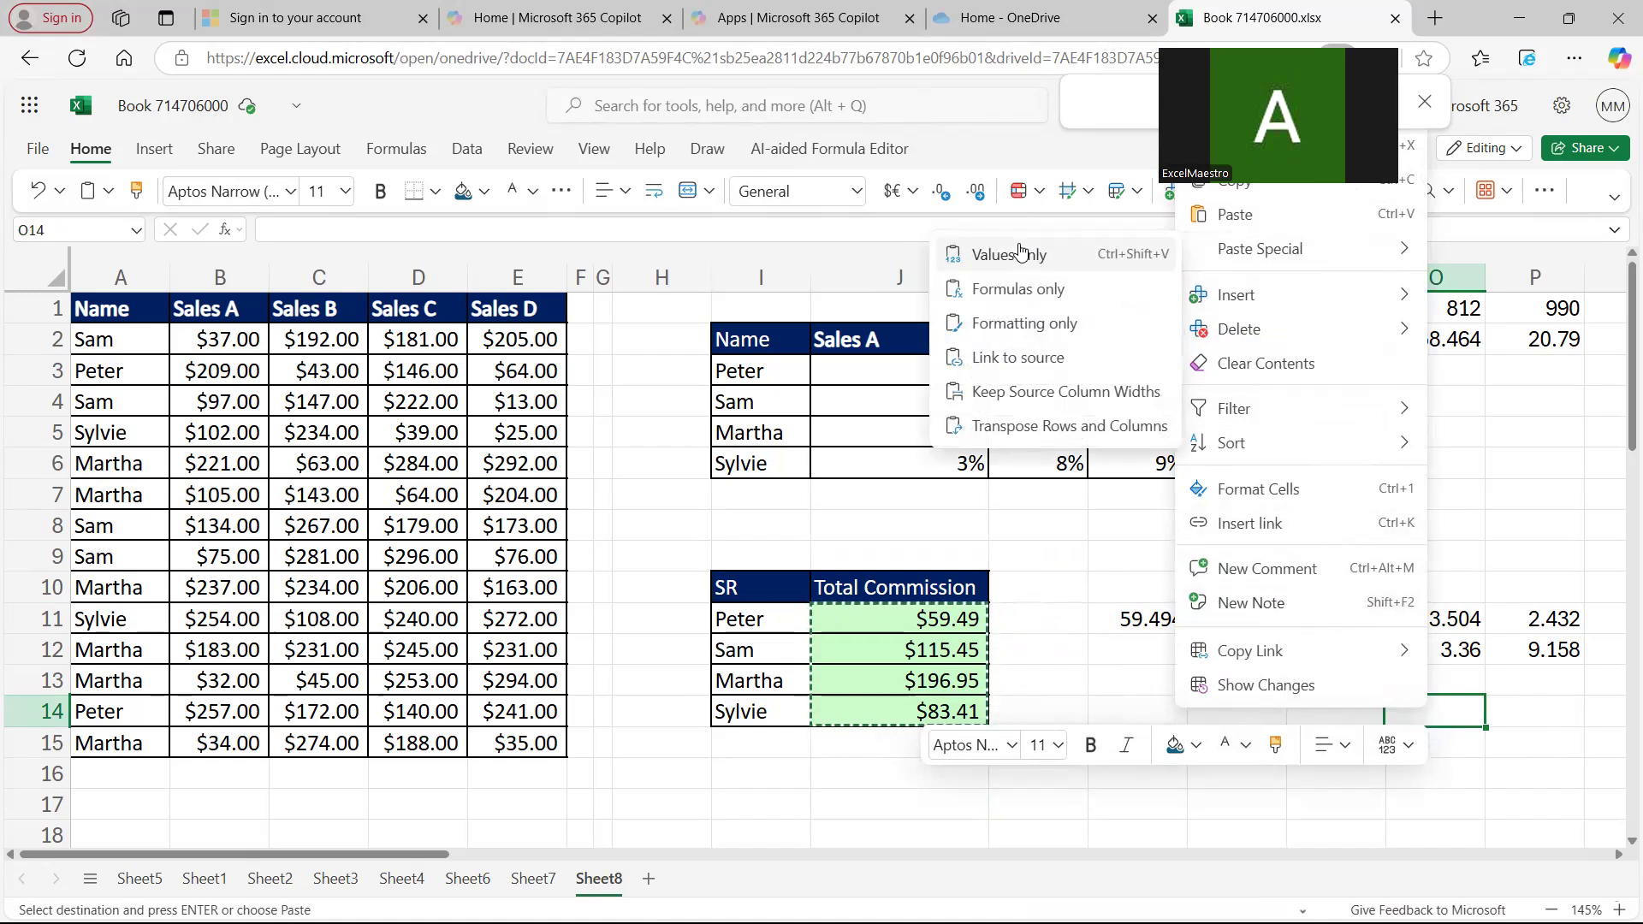
pyautogui.click(1001, 254)
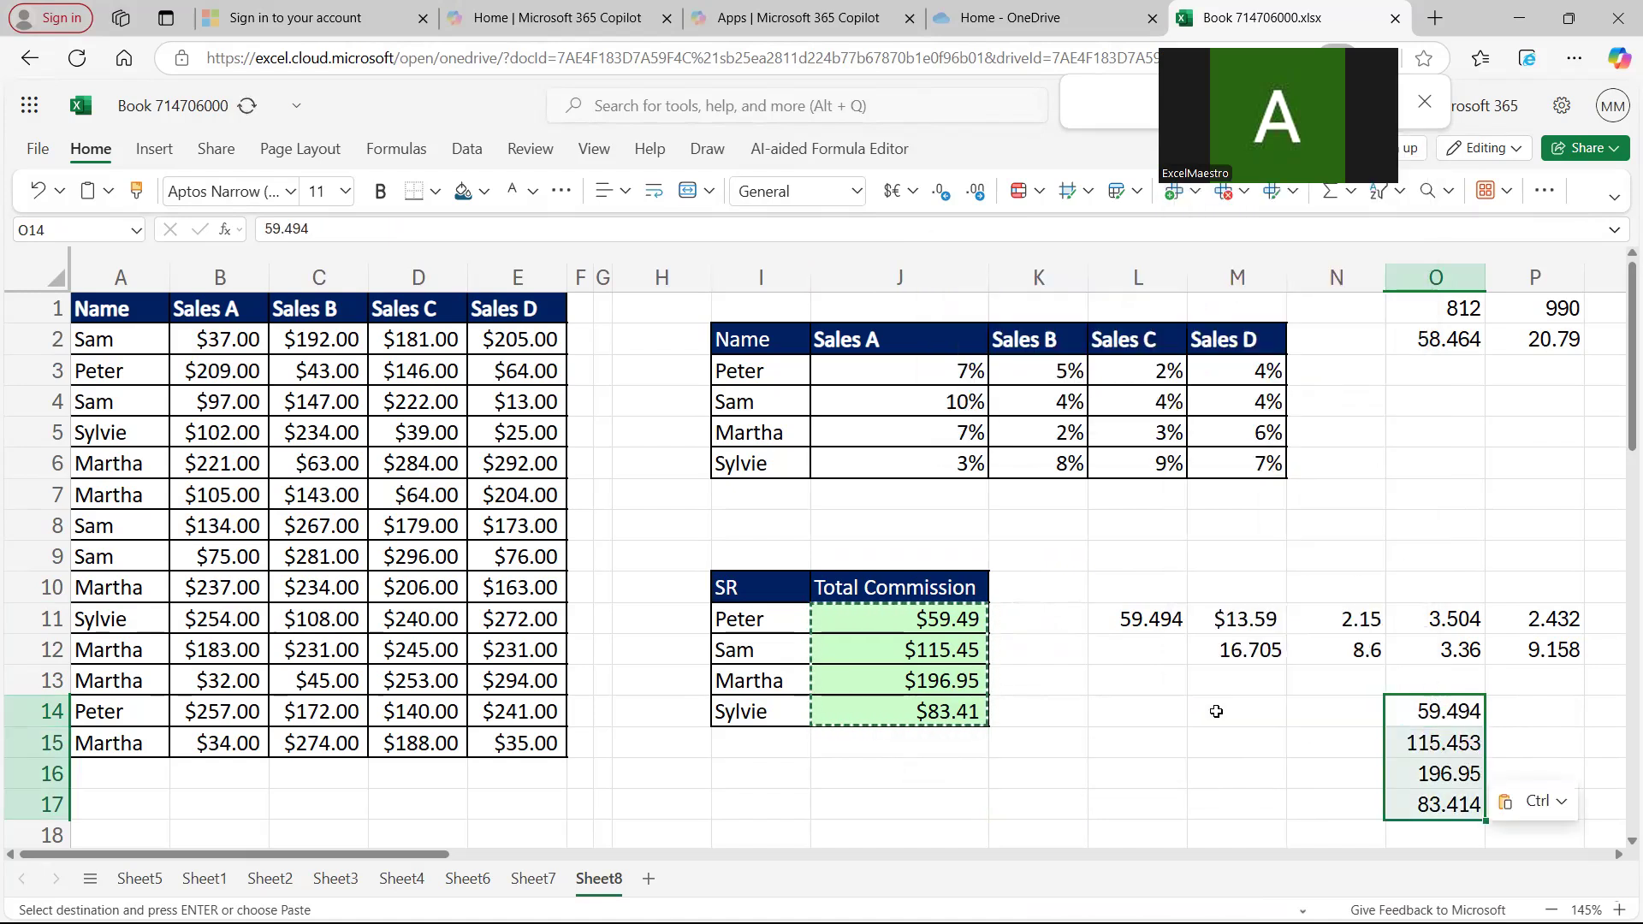
# - Move the pasted commission values from O14:O17 to K11:K14, beside the Total Commission column
pyautogui.hotkey('ctrl', 'x')
pyautogui.click(1059, 619)
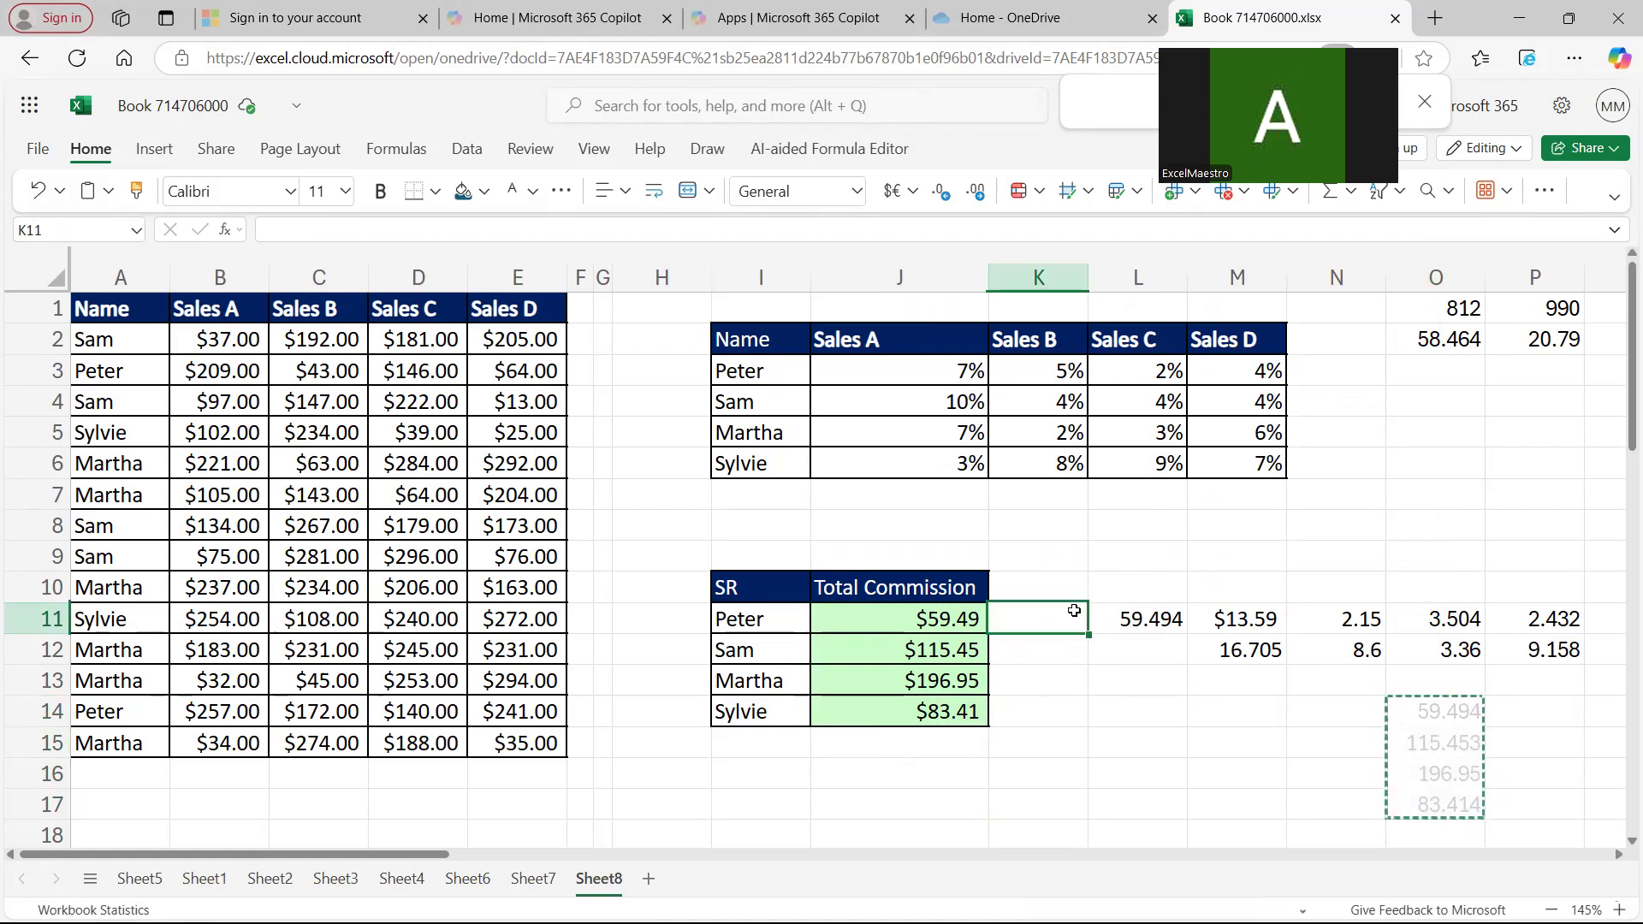
pyautogui.click(1111, 743)
pyautogui.press('Escape')
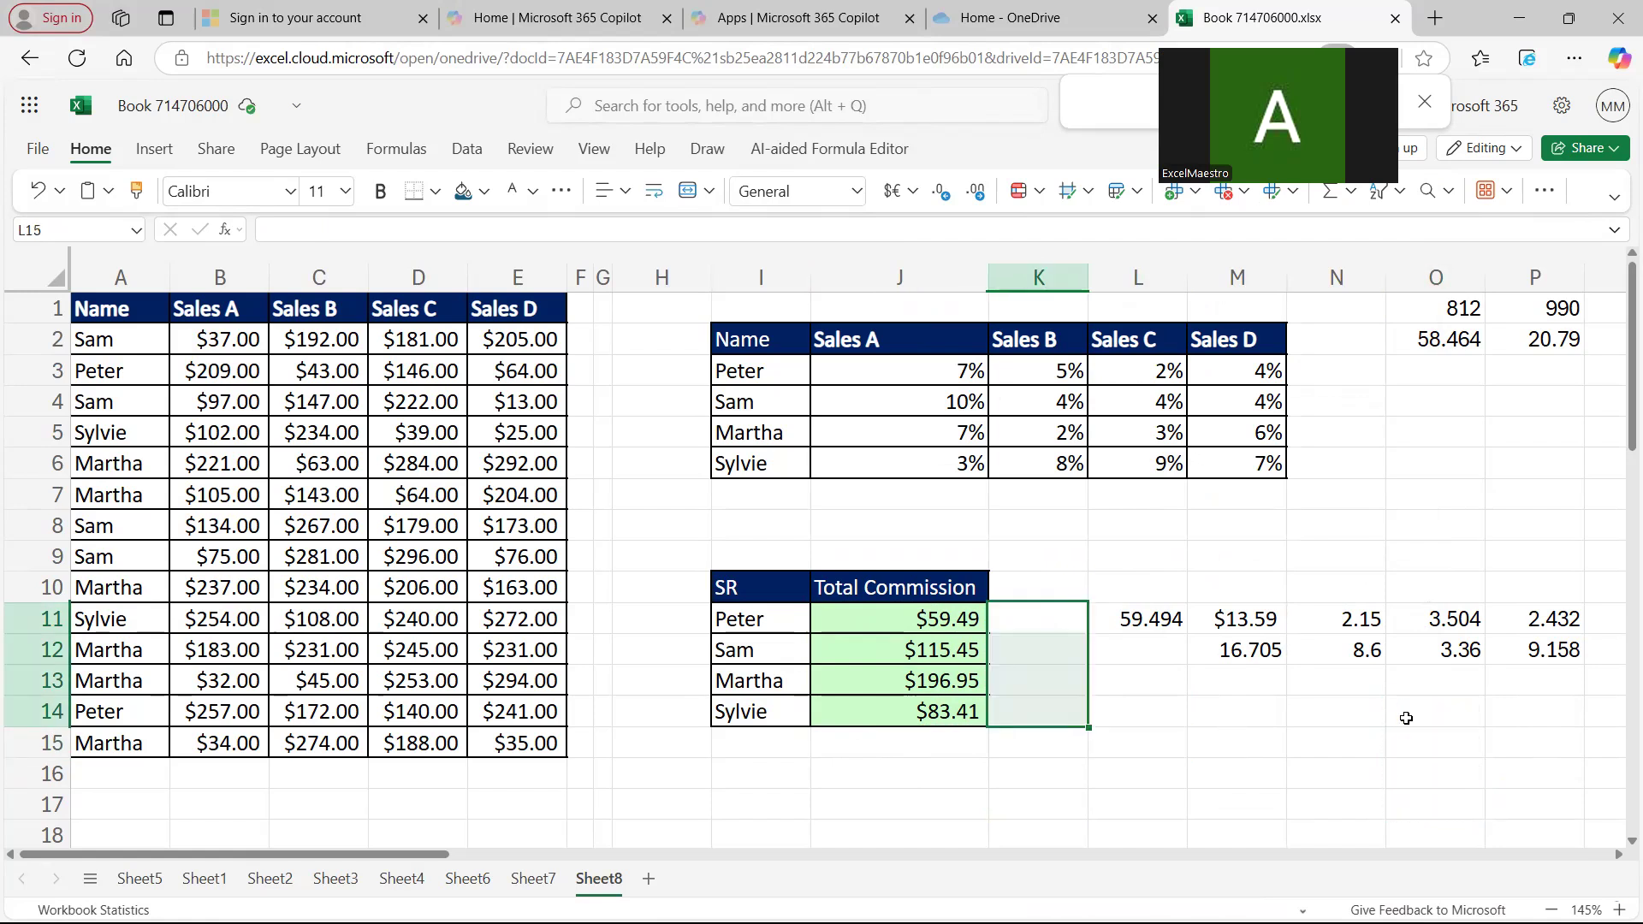
pyautogui.click(1236, 739)
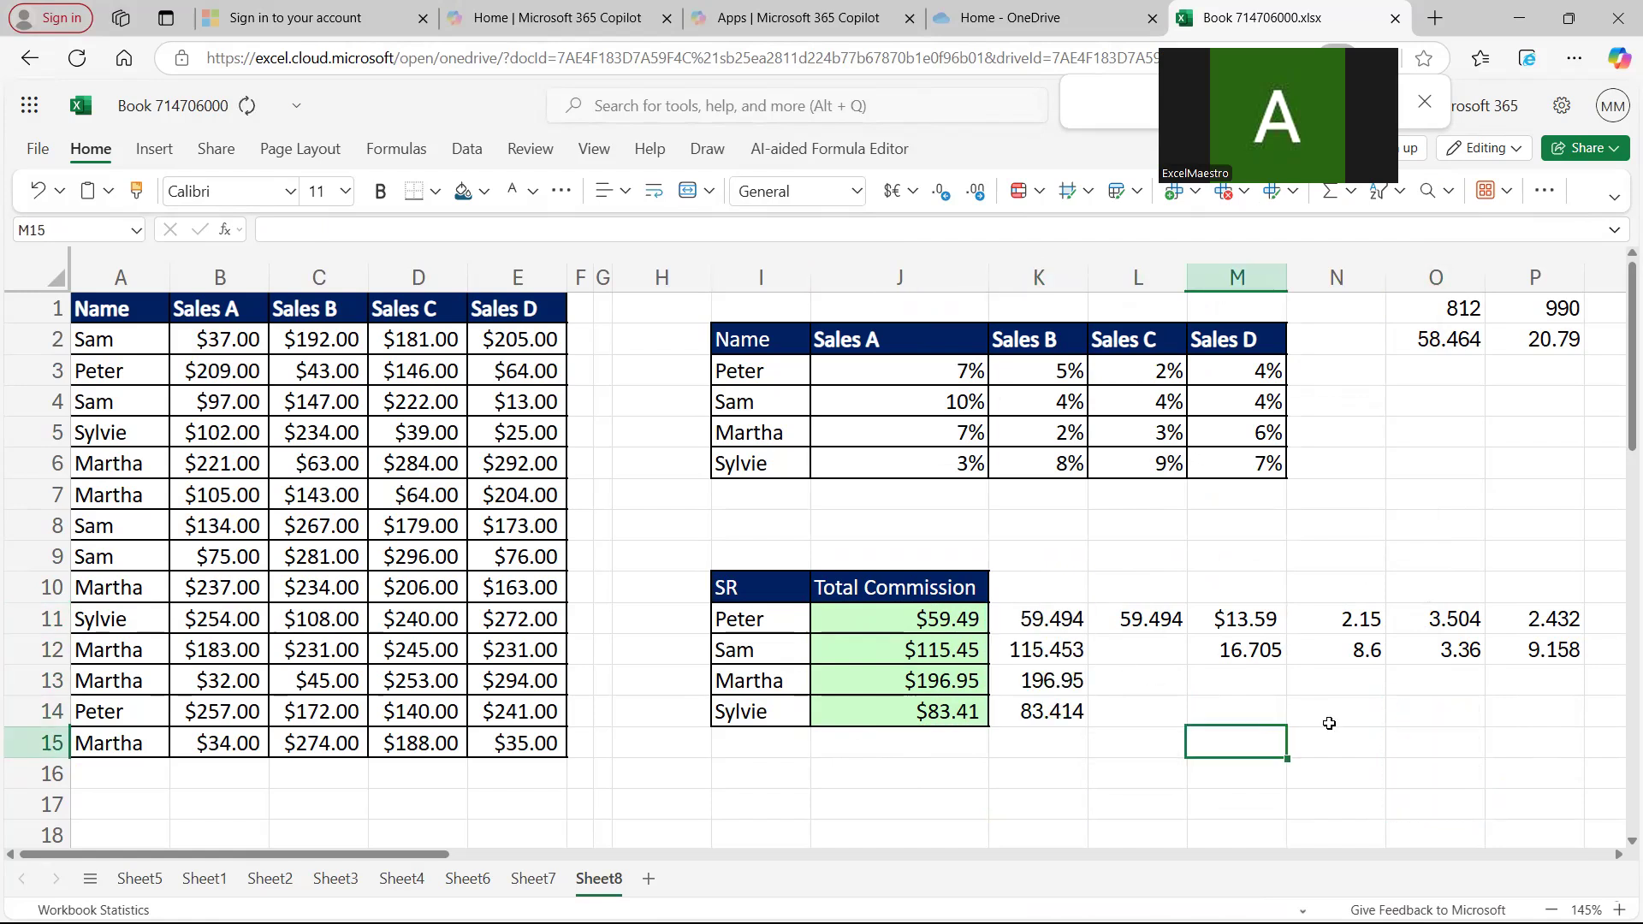
# - Clear the old manual check values from L11:P12
pyautogui.click(1063, 618)
pyautogui.click(1223, 771)
pyautogui.moveTo(1157, 620); pyautogui.dragTo(1511, 653)
pyautogui.press('Delete')
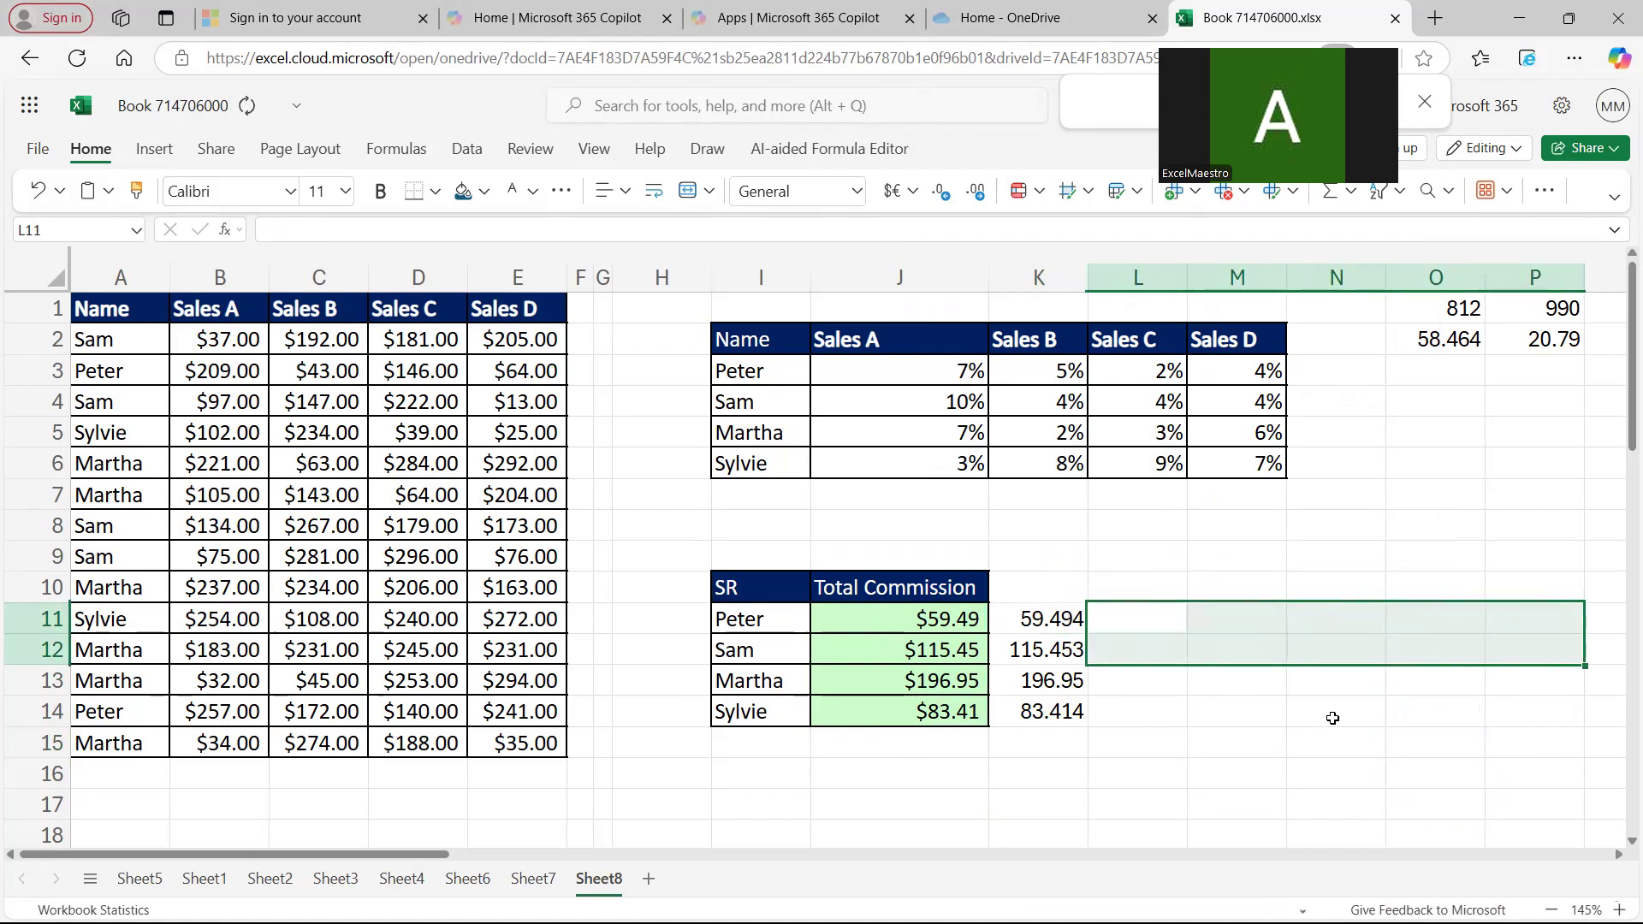
pyautogui.click(1236, 741)
pyautogui.click(961, 620)
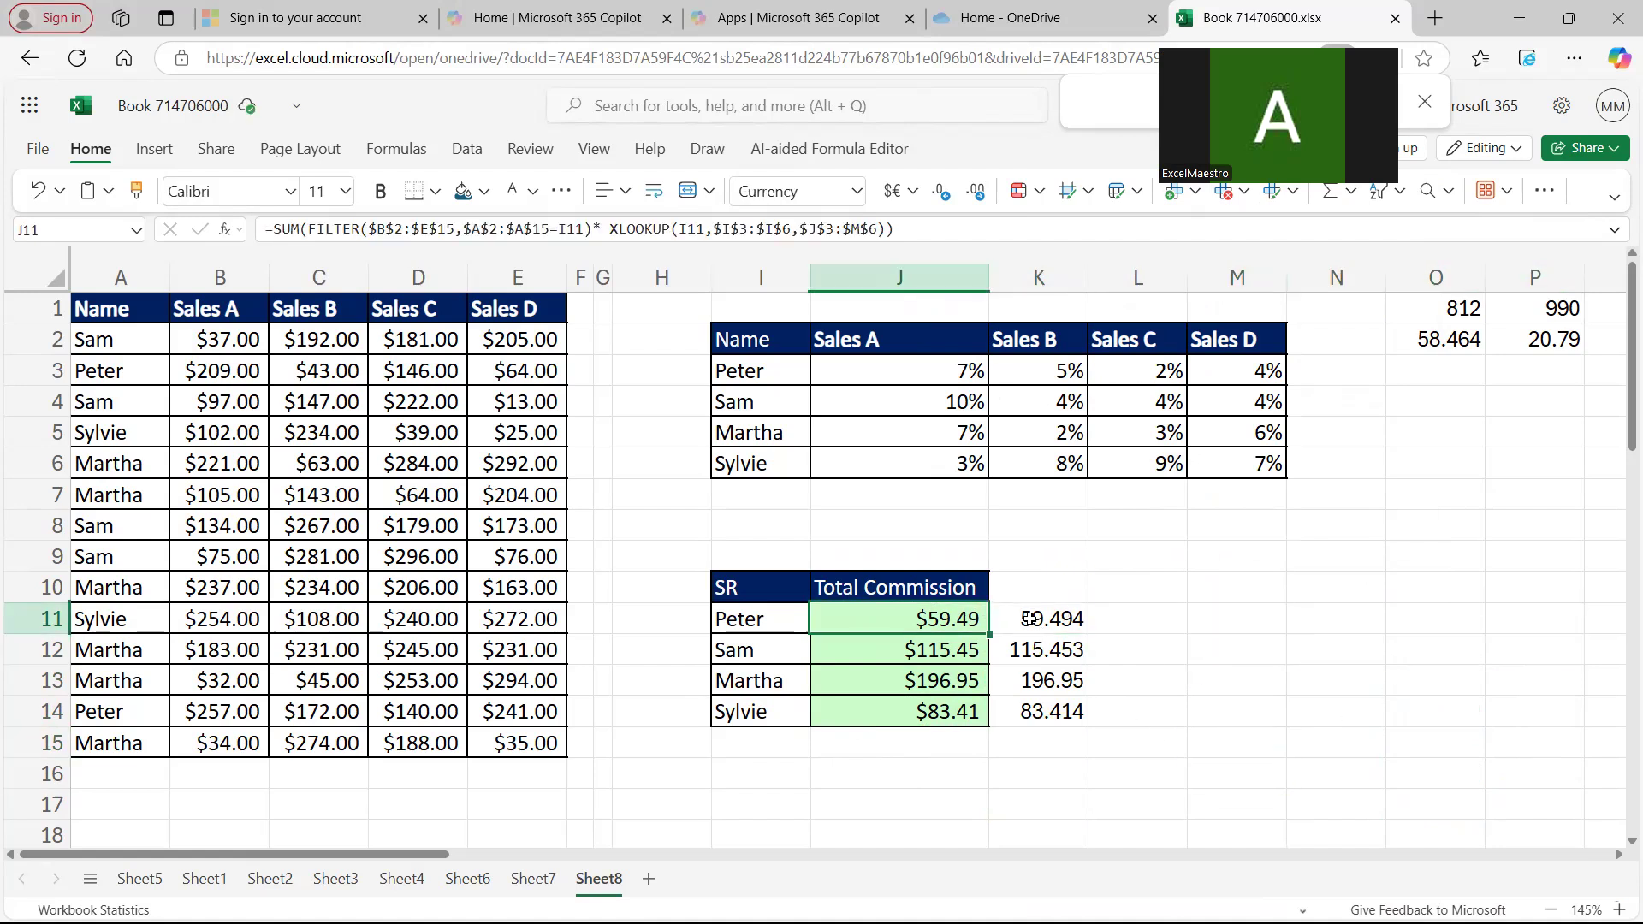
# - Begin an INDEX formula in M11 with the commission rates $J$3:$M$6 as its absolute array
pyautogui.click(1203, 621)
pyautogui.write('=')
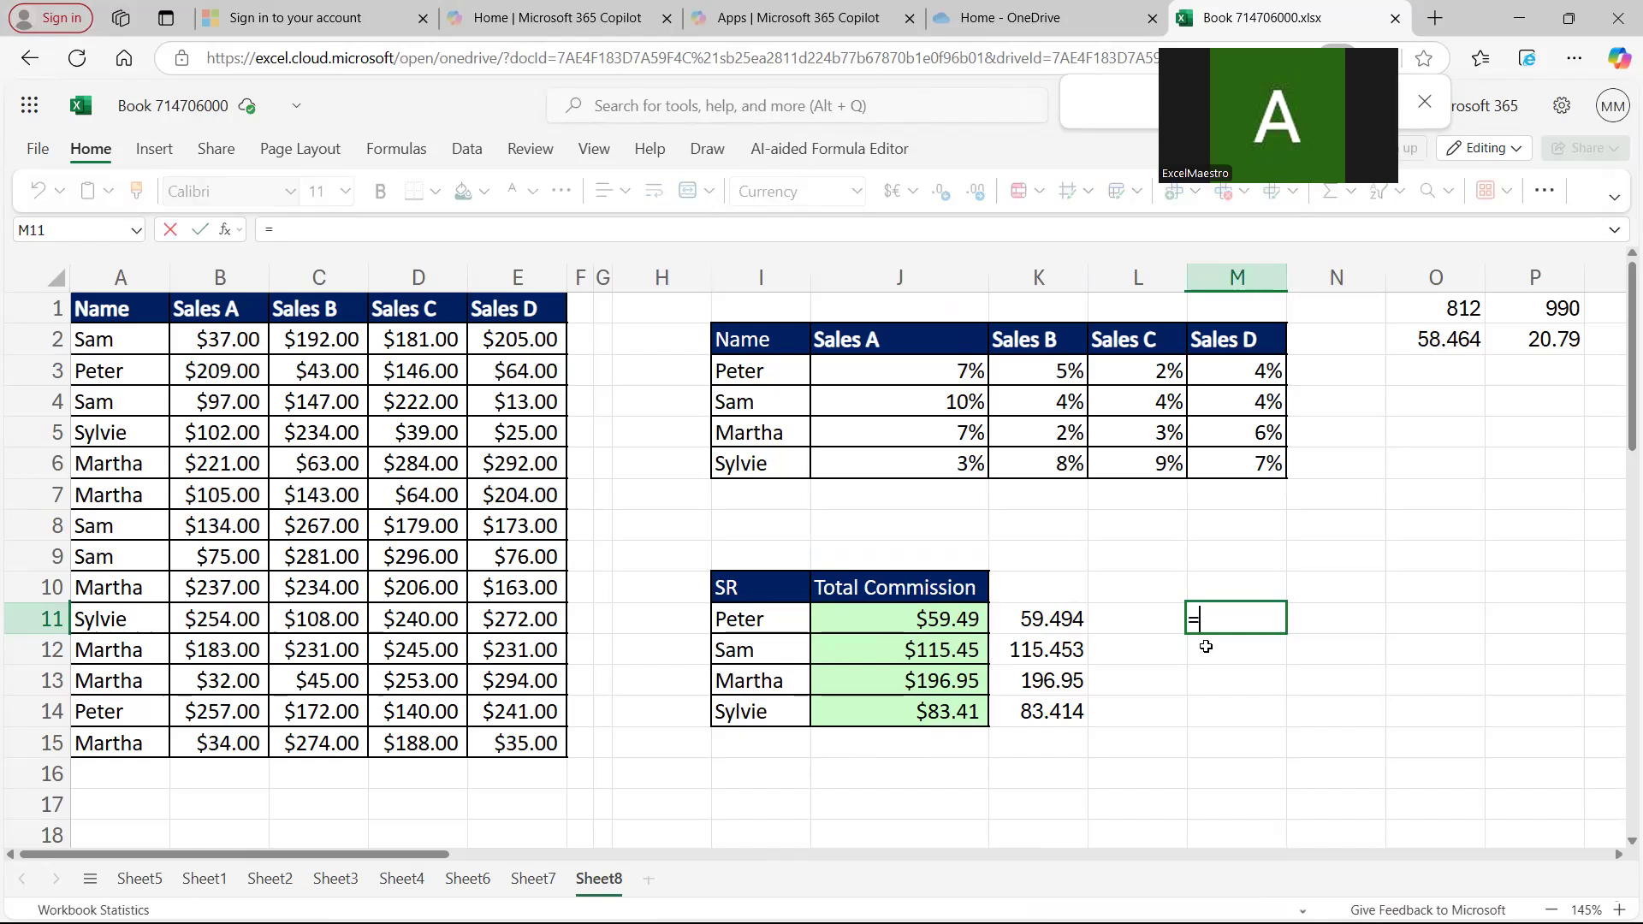
pyautogui.write('index(')
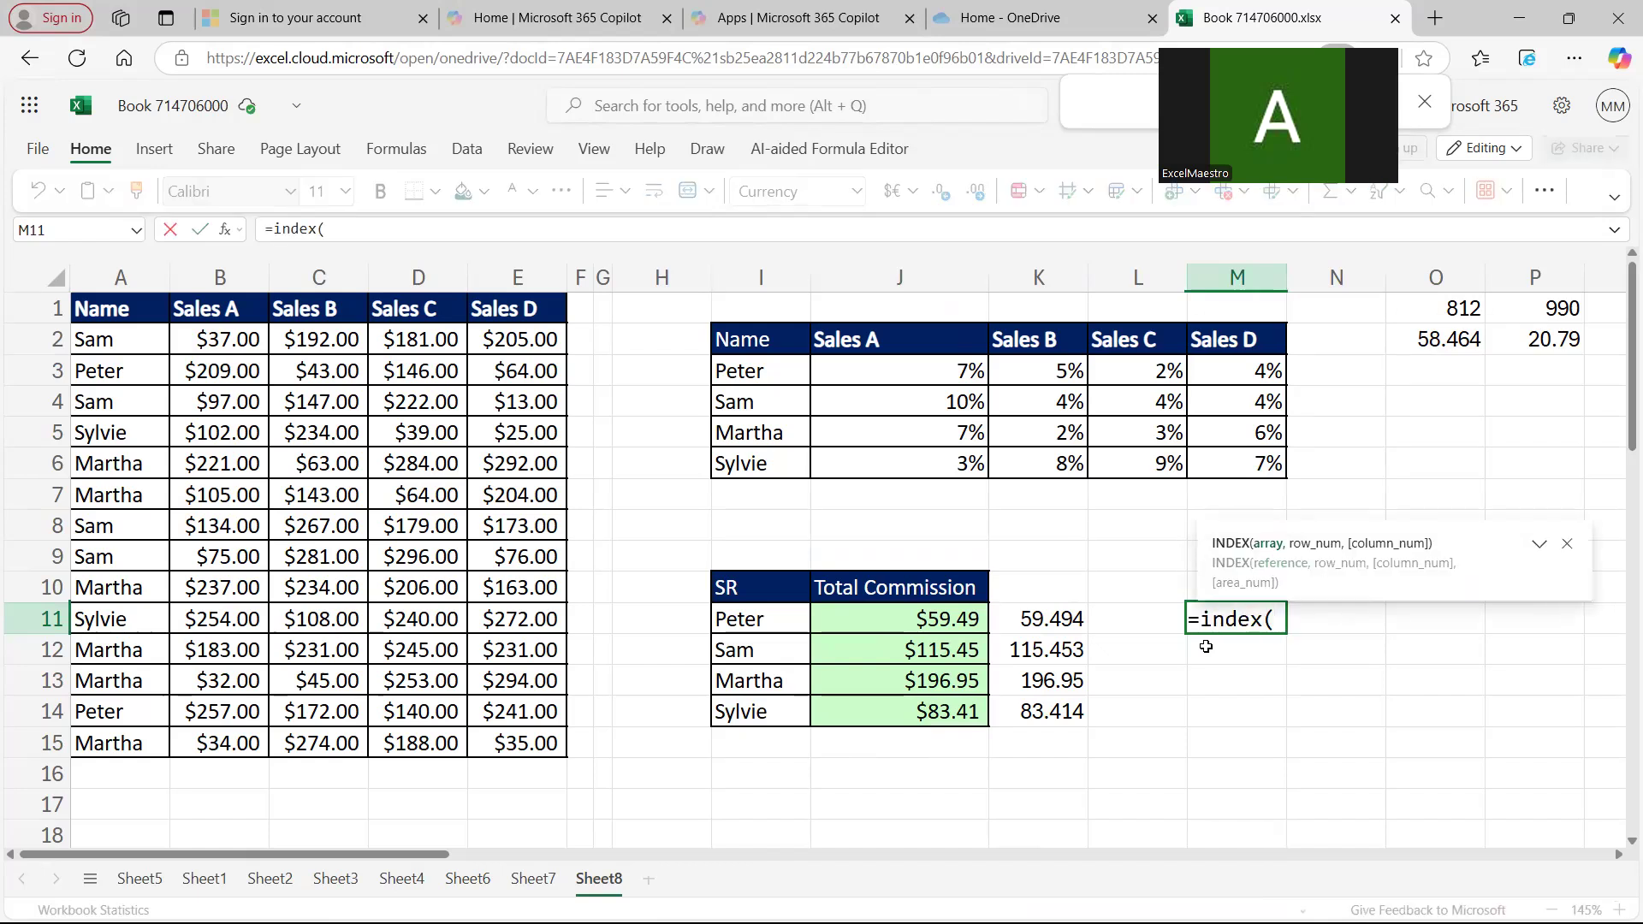
pyautogui.moveTo(944, 378); pyautogui.dragTo(1197, 457)
pyautogui.press('F4')
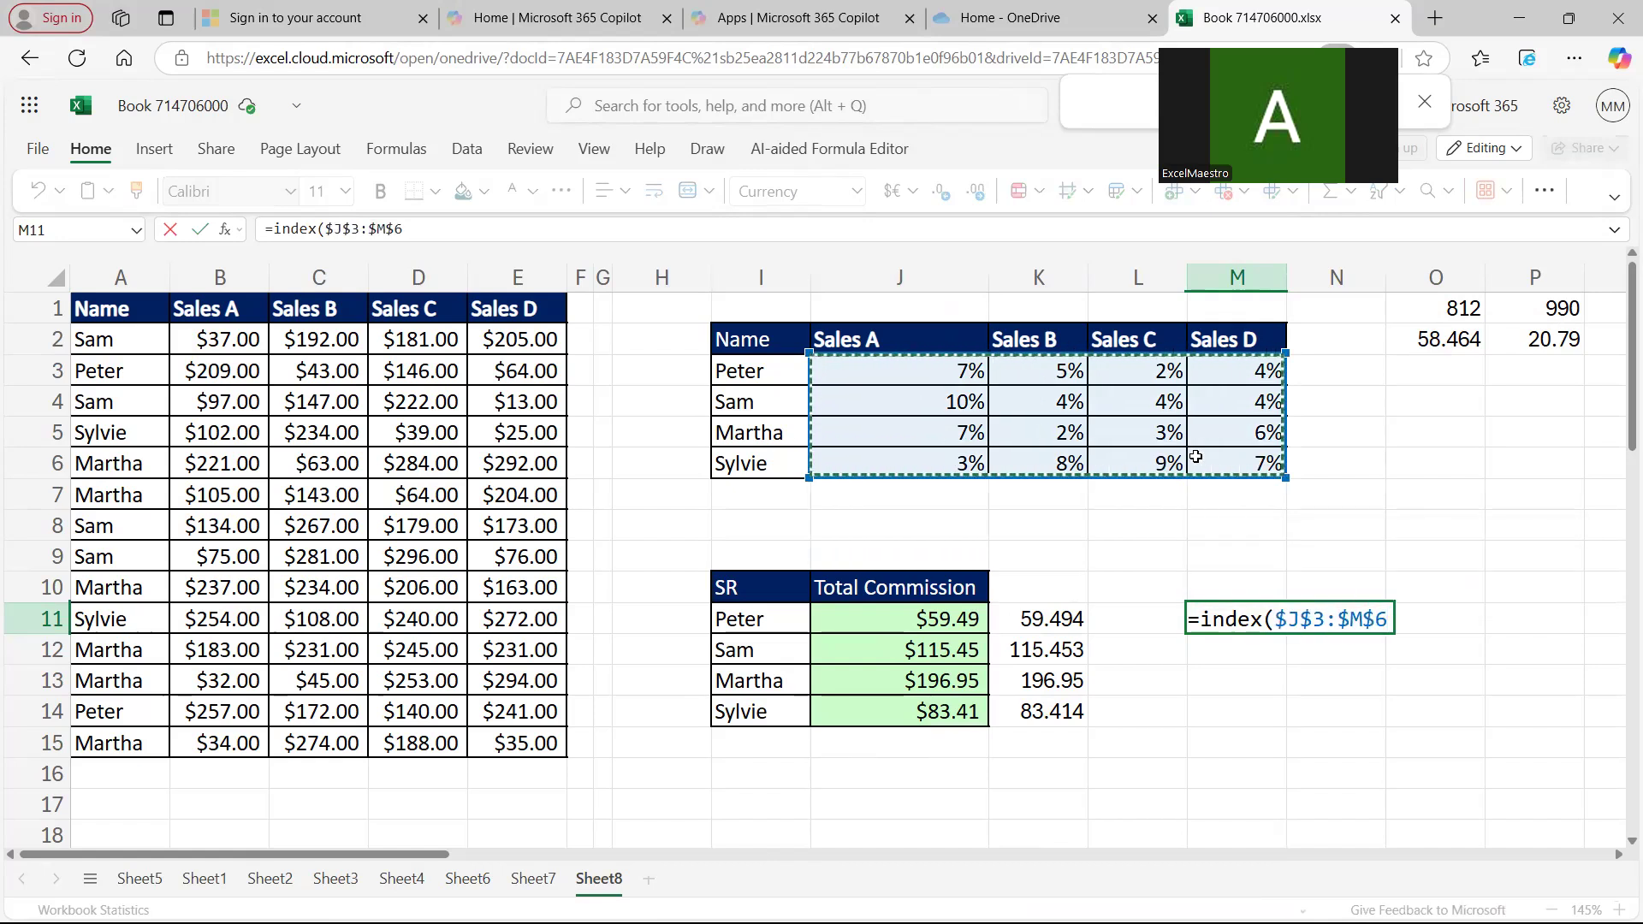
pyautogui.write(',')
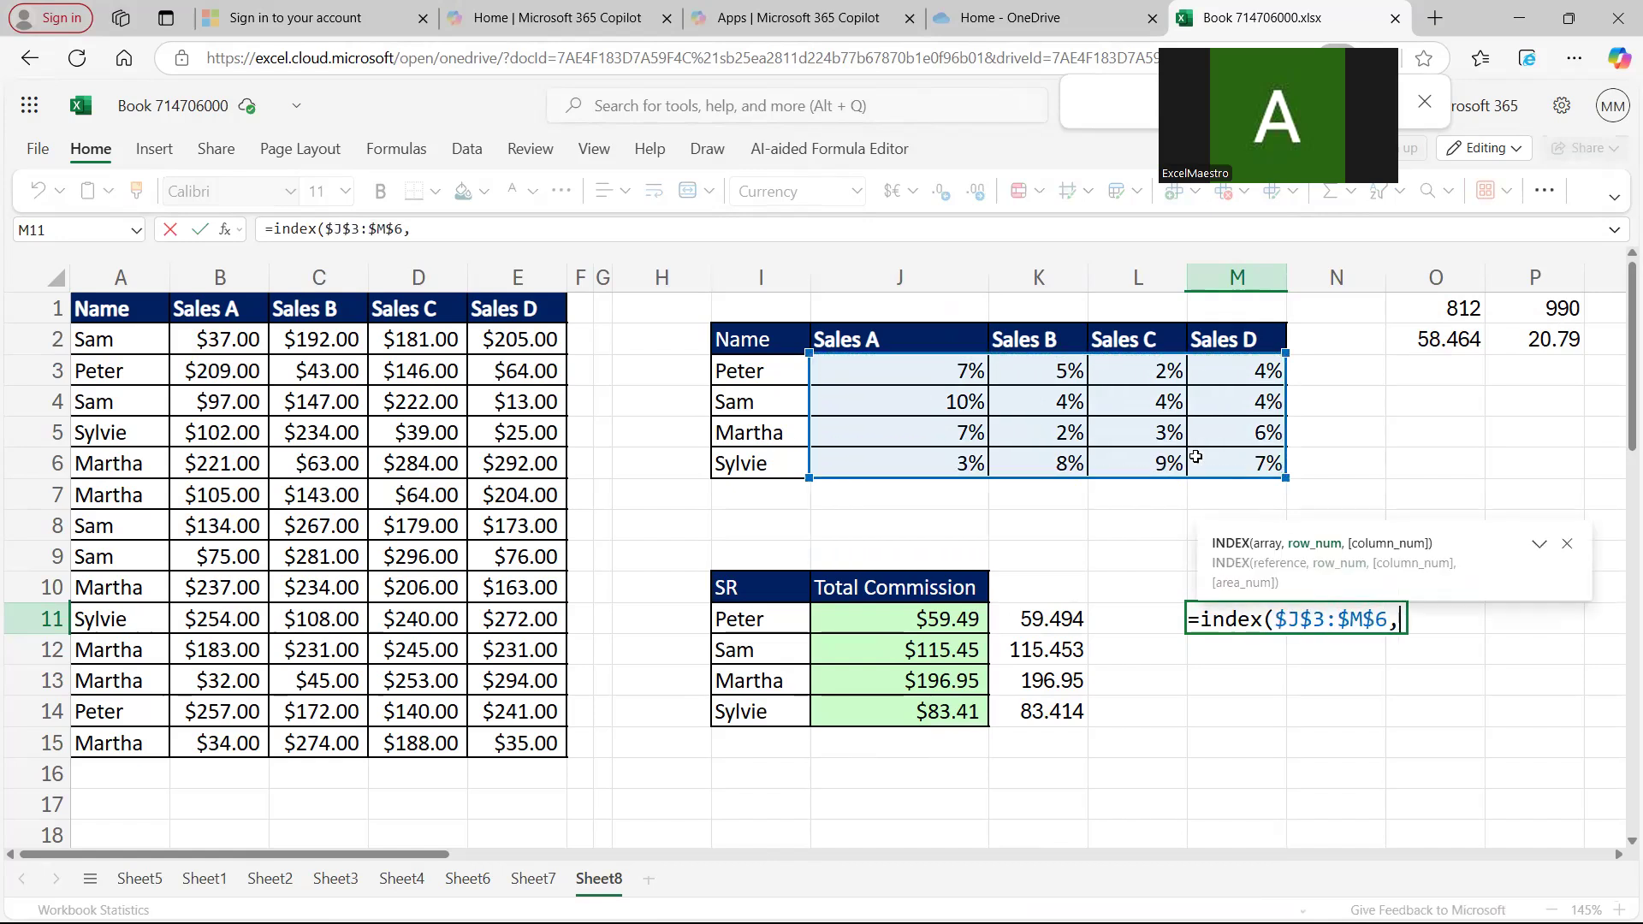
# - Complete the M11 formula with MATCH(I11,$I$3:$I$6,0) as the row number and an empty column argument, and enter it
pyautogui.write('match(')
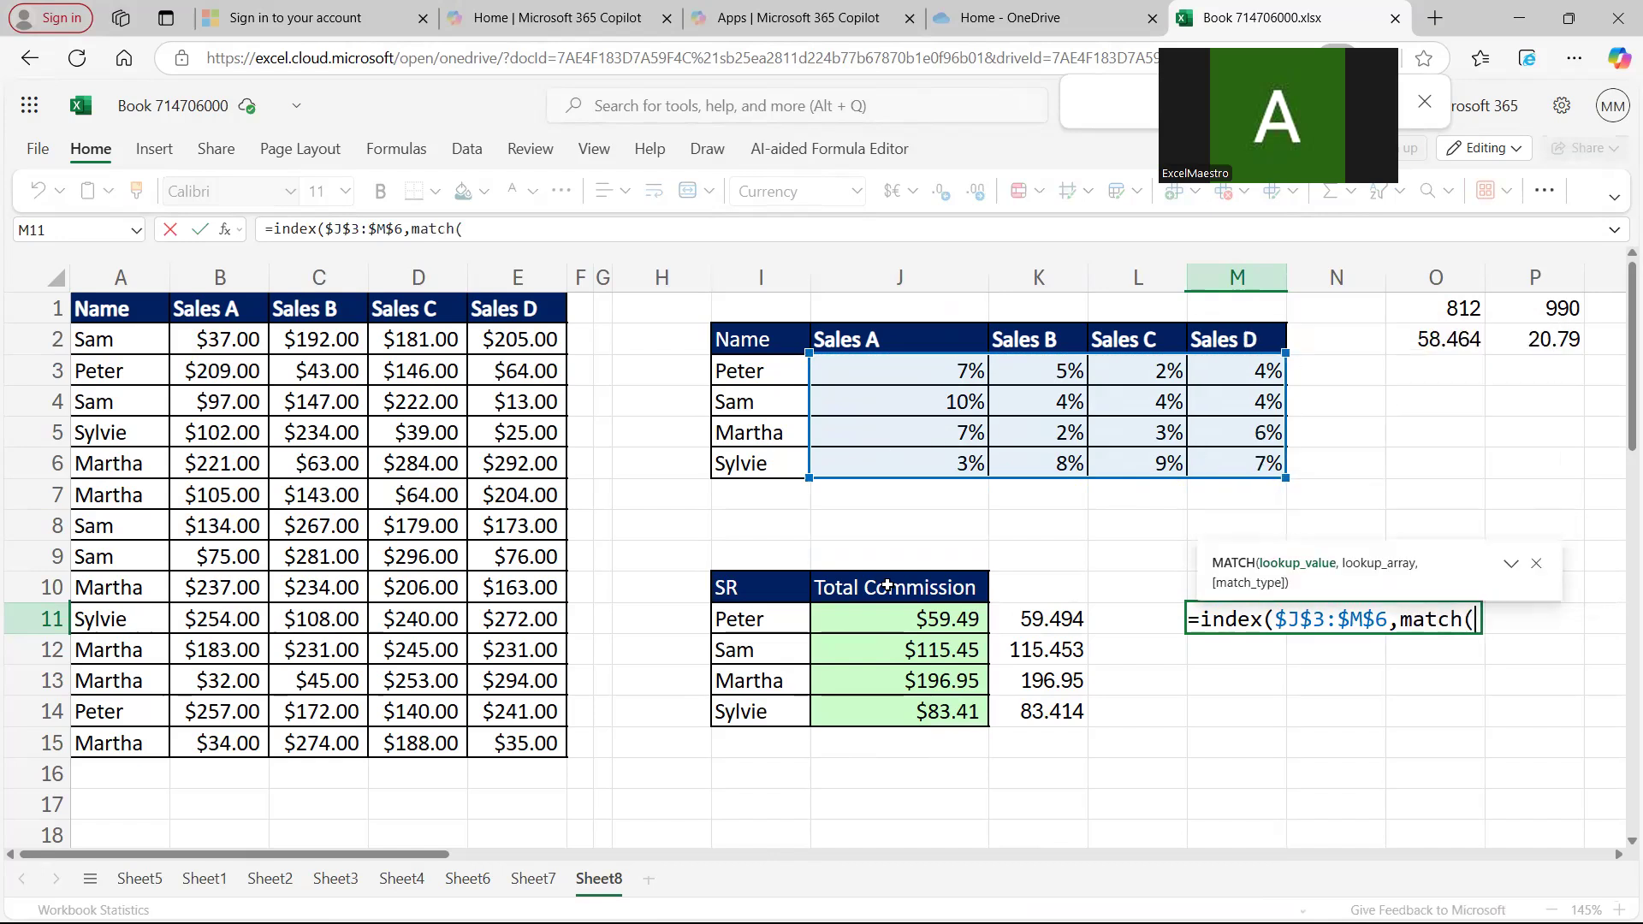
pyautogui.click(789, 614)
pyautogui.write(',')
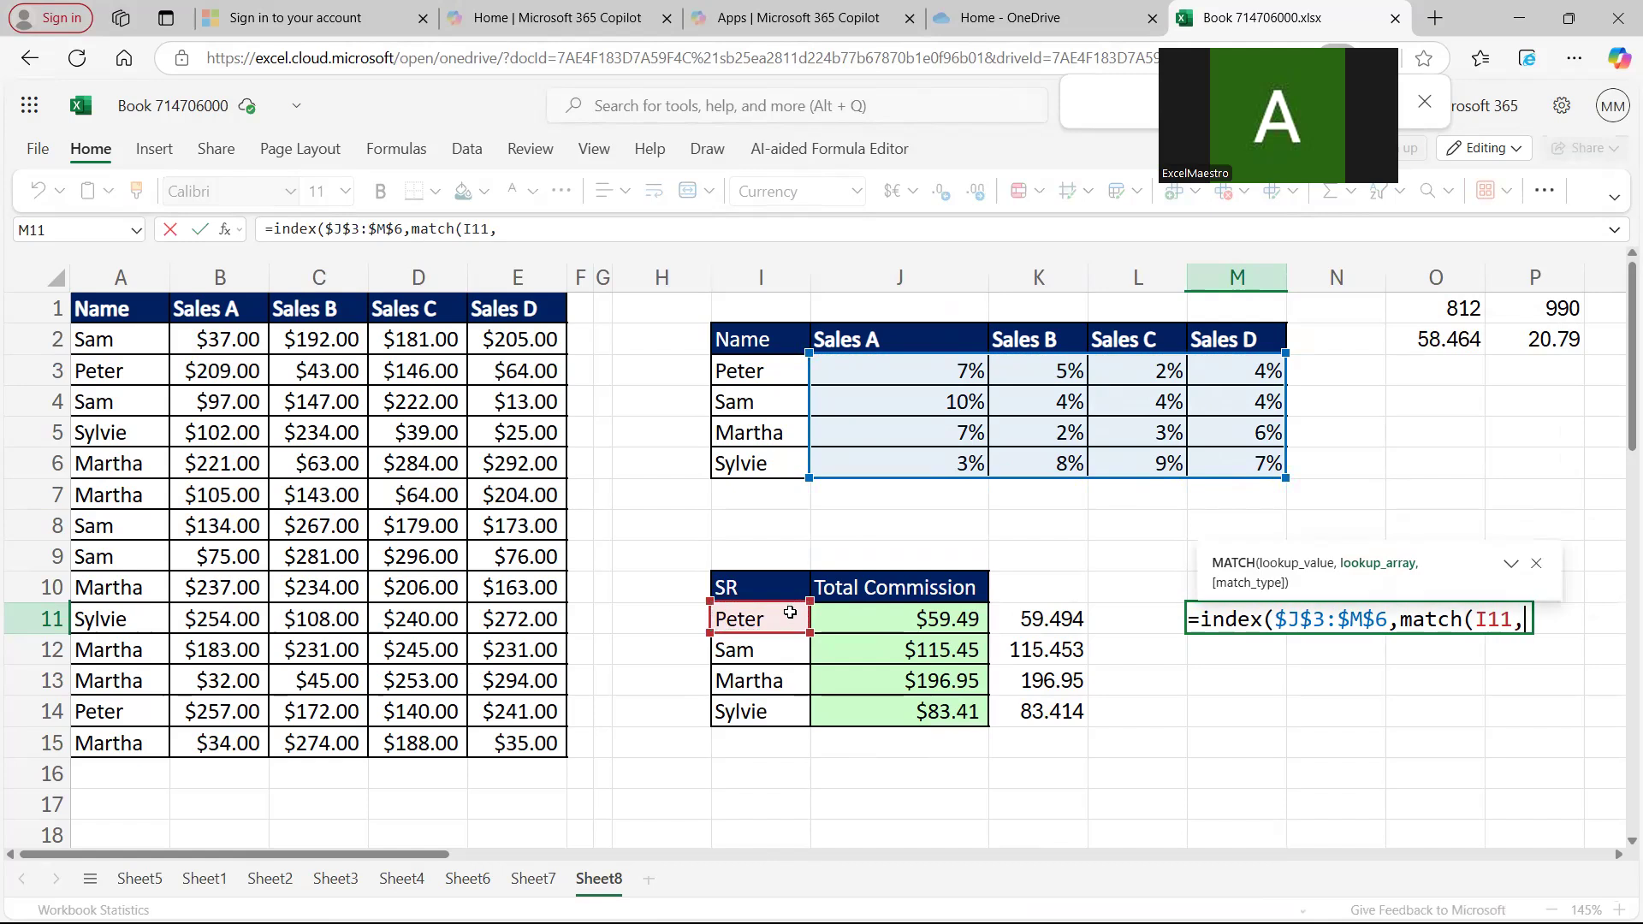
pyautogui.moveTo(774, 371); pyautogui.dragTo(761, 458)
pyautogui.press('F4')
pyautogui.write(',0)')
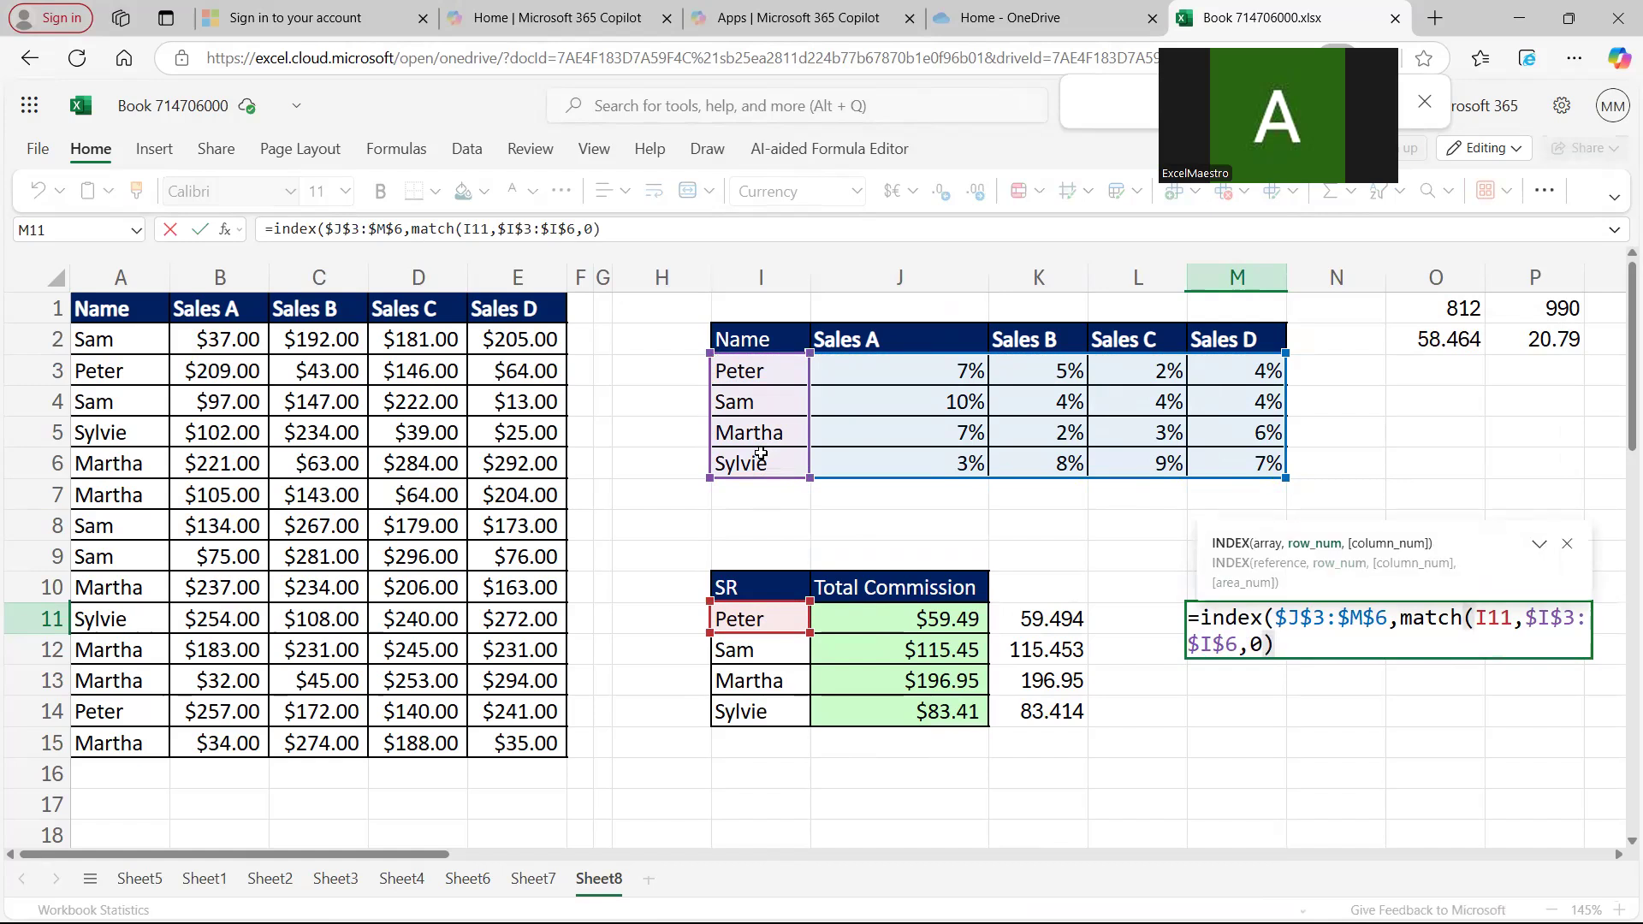
pyautogui.write(',')
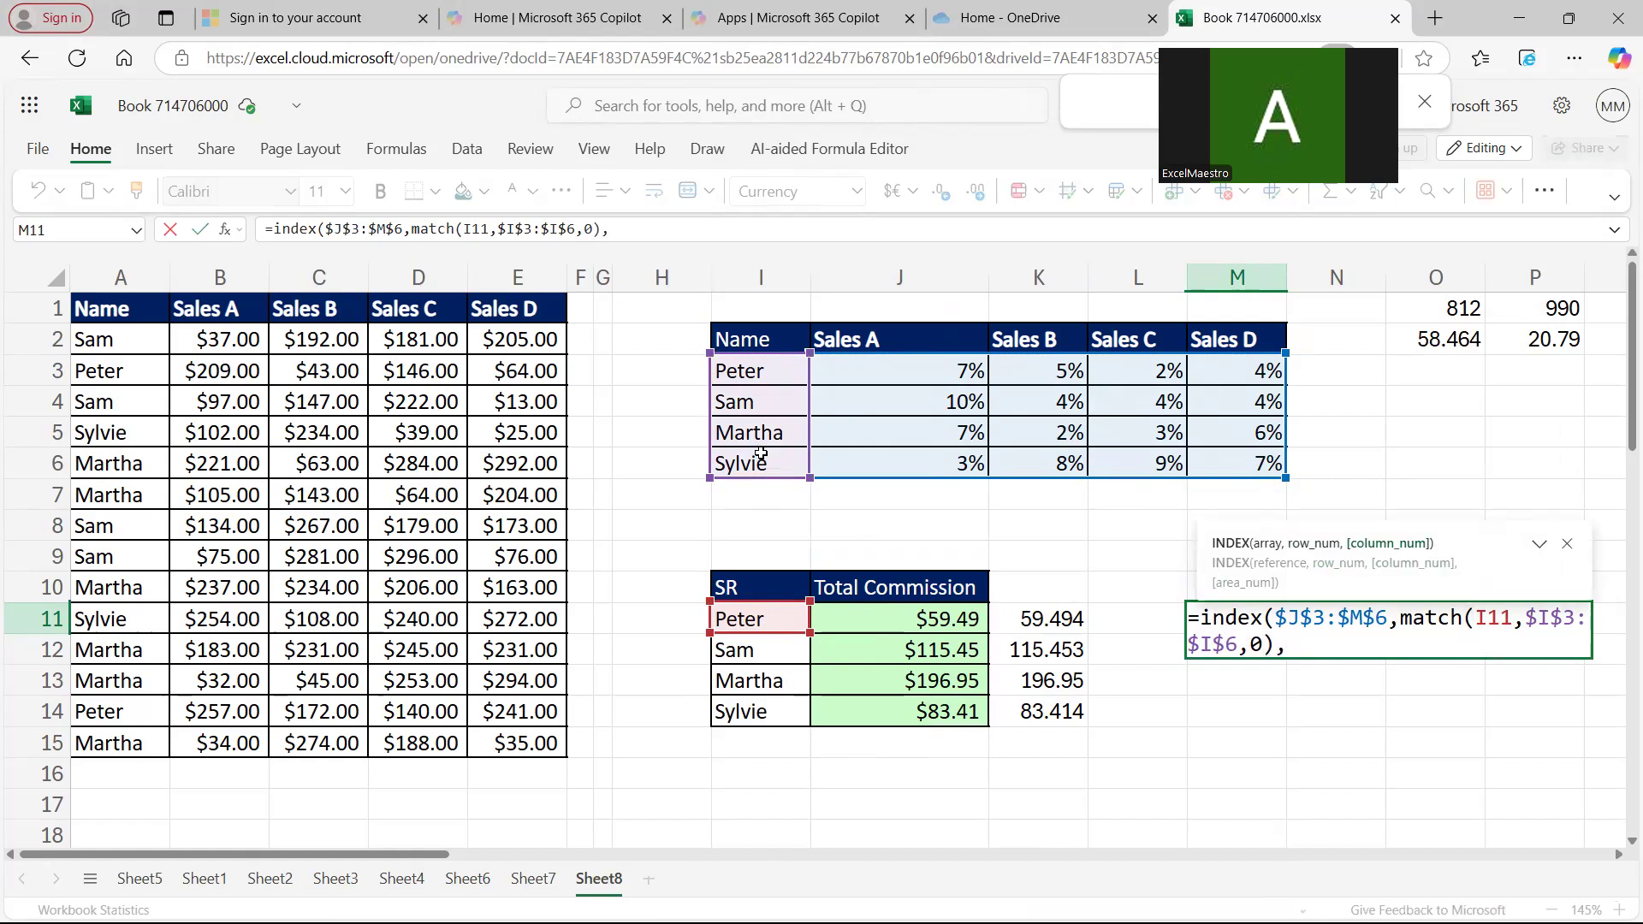
pyautogui.write(')')
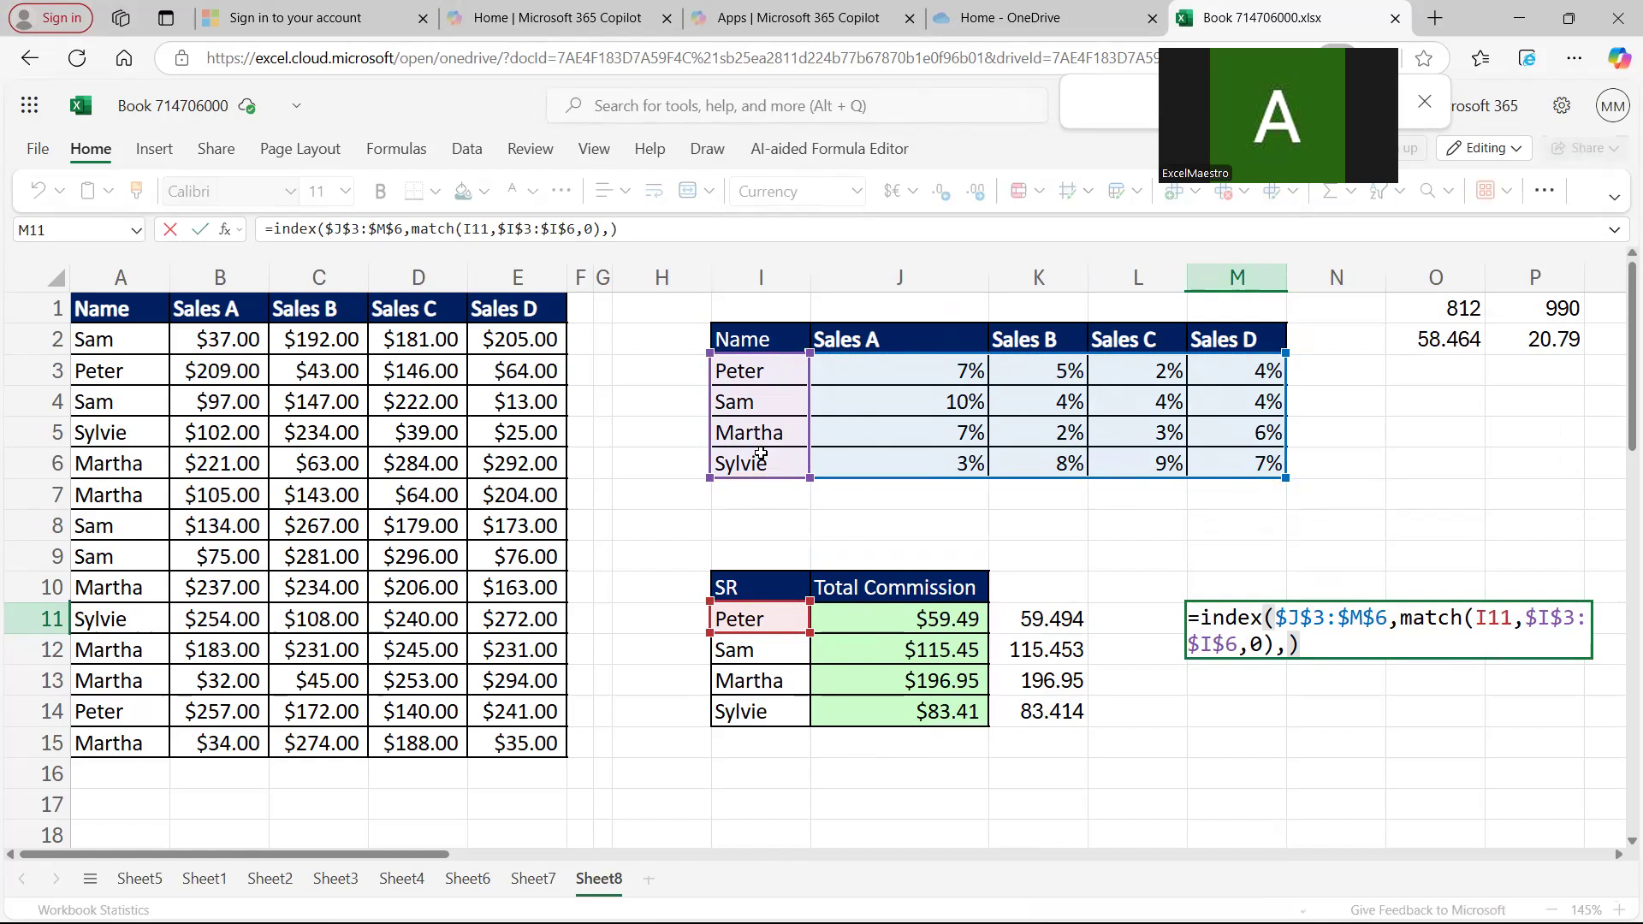
pyautogui.press('Return')
# - Copy the INDEX and MATCH expression from the M11 formula without its equals sign
pyautogui.click(1252, 613)
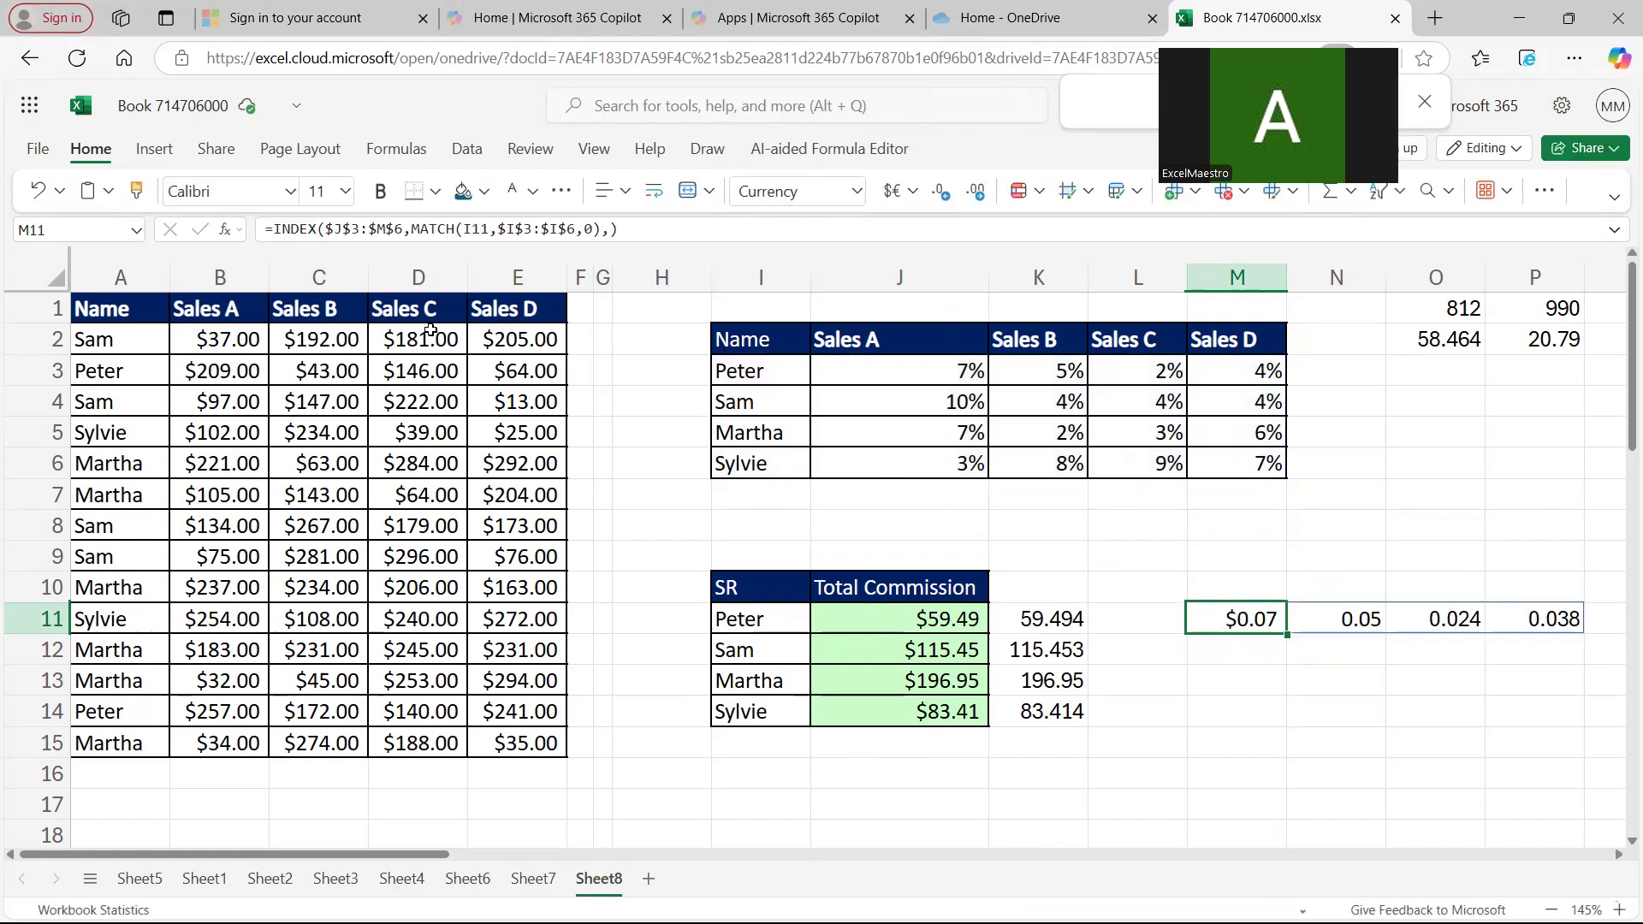
pyautogui.moveTo(277, 224); pyautogui.dragTo(676, 232)
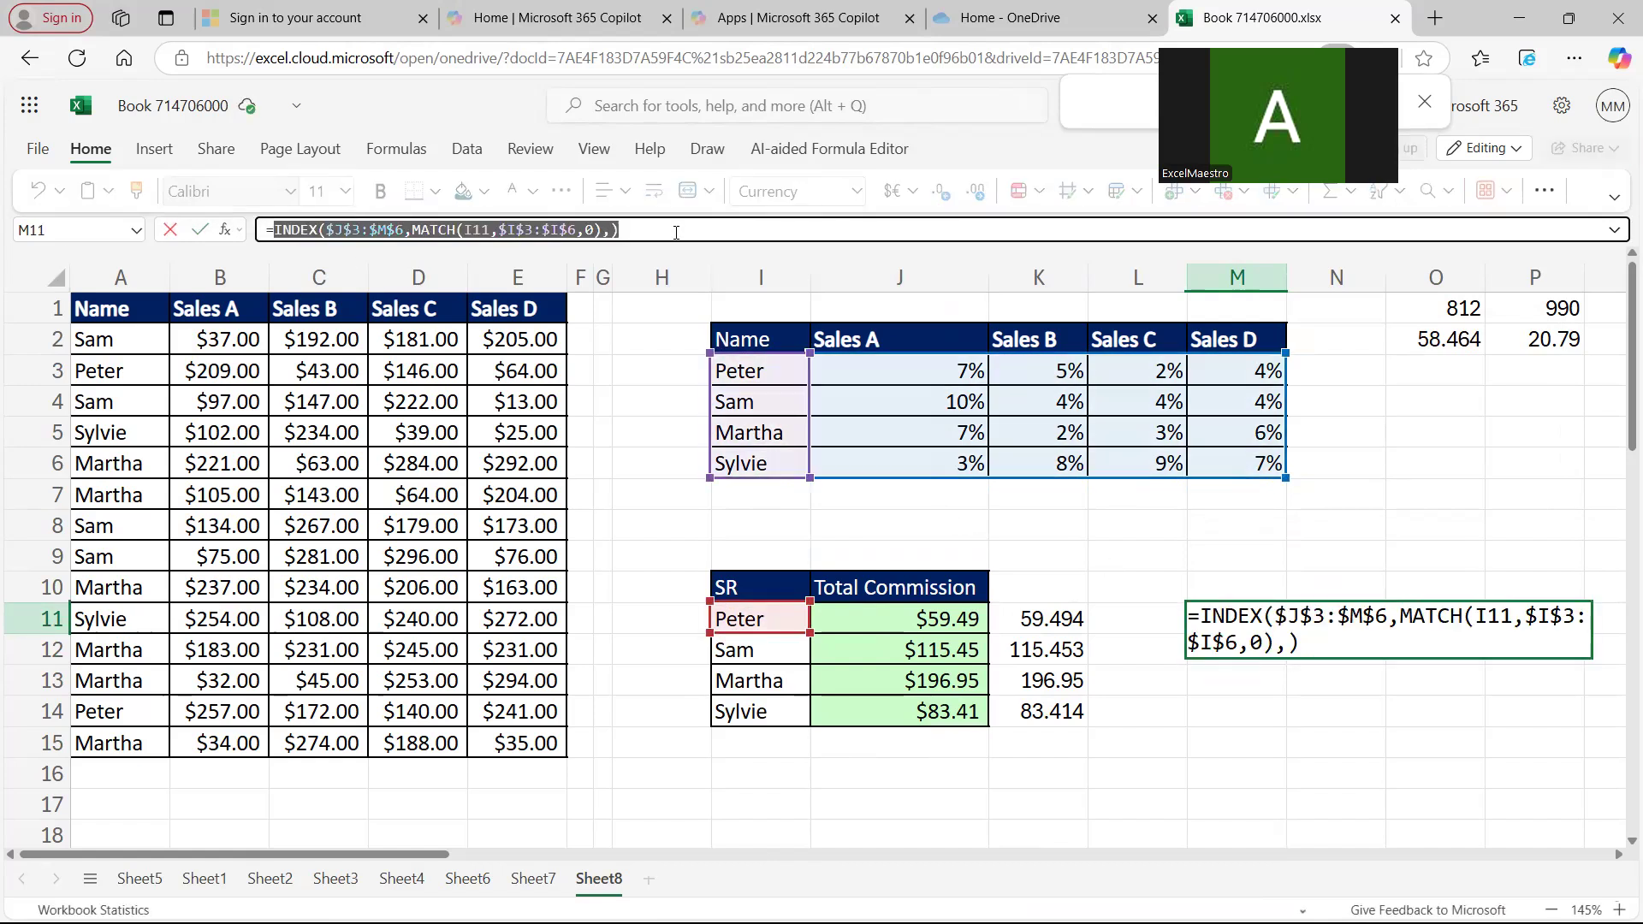
pyautogui.press('Escape')
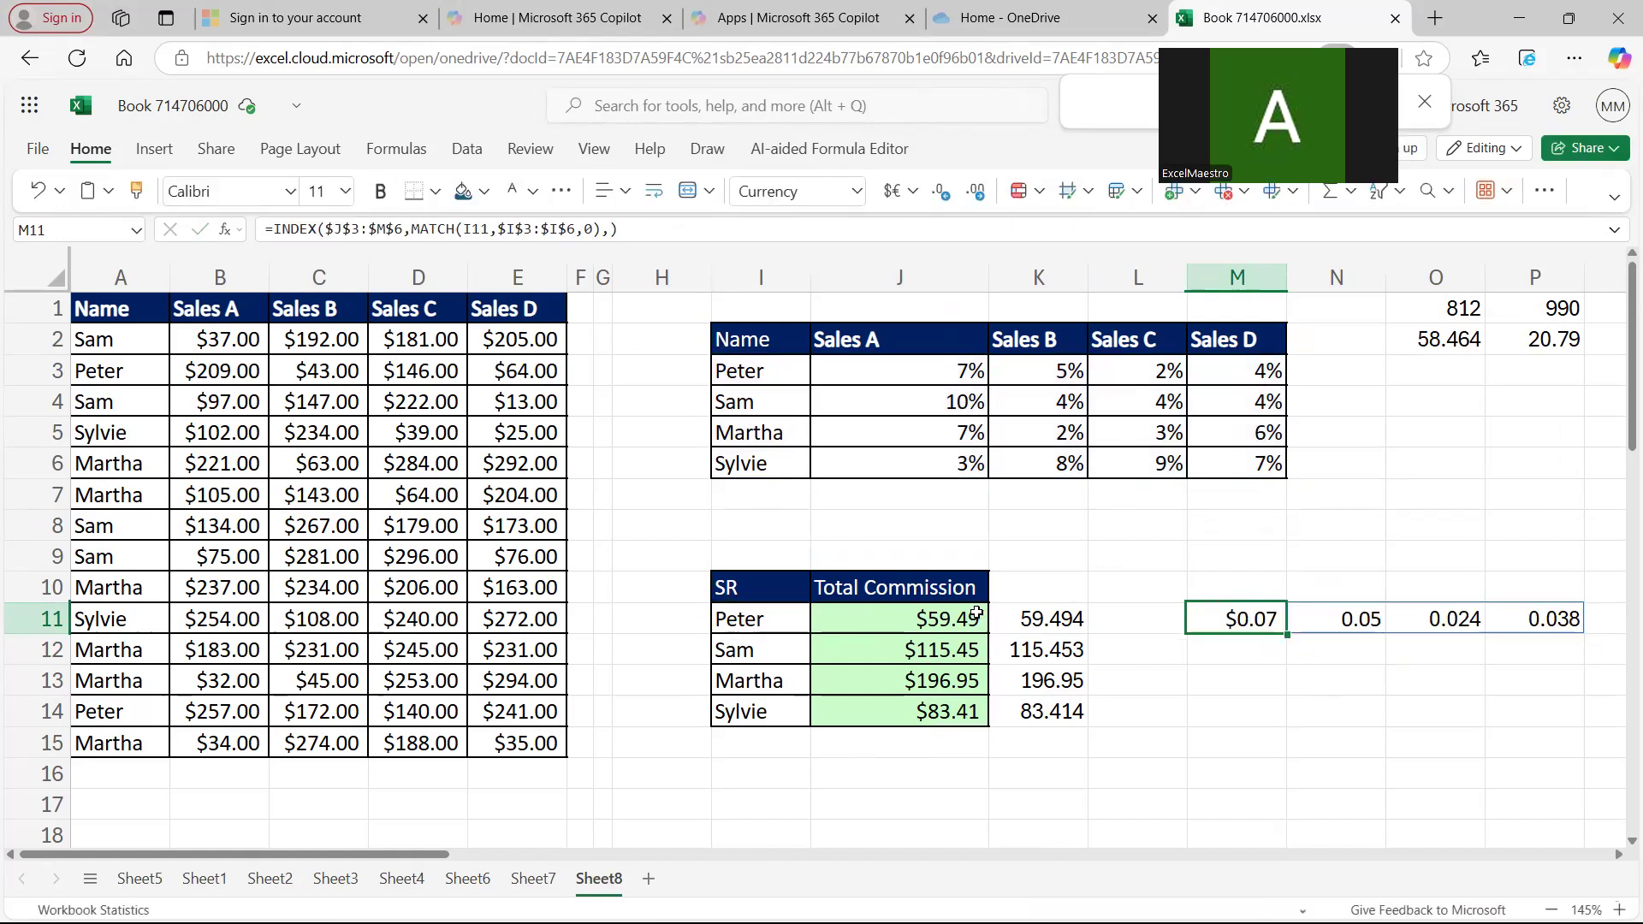
# - Replace the XLOOKUP part of the J11 formula with the copied INDEX and MATCH expression, and fill the formula down to J14
pyautogui.click(967, 617)
pyautogui.moveTo(883, 229); pyautogui.dragTo(616, 239)
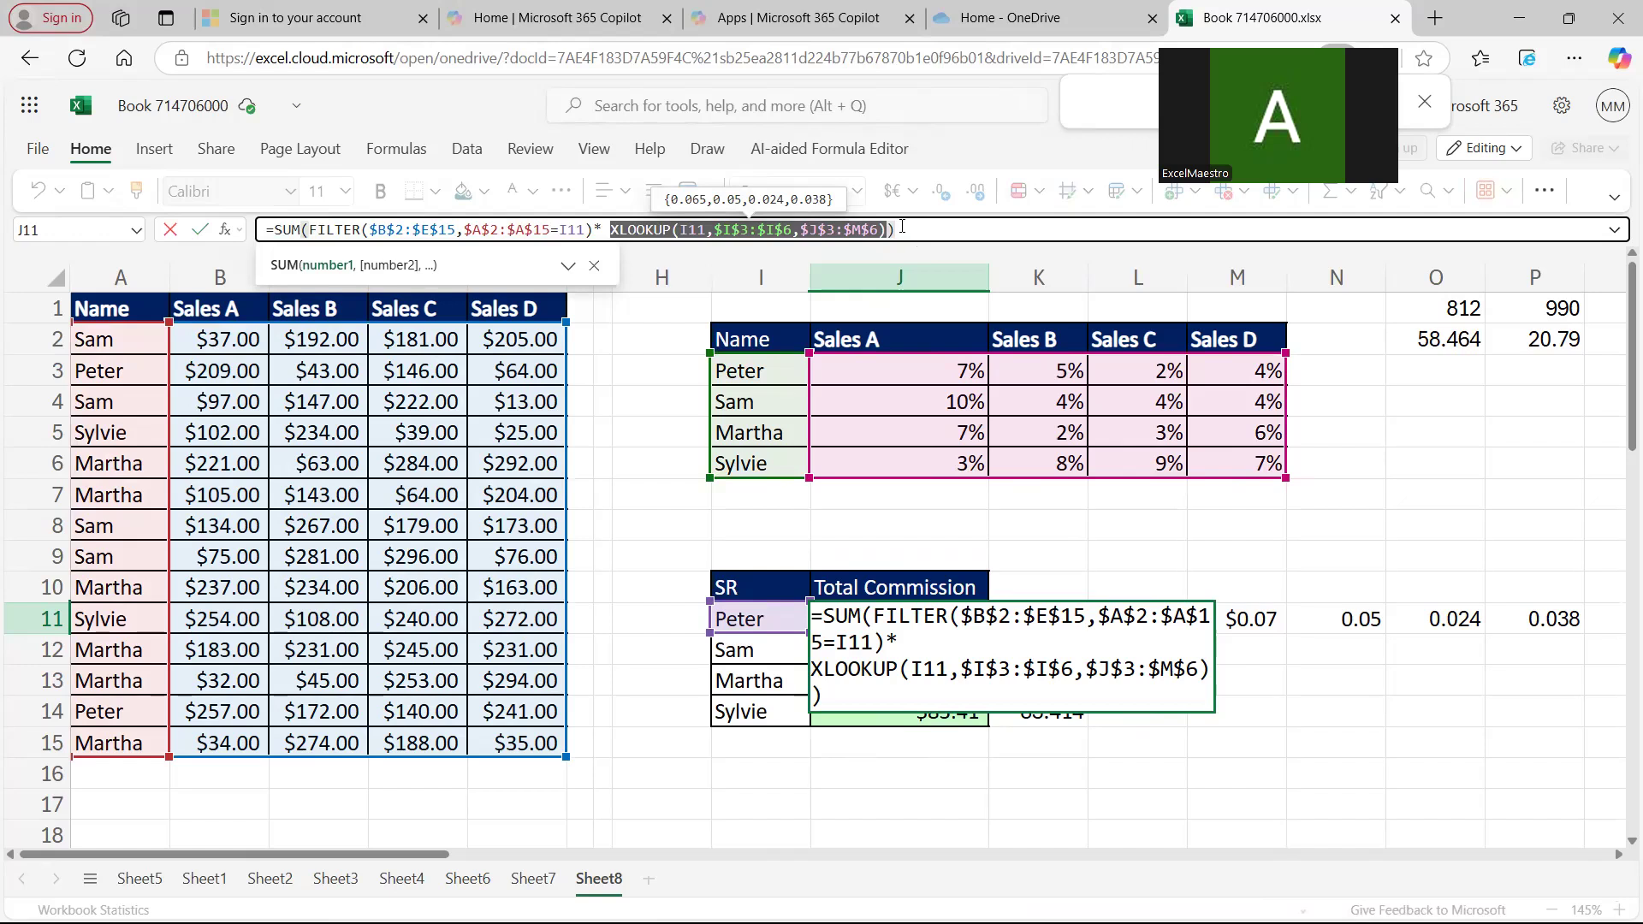
pyautogui.hotkey('ctrl', 'v')
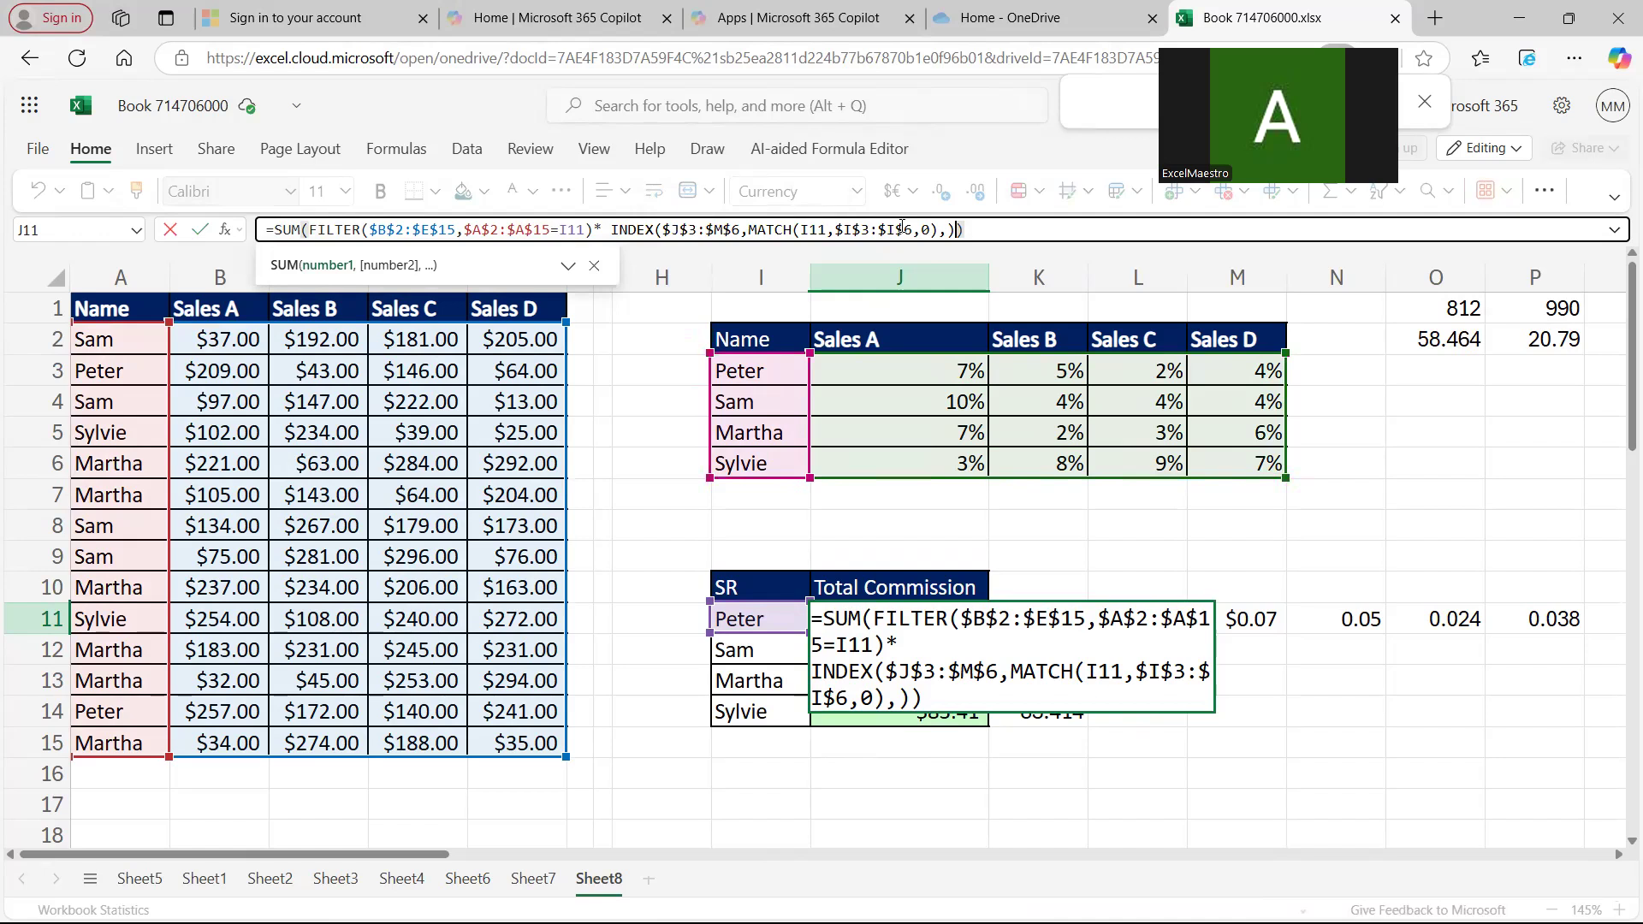
pyautogui.press('Return')
pyautogui.click(960, 621)
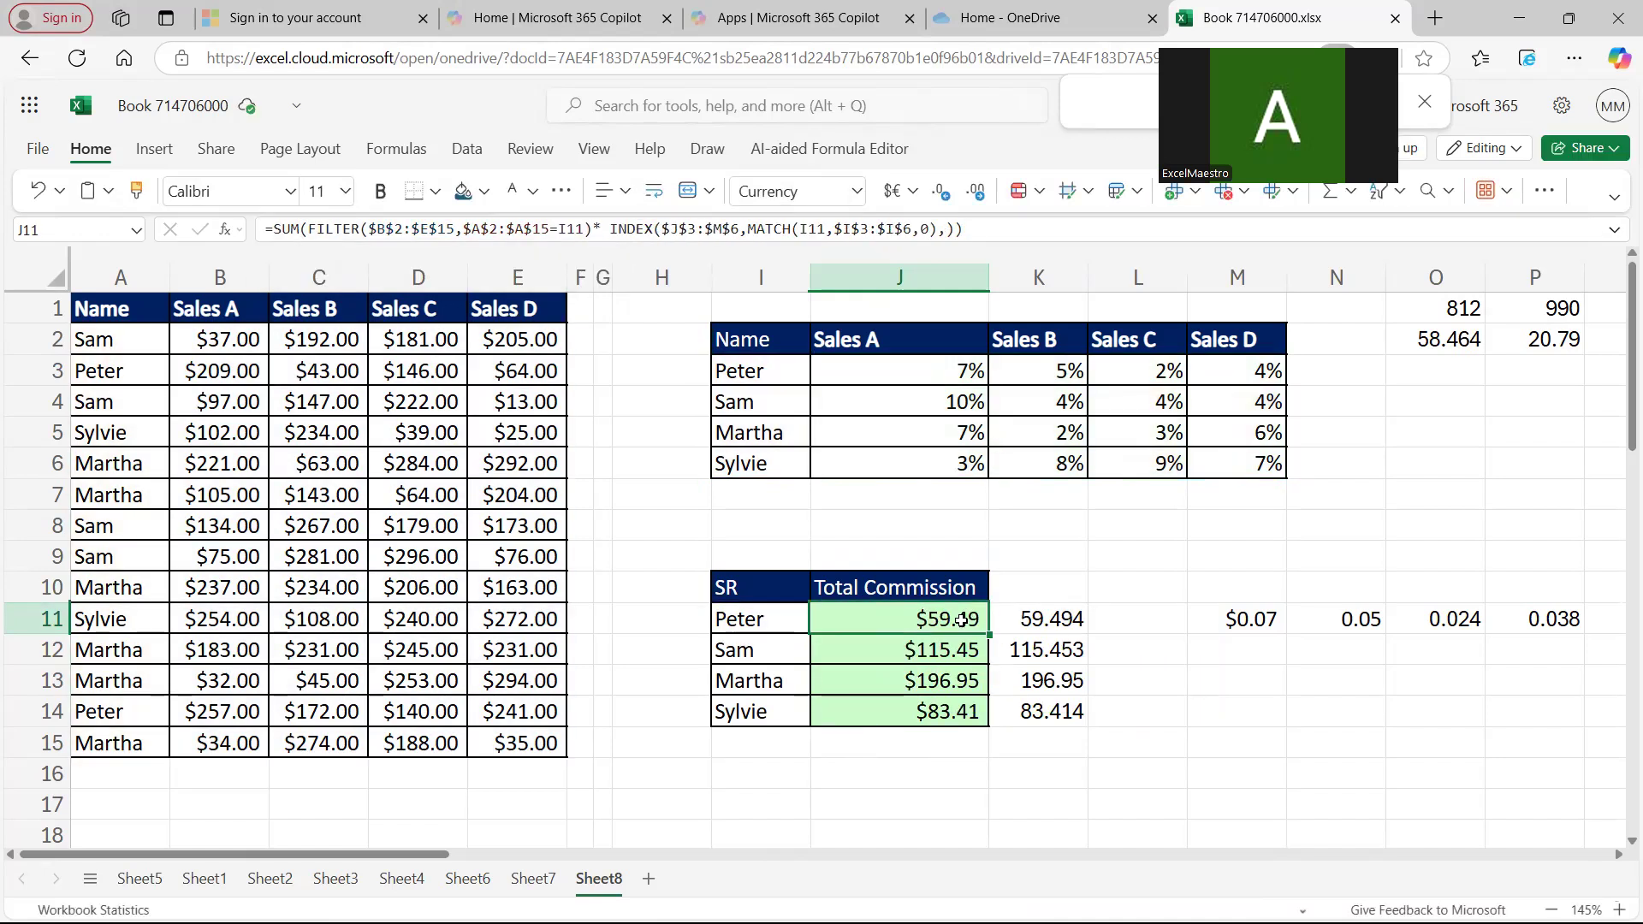
pyautogui.moveTo(986, 631); pyautogui.dragTo(1085, 729)
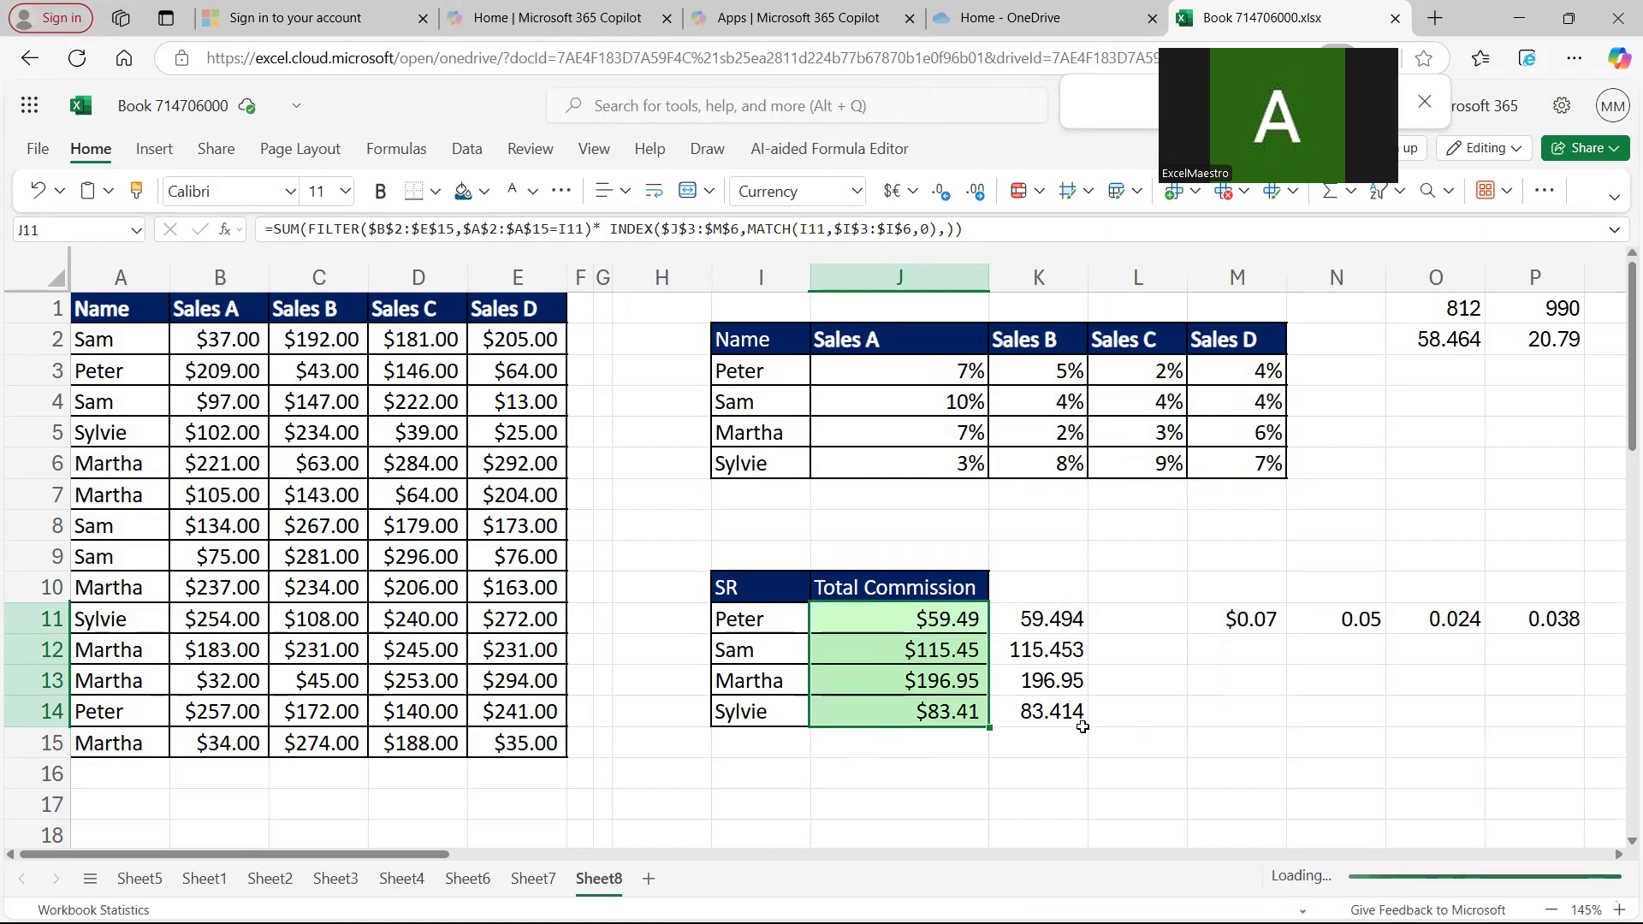
# - Check the new formulas in J11:J14 and compare each total commission with the stored value beside it in K11:K14
pyautogui.click(941, 622)
pyautogui.click(939, 644)
pyautogui.click(940, 678)
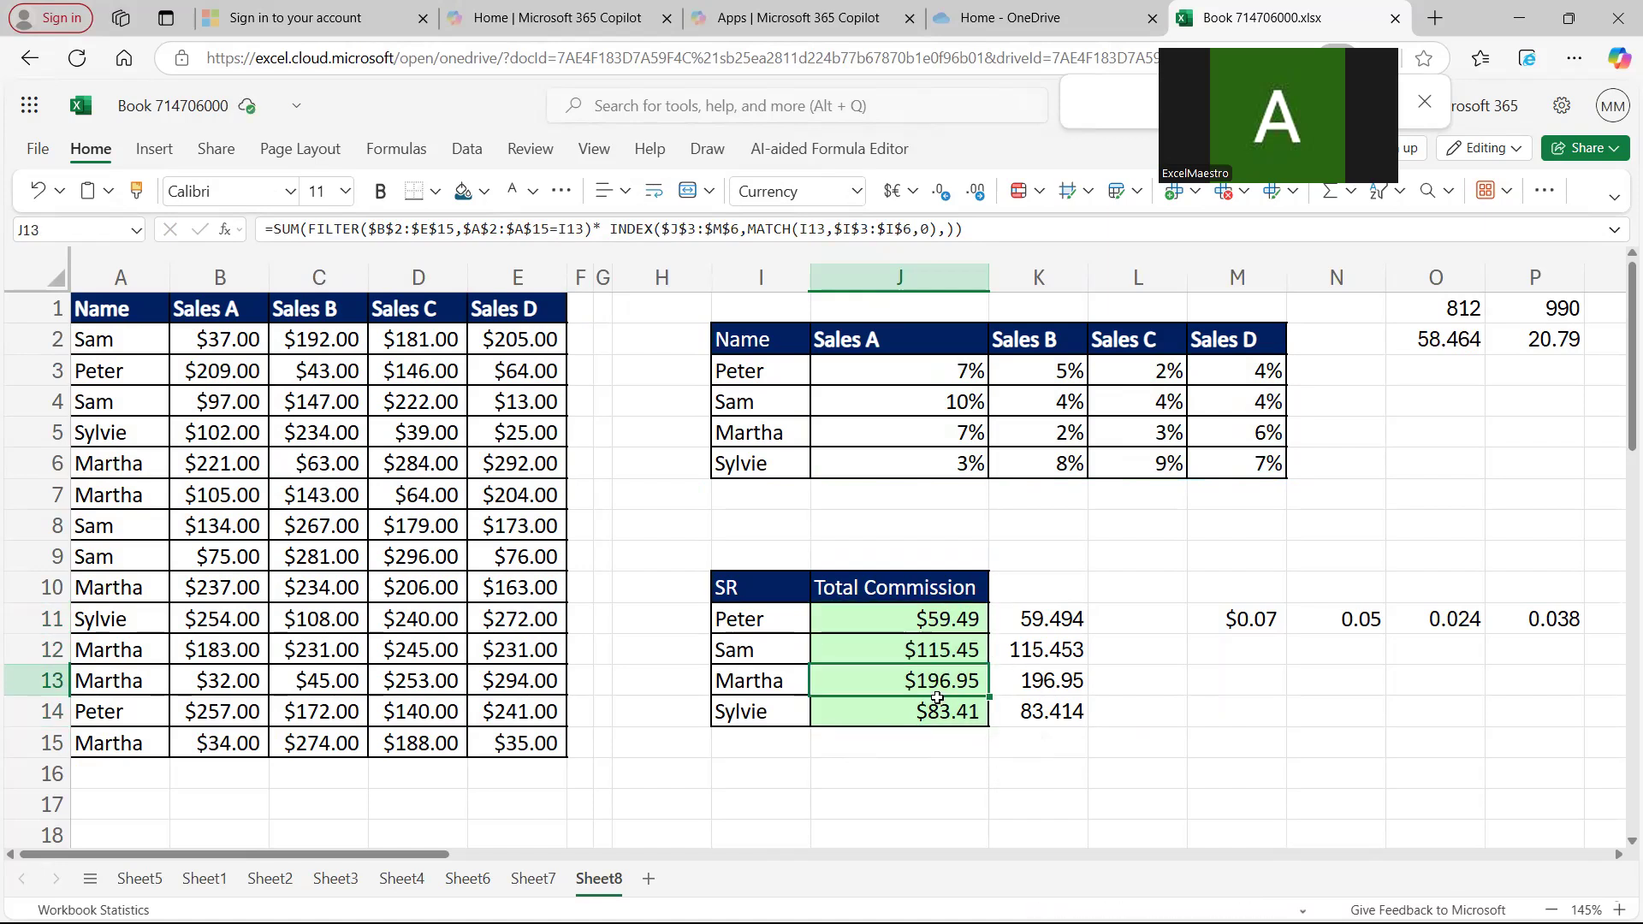
pyautogui.click(936, 705)
pyautogui.click(961, 628)
pyautogui.click(1040, 619)
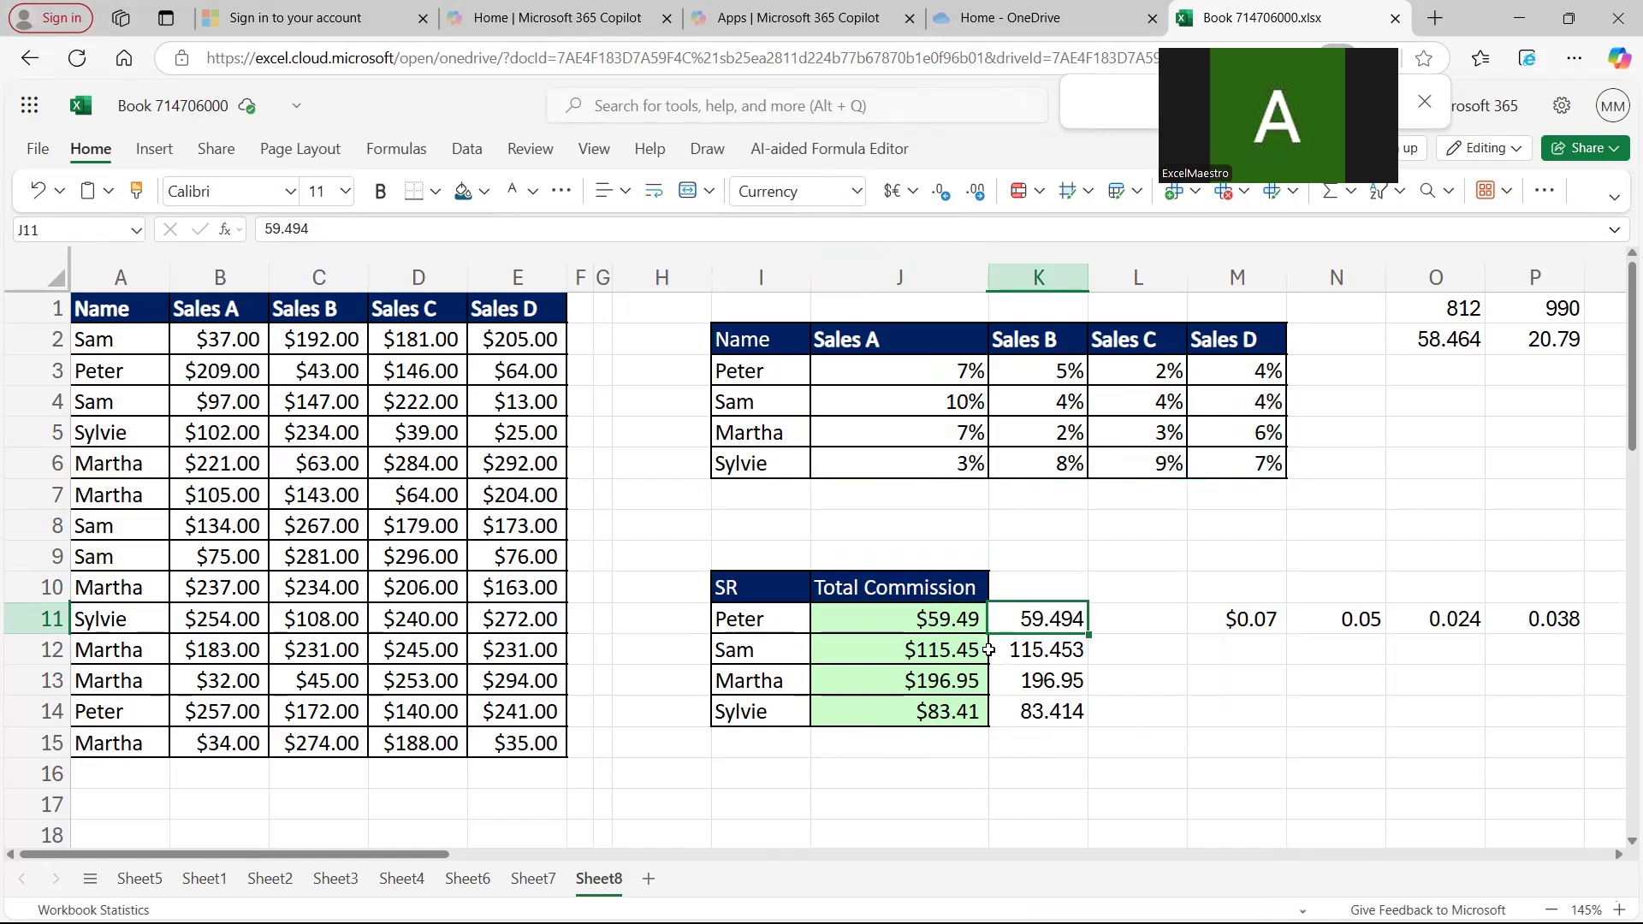
pyautogui.click(974, 650)
pyautogui.press('Right')
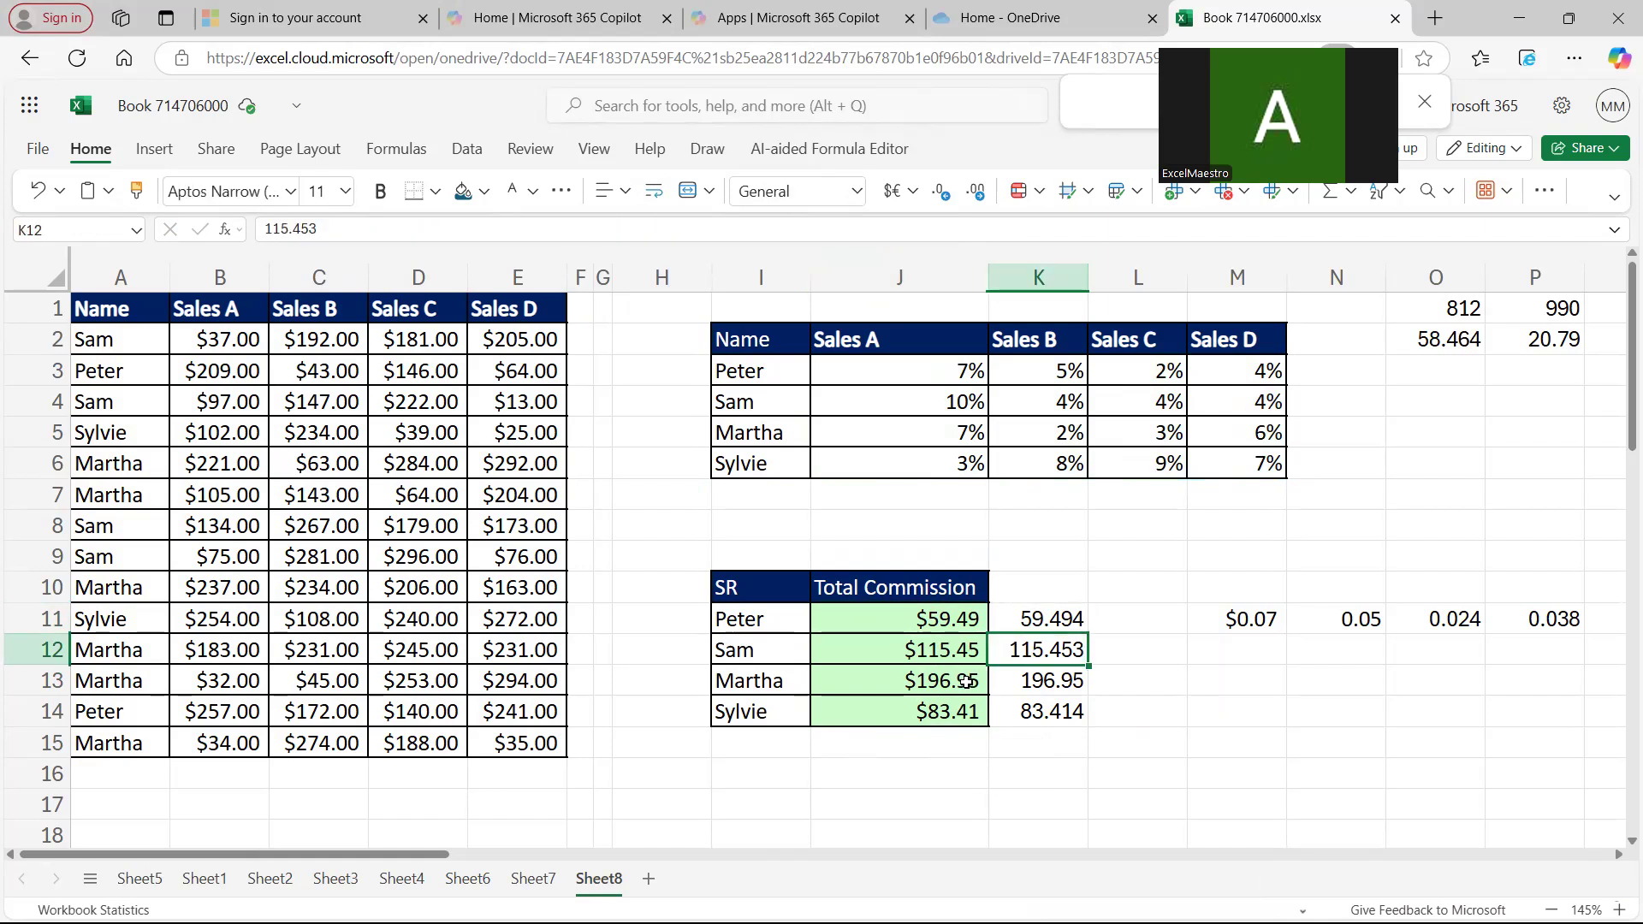
pyautogui.click(967, 682)
pyautogui.click(1039, 682)
pyautogui.click(977, 710)
pyautogui.click(1026, 712)
# - Show the total commissions in J11:J14 with three decimals for comparison with K11:K14, and restore them to two decimals
pyautogui.moveTo(965, 619); pyautogui.dragTo(964, 702)
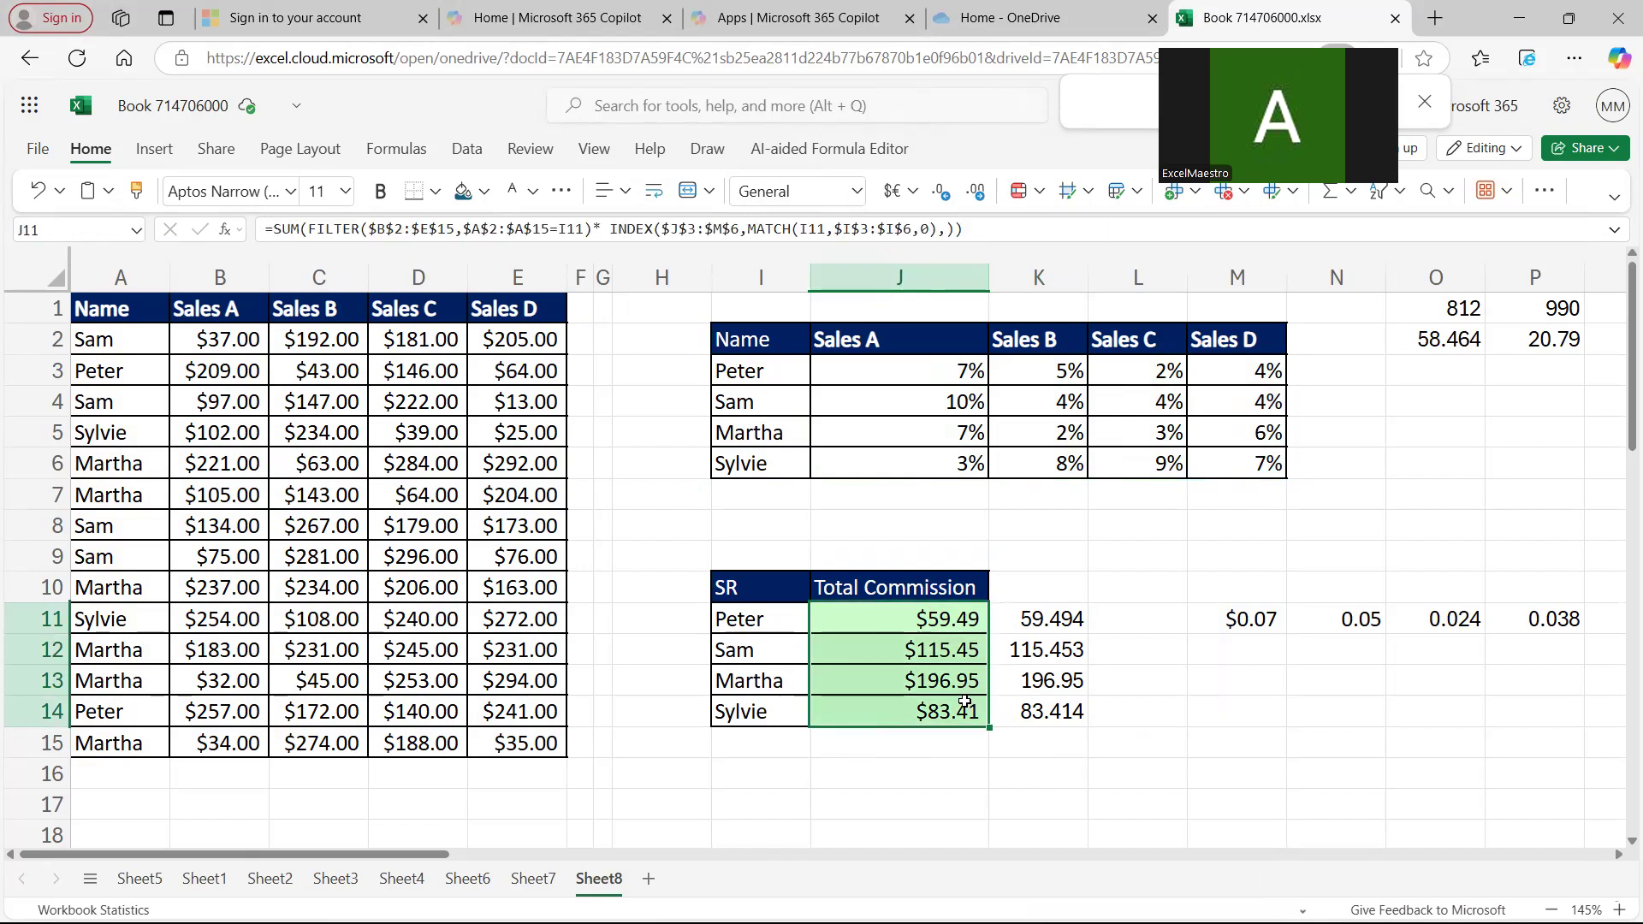
pyautogui.click(940, 190)
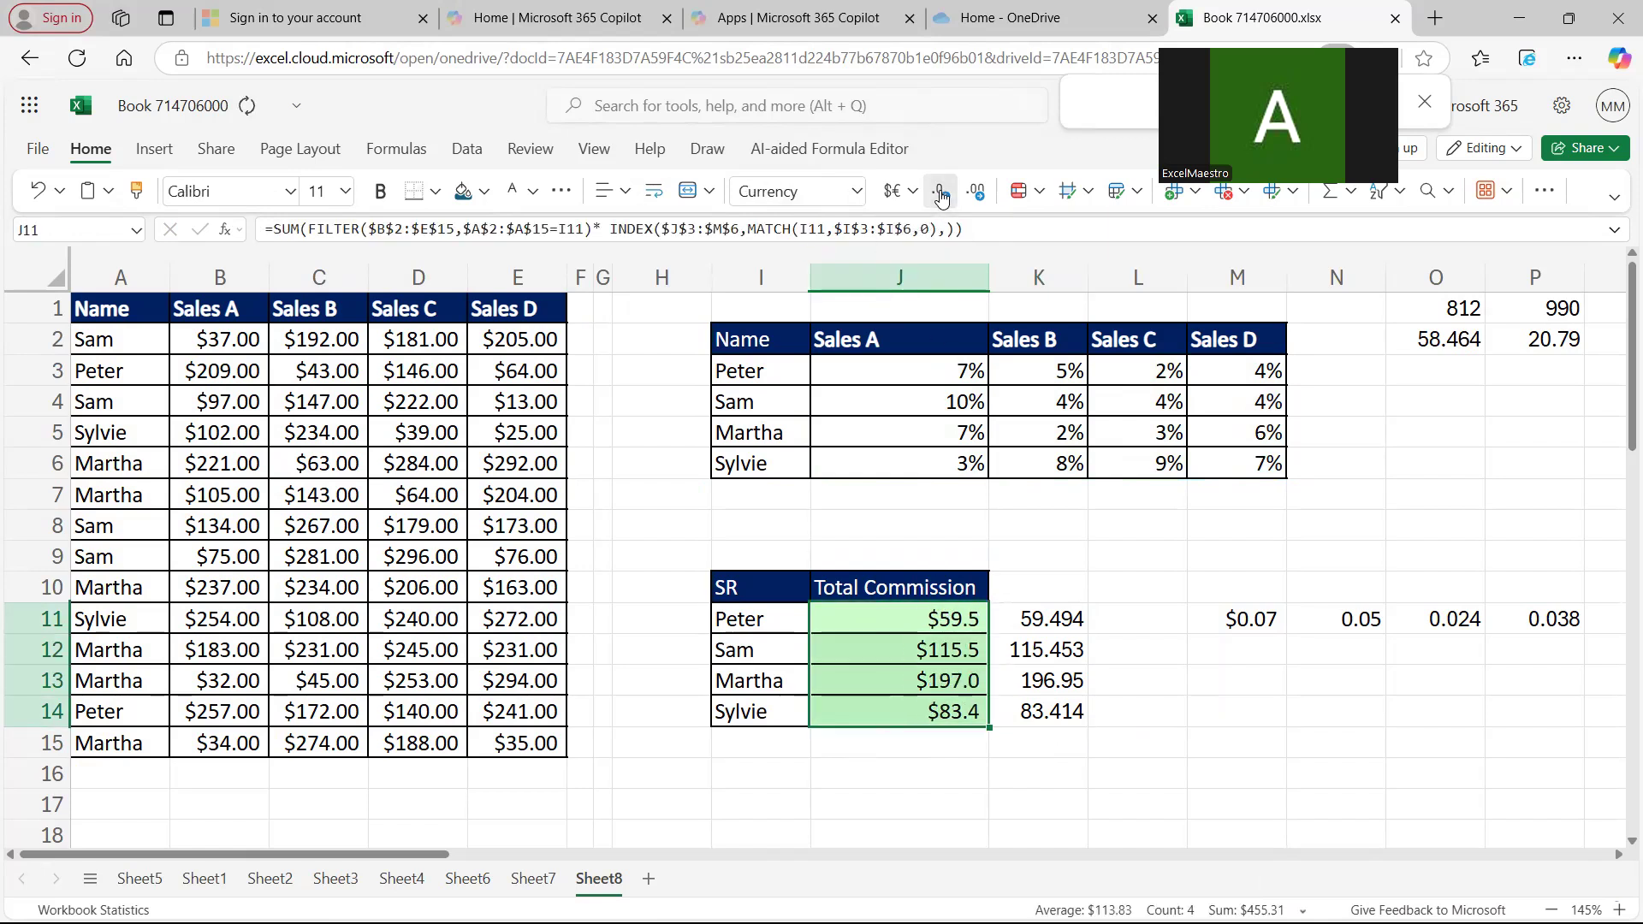
pyautogui.click(980, 192)
pyautogui.click(984, 195)
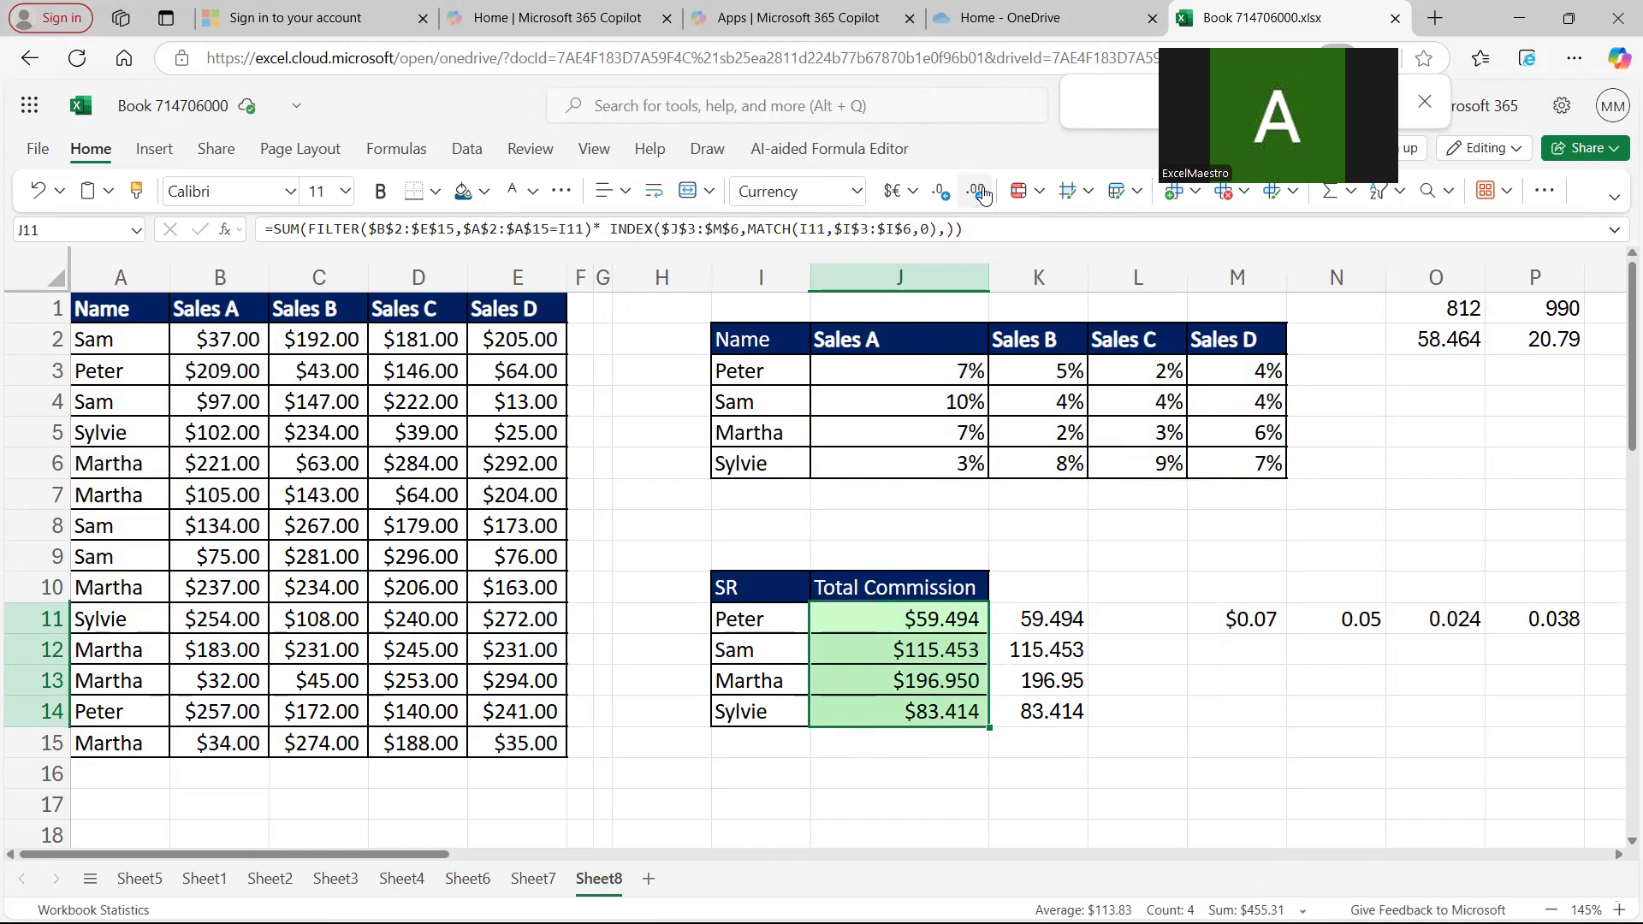
pyautogui.click(939, 195)
pyautogui.click(938, 195)
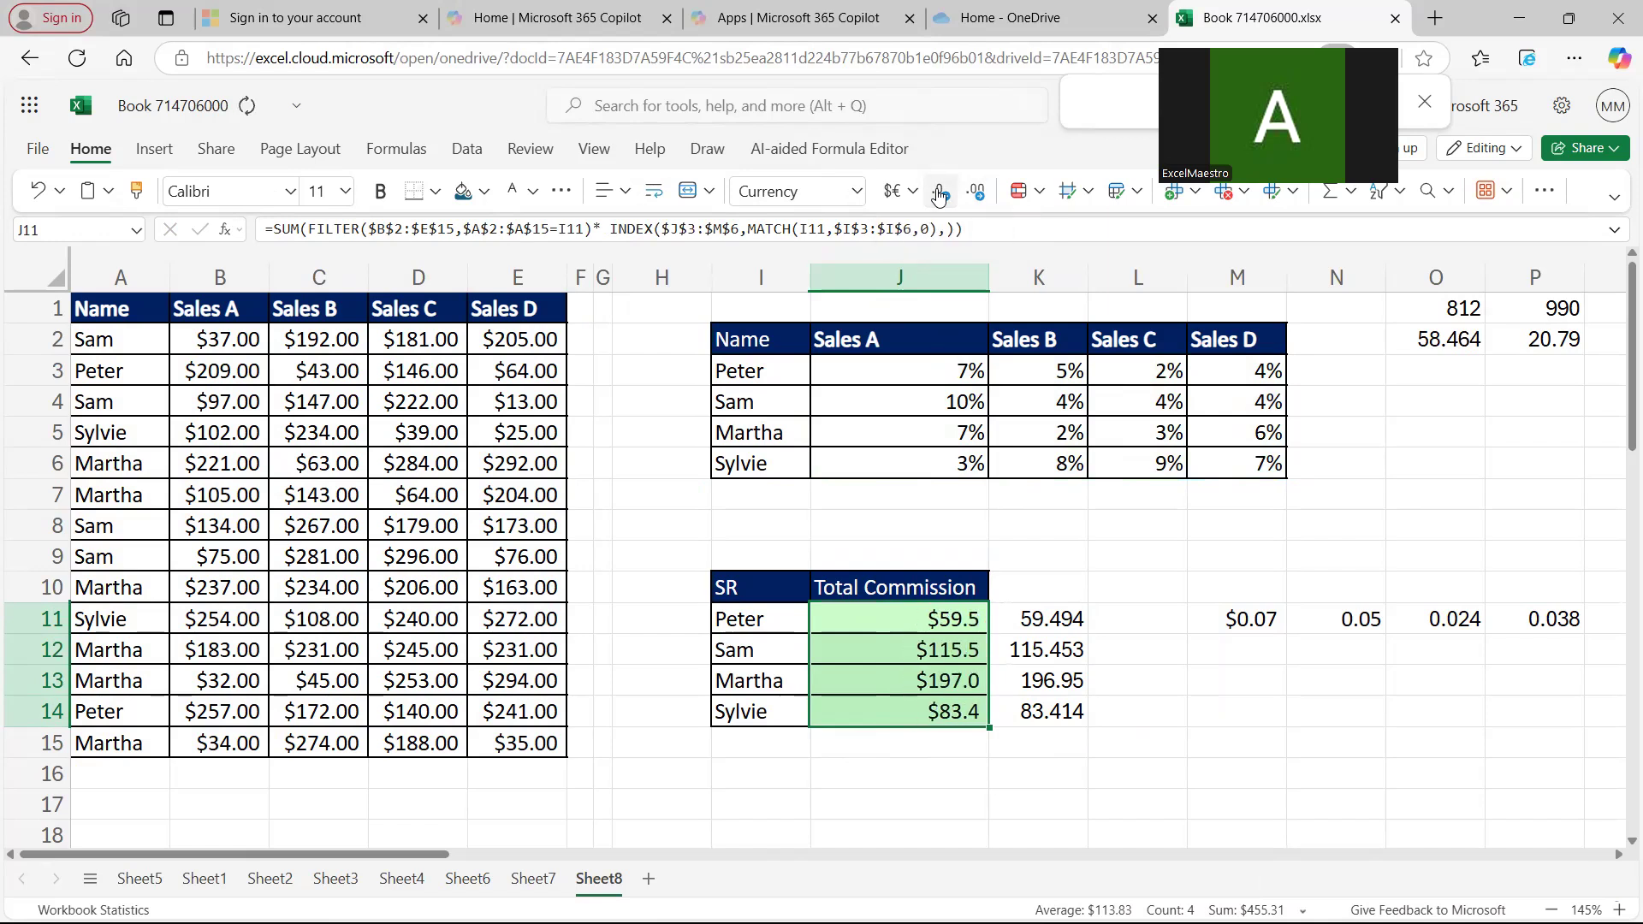
pyautogui.click(977, 195)
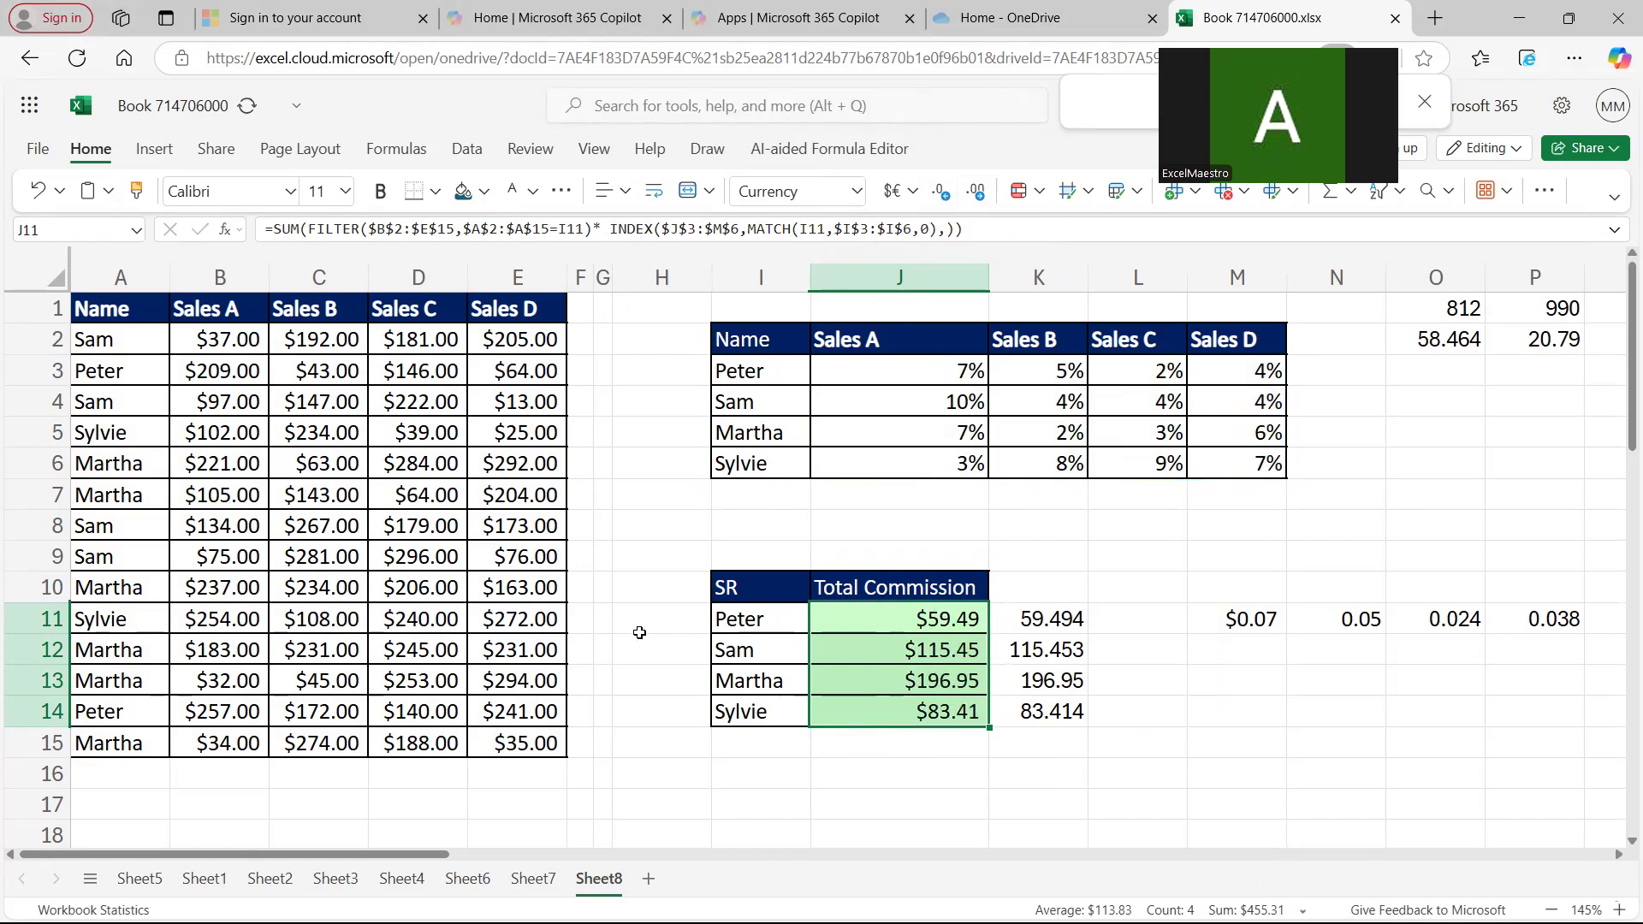
pyautogui.click(602, 619)
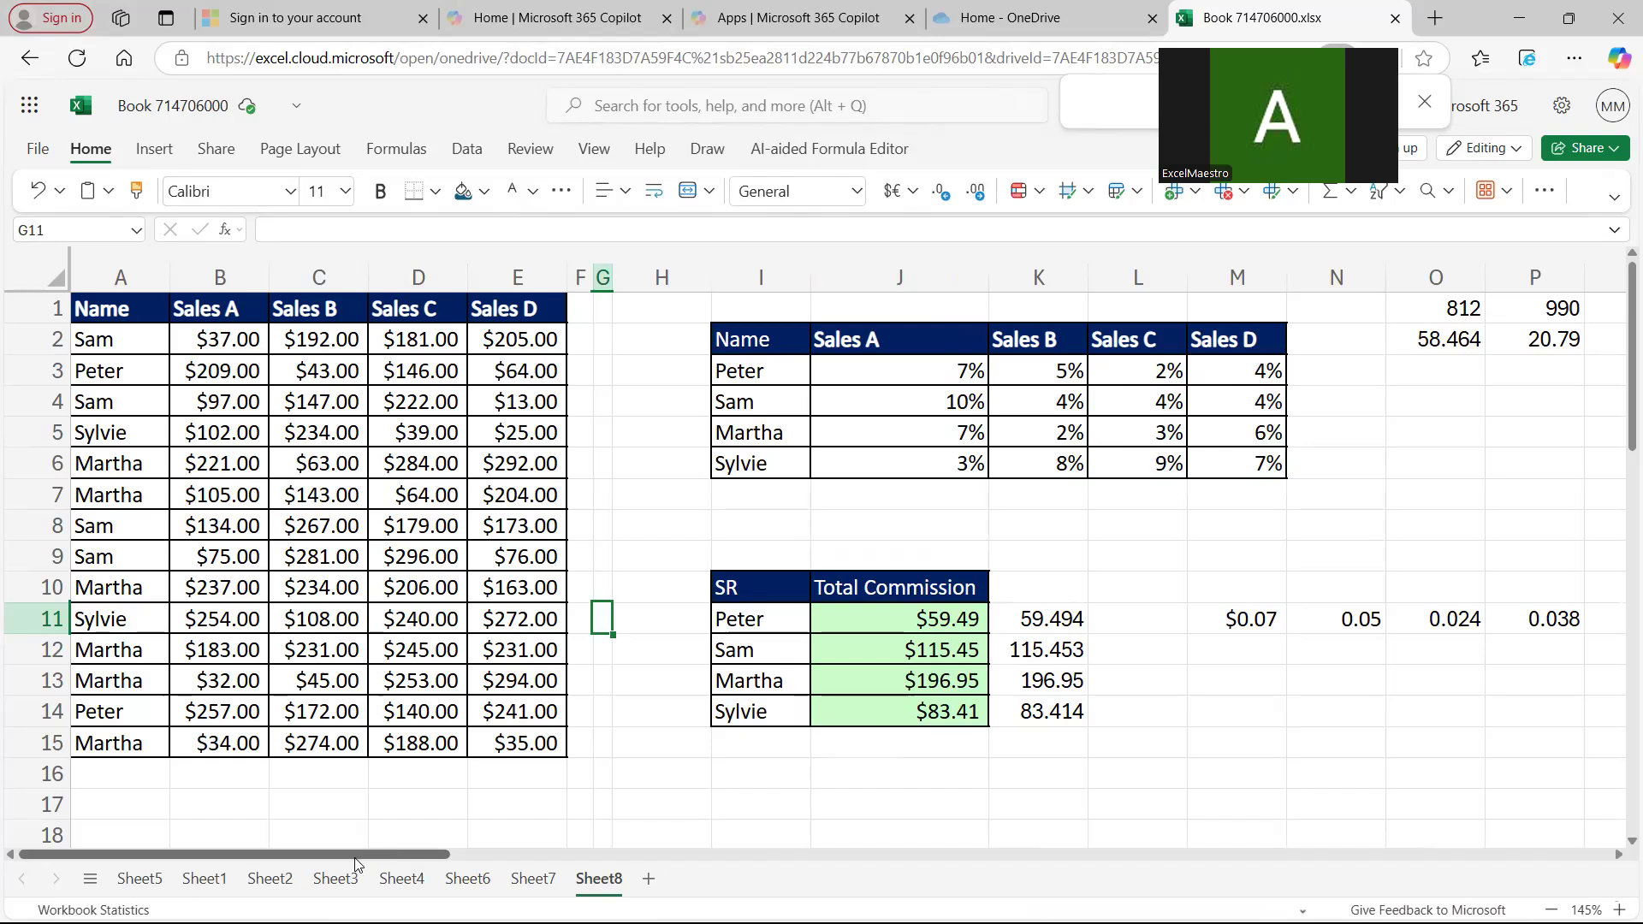